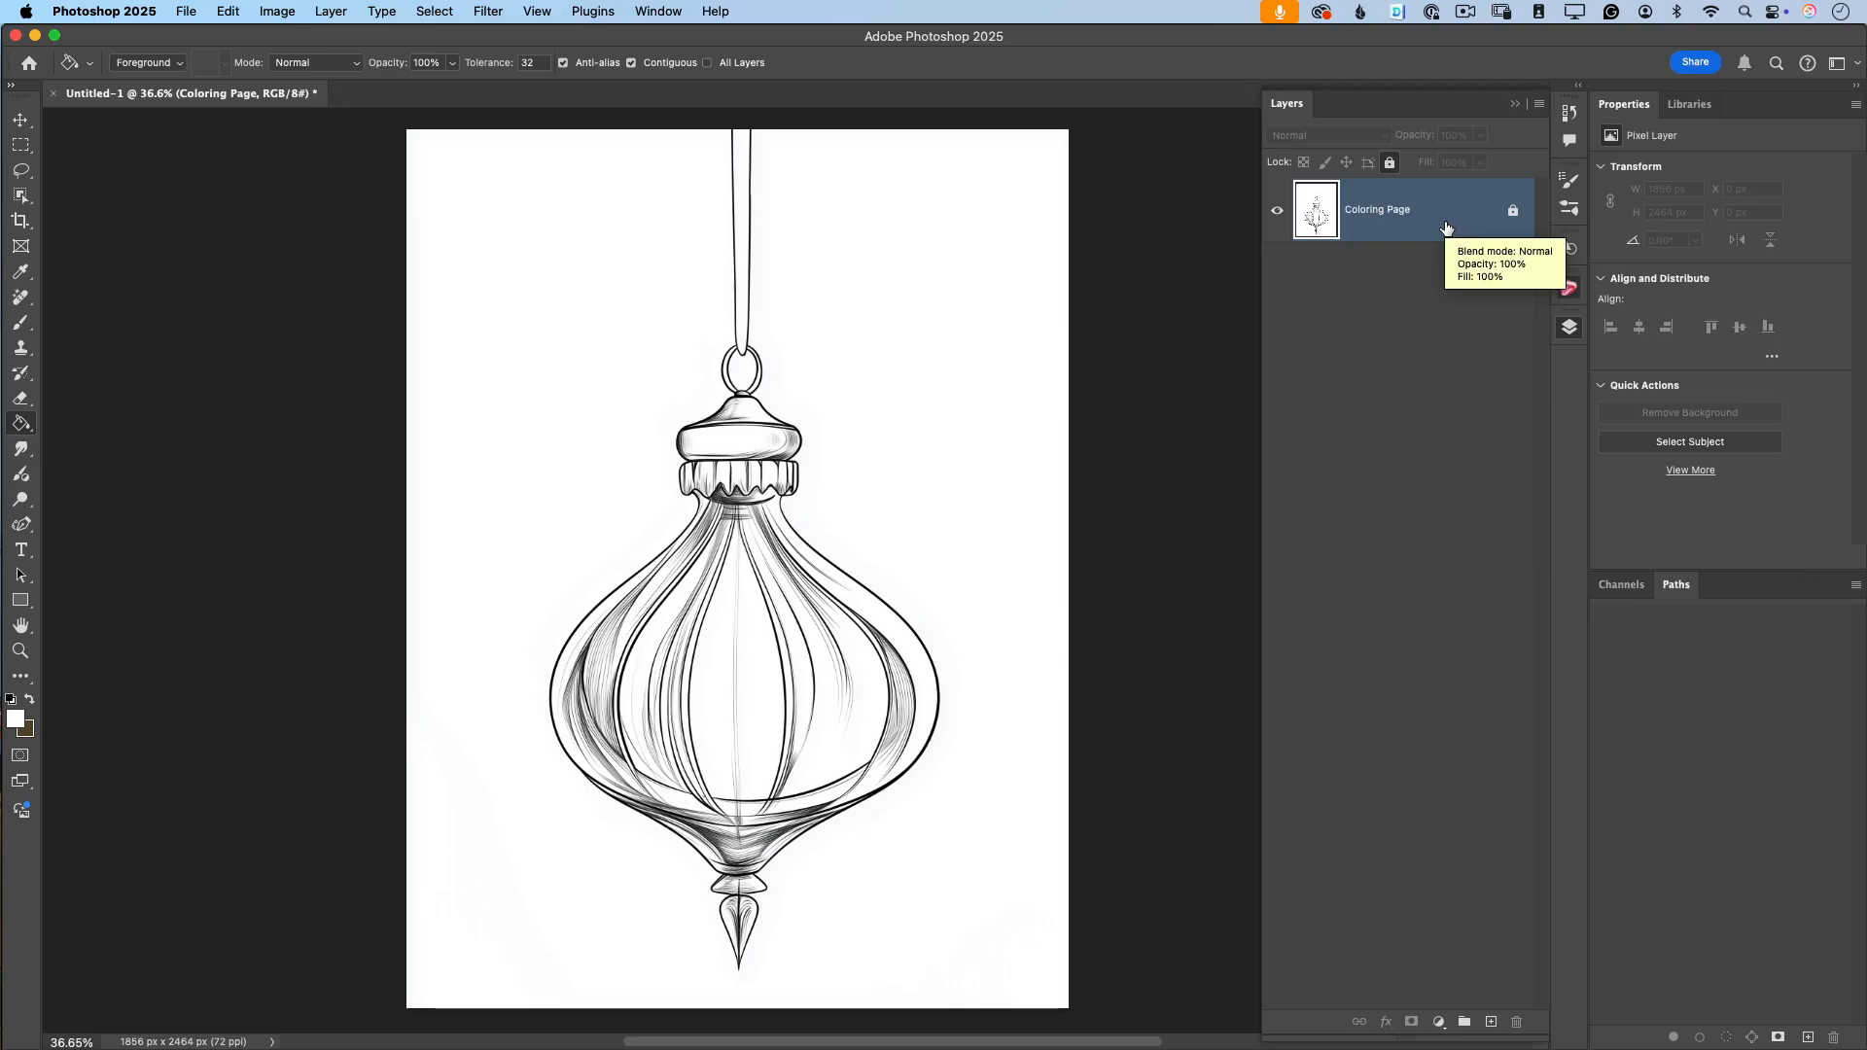
# Unlock the Coloring Page layer and add a new empty layer beneath it.
pyautogui.click(1513, 214)
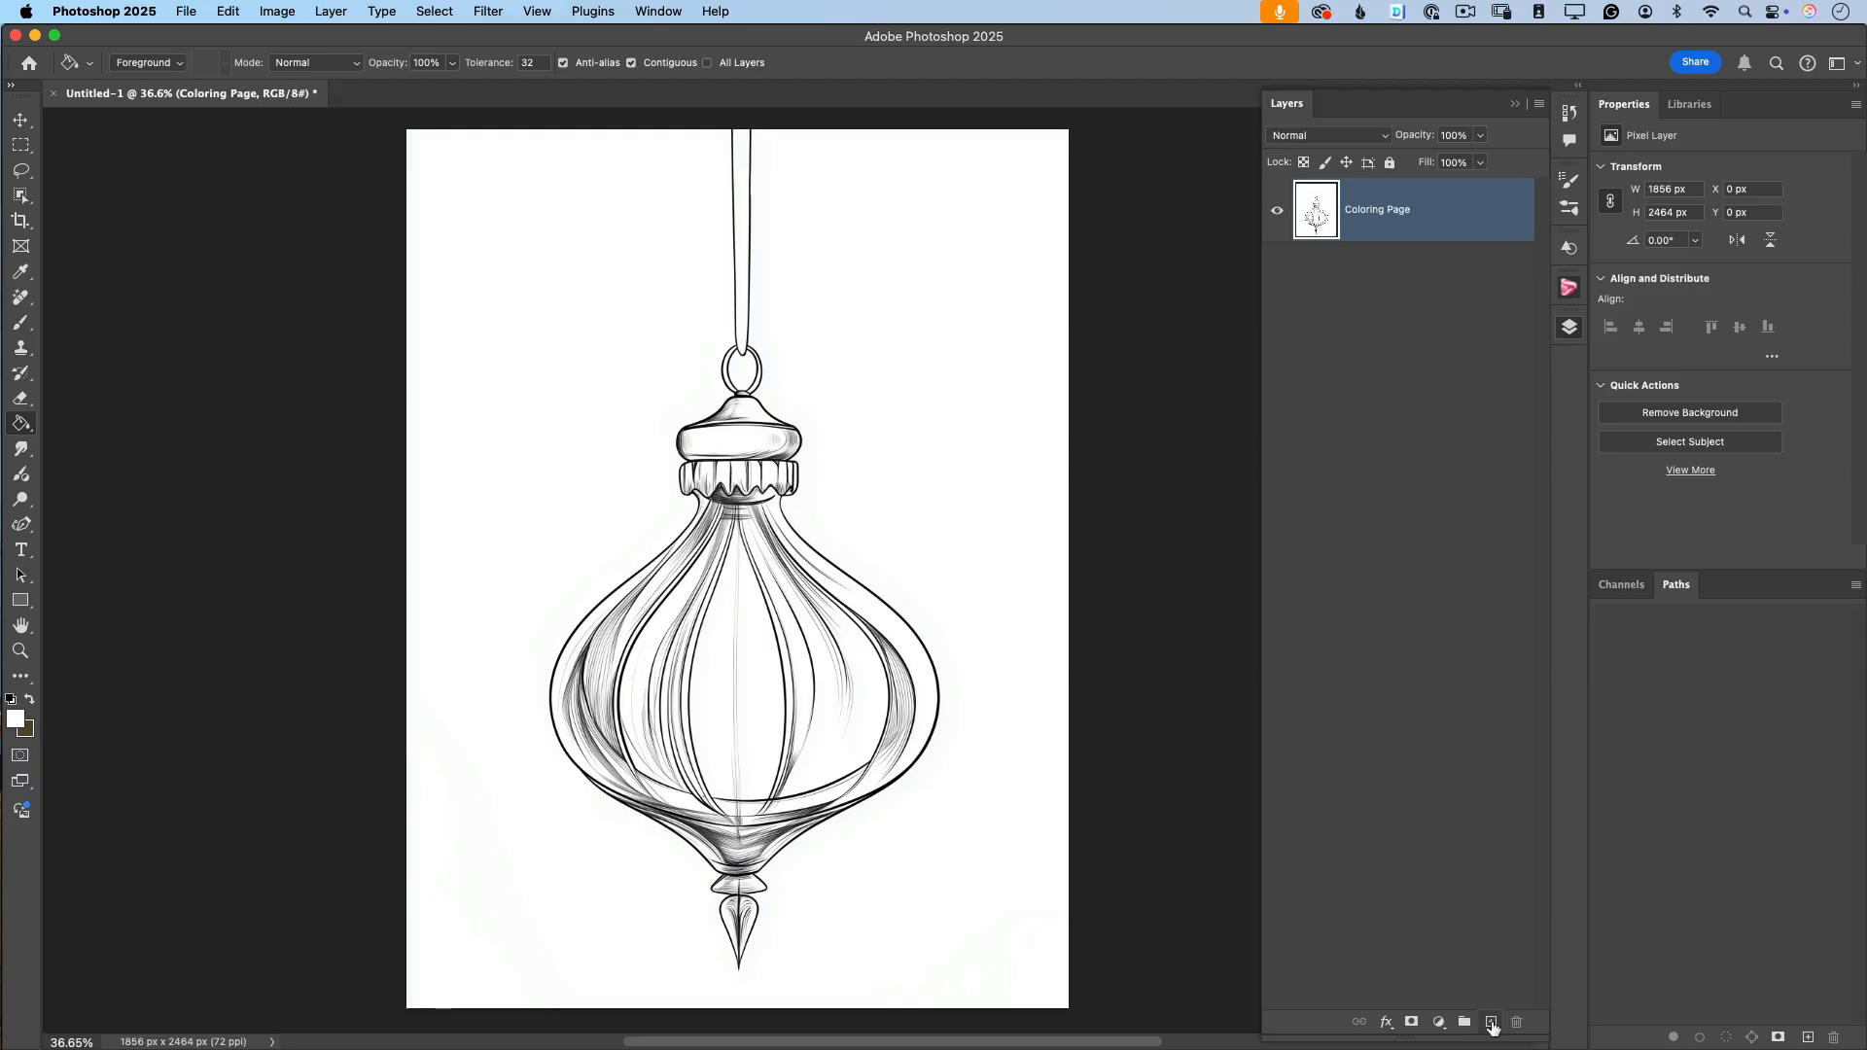
pyautogui.click(1491, 1023)
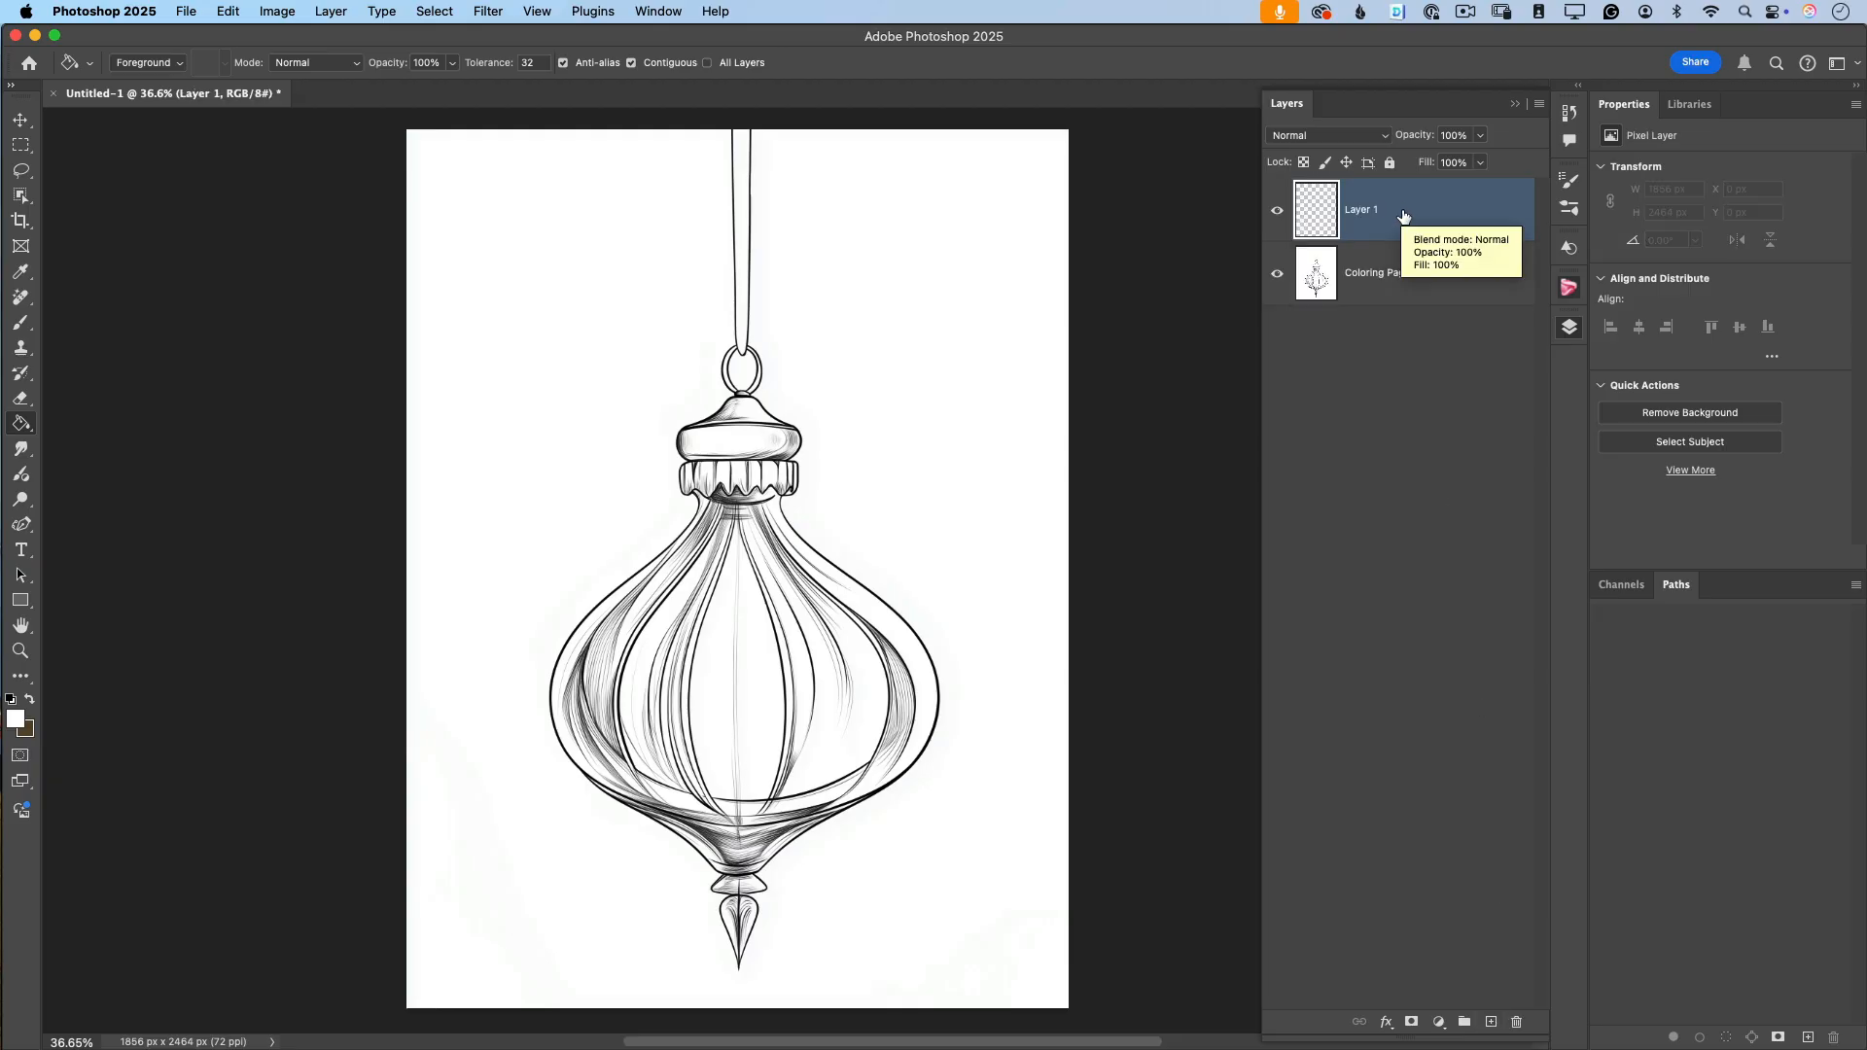
pyautogui.moveTo(1404, 215); pyautogui.dragTo(1401, 339)
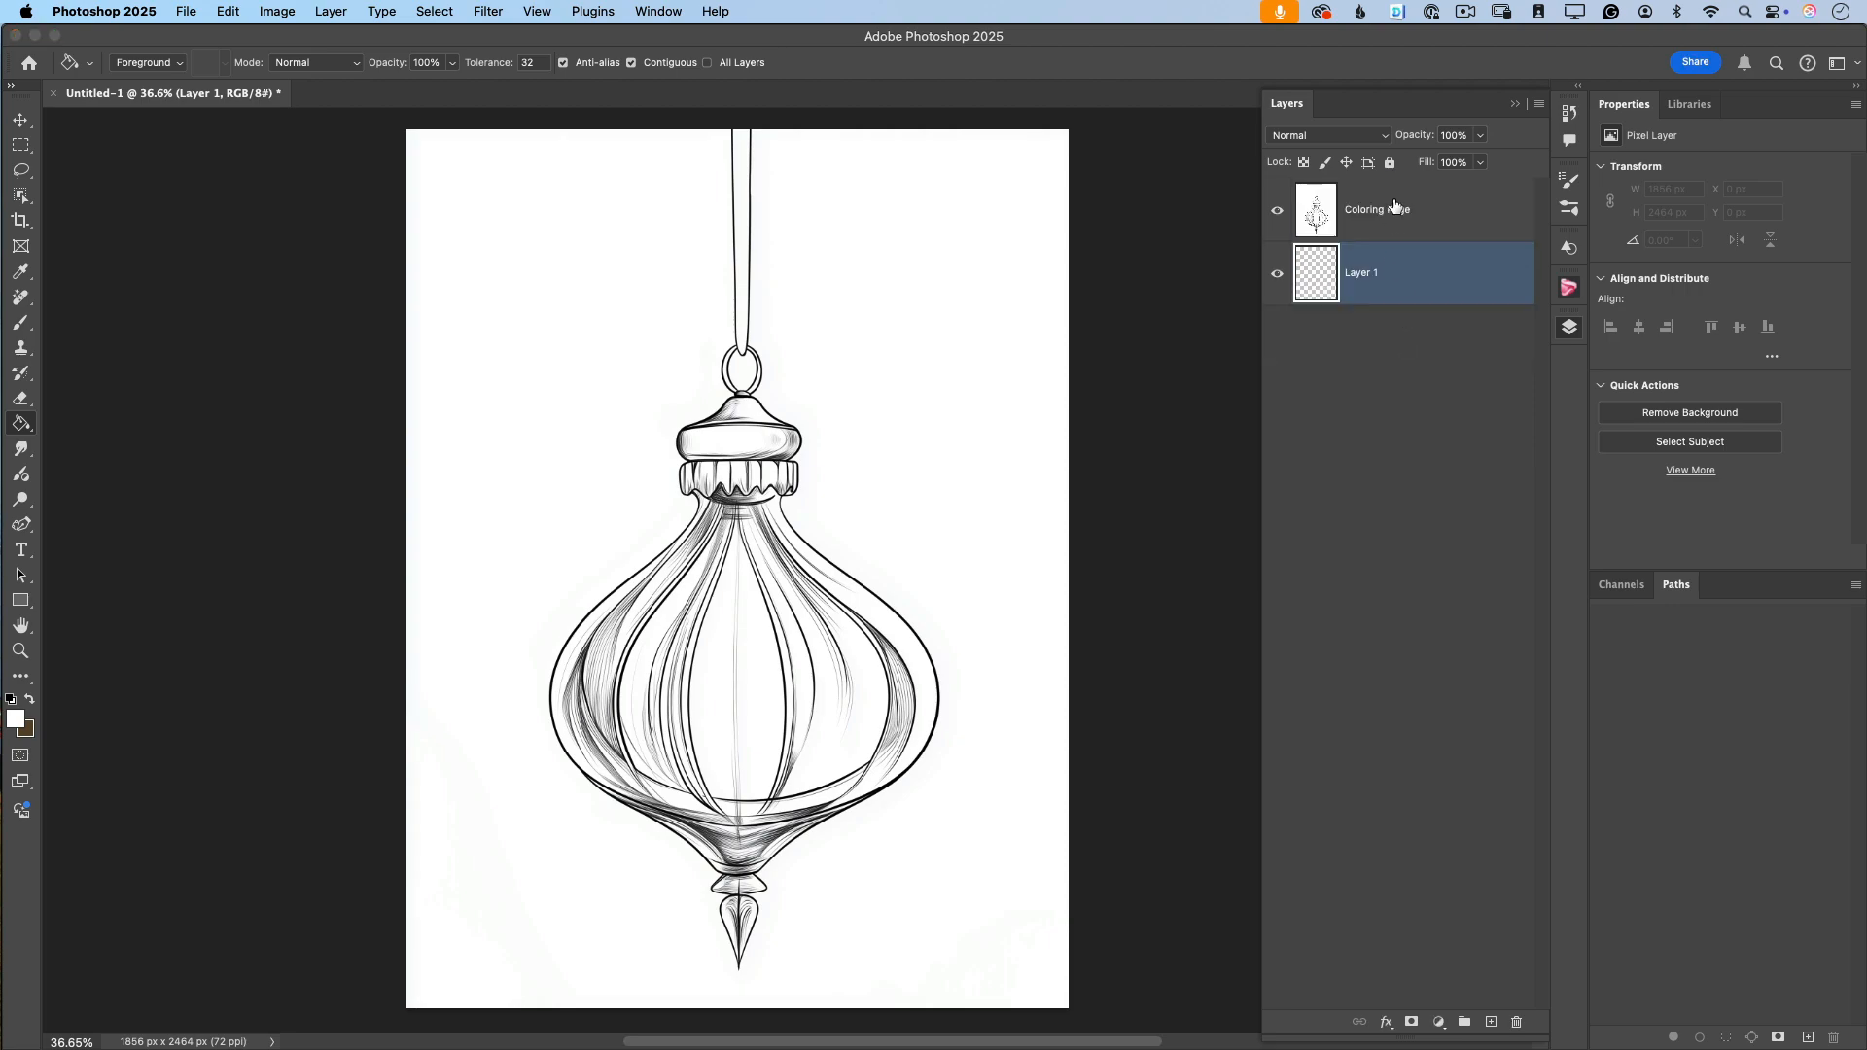
# Rename the new layer Colors.
pyautogui.doubleClick(1363, 275)
pyautogui.write('C')
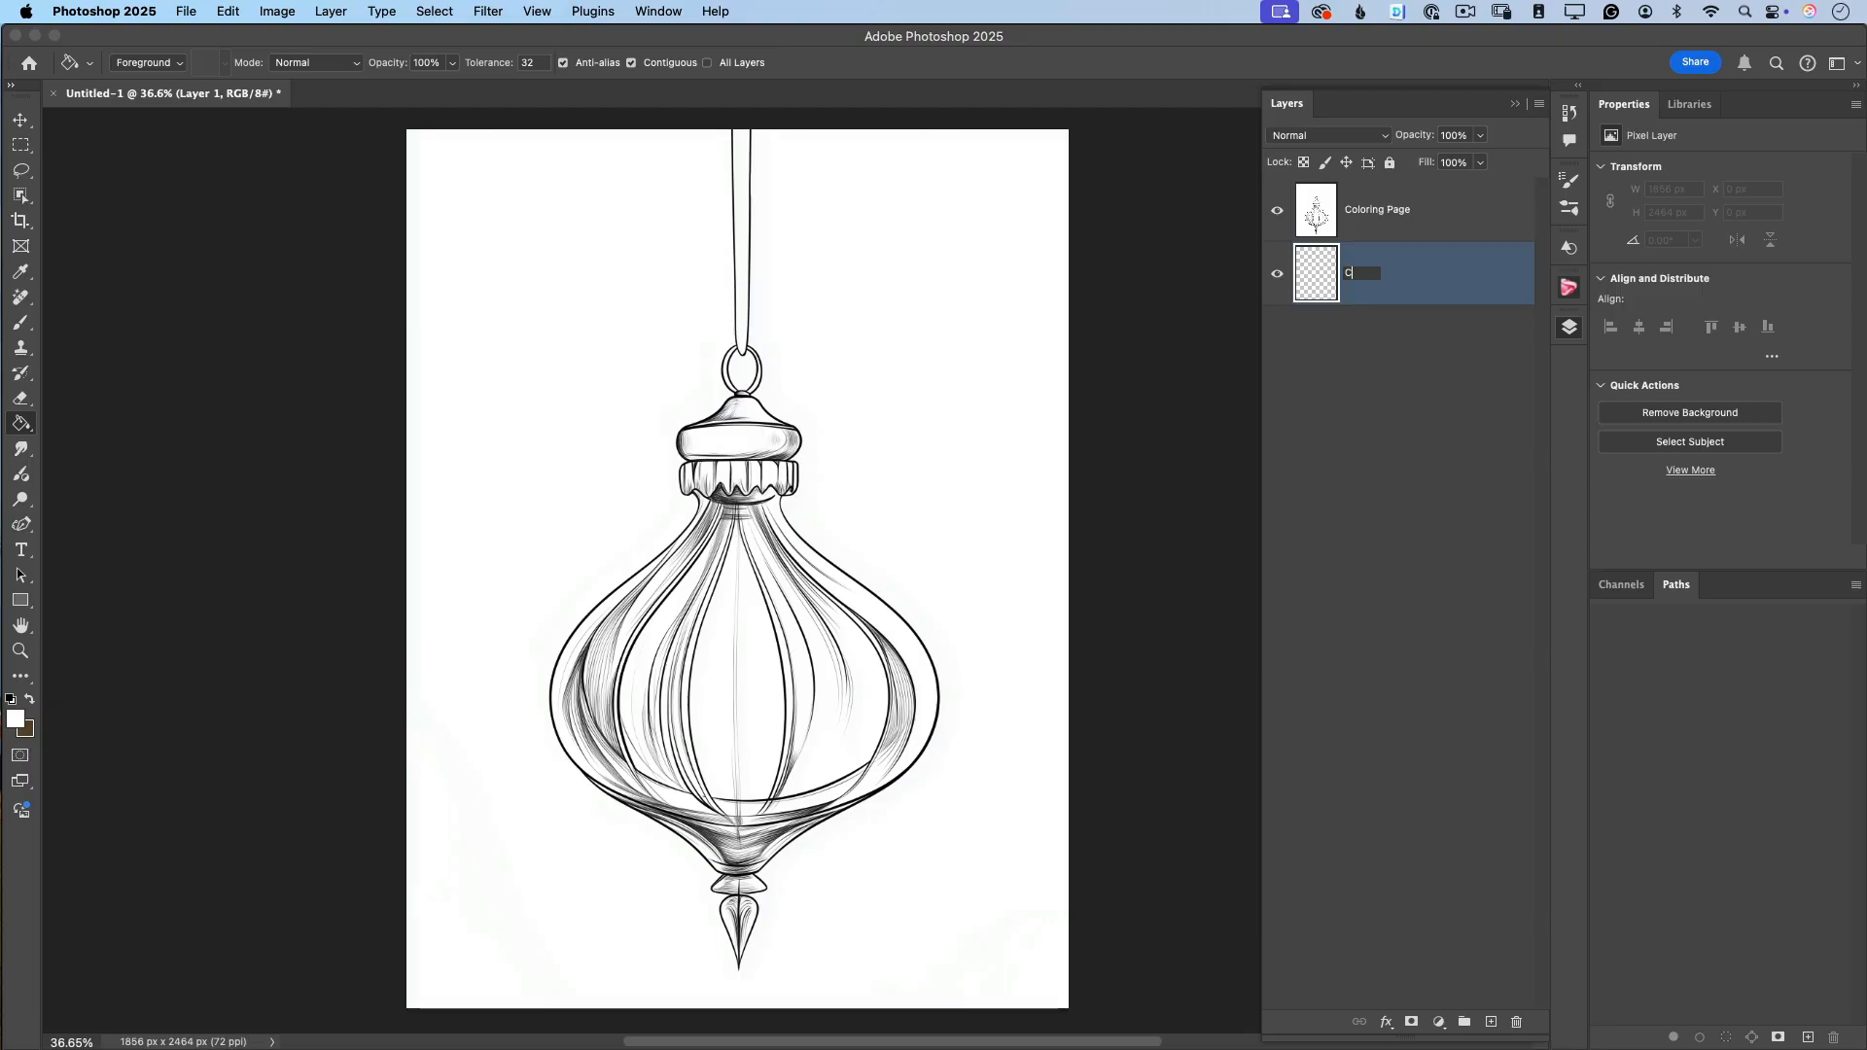
pyautogui.write('olors')
pyautogui.press('Return')
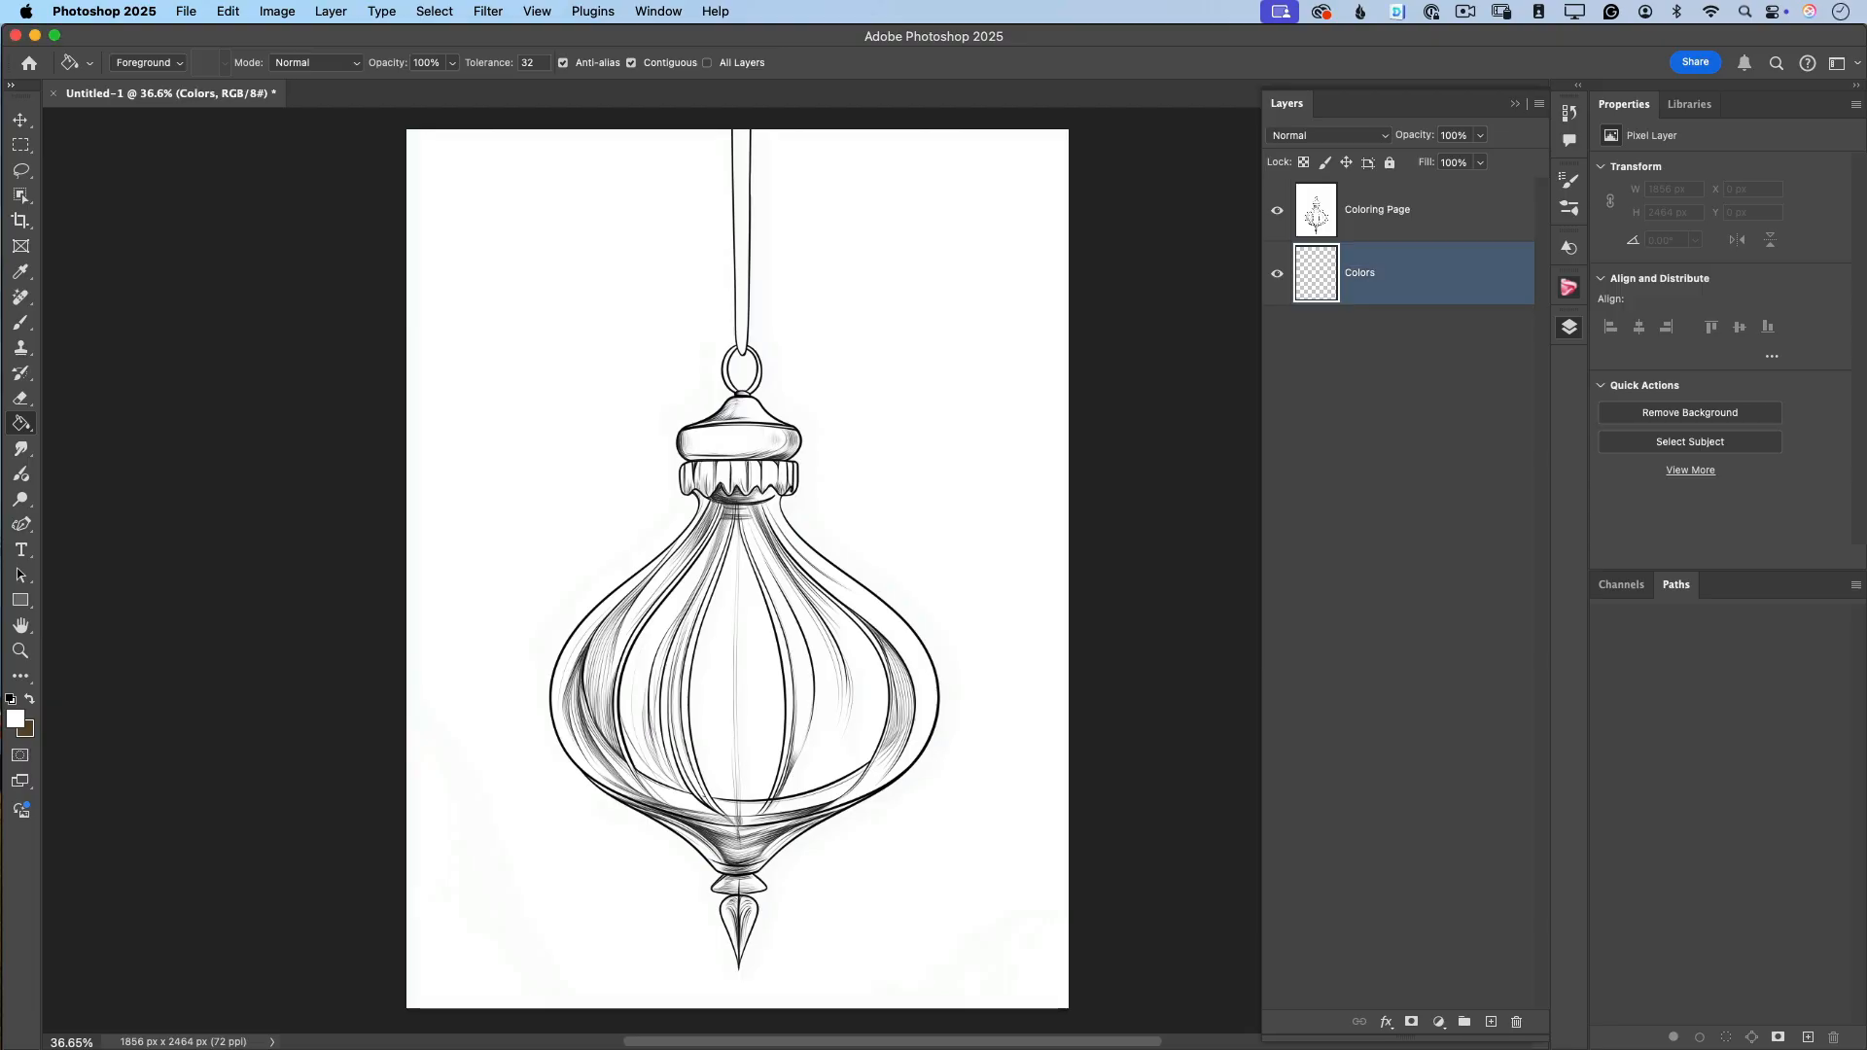
# Set the Coloring Page layer's blend mode to Multiply.
pyautogui.click(1379, 216)
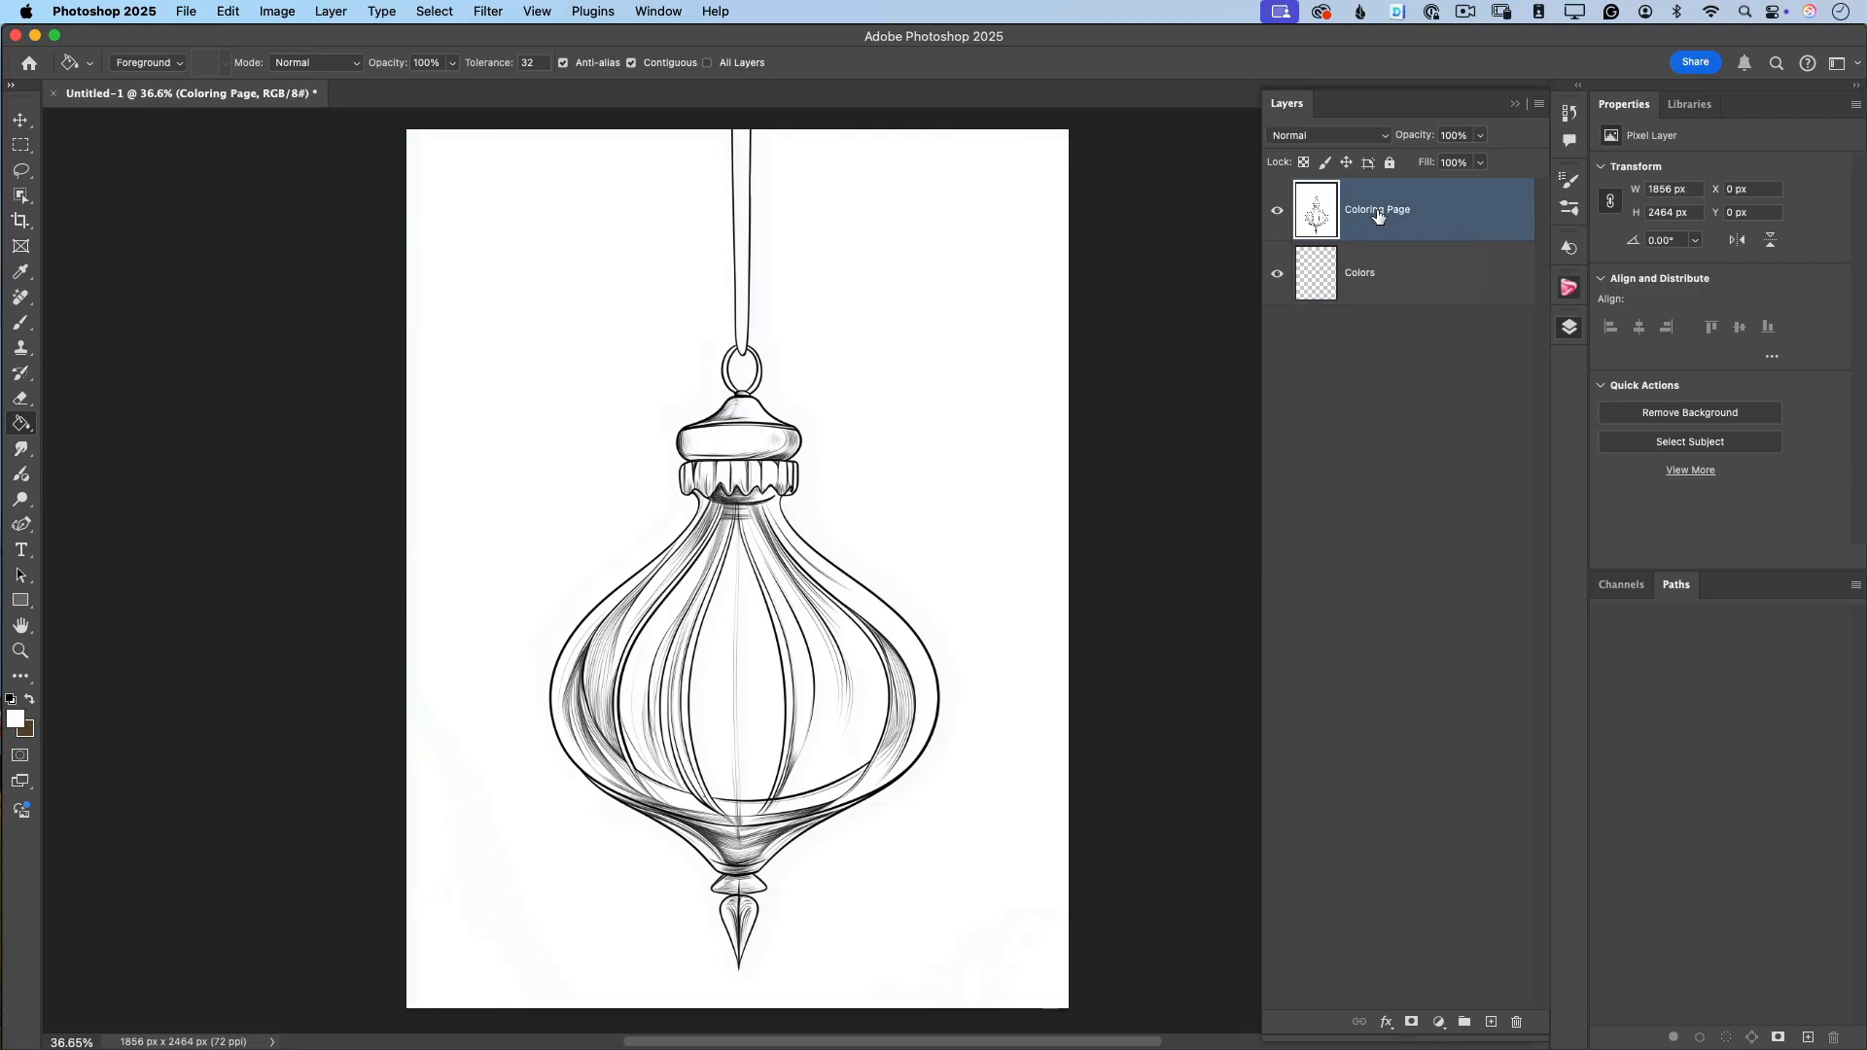
pyautogui.click(1329, 137)
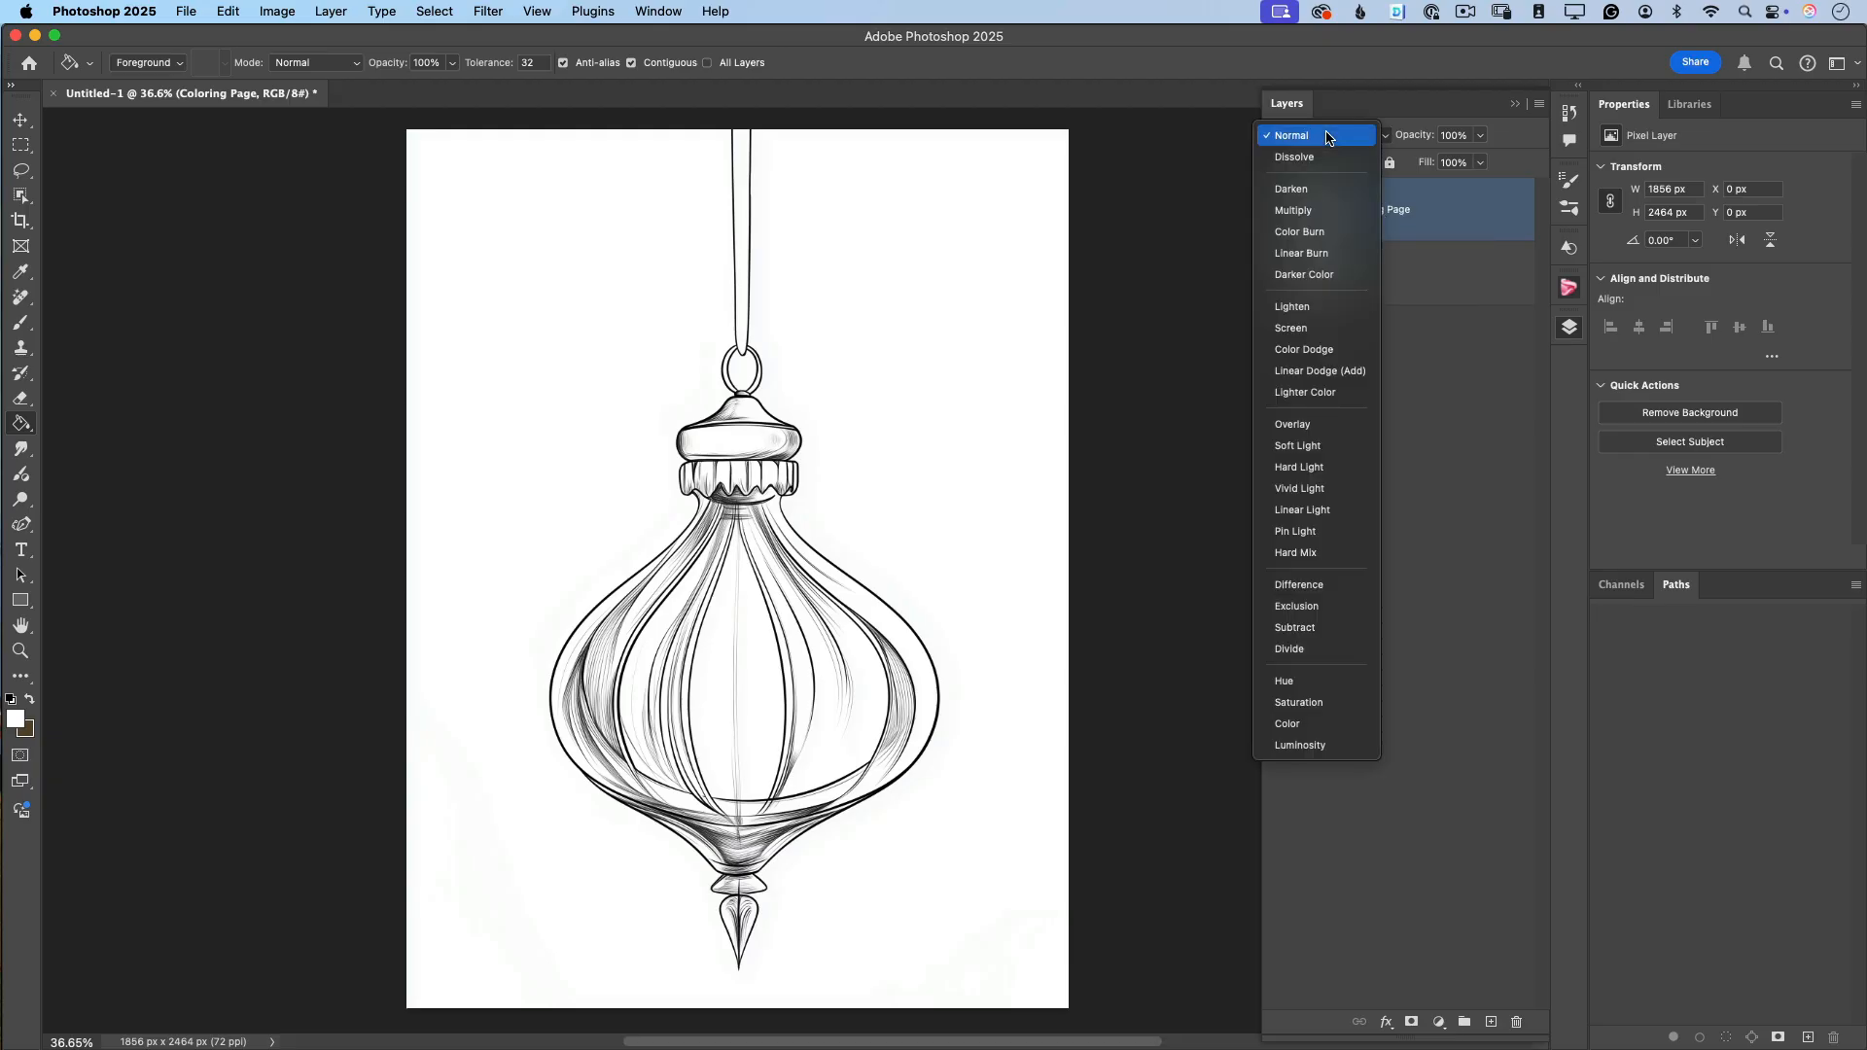
pyautogui.click(1315, 211)
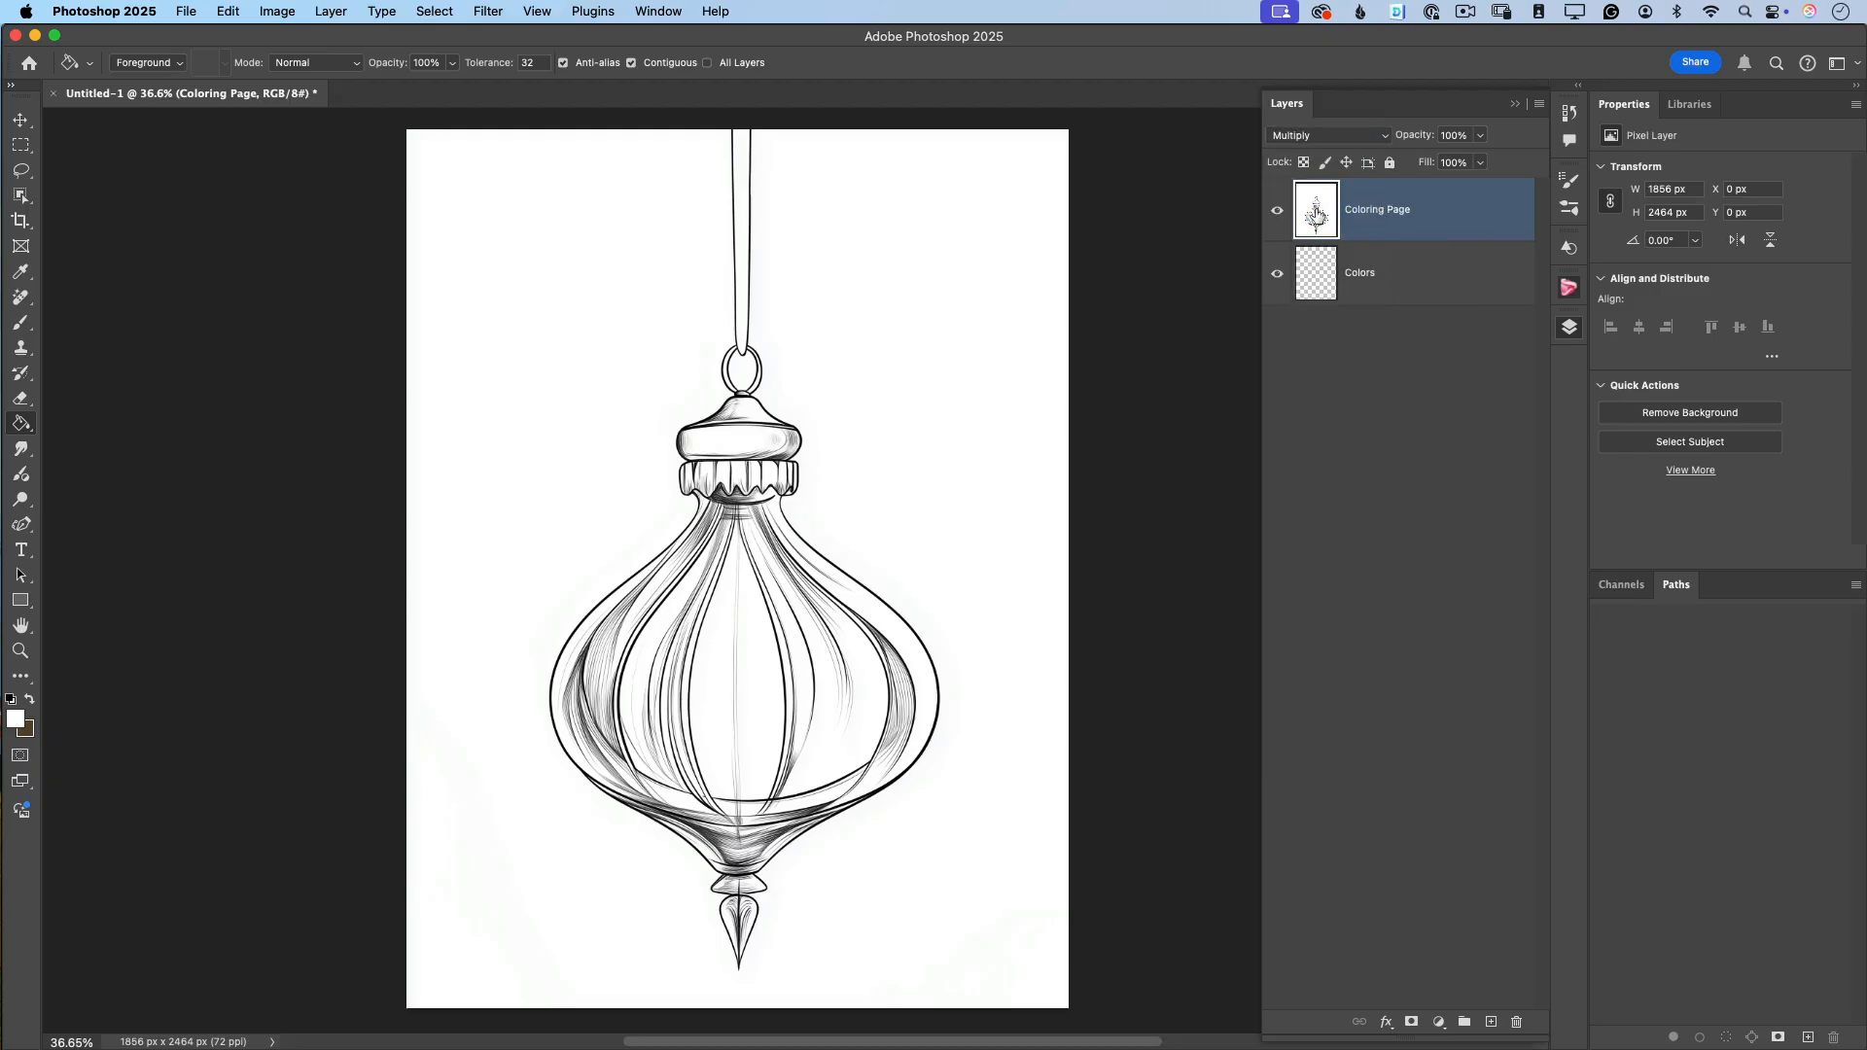
# On the Colors layer, set up the Brush tool with the Hard Round preset.
pyautogui.click(1434, 286)
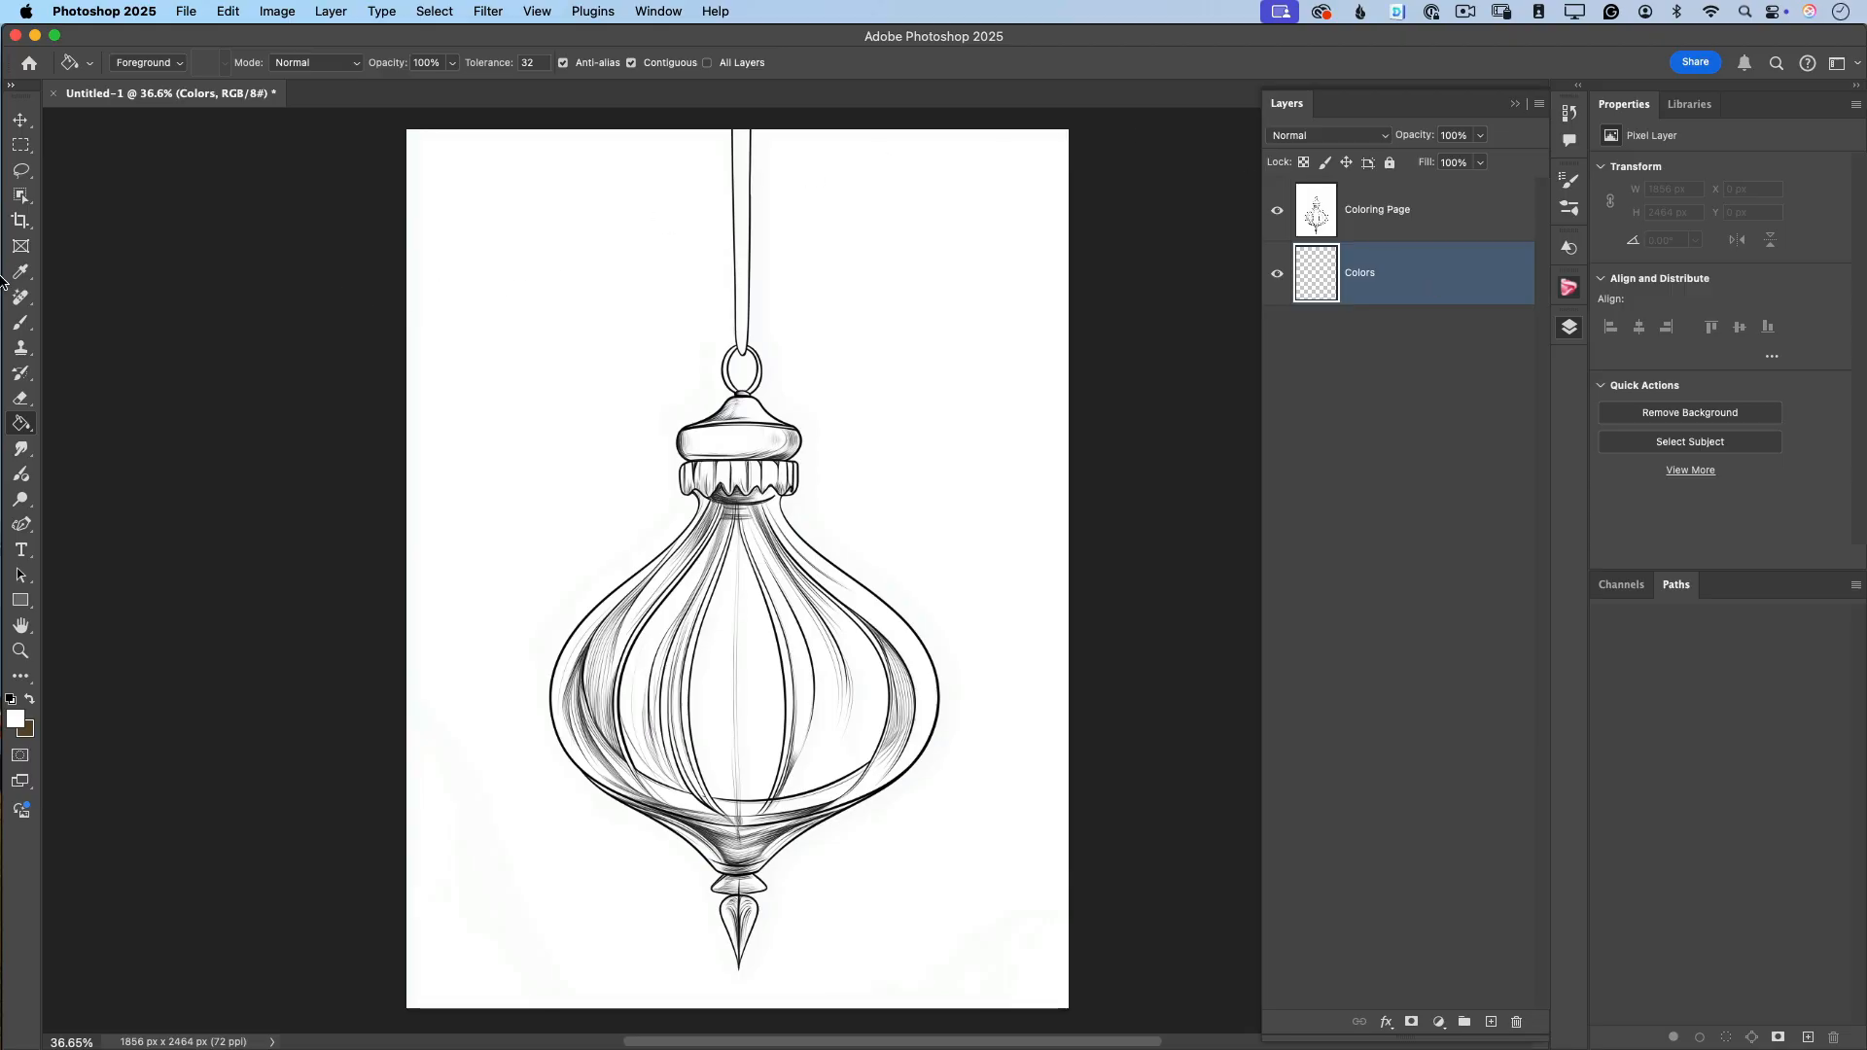
pyautogui.click(22, 324)
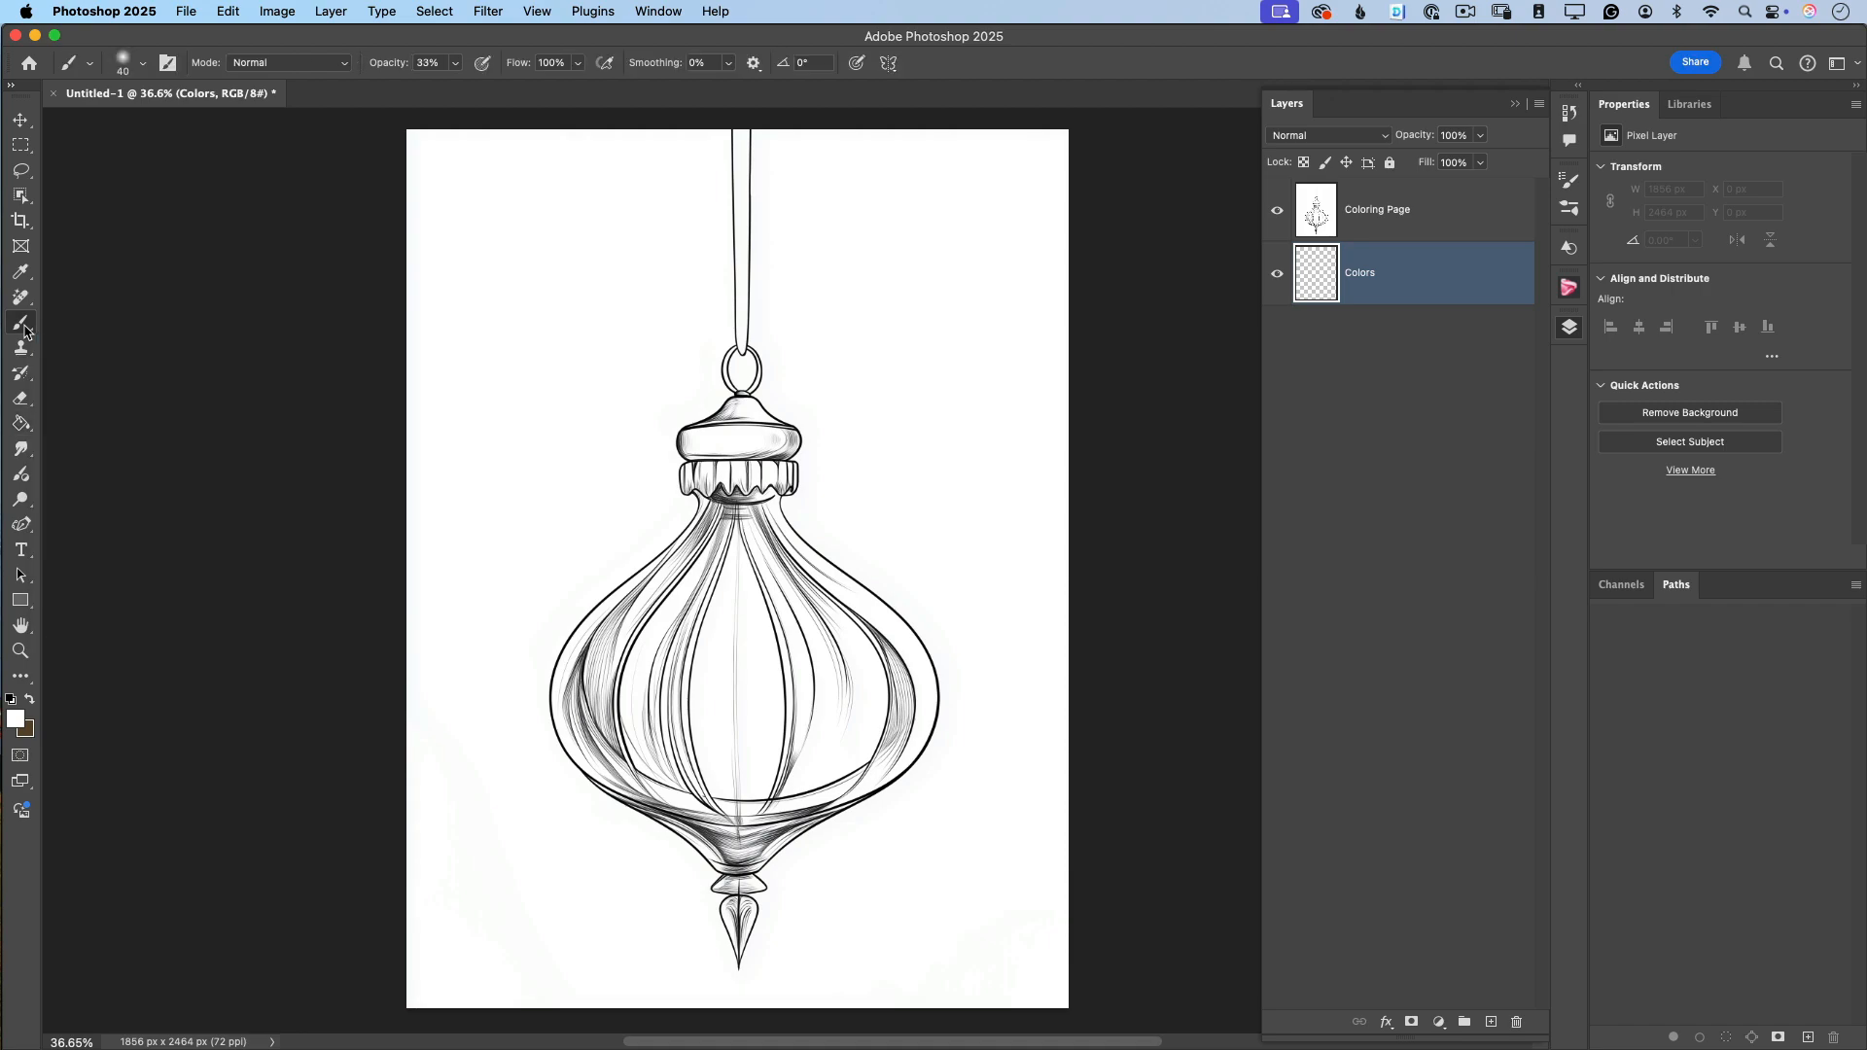
pyautogui.rightClick(674, 466)
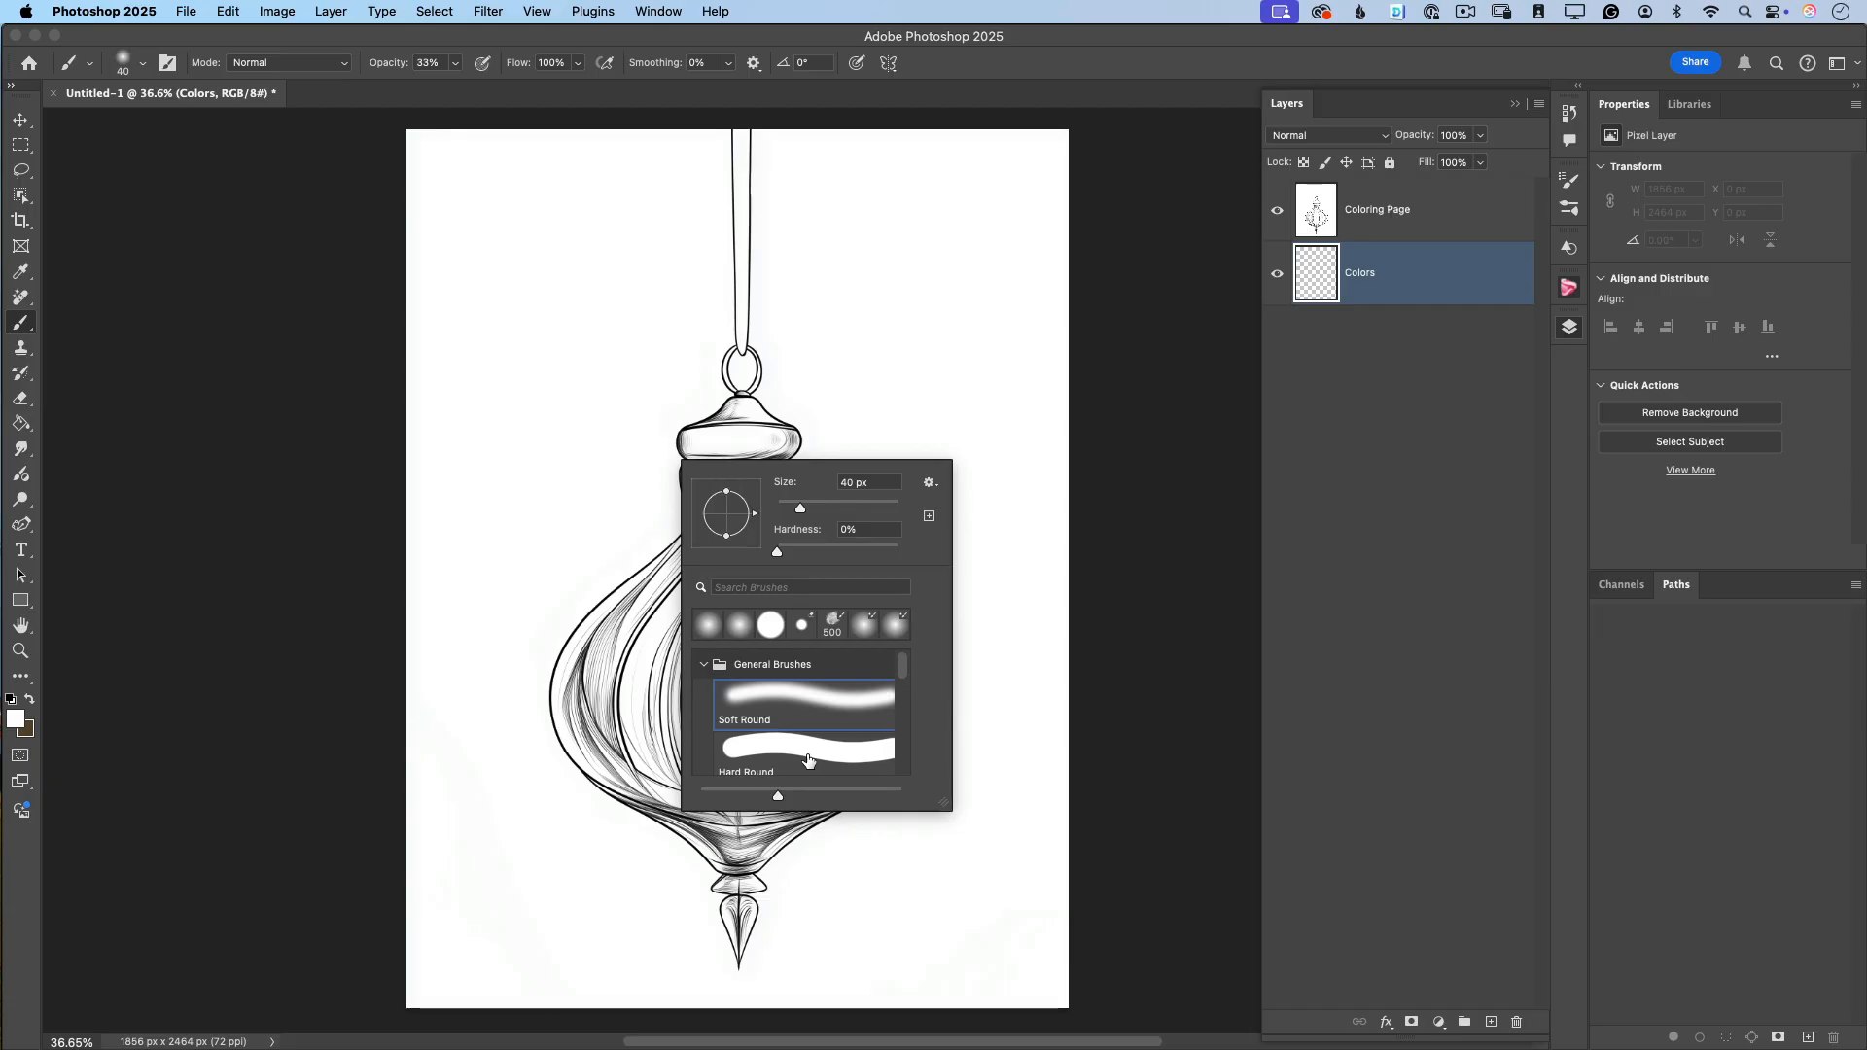
pyautogui.scroll(-1, 807, 760)
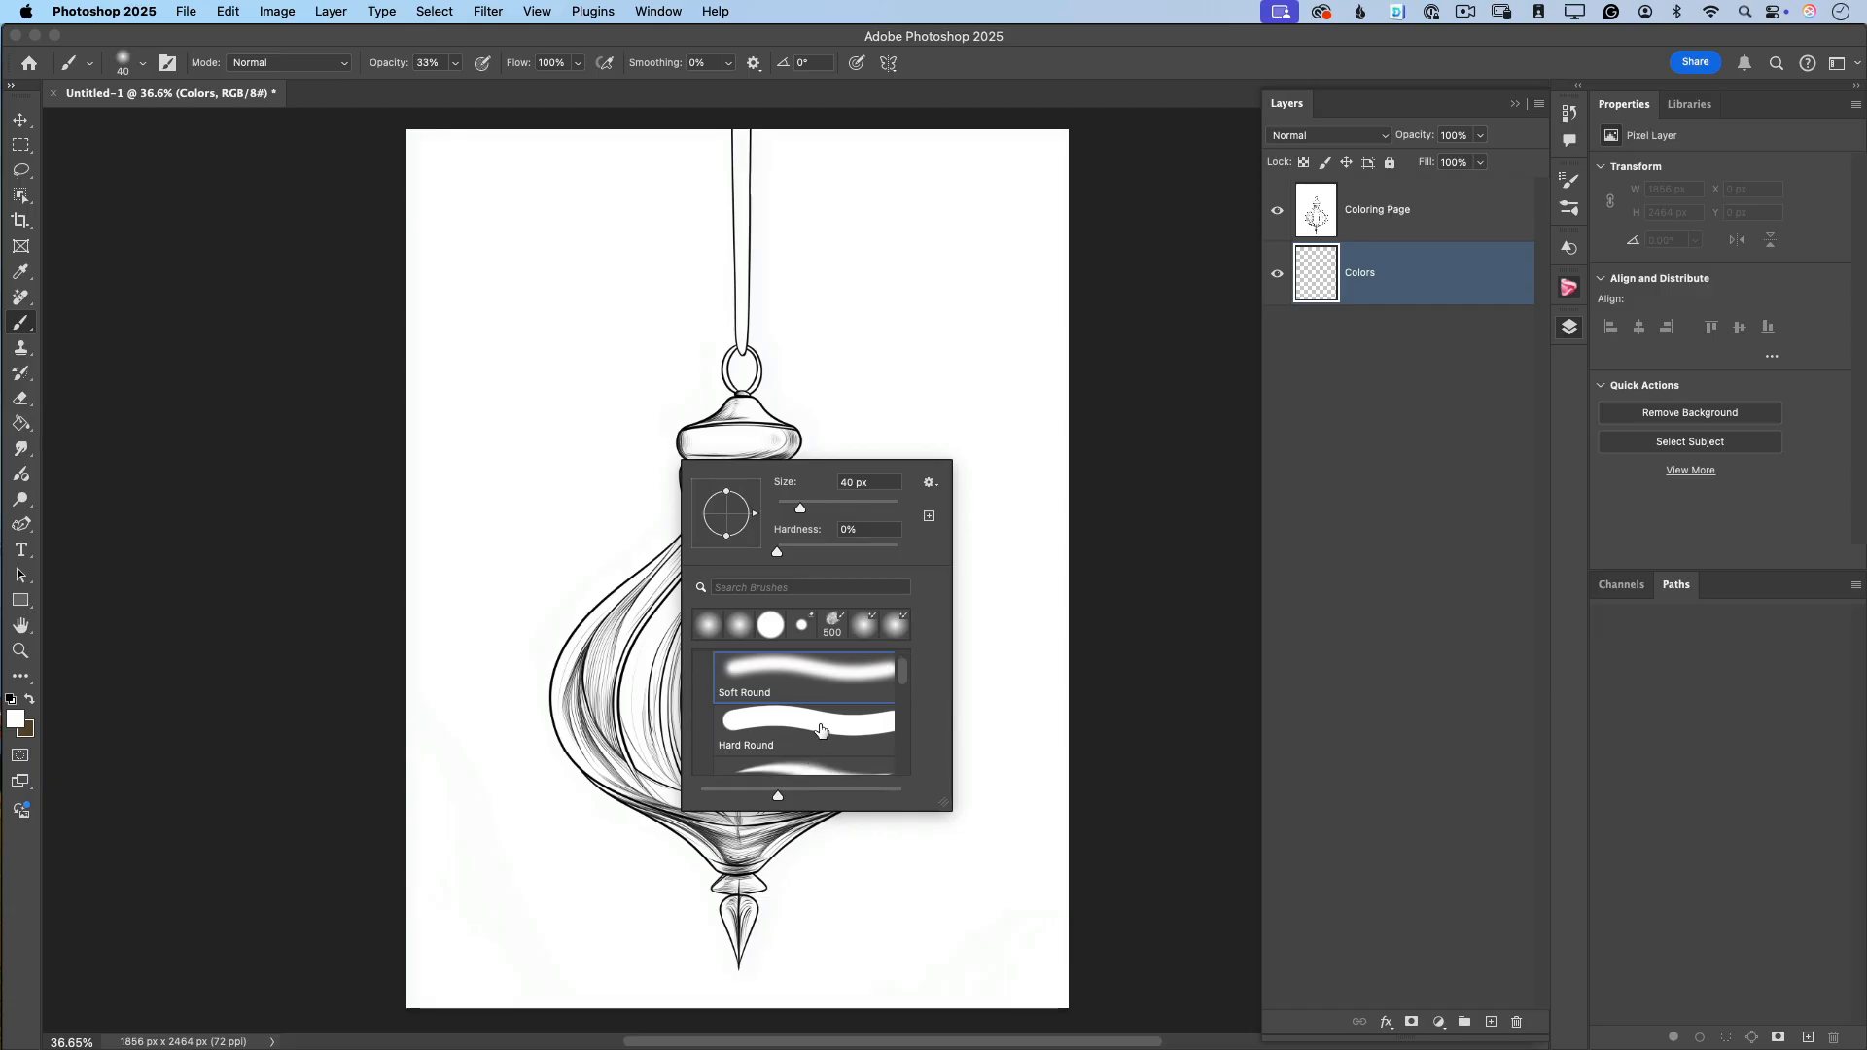
pyautogui.click(820, 728)
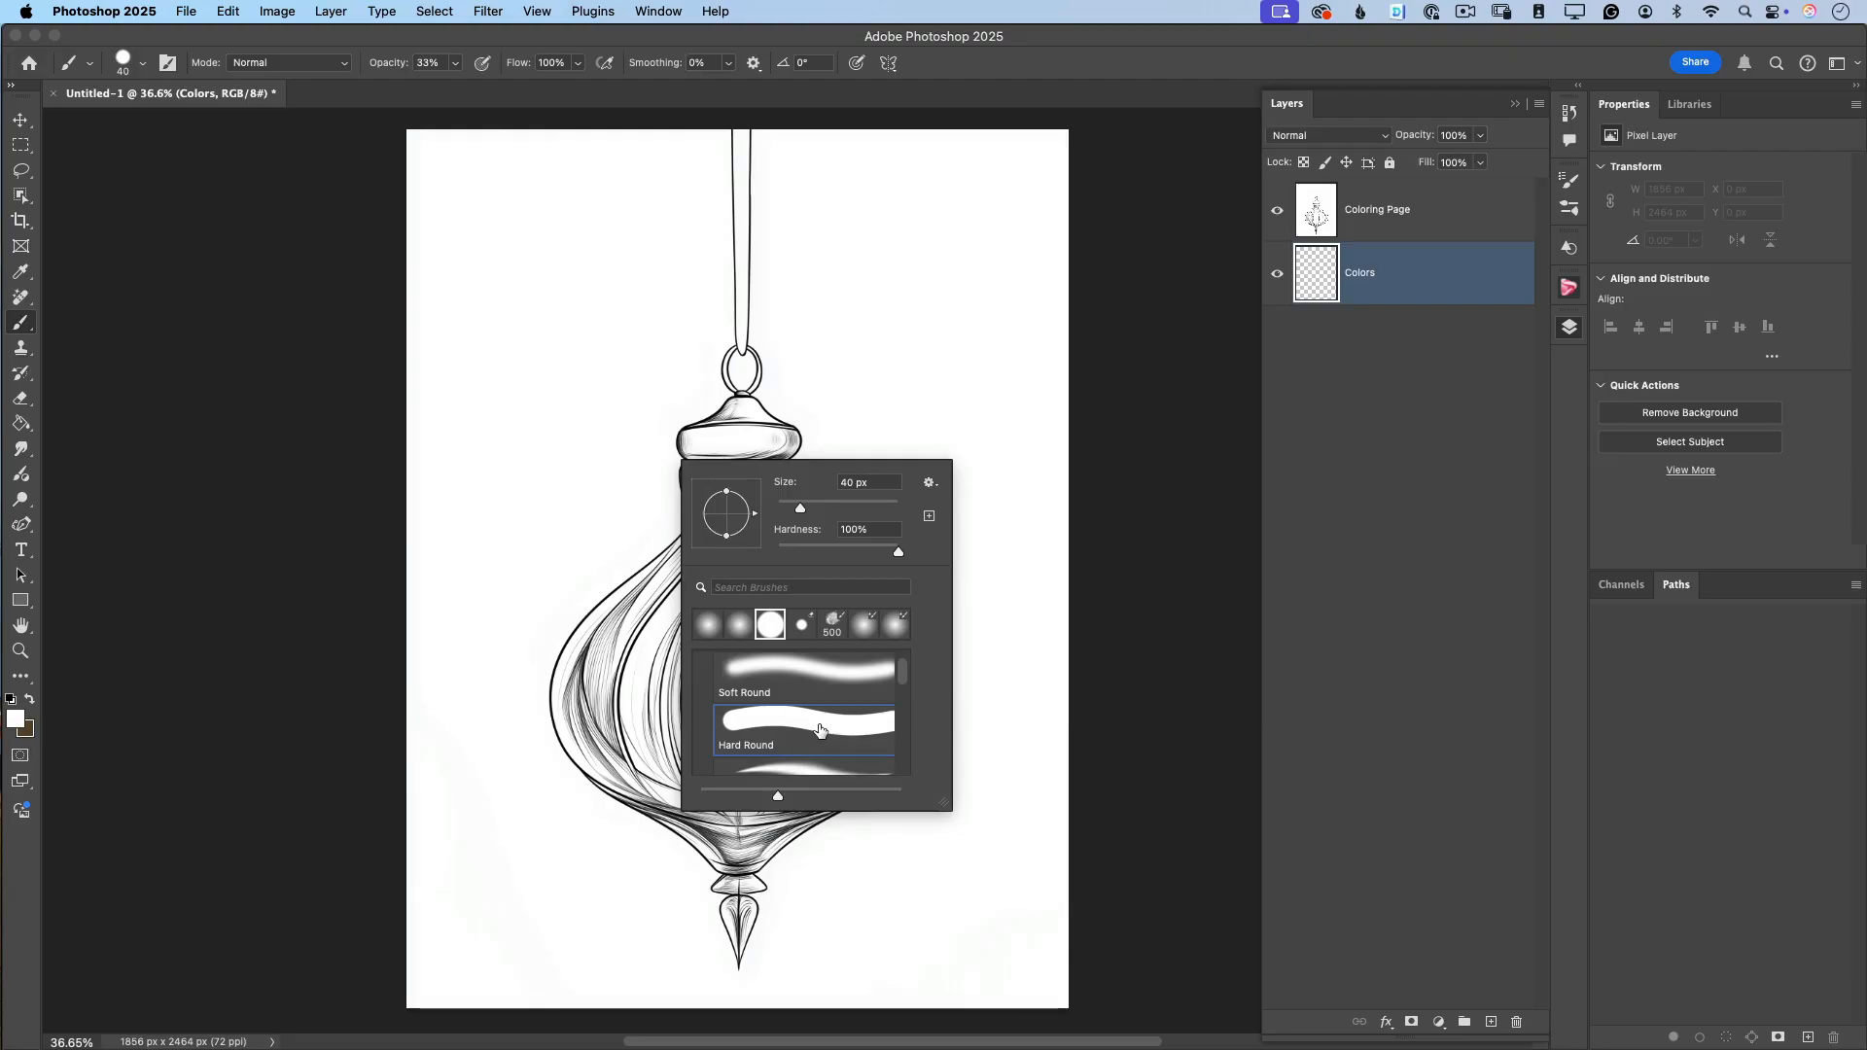
pyautogui.scroll(1, 817, 734)
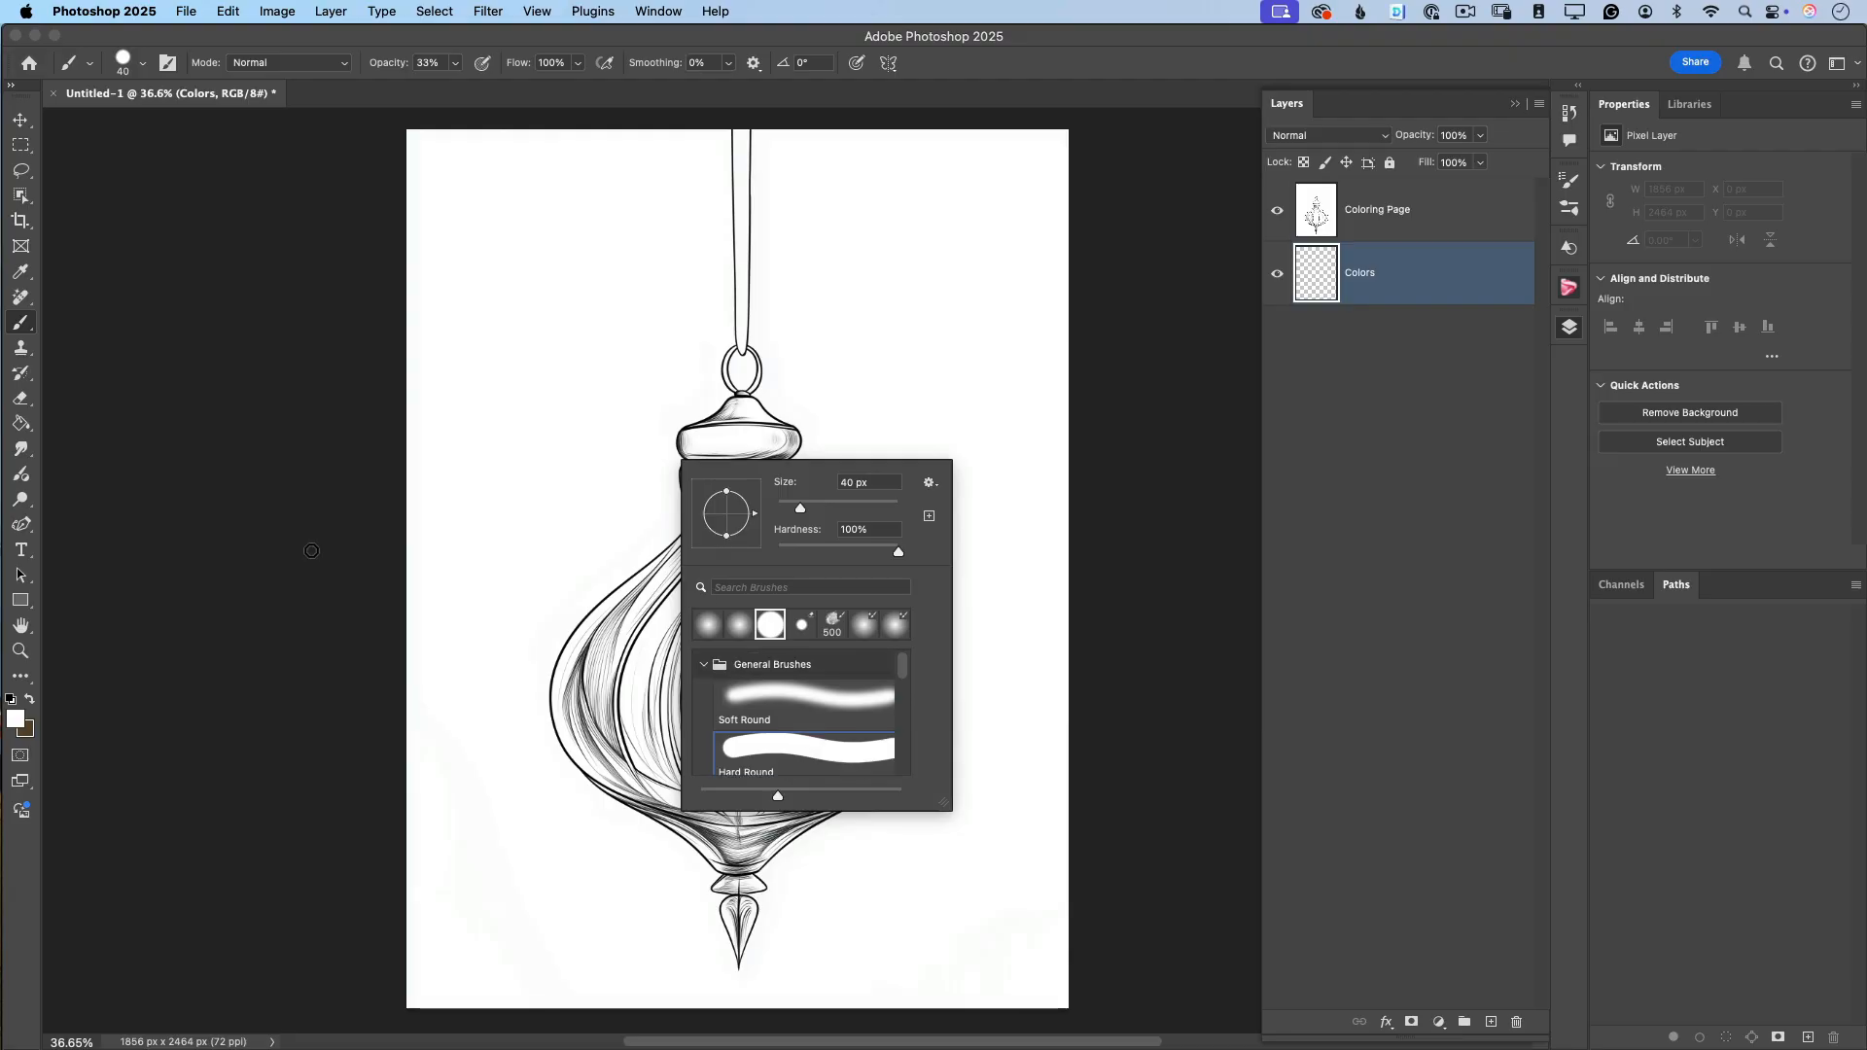
# Set the foreground color to blue 1cb5fd and the brush opacity to 100%.
pyautogui.click(18, 721)
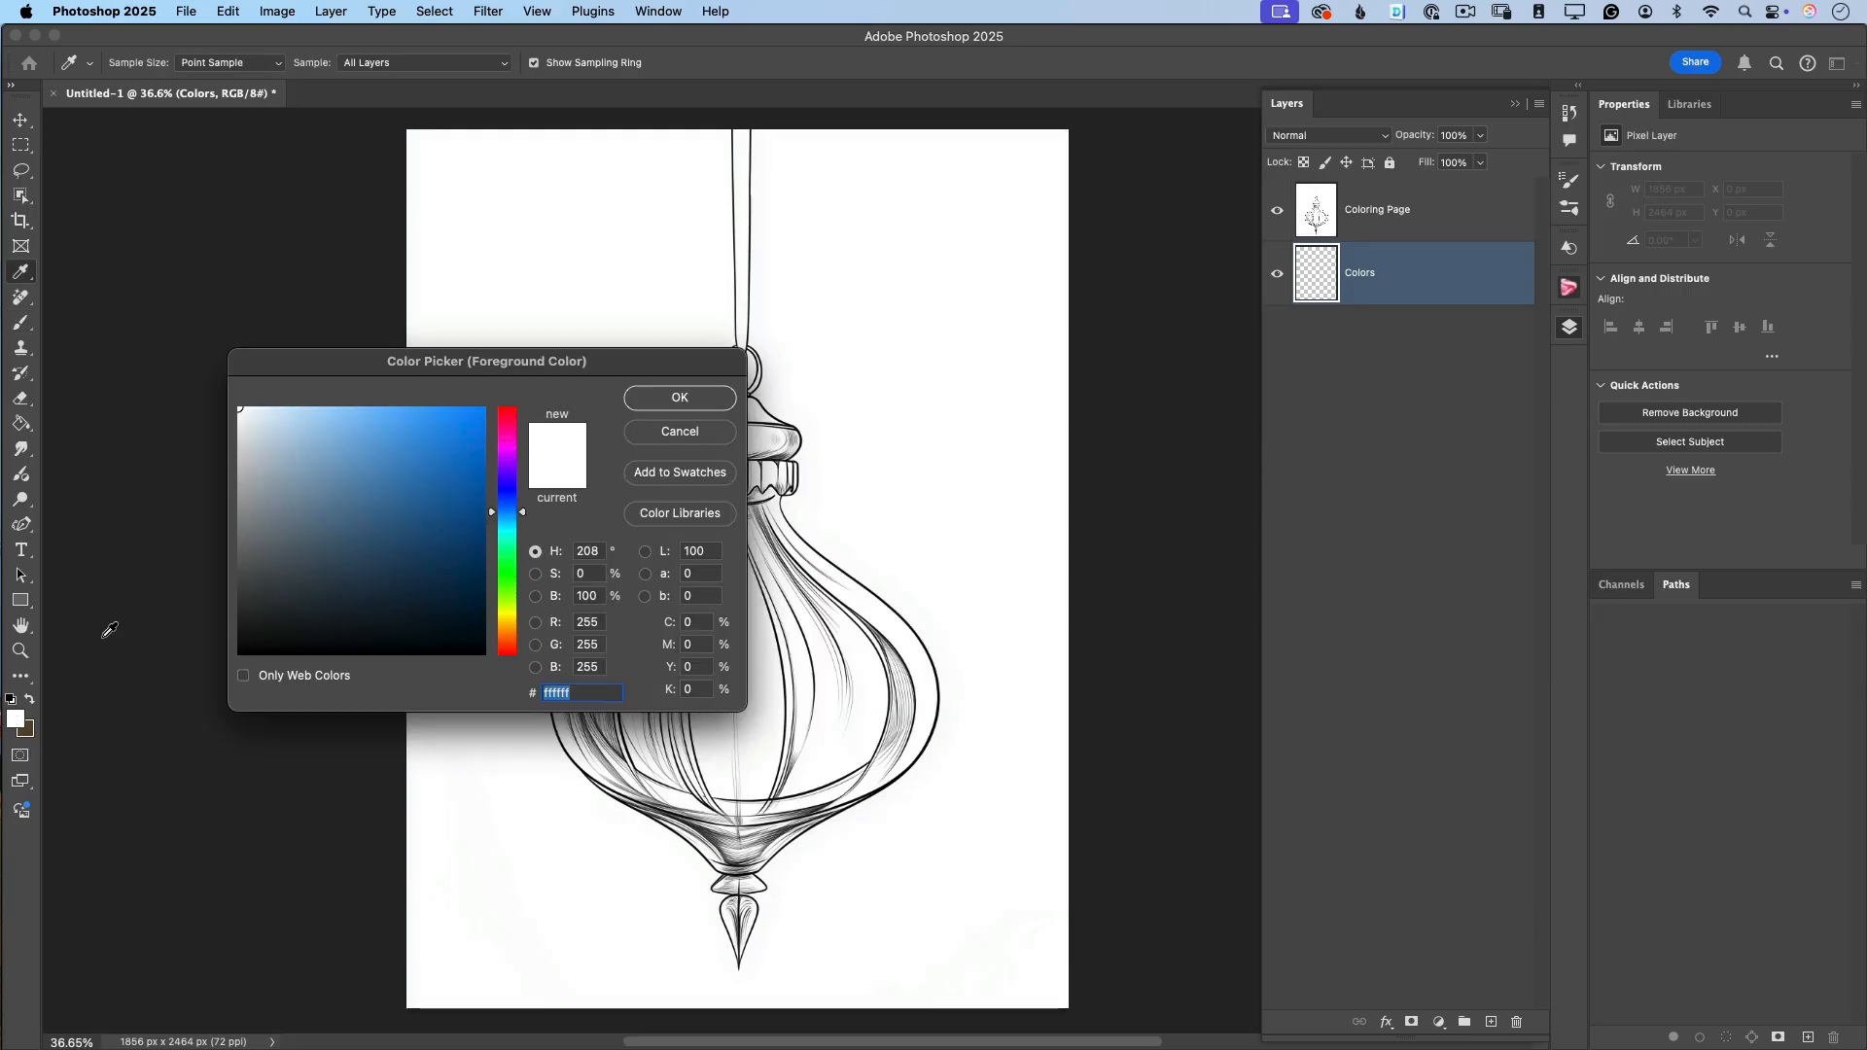
pyautogui.moveTo(505, 516); pyautogui.dragTo(516, 518)
pyautogui.moveTo(420, 409); pyautogui.dragTo(458, 410)
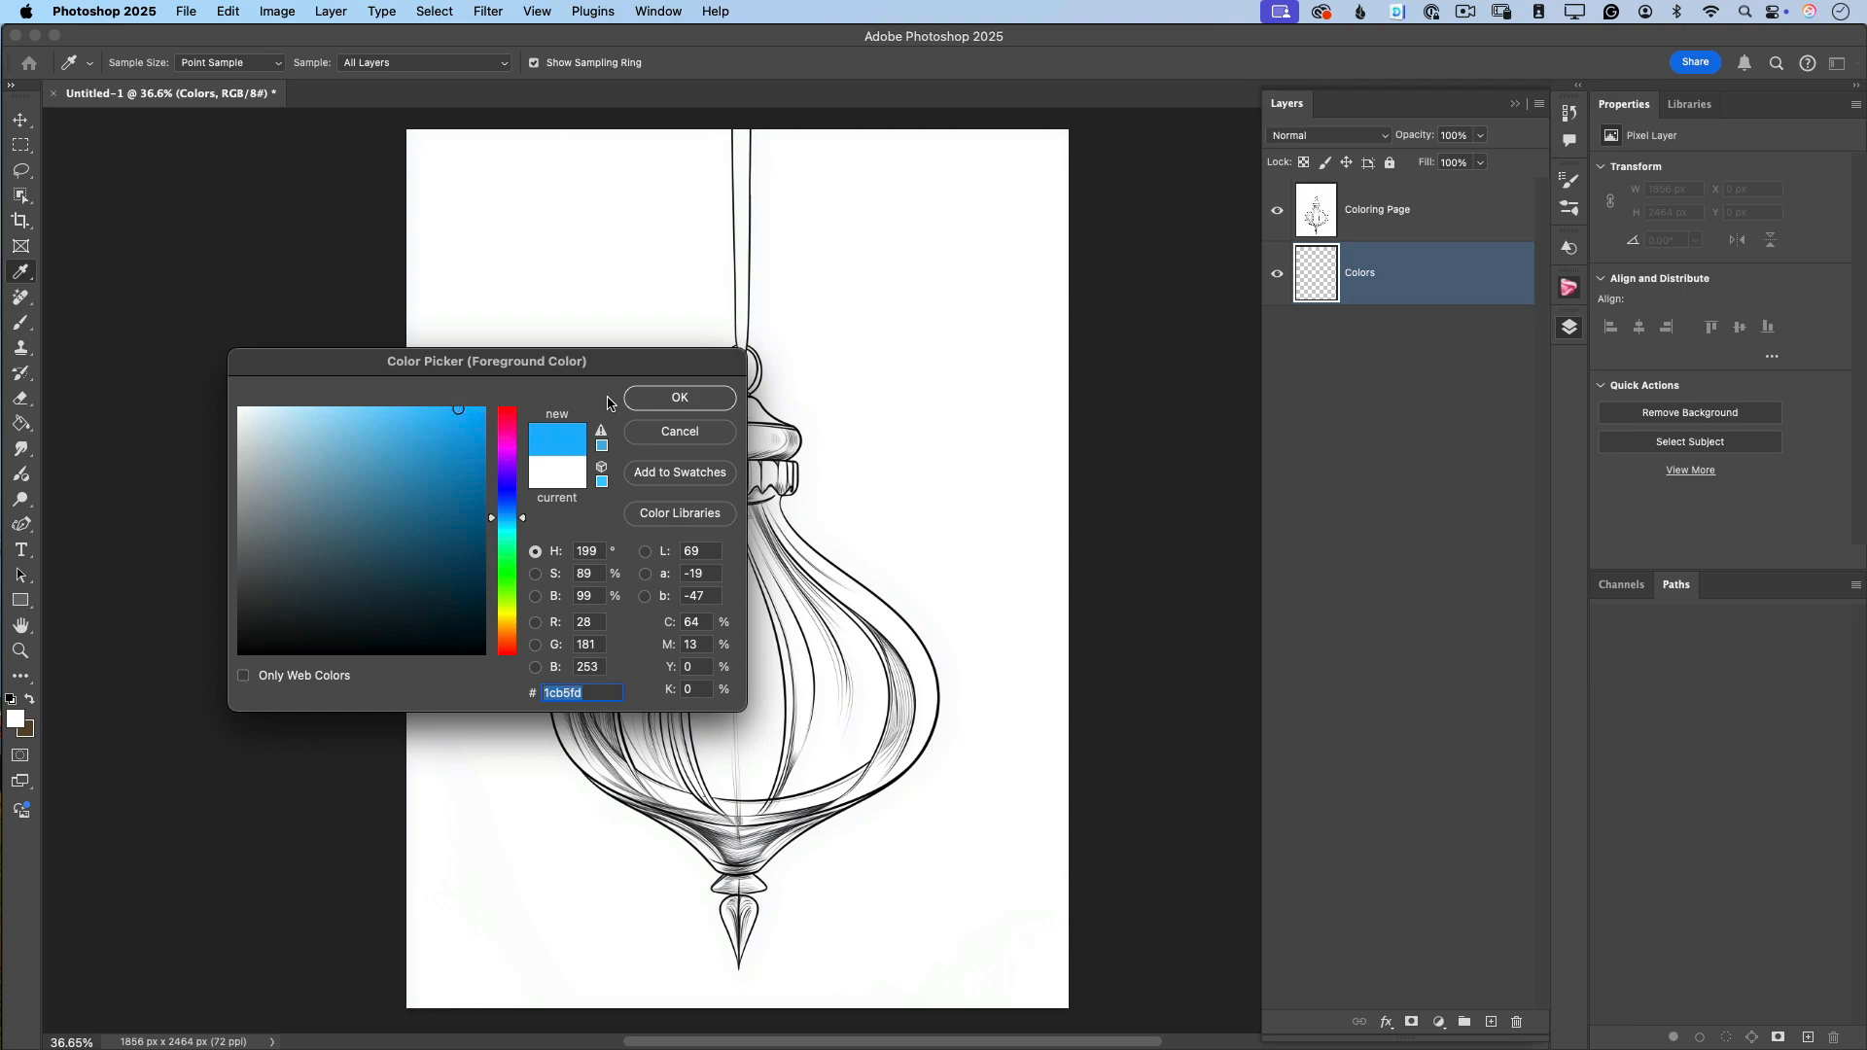
pyautogui.click(679, 398)
pyautogui.press('b')
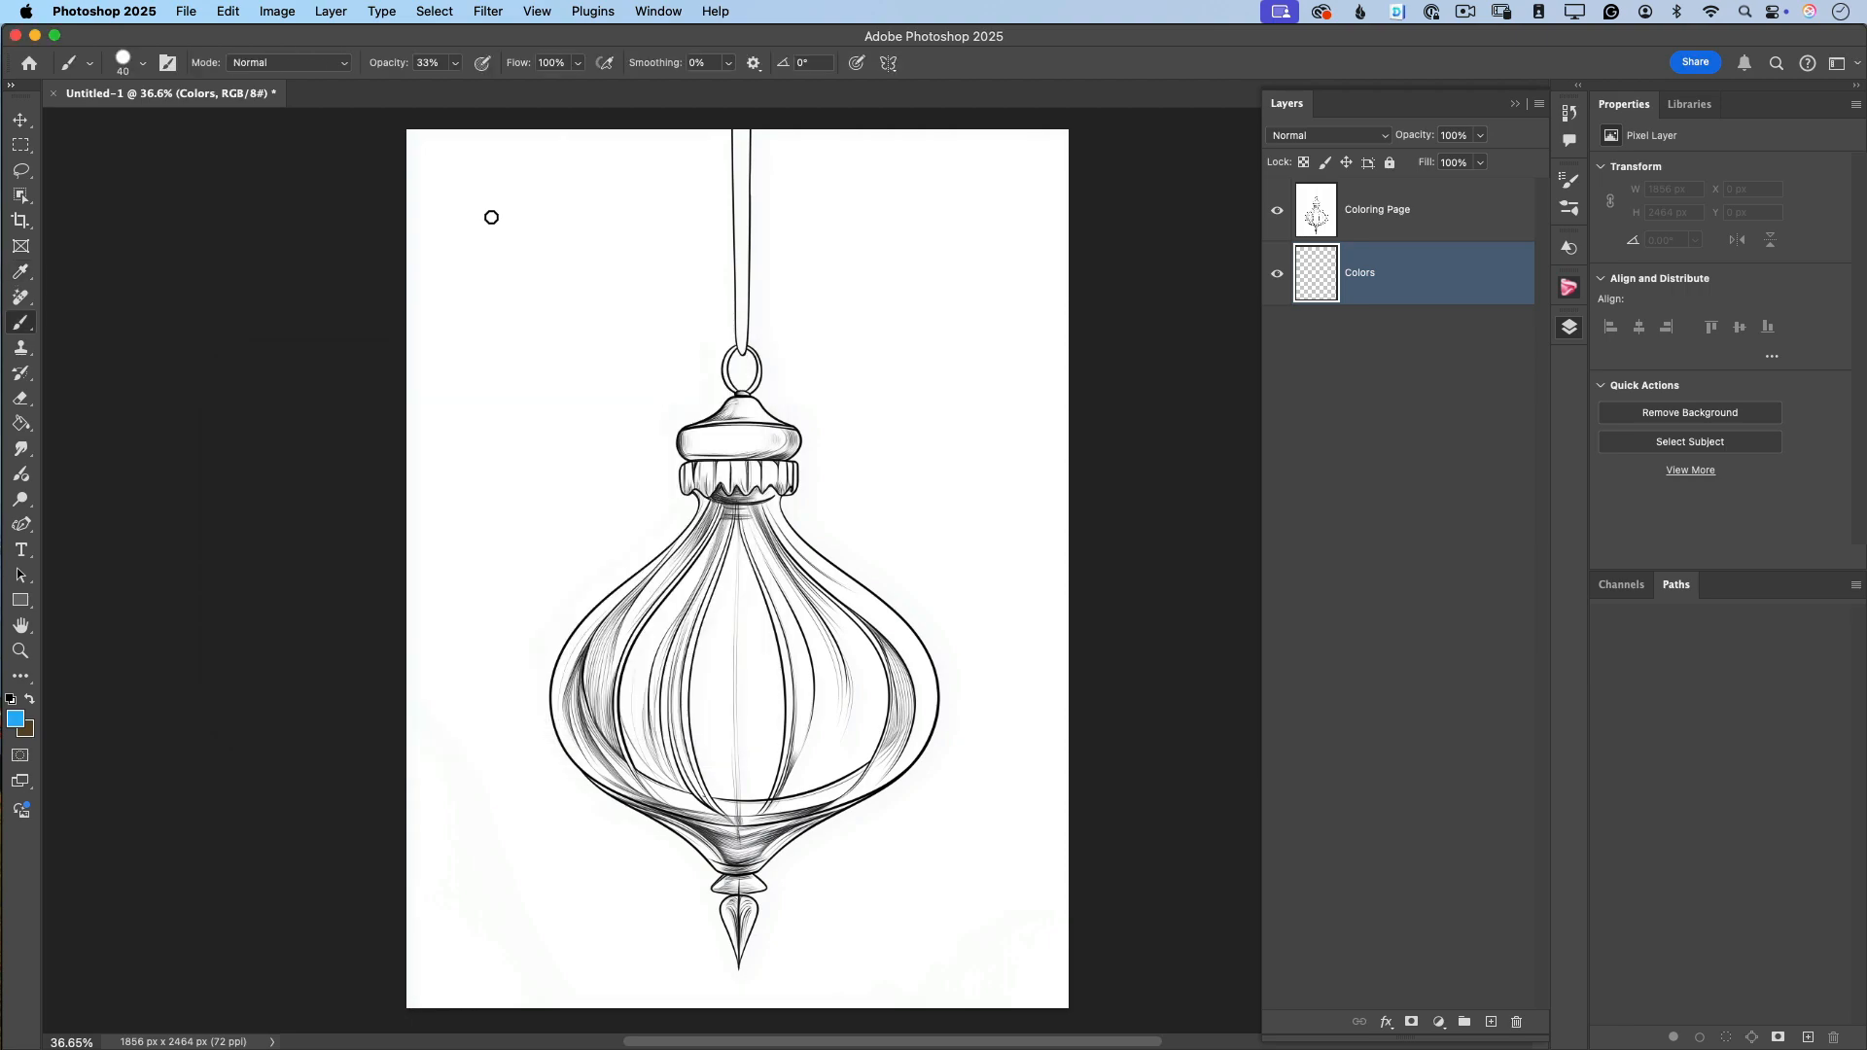
pyautogui.click(455, 63)
pyautogui.moveTo(457, 86); pyautogui.dragTo(601, 110)
# Paint blue along the left edge of the ornament's body and a short central stroke with a 50 px brush.
pyautogui.press(']')
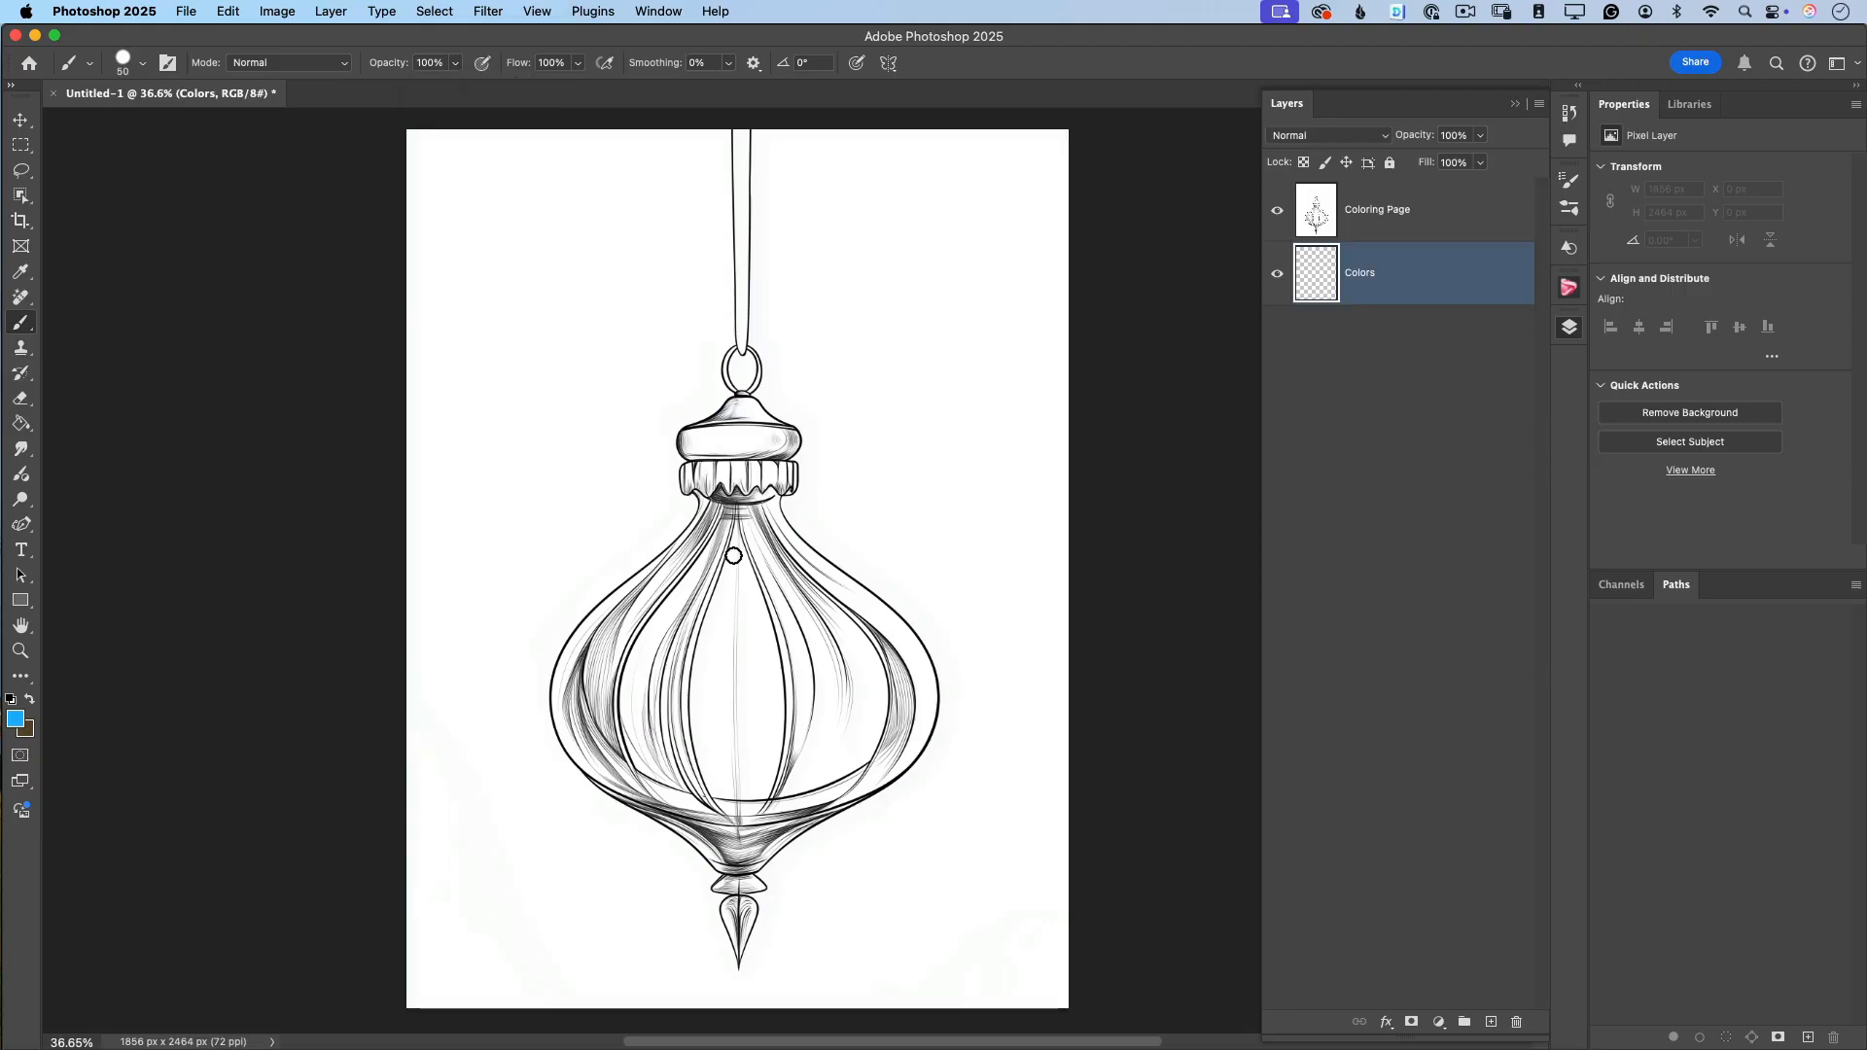
pyautogui.moveTo(725, 514)
pyautogui.mouseDown()
pyautogui.moveTo(642, 607)
pyautogui.moveTo(671, 569)
pyautogui.moveTo(598, 623)
pyautogui.moveTo(569, 686)
pyautogui.moveTo(590, 628)
pyautogui.moveTo(567, 725)
pyautogui.moveTo(571, 652)
pyautogui.moveTo(578, 744)
pyautogui.moveTo(566, 696)
pyautogui.moveTo(564, 724)
pyautogui.moveTo(600, 745)
pyautogui.mouseUp()
pyautogui.moveTo(717, 529)
pyautogui.mouseDown()
pyautogui.moveTo(645, 579)
pyautogui.moveTo(754, 618)
pyautogui.mouseUp()
# Check the strokes with the Coloring Page layer briefly hidden, and fill most of the ornament's body blue using a brush enlarged to 400 px.
pyautogui.press(']')
pyautogui.press(']')
pyautogui.press(']')
pyautogui.press(']')
pyautogui.press(']')
pyautogui.press(']')
pyautogui.press(']')
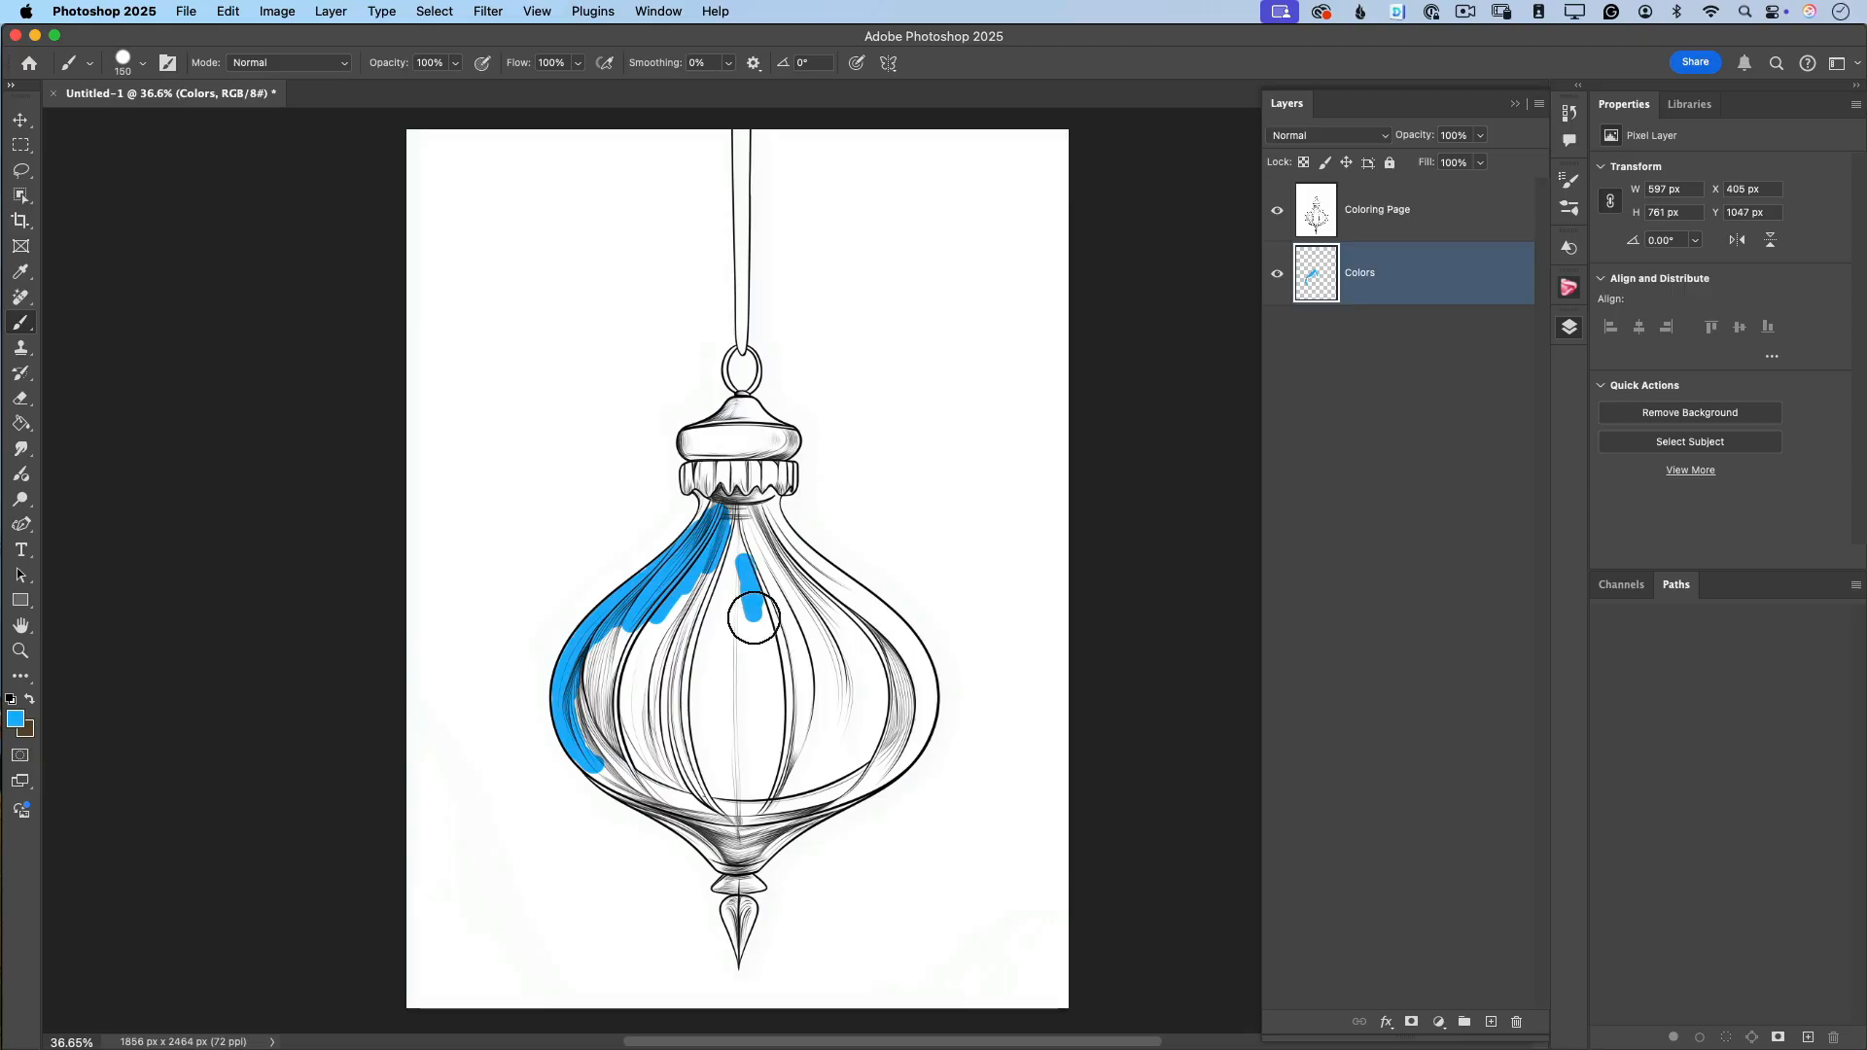
pyautogui.click(1279, 218)
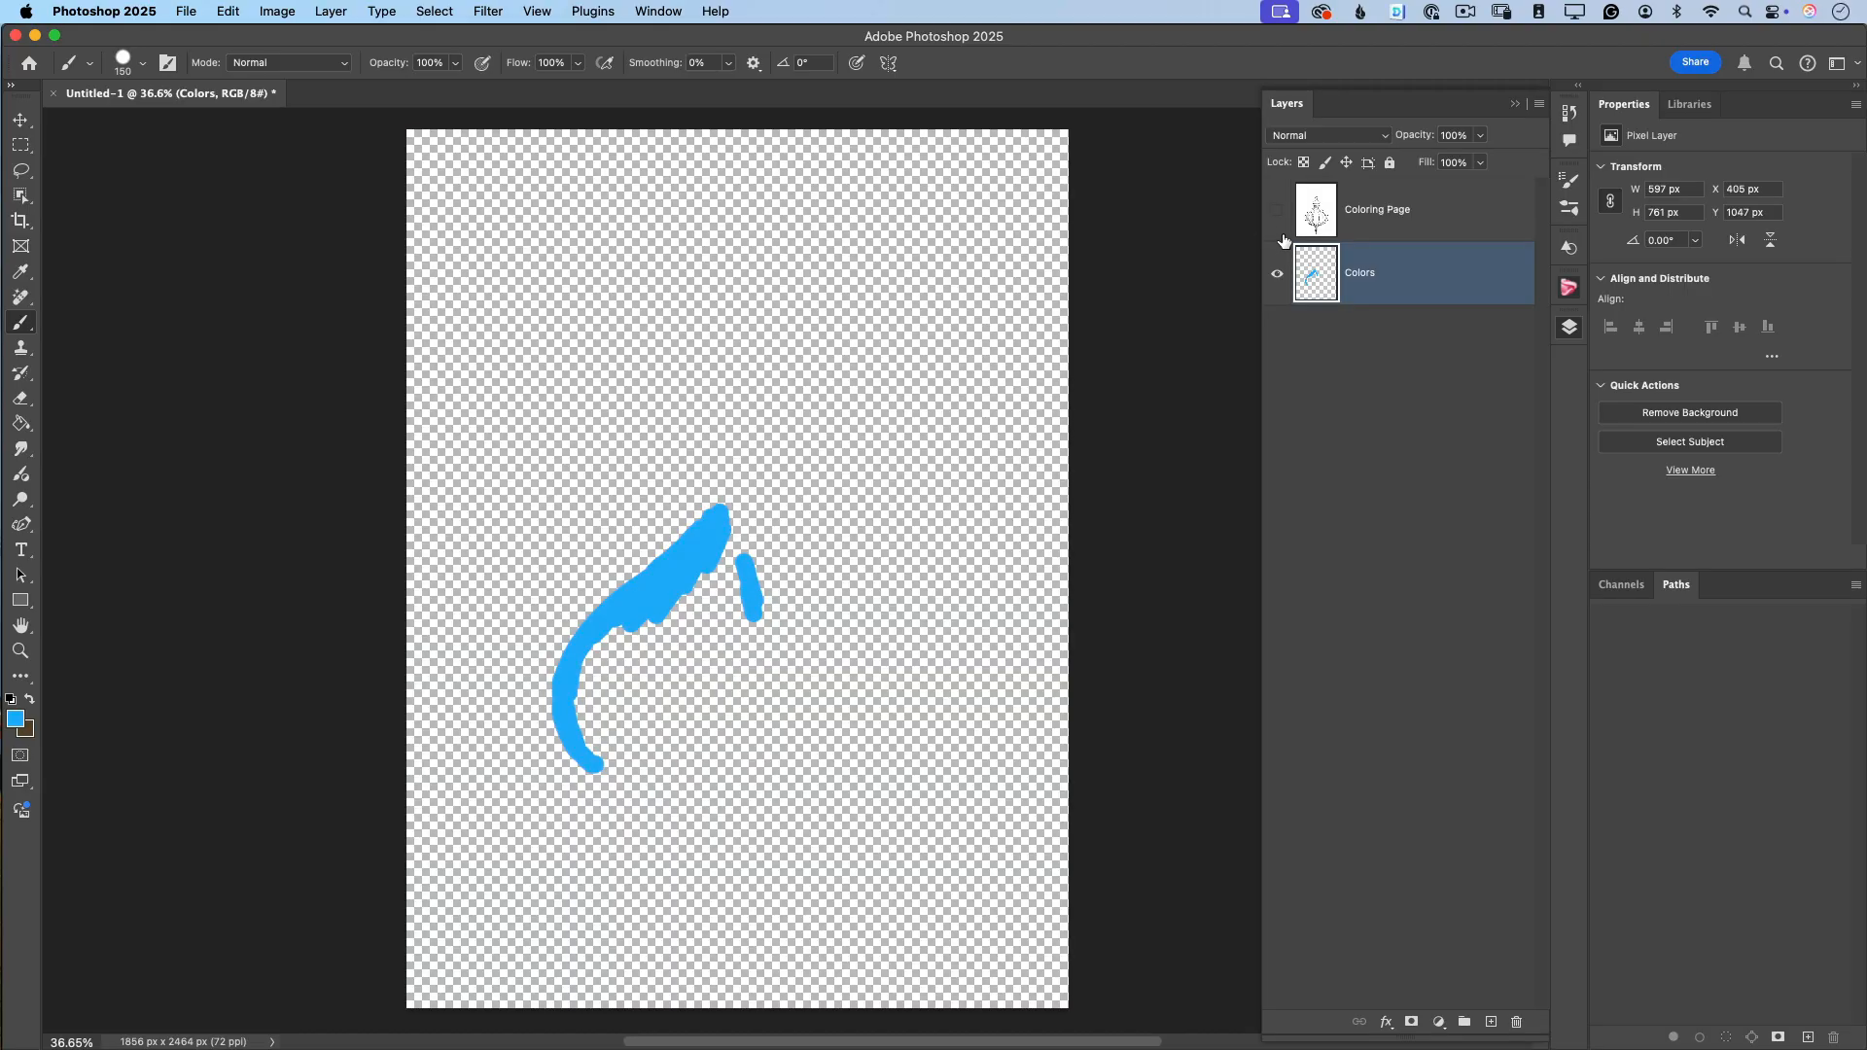
pyautogui.click(1279, 214)
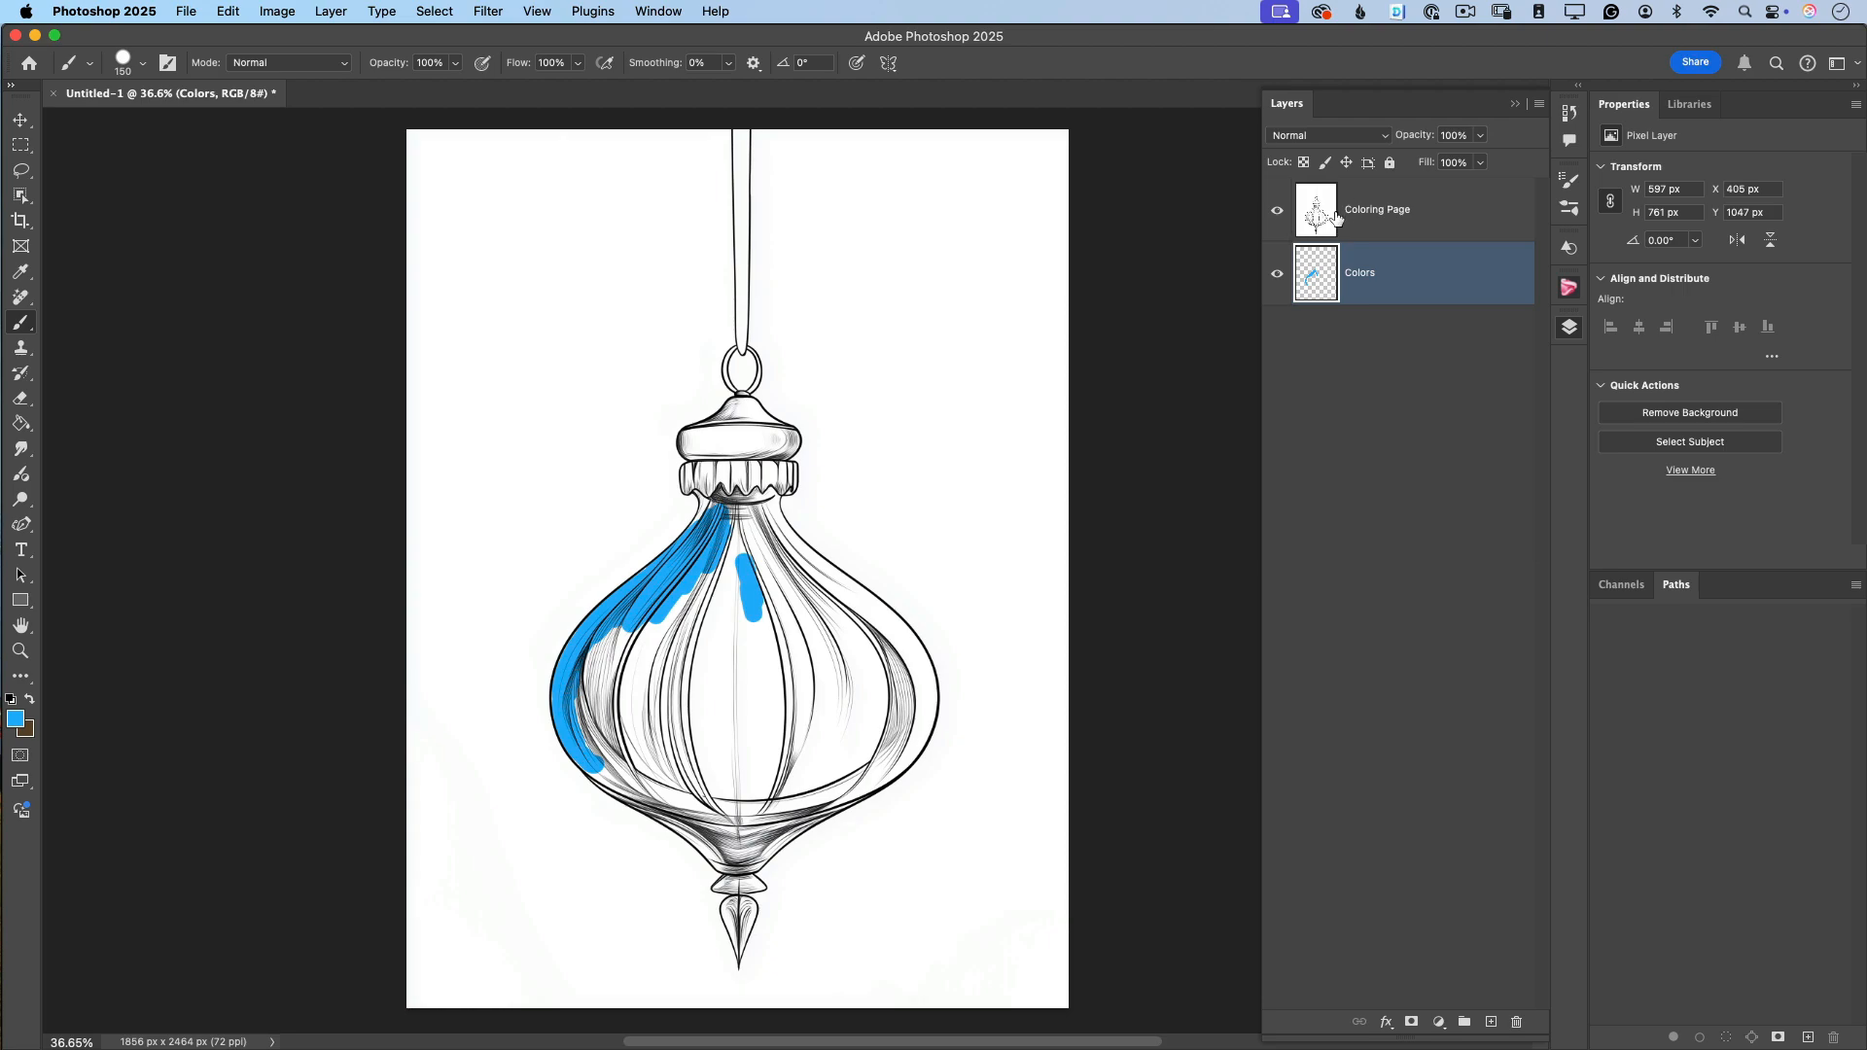
pyautogui.press(']')
pyautogui.press(']')
pyautogui.moveTo(773, 632)
pyautogui.mouseDown()
pyautogui.moveTo(645, 698)
pyautogui.moveTo(693, 728)
pyautogui.moveTo(758, 722)
pyautogui.moveTo(773, 682)
pyautogui.moveTo(825, 690)
pyautogui.moveTo(840, 657)
pyautogui.moveTo(849, 679)
pyautogui.moveTo(753, 596)
pyautogui.moveTo(758, 674)
pyautogui.moveTo(724, 728)
pyautogui.moveTo(651, 714)
pyautogui.moveTo(739, 765)
pyautogui.moveTo(778, 733)
pyautogui.moveTo(742, 780)
pyautogui.moveTo(749, 622)
pyautogui.mouseUp()
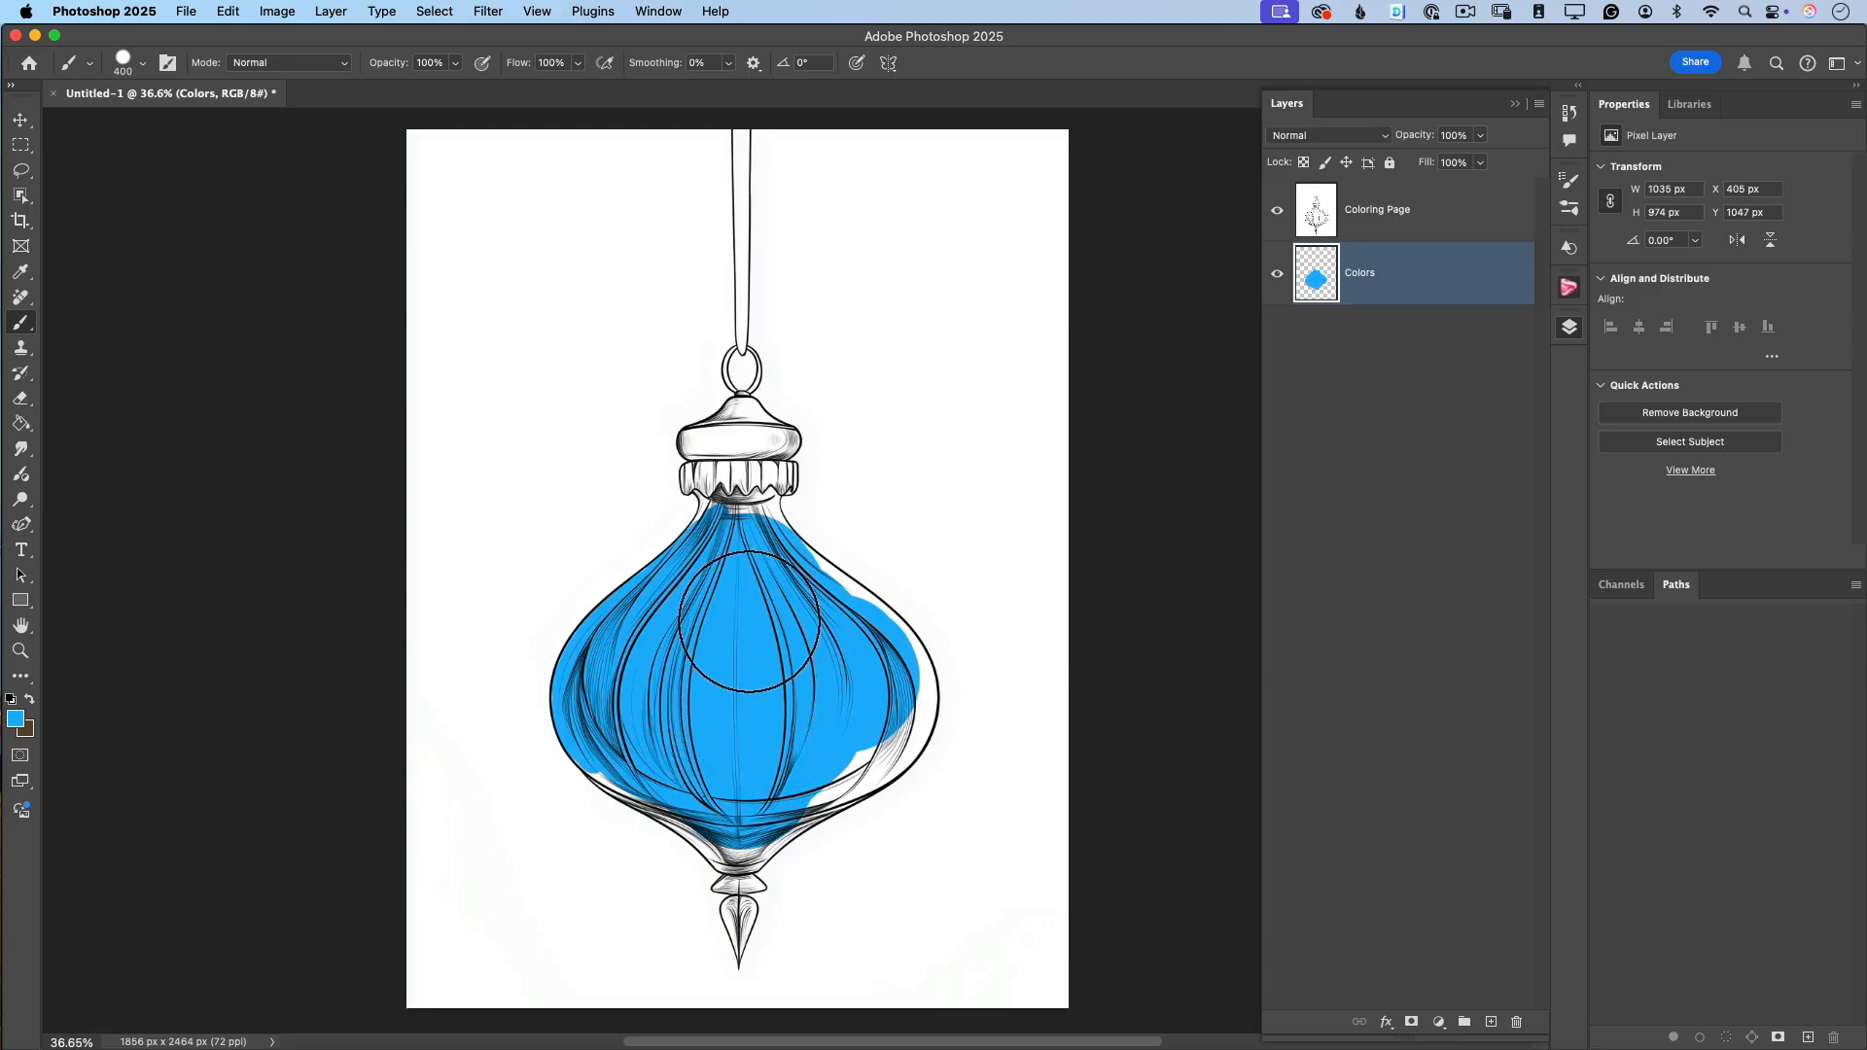
# Fill the remaining white areas along the body's edges, neck and base in blue, reducing the brush to 50, 30 and 15 px.
pyautogui.press(']')
pyautogui.press('[')
pyautogui.press('[')
pyautogui.press('[')
pyautogui.press('[')
pyautogui.press('[')
pyautogui.press('[')
pyautogui.press('[')
pyautogui.press('[')
pyautogui.press('[')
pyautogui.press('[')
pyautogui.press('[')
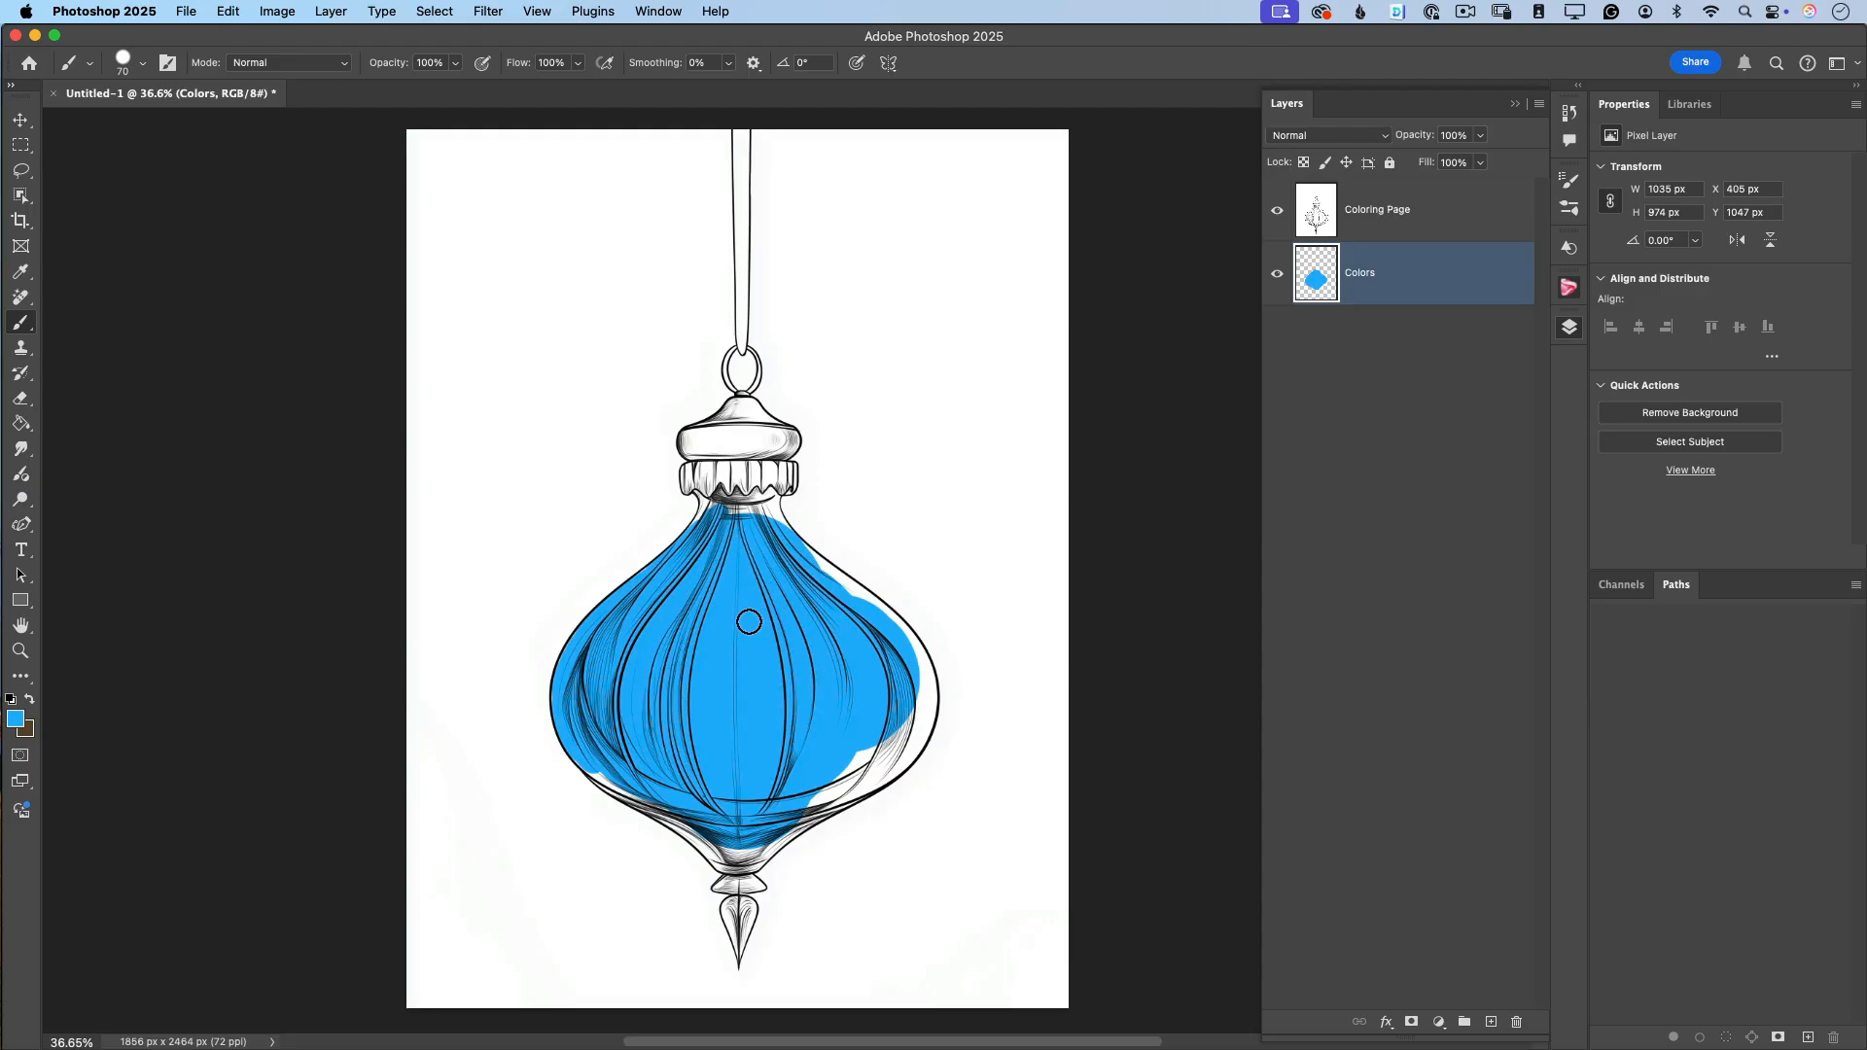
pyautogui.press('[')
pyautogui.press('[')
pyautogui.moveTo(663, 811)
pyautogui.mouseDown()
pyautogui.moveTo(640, 797)
pyautogui.moveTo(724, 850)
pyautogui.mouseUp()
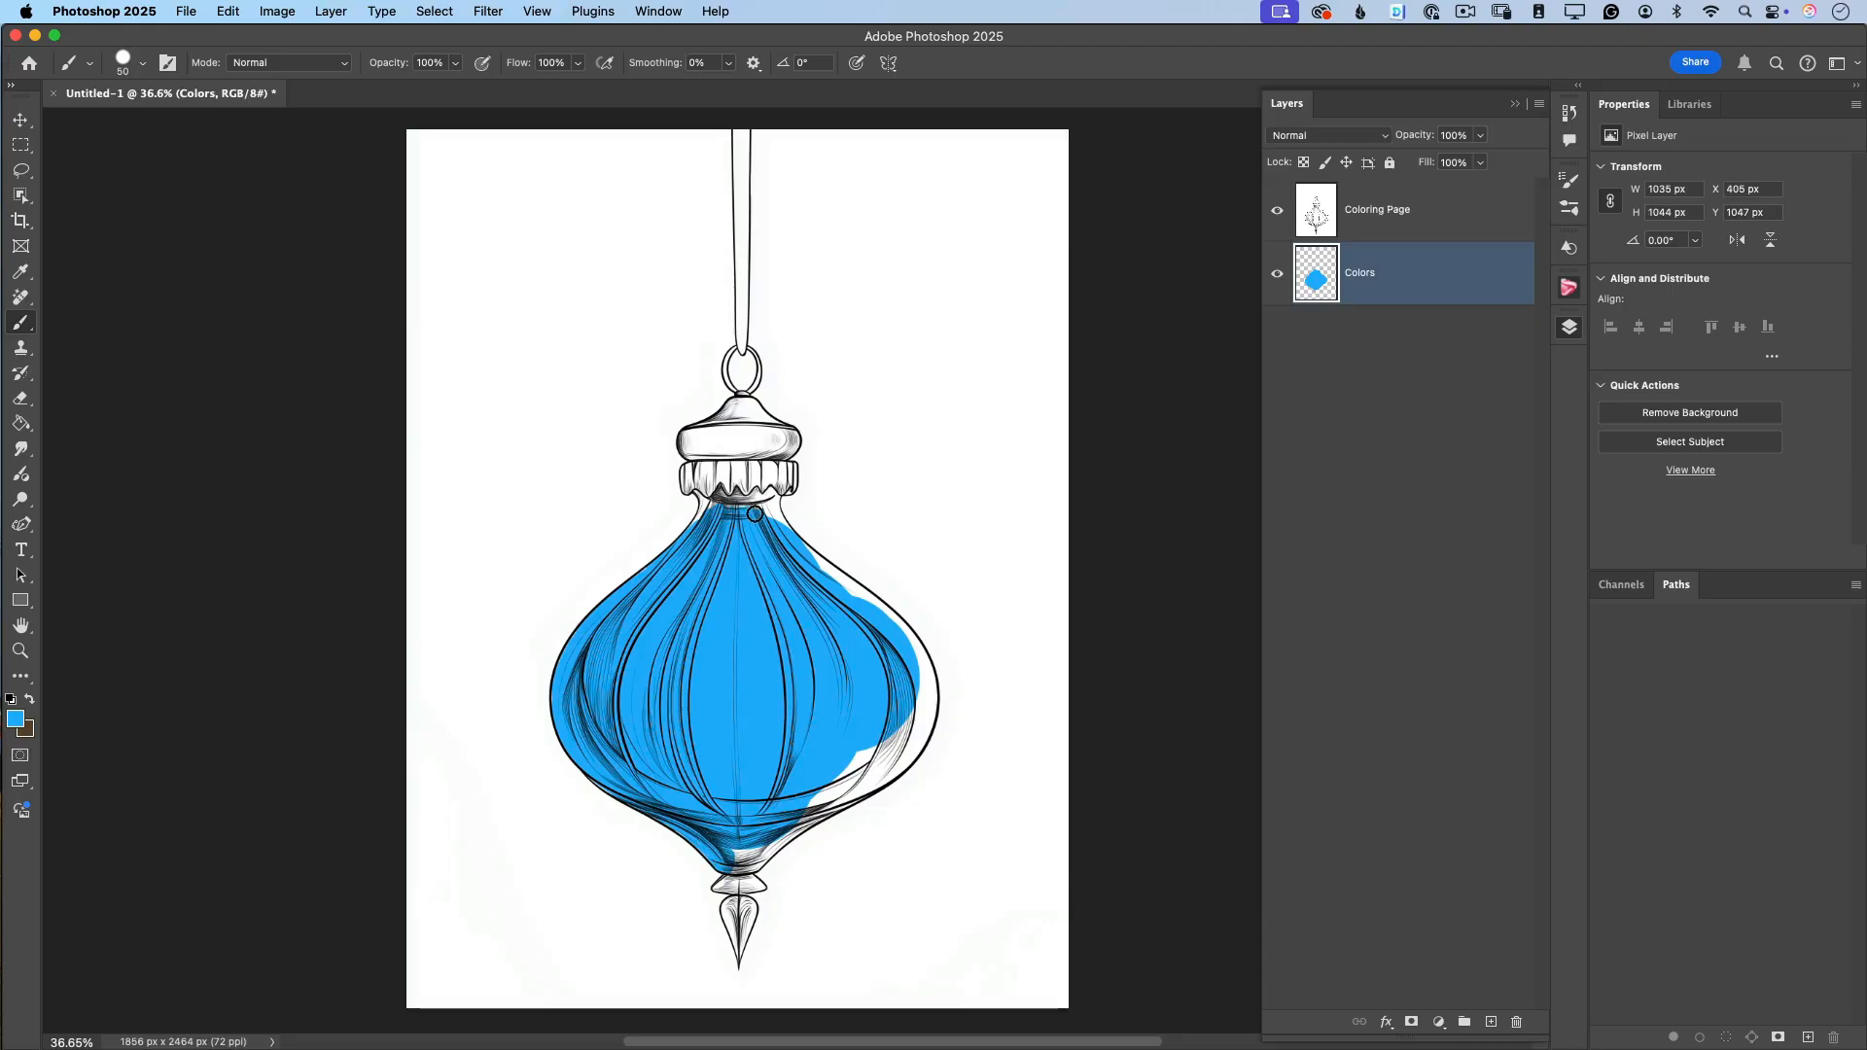
pyautogui.moveTo(821, 579)
pyautogui.mouseDown()
pyautogui.moveTo(787, 538)
pyautogui.moveTo(922, 662)
pyautogui.moveTo(926, 709)
pyautogui.moveTo(923, 667)
pyautogui.moveTo(925, 711)
pyautogui.moveTo(928, 693)
pyautogui.moveTo(895, 752)
pyautogui.moveTo(930, 698)
pyautogui.moveTo(906, 753)
pyautogui.moveTo(929, 695)
pyautogui.moveTo(878, 769)
pyautogui.moveTo(851, 773)
pyautogui.moveTo(875, 753)
pyautogui.moveTo(834, 786)
pyautogui.moveTo(905, 760)
pyautogui.moveTo(736, 862)
pyautogui.moveTo(817, 808)
pyautogui.moveTo(774, 824)
pyautogui.mouseUp()
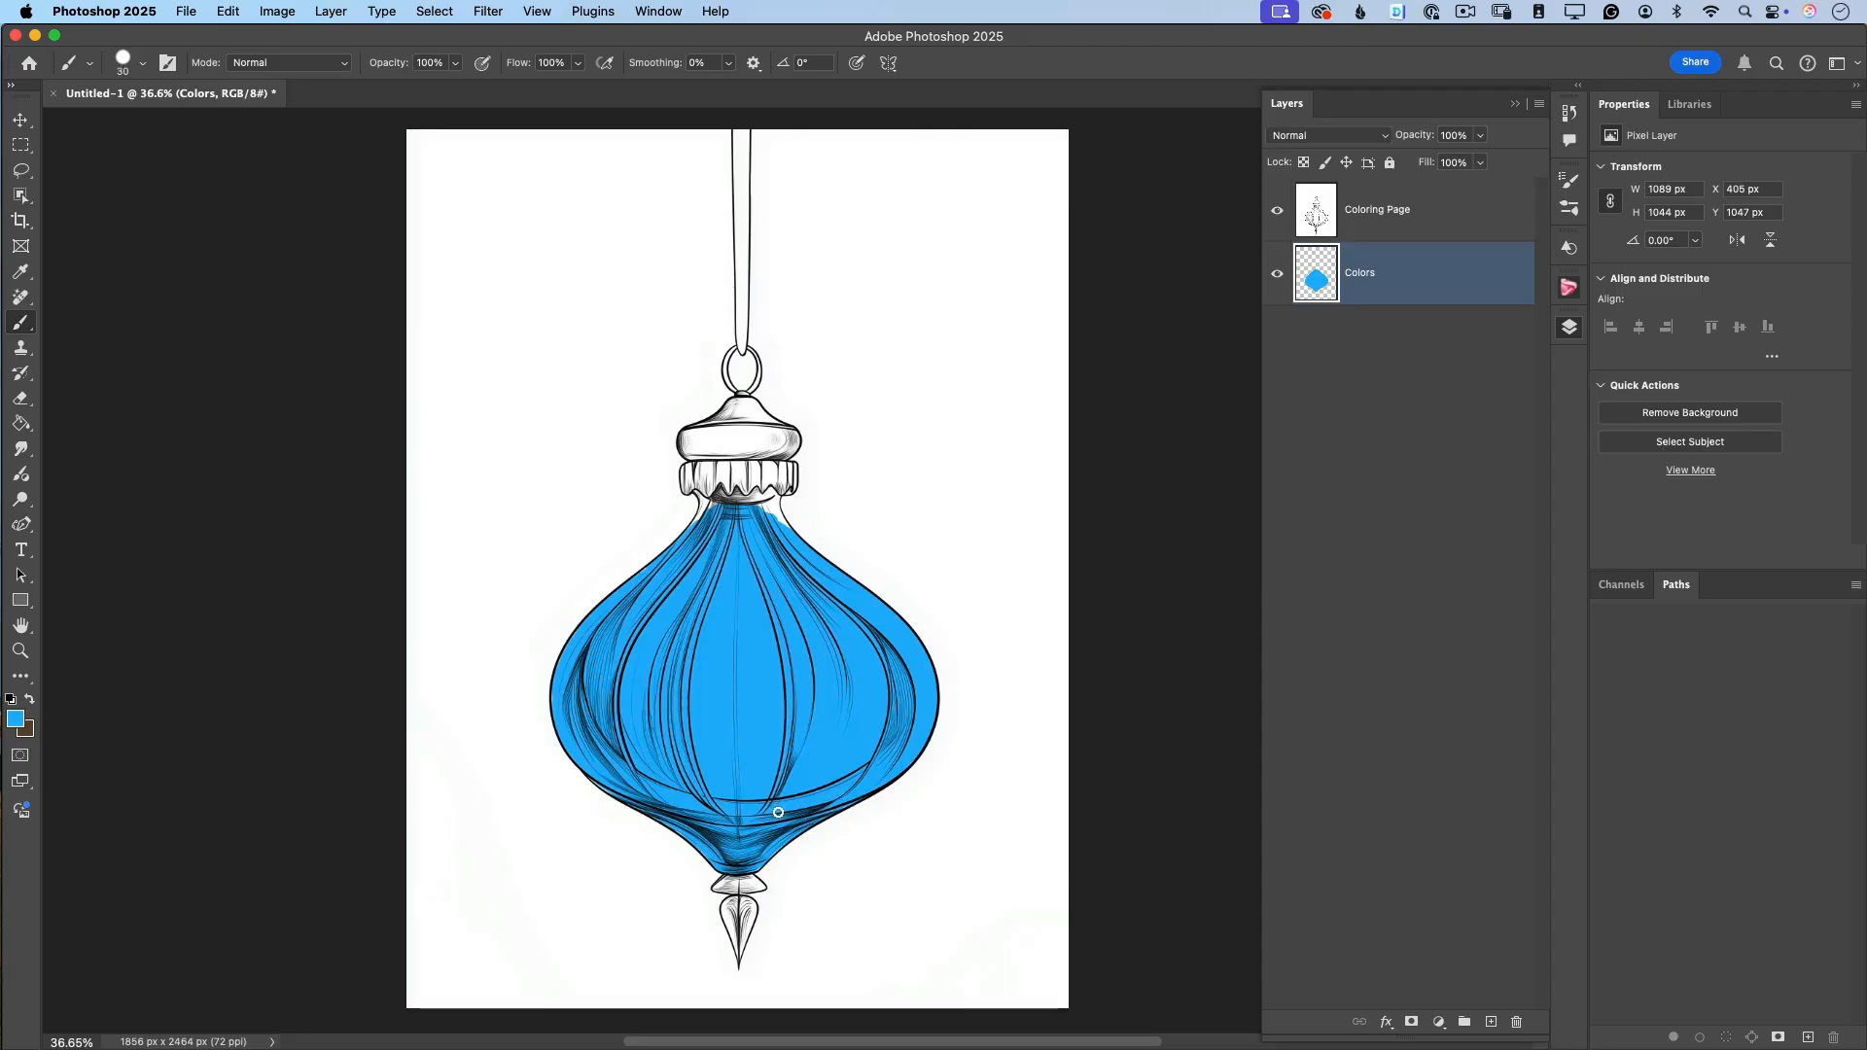
pyautogui.press('[')
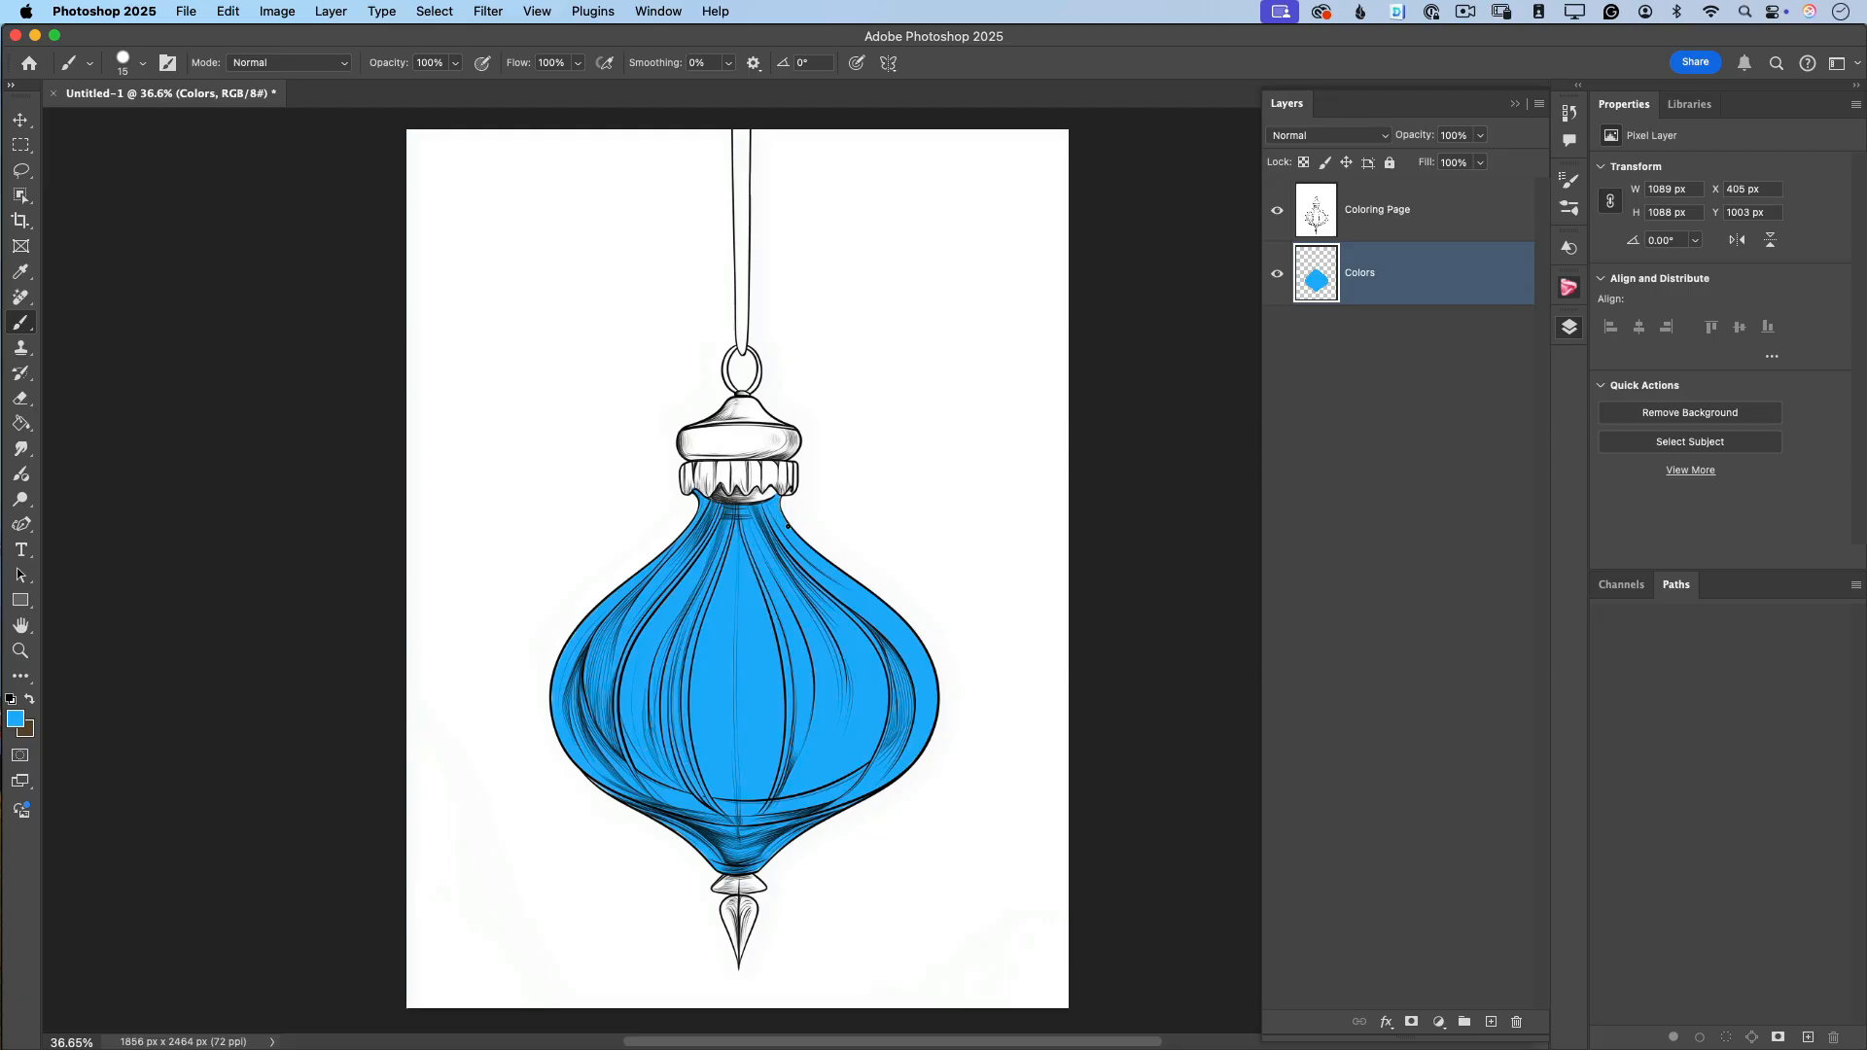
# Add a new layer above Colors and switch the brush to the Soft Round preset.
pyautogui.click(20, 651)
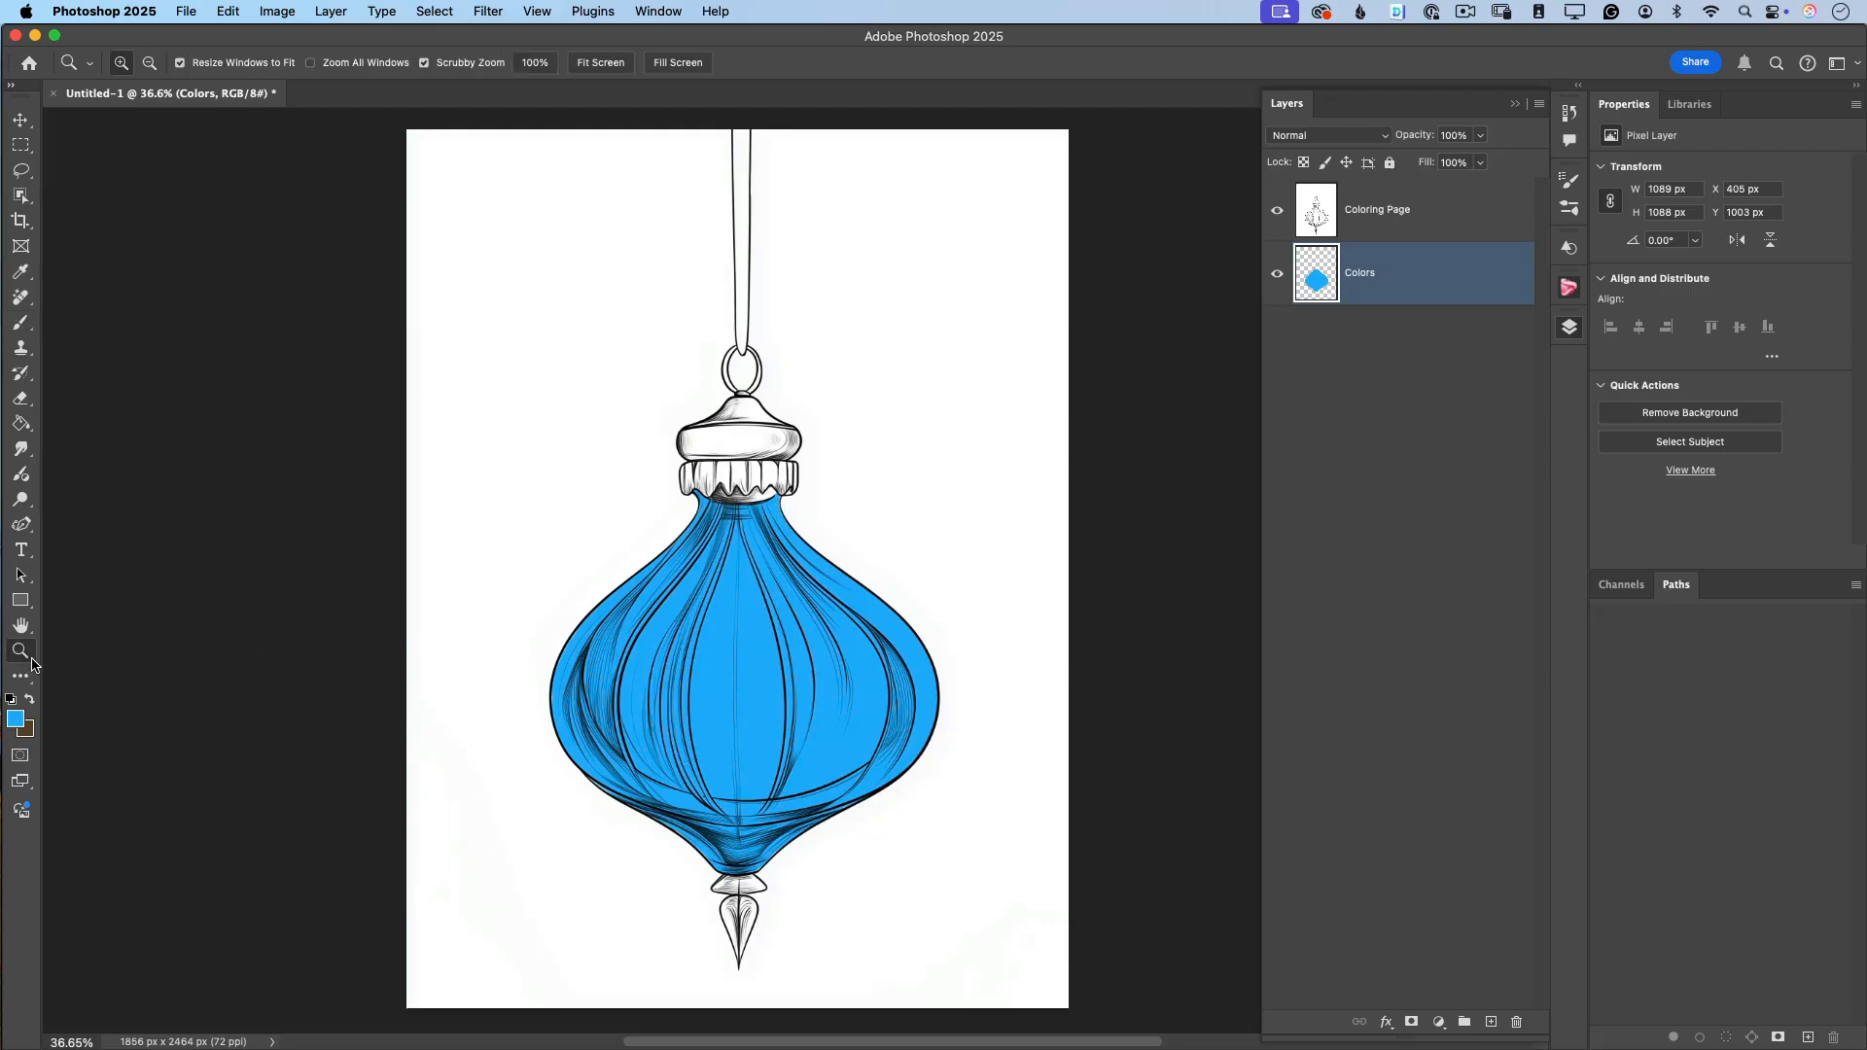
pyautogui.moveTo(780, 643); pyautogui.dragTo(821, 698)
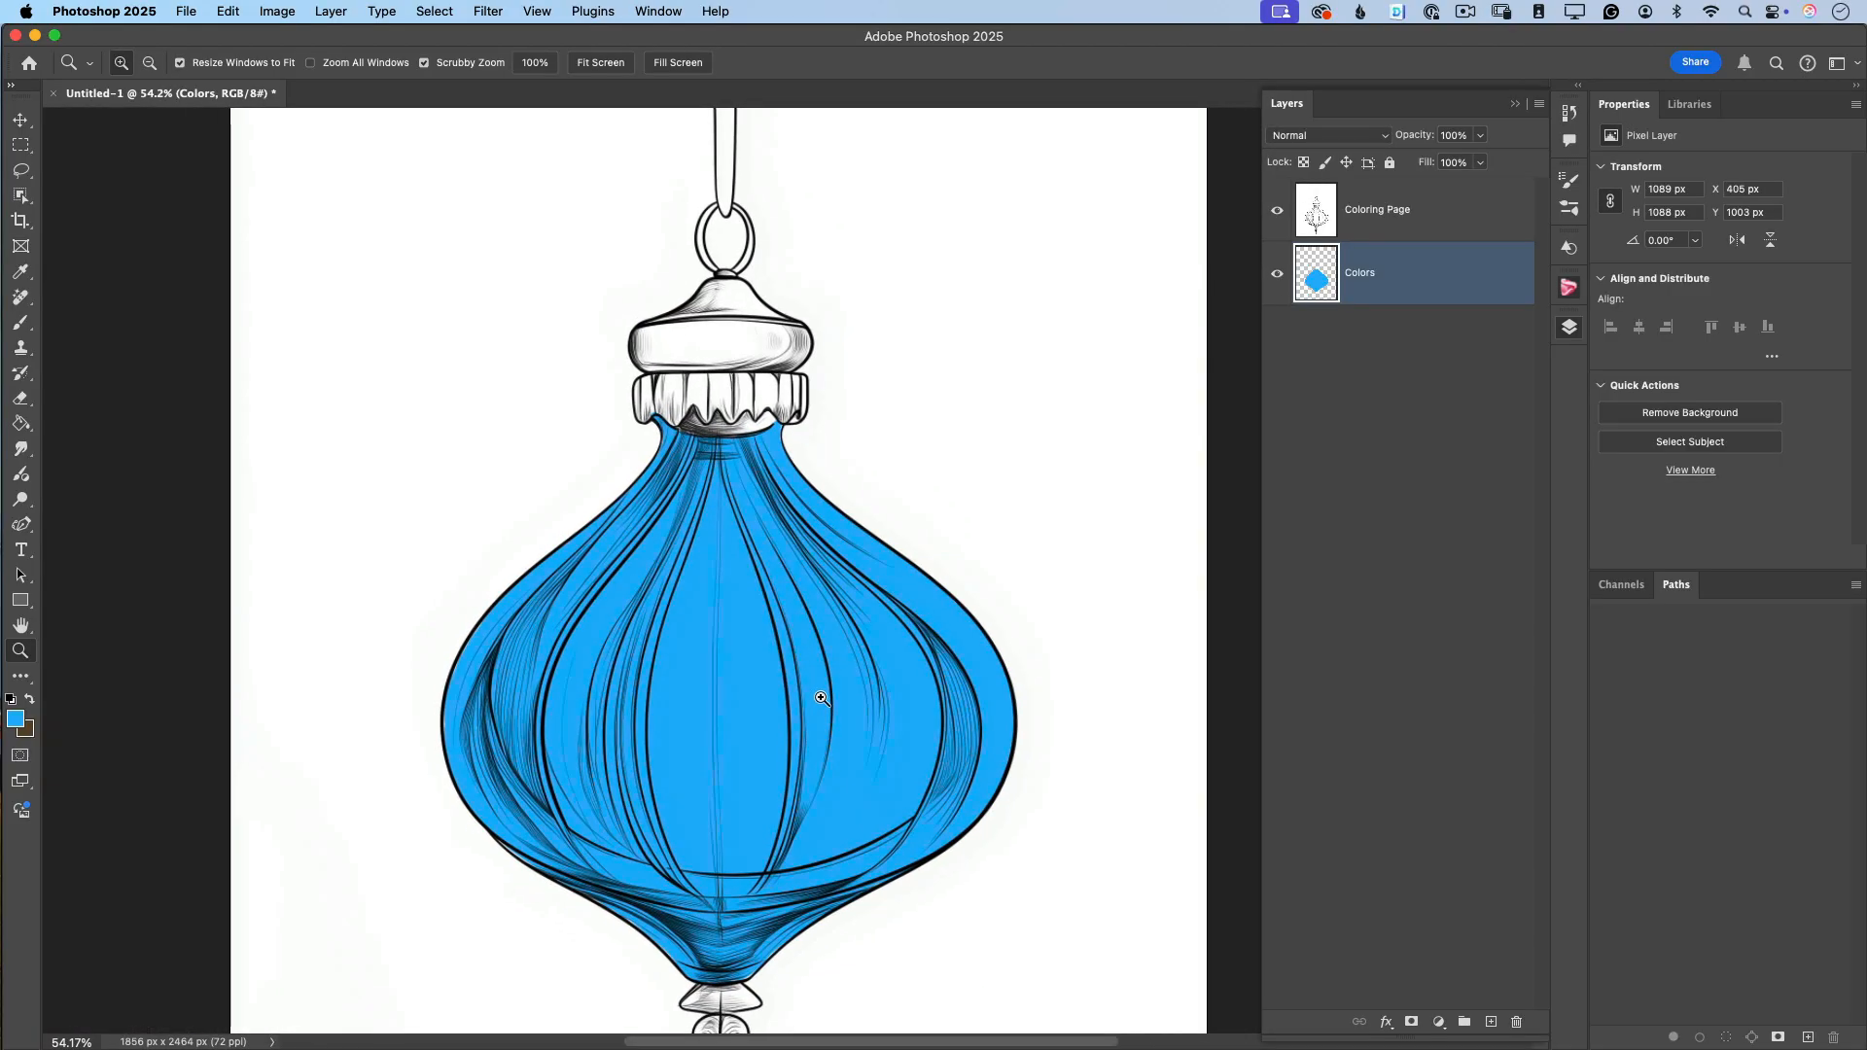
pyautogui.click(25, 331)
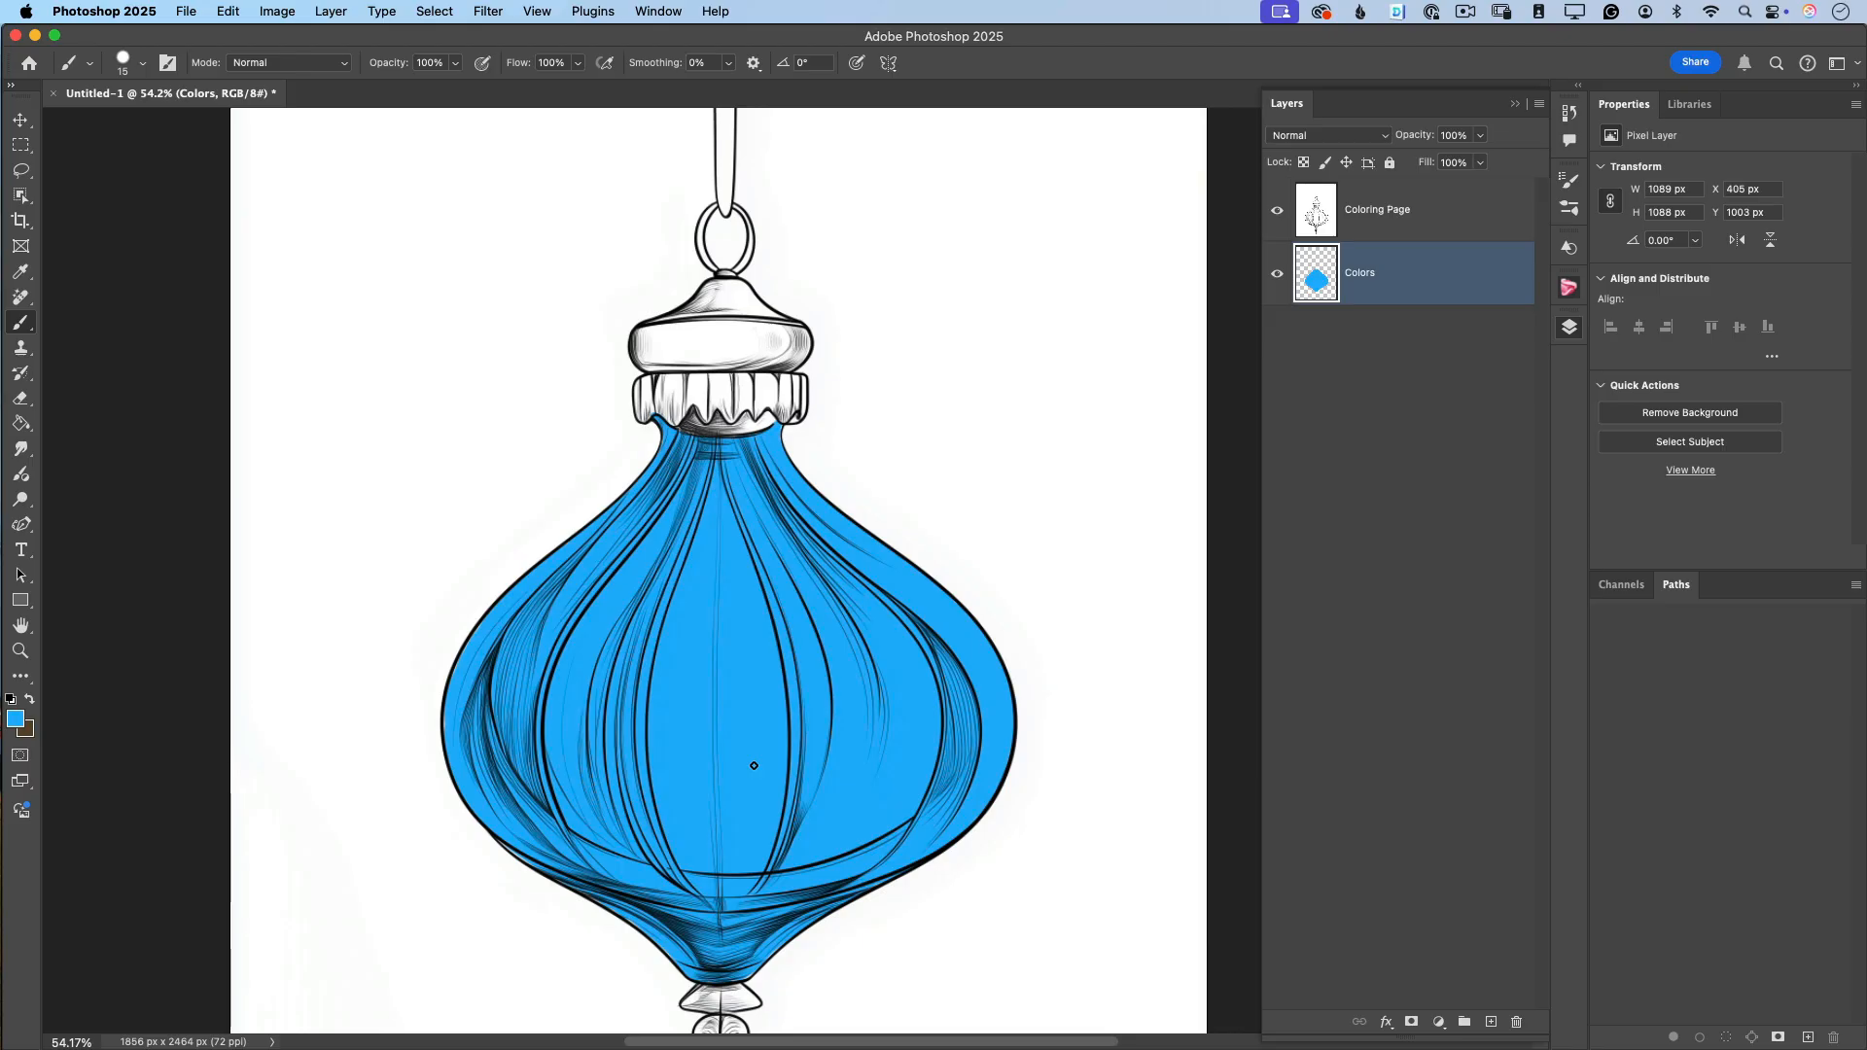
pyautogui.click(1492, 1024)
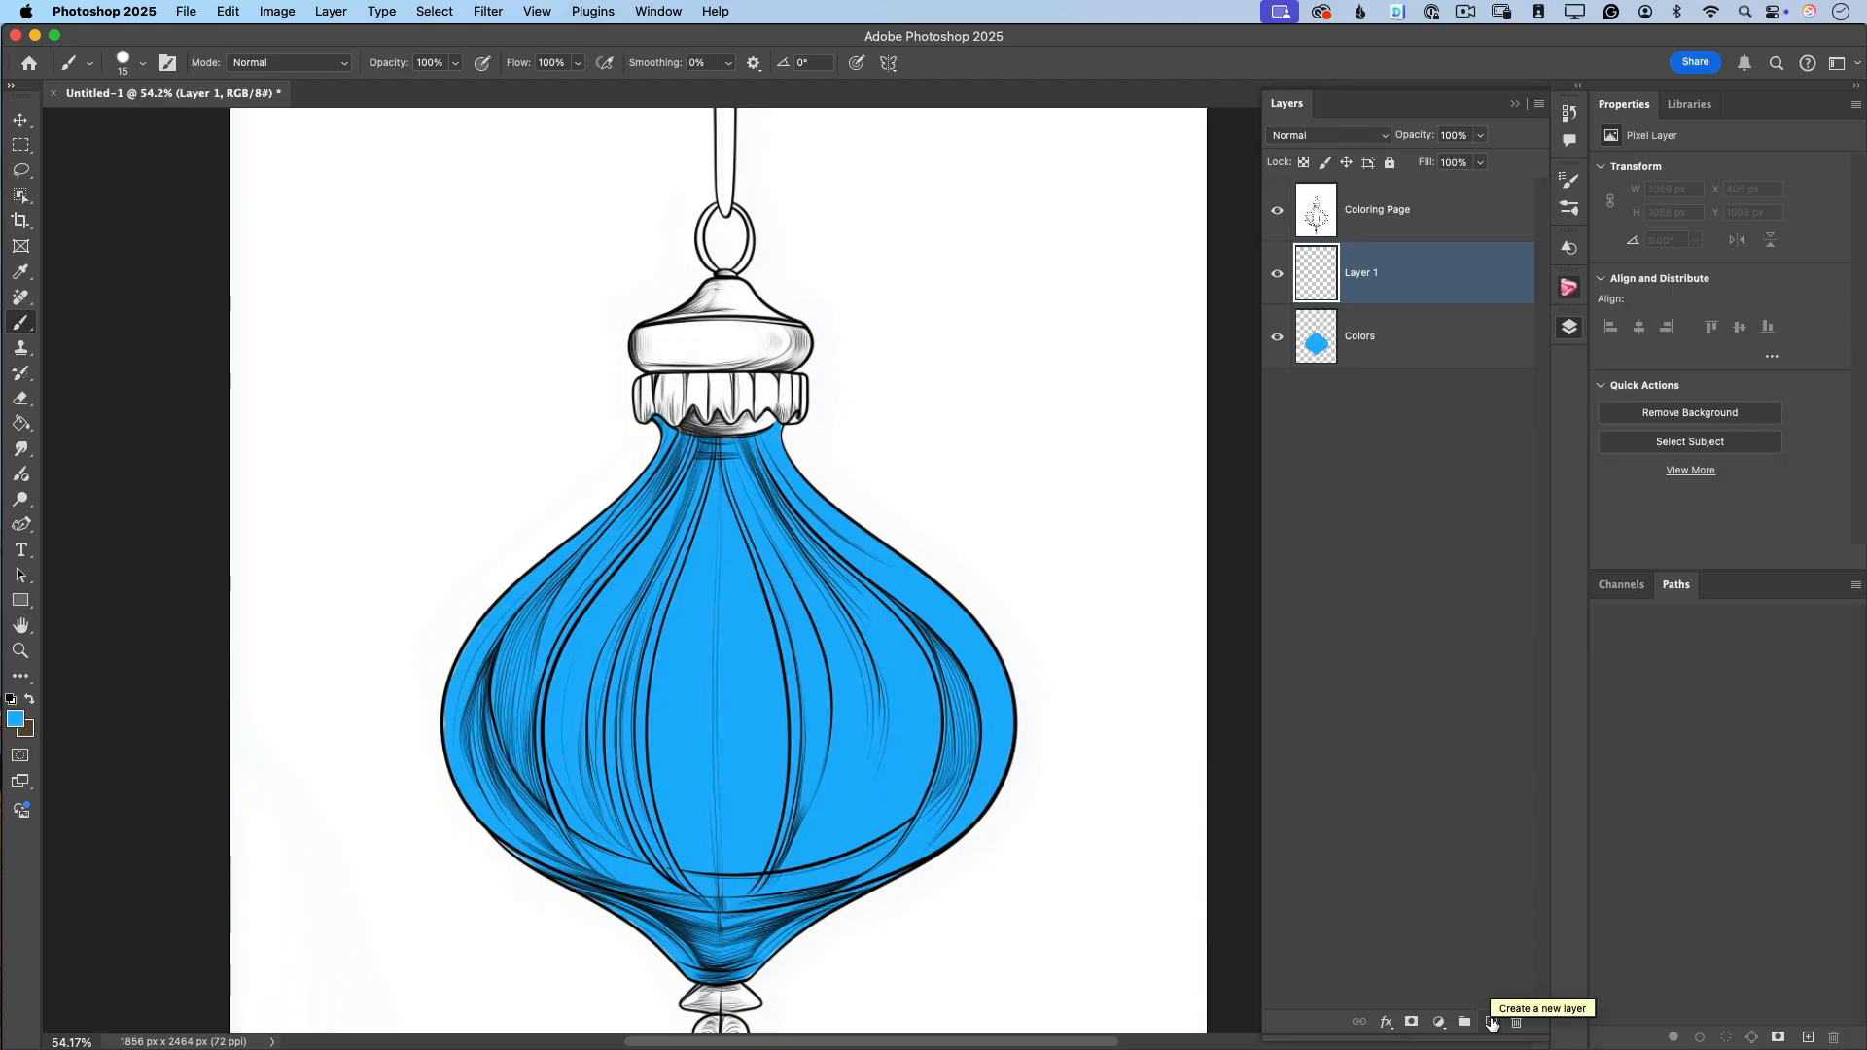
pyautogui.scroll(-2, 1200, 934)
pyautogui.rightClick(657, 510)
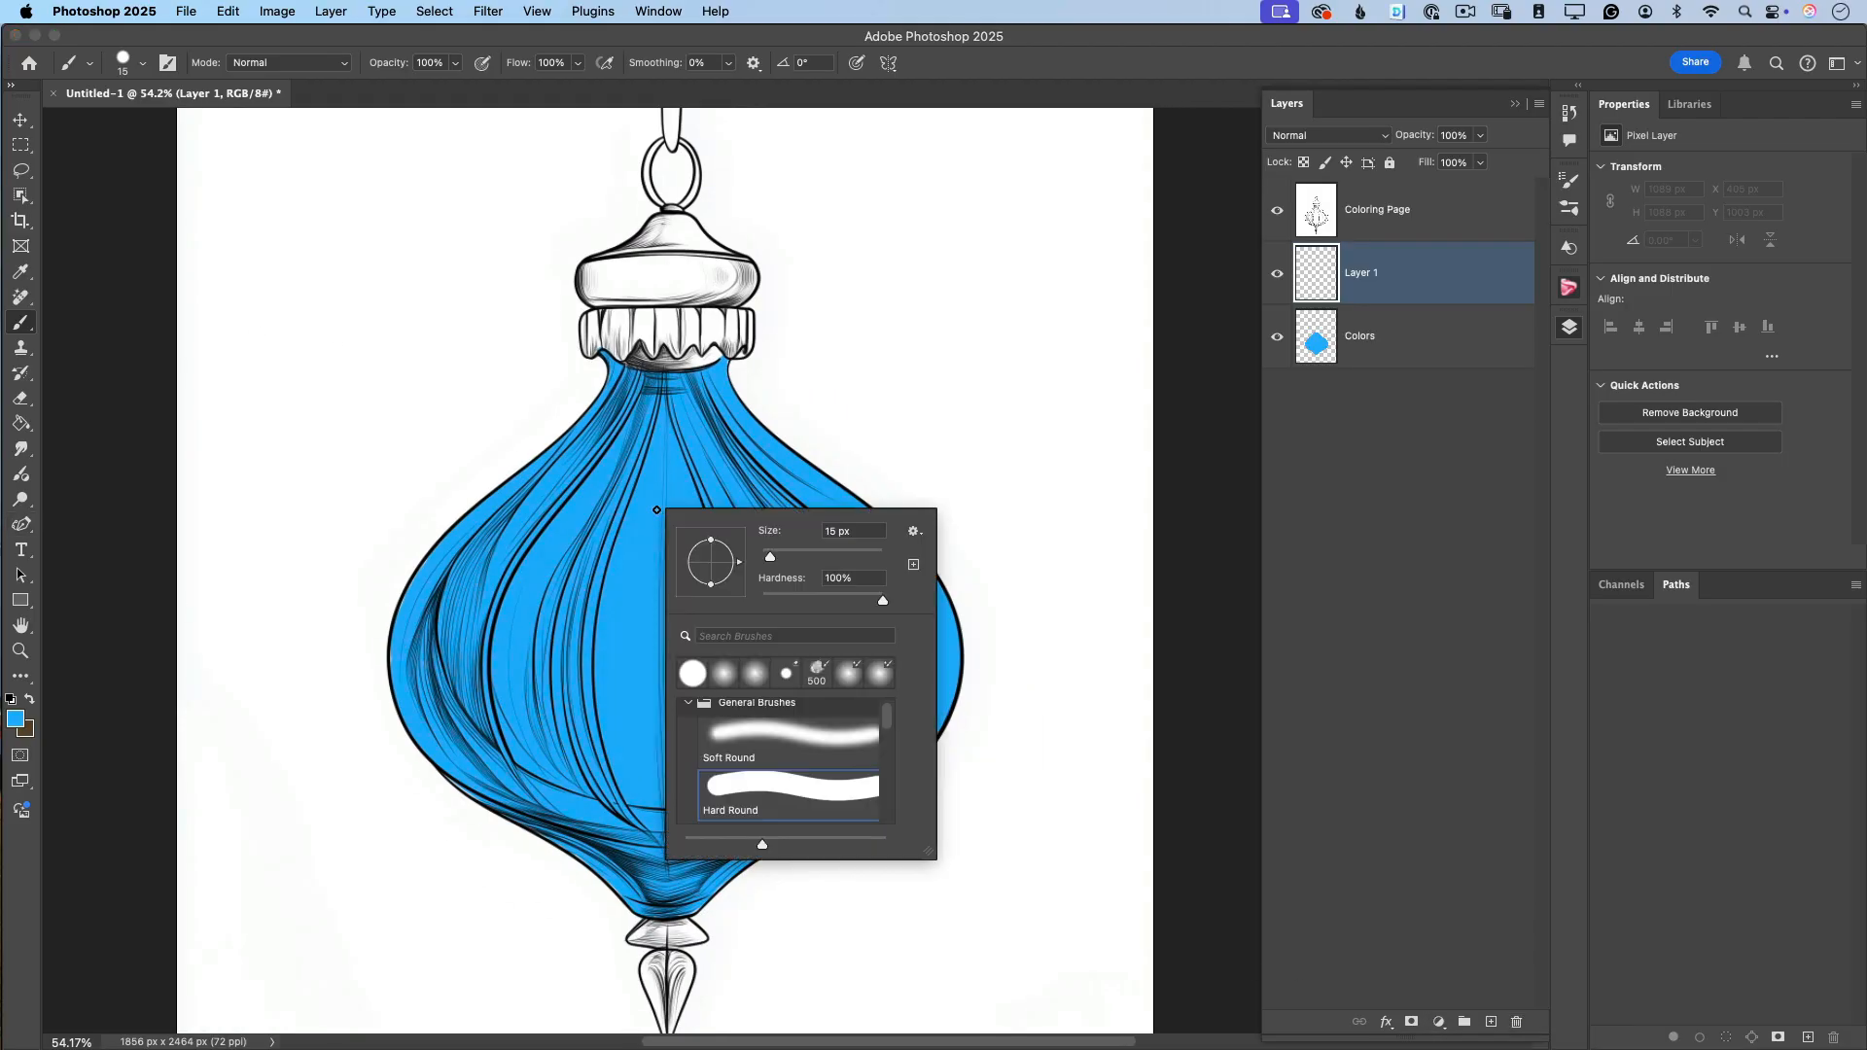
pyautogui.click(768, 751)
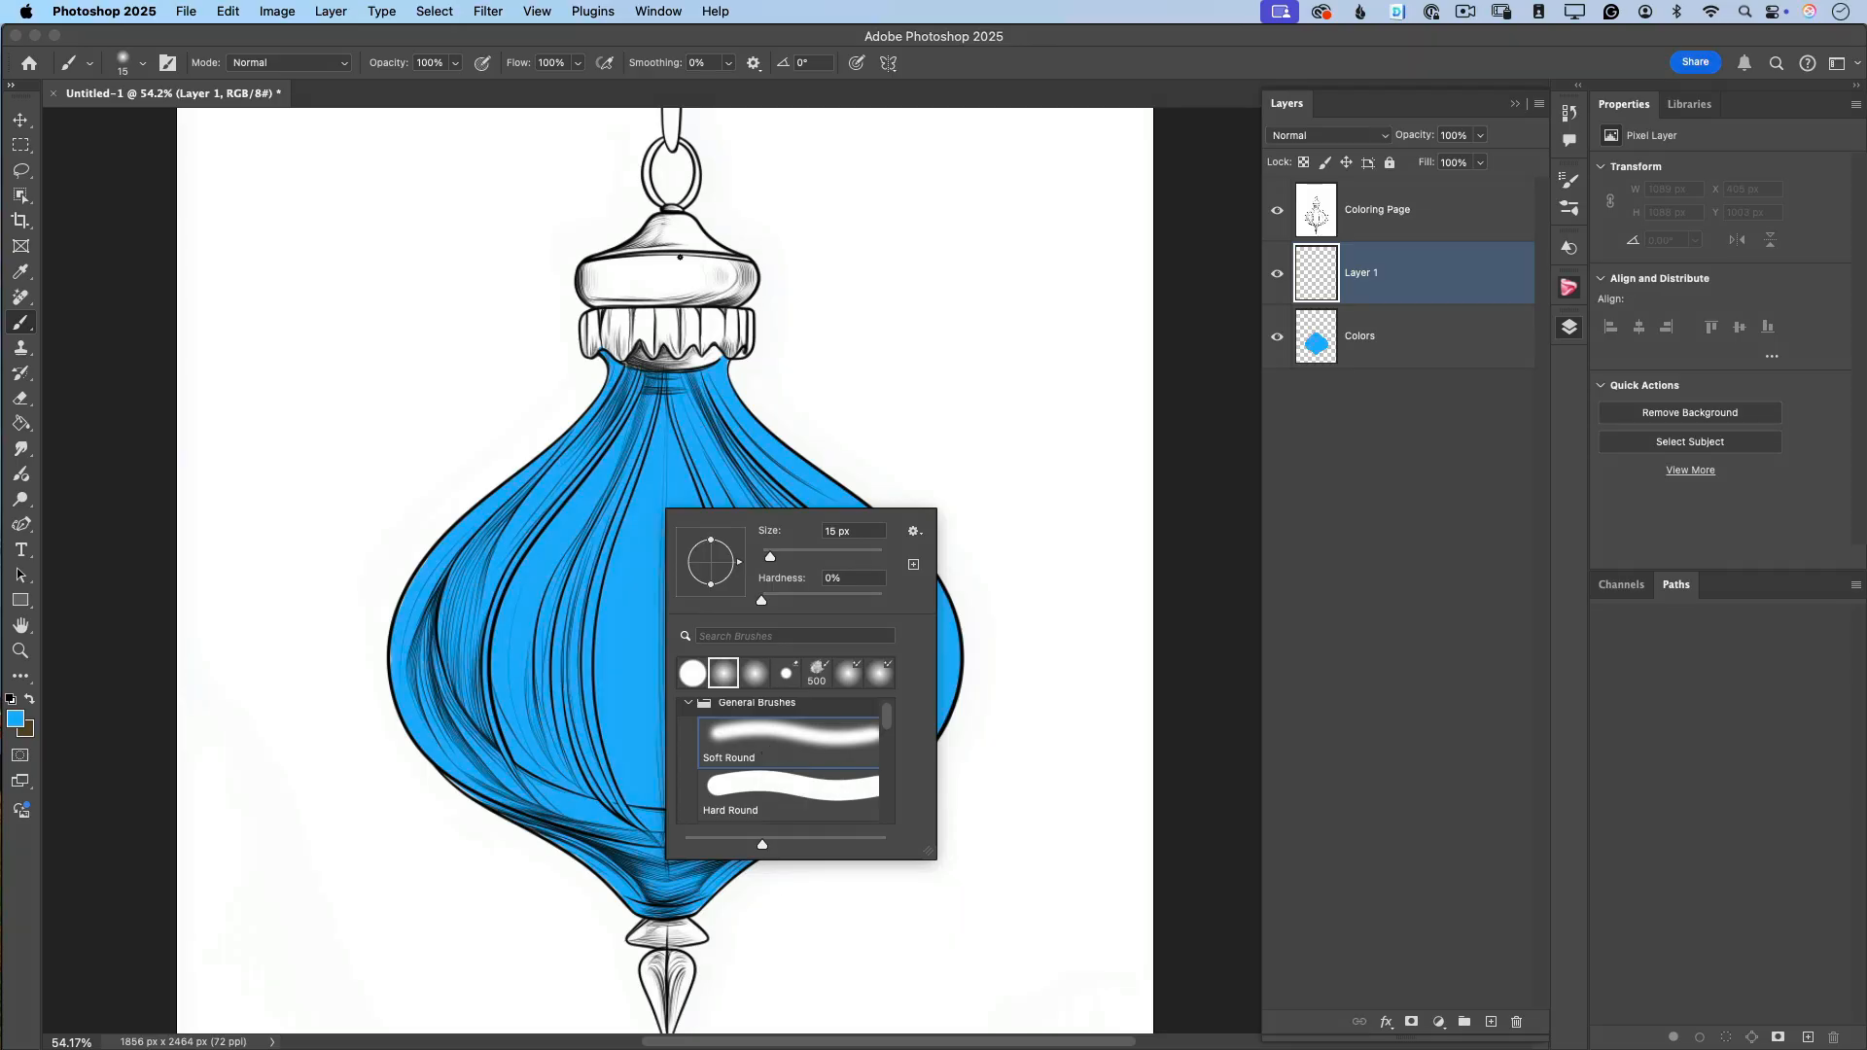
# Set the foreground color to light blue a3e0fd and the brush opacity to 25%.
pyautogui.click(22, 723)
pyautogui.moveTo(422, 418); pyautogui.dragTo(328, 409)
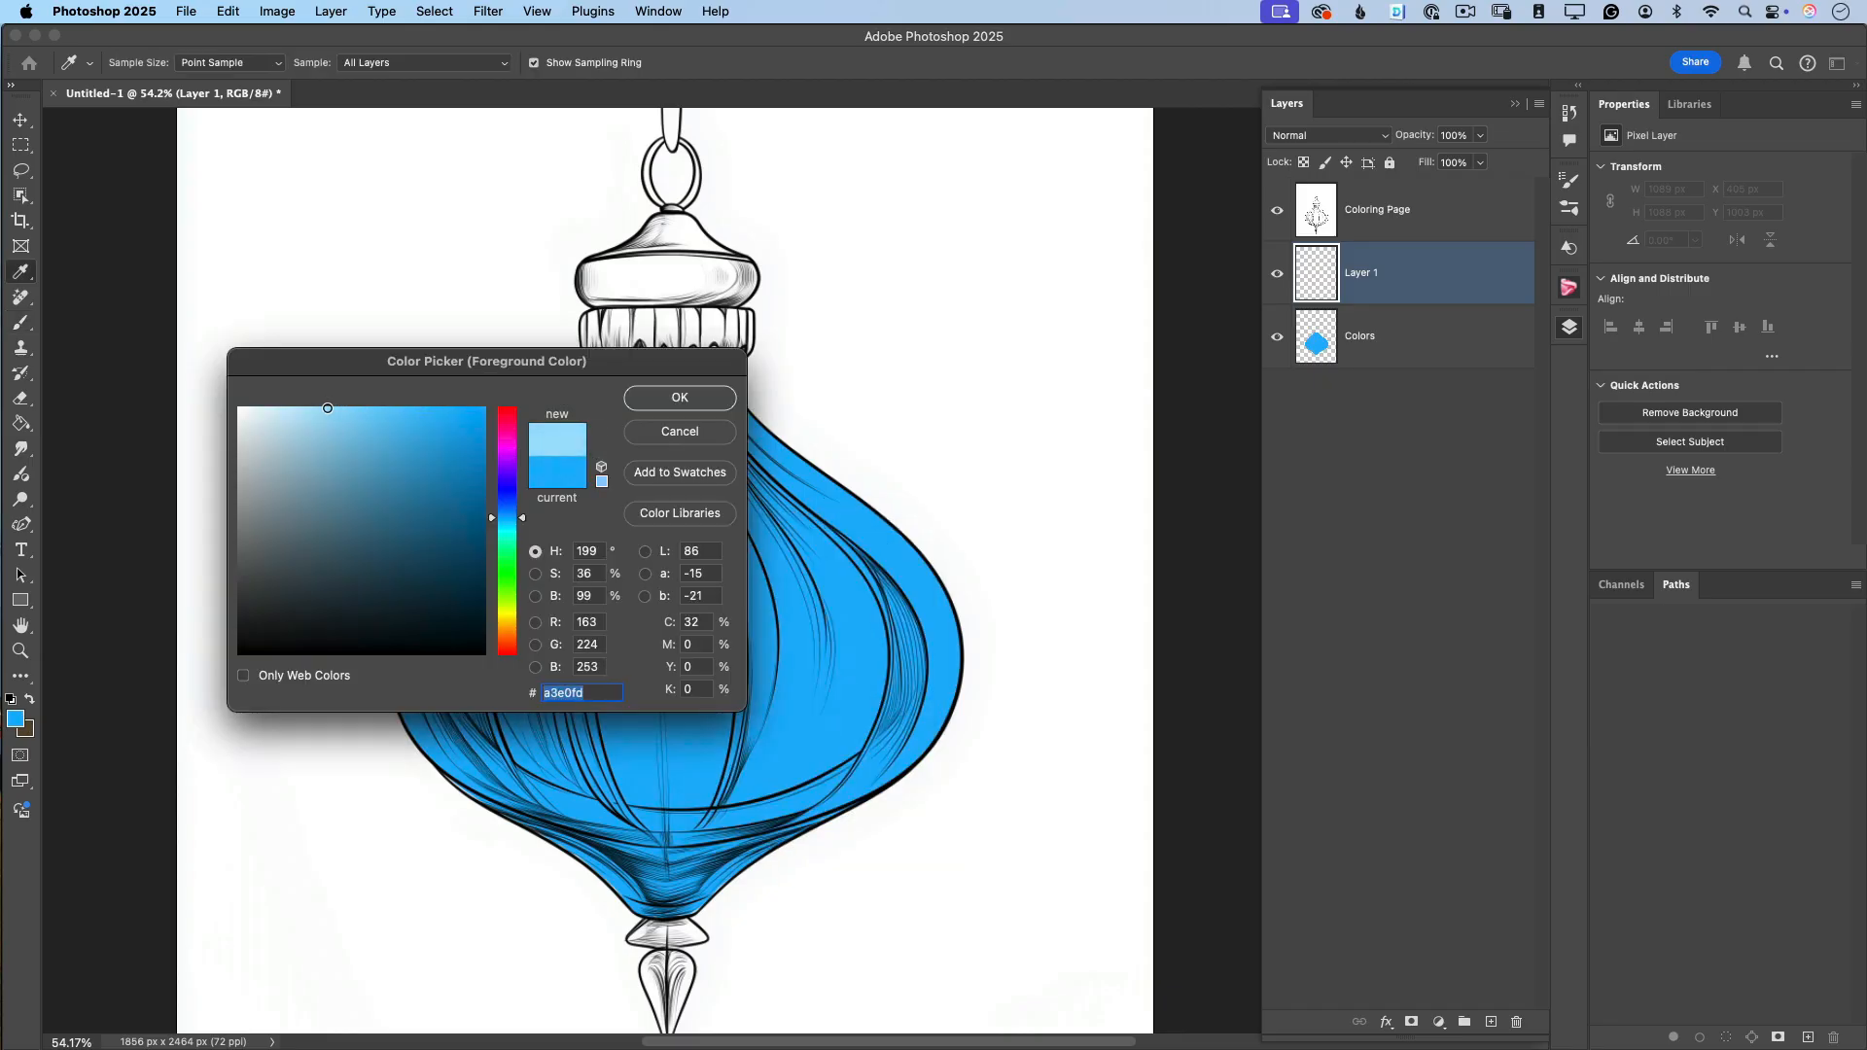
pyautogui.click(680, 398)
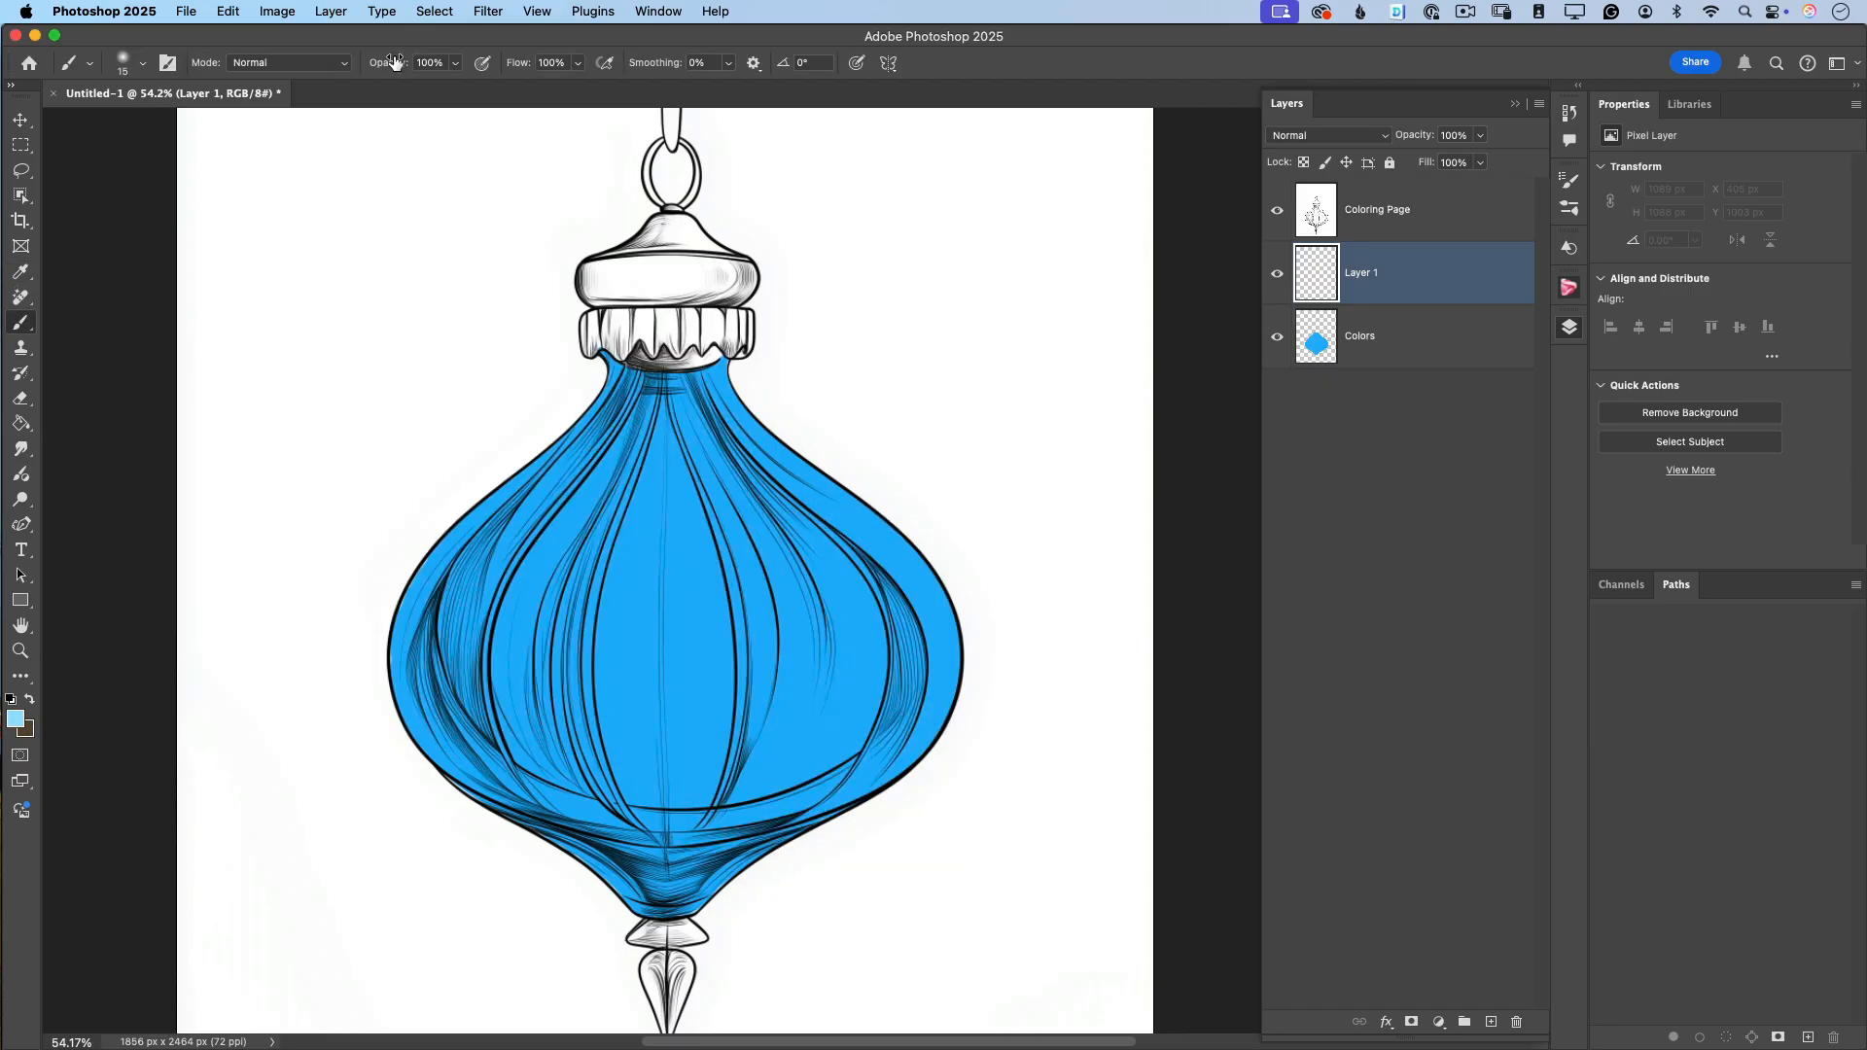
pyautogui.click(455, 63)
pyautogui.moveTo(460, 85); pyautogui.dragTo(403, 88)
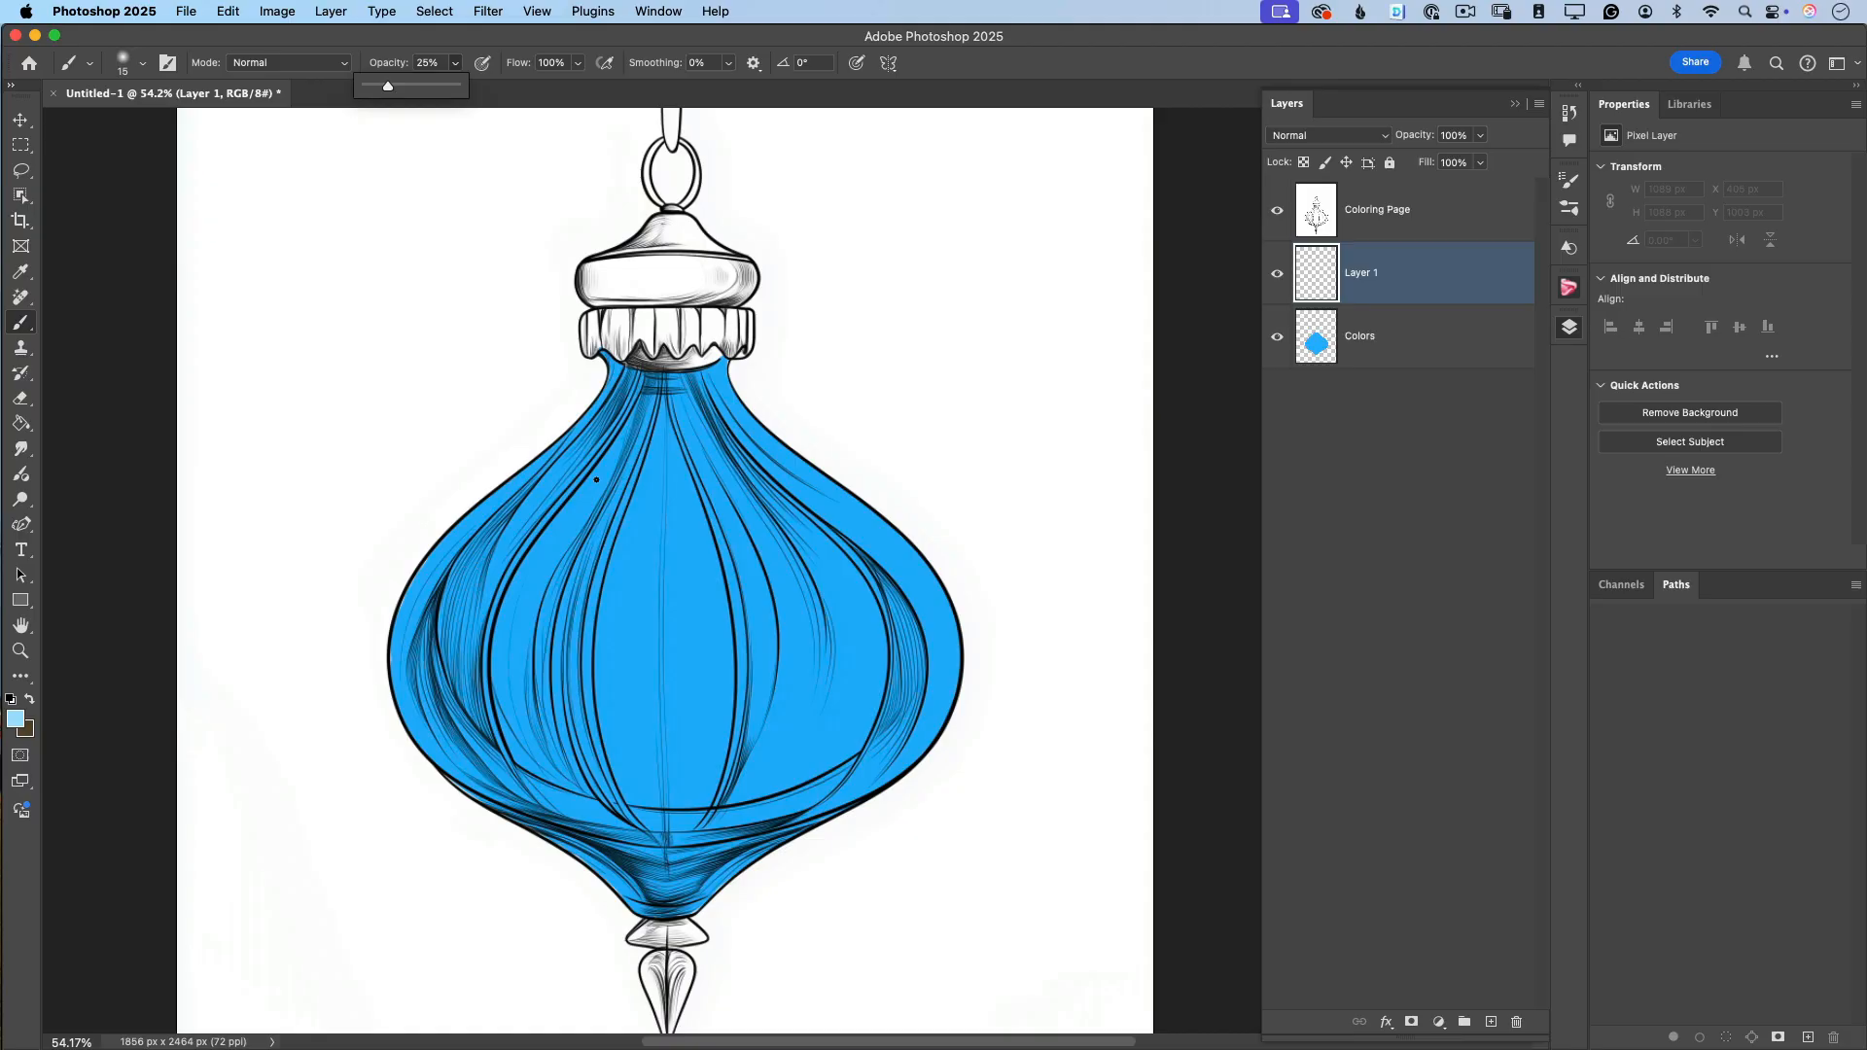
# Paint soft light-blue highlights down the outer right and outer left bands of the ornament's body with the brush enlarged to 100 px.
pyautogui.press(']')
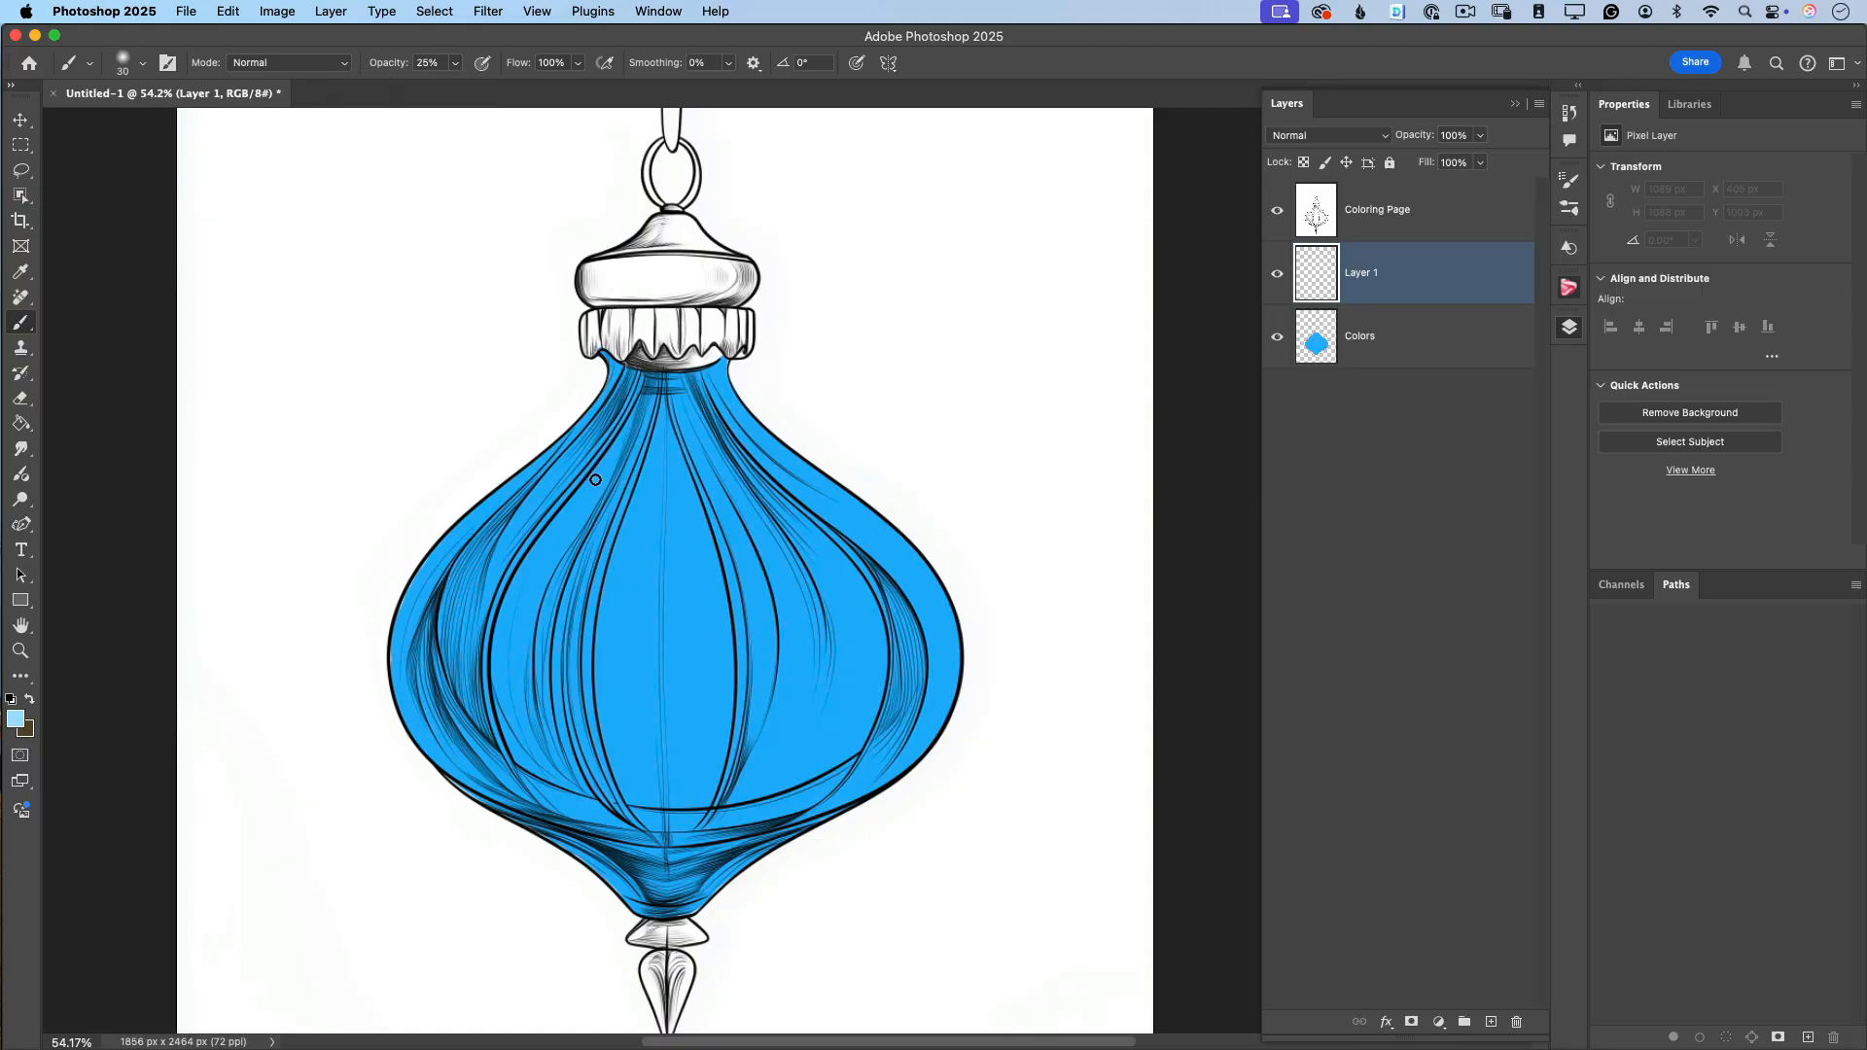
pyautogui.press(']')
pyautogui.press(']')
pyautogui.press(']')
pyautogui.press(']')
pyautogui.press(']')
pyautogui.press(']')
pyautogui.moveTo(706, 376)
pyautogui.mouseDown()
pyautogui.moveTo(743, 444)
pyautogui.moveTo(715, 391)
pyautogui.moveTo(886, 565)
pyautogui.moveTo(786, 474)
pyautogui.moveTo(864, 536)
pyautogui.moveTo(920, 622)
pyautogui.moveTo(802, 480)
pyautogui.moveTo(870, 536)
pyautogui.moveTo(899, 606)
pyautogui.moveTo(713, 386)
pyautogui.moveTo(760, 471)
pyautogui.moveTo(752, 449)
pyautogui.moveTo(918, 591)
pyautogui.moveTo(756, 445)
pyautogui.moveTo(853, 521)
pyautogui.moveTo(933, 663)
pyautogui.moveTo(872, 545)
pyautogui.moveTo(937, 681)
pyautogui.moveTo(901, 757)
pyautogui.mouseUp()
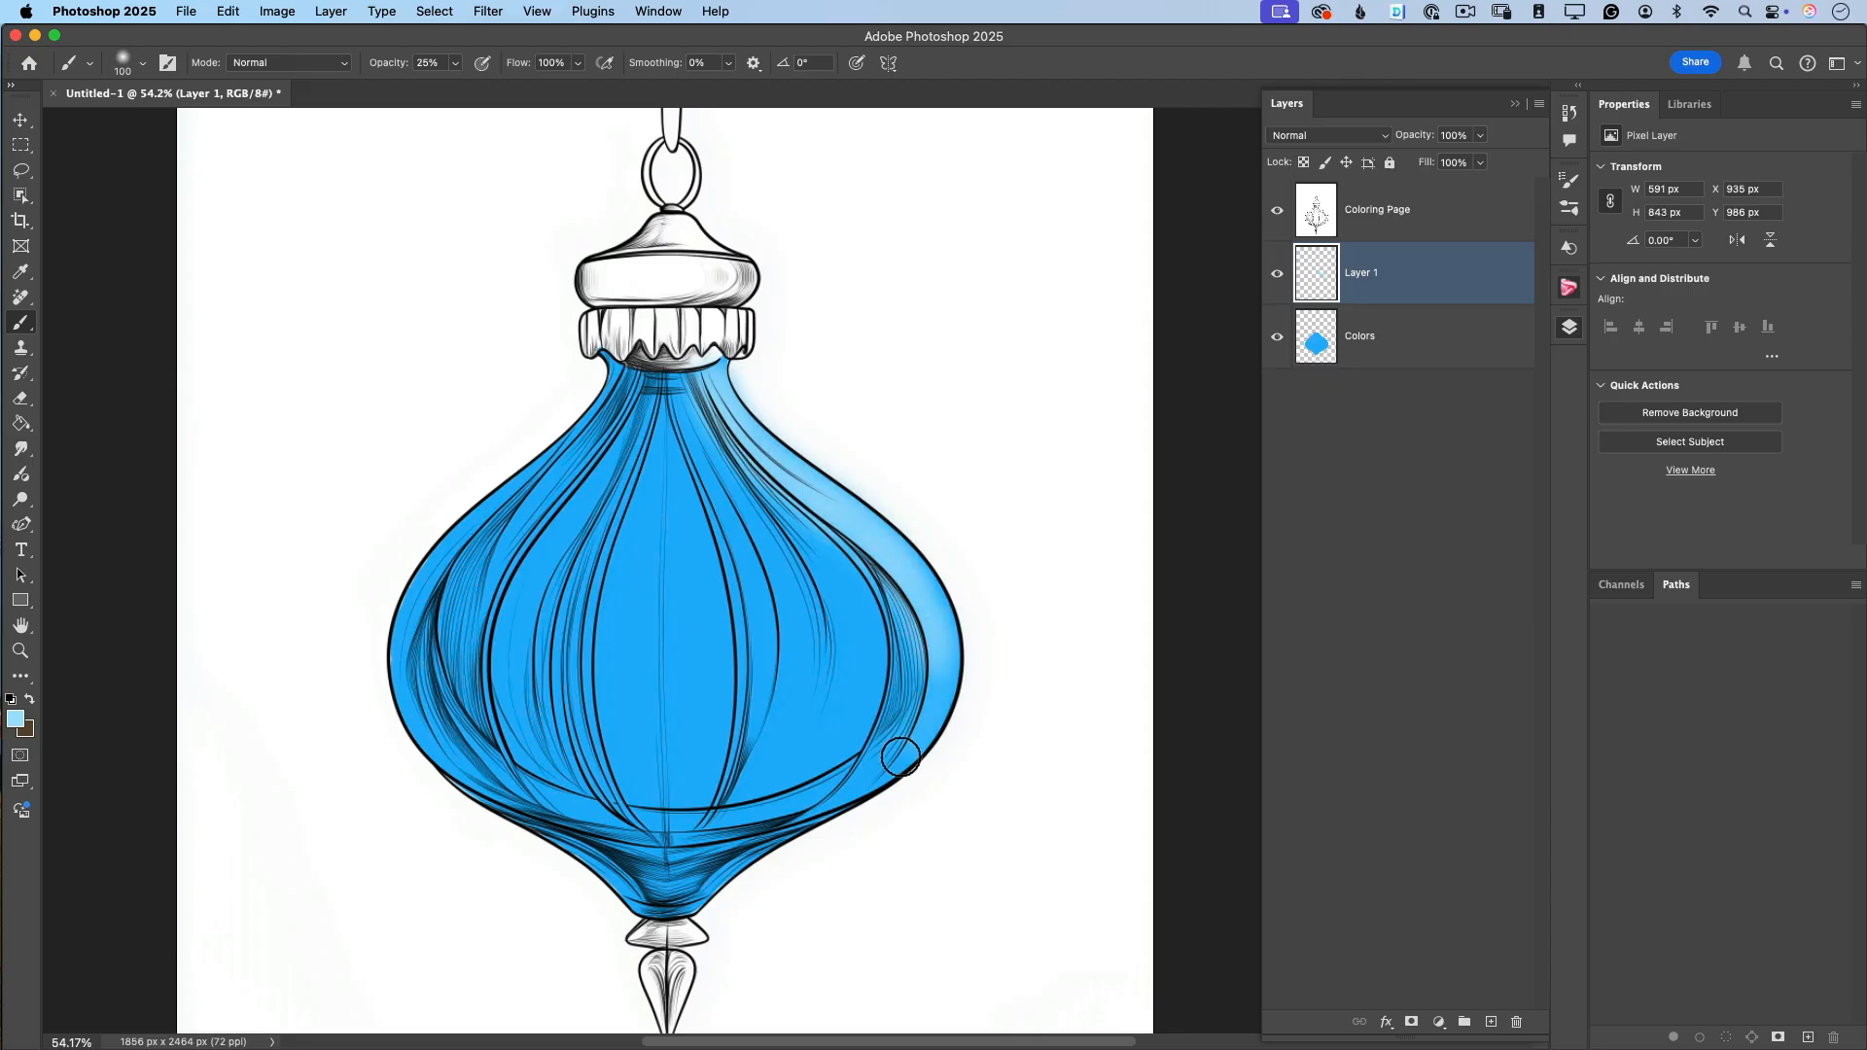
pyautogui.moveTo(626, 388)
pyautogui.mouseDown()
pyautogui.moveTo(432, 605)
pyautogui.moveTo(543, 484)
pyautogui.moveTo(461, 561)
pyautogui.moveTo(448, 683)
pyautogui.moveTo(502, 515)
pyautogui.moveTo(433, 615)
pyautogui.moveTo(470, 570)
pyautogui.moveTo(454, 559)
pyautogui.moveTo(479, 709)
pyautogui.mouseUp()
# Raise the brush opacity to 61% and paint a stronger highlight down the left inner band with a 70 px brush.
pyautogui.click(458, 62)
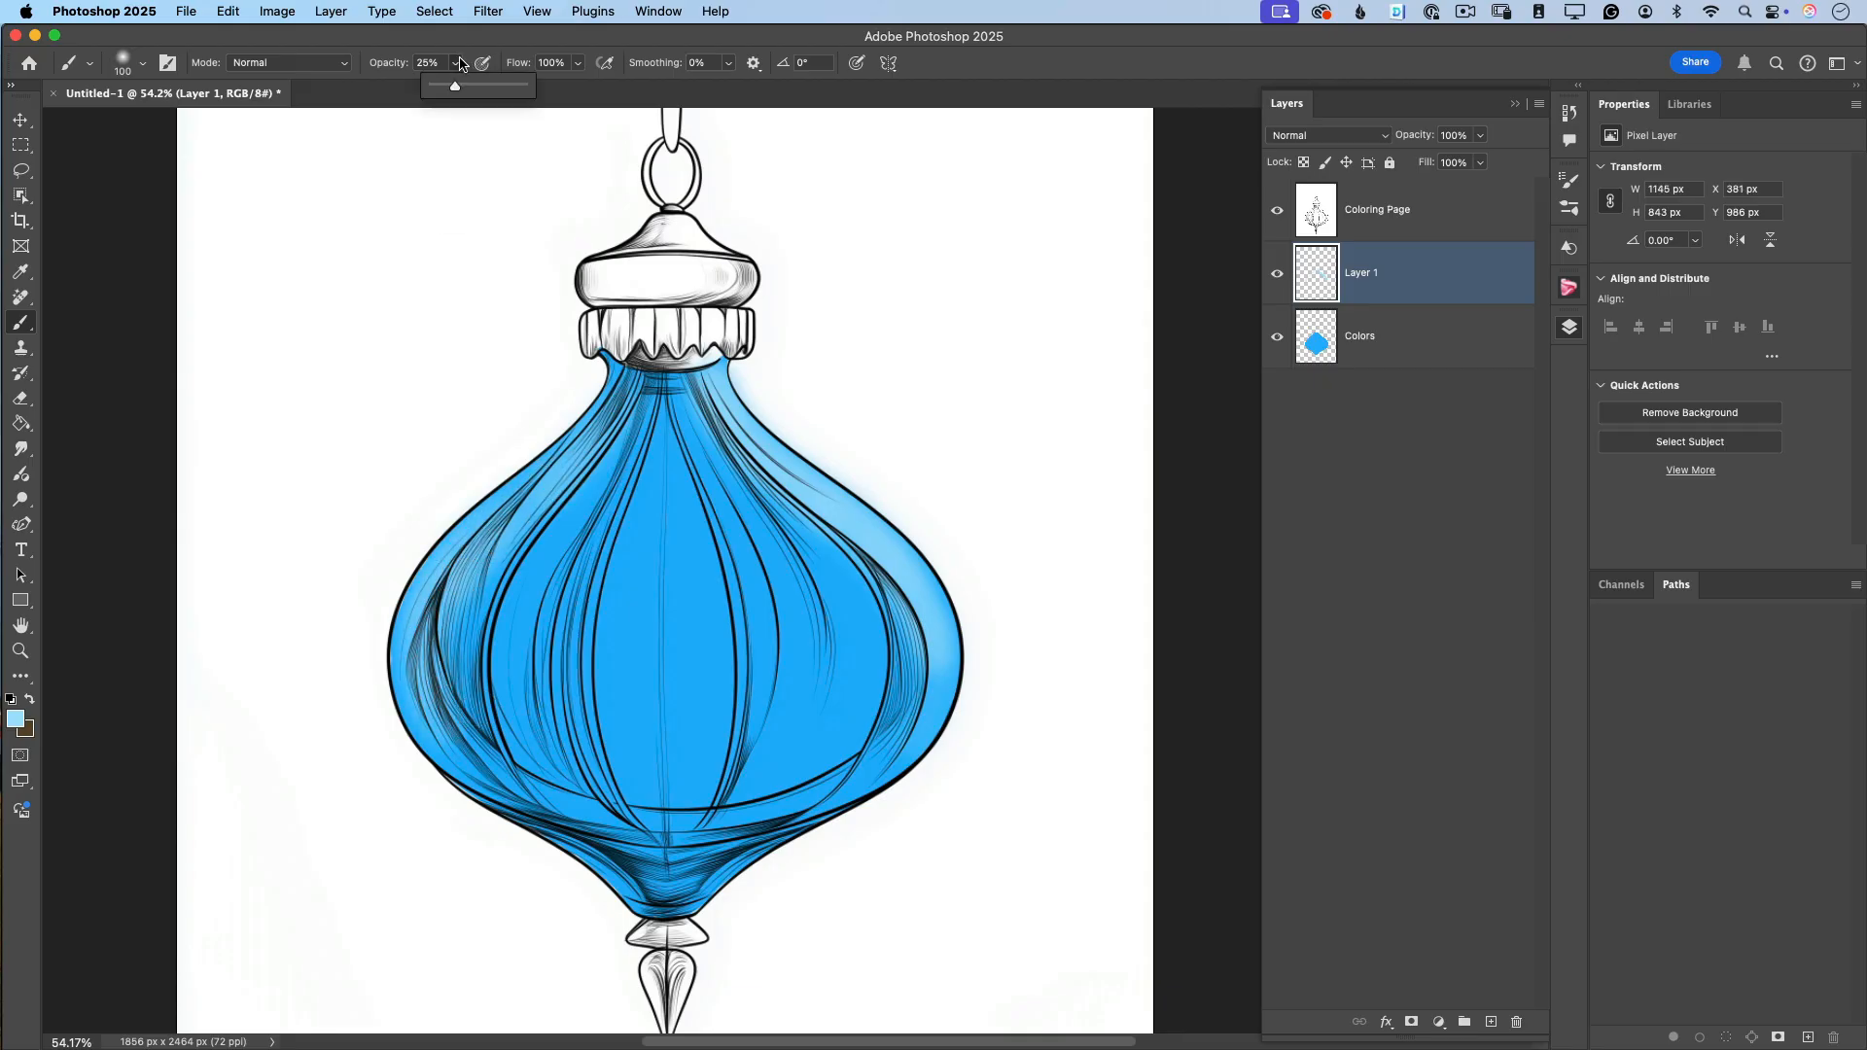
pyautogui.moveTo(455, 87); pyautogui.dragTo(487, 87)
pyautogui.press('[')
pyautogui.press('[')
pyautogui.press('[')
pyautogui.moveTo(629, 381)
pyautogui.mouseDown()
pyautogui.moveTo(479, 610)
pyautogui.moveTo(480, 682)
pyautogui.moveTo(505, 536)
pyautogui.moveTo(470, 657)
pyautogui.moveTo(503, 544)
pyautogui.moveTo(481, 559)
pyautogui.moveTo(479, 717)
pyautogui.moveTo(511, 544)
pyautogui.moveTo(481, 681)
pyautogui.mouseUp()
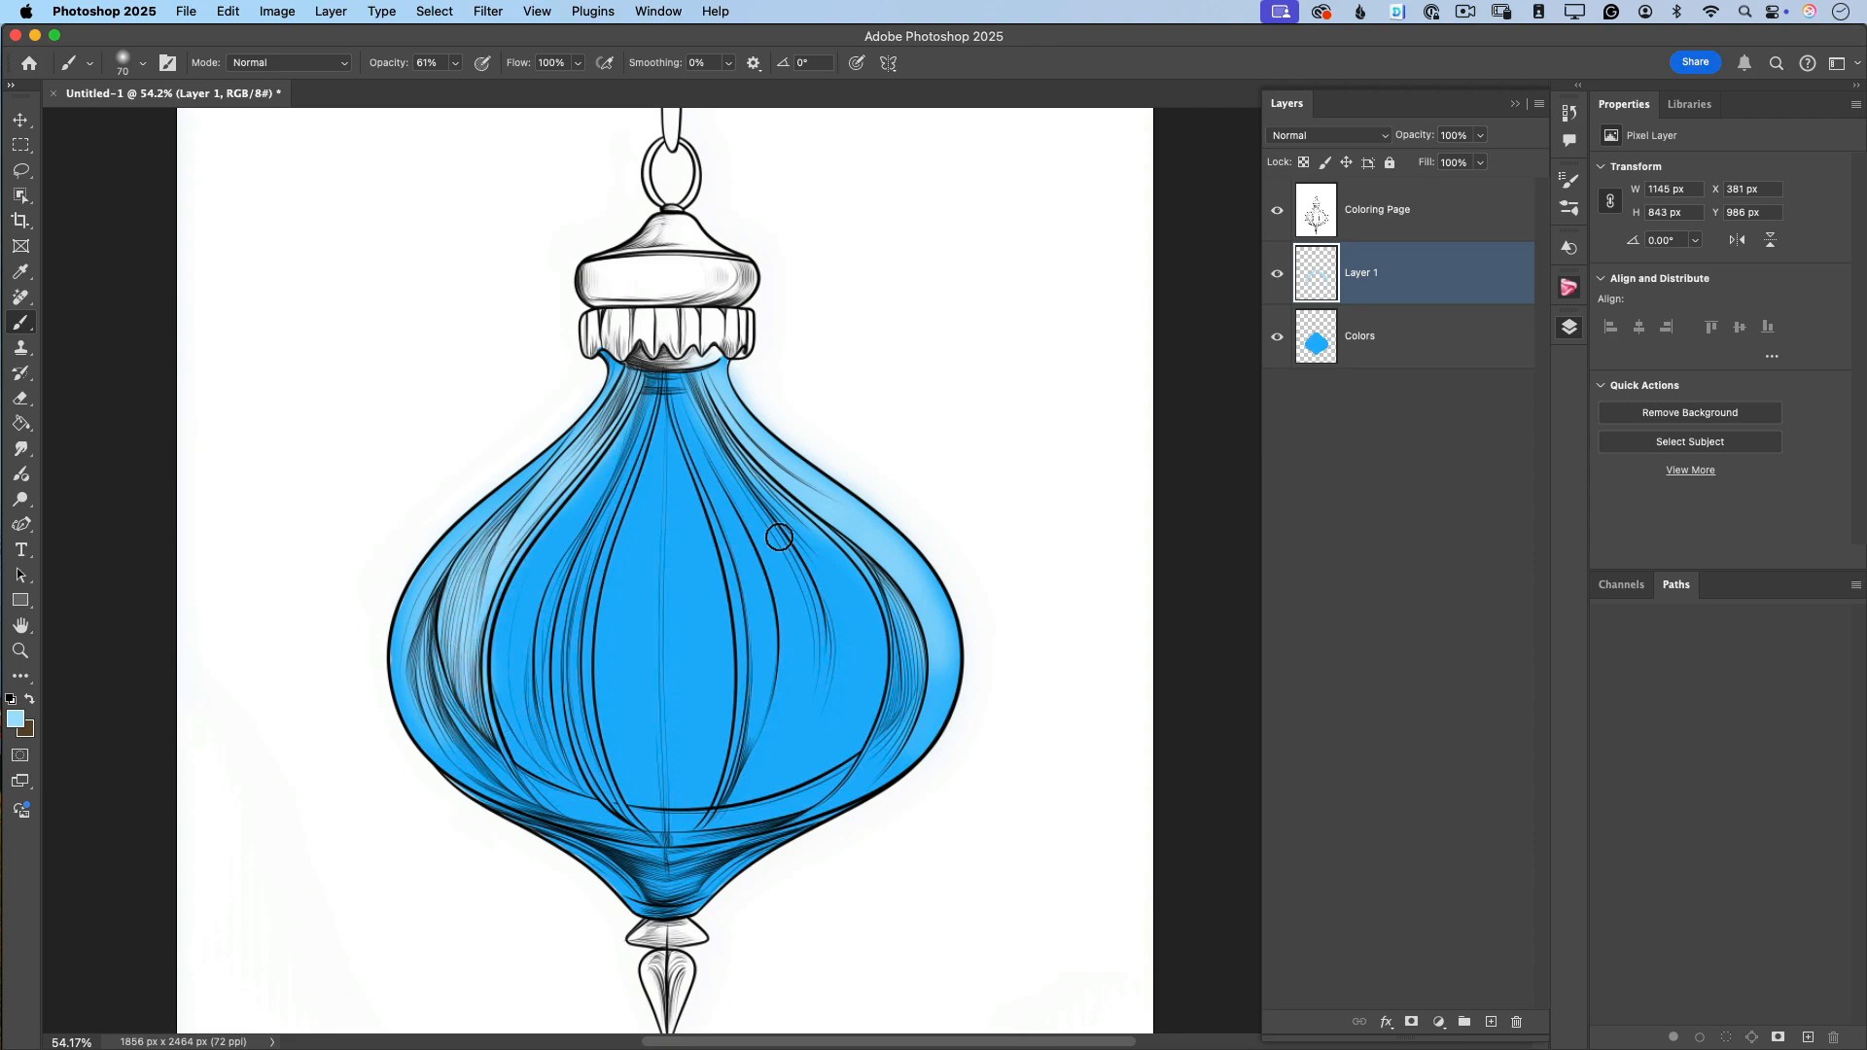
# Paint a narrow light-blue highlight along the thin rib right of the ornament's center with a 25 px brush, and switch to the Eraser.
pyautogui.press('[')
pyautogui.press('[')
pyautogui.press('[')
pyautogui.moveTo(706, 498)
pyautogui.mouseDown()
pyautogui.moveTo(742, 675)
pyautogui.moveTo(745, 619)
pyautogui.moveTo(712, 811)
pyautogui.moveTo(732, 761)
pyautogui.moveTo(689, 754)
pyautogui.mouseUp()
pyautogui.moveTo(670, 394)
pyautogui.mouseDown()
pyautogui.moveTo(736, 642)
pyautogui.moveTo(726, 777)
pyautogui.moveTo(694, 853)
pyautogui.mouseUp()
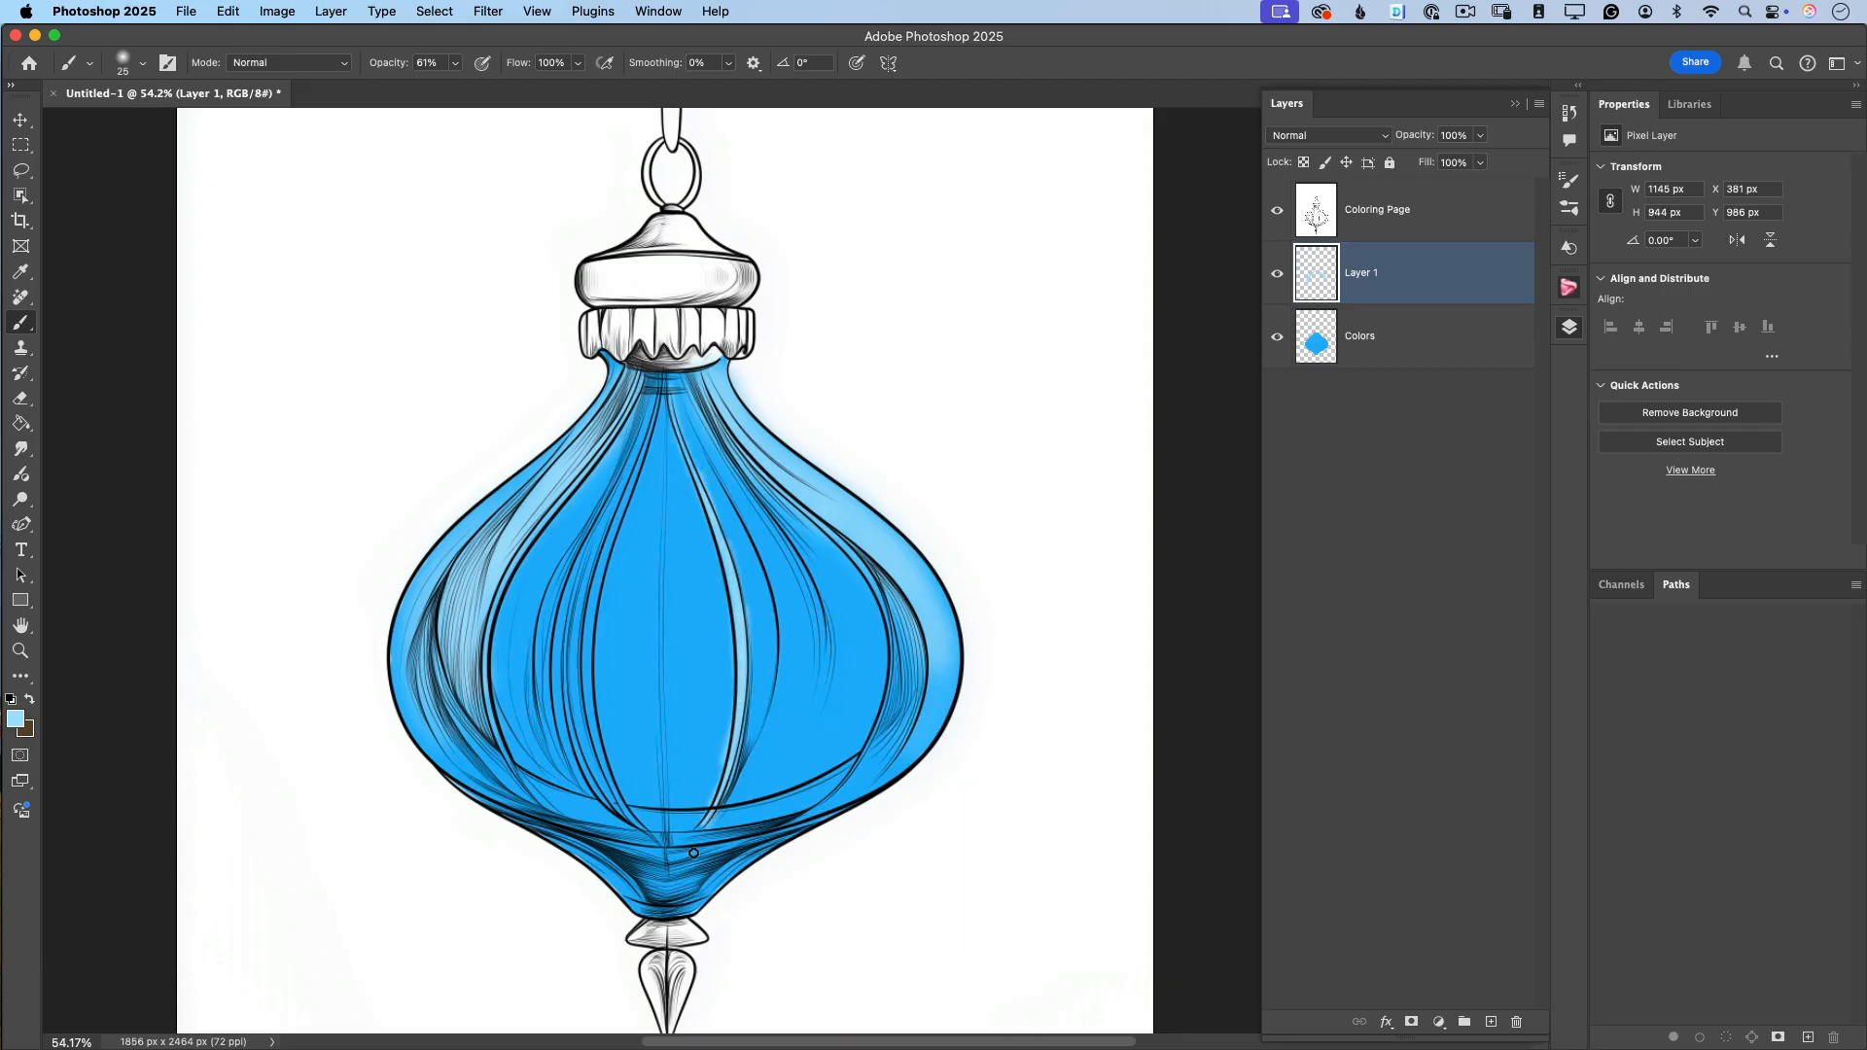
pyautogui.press('e')
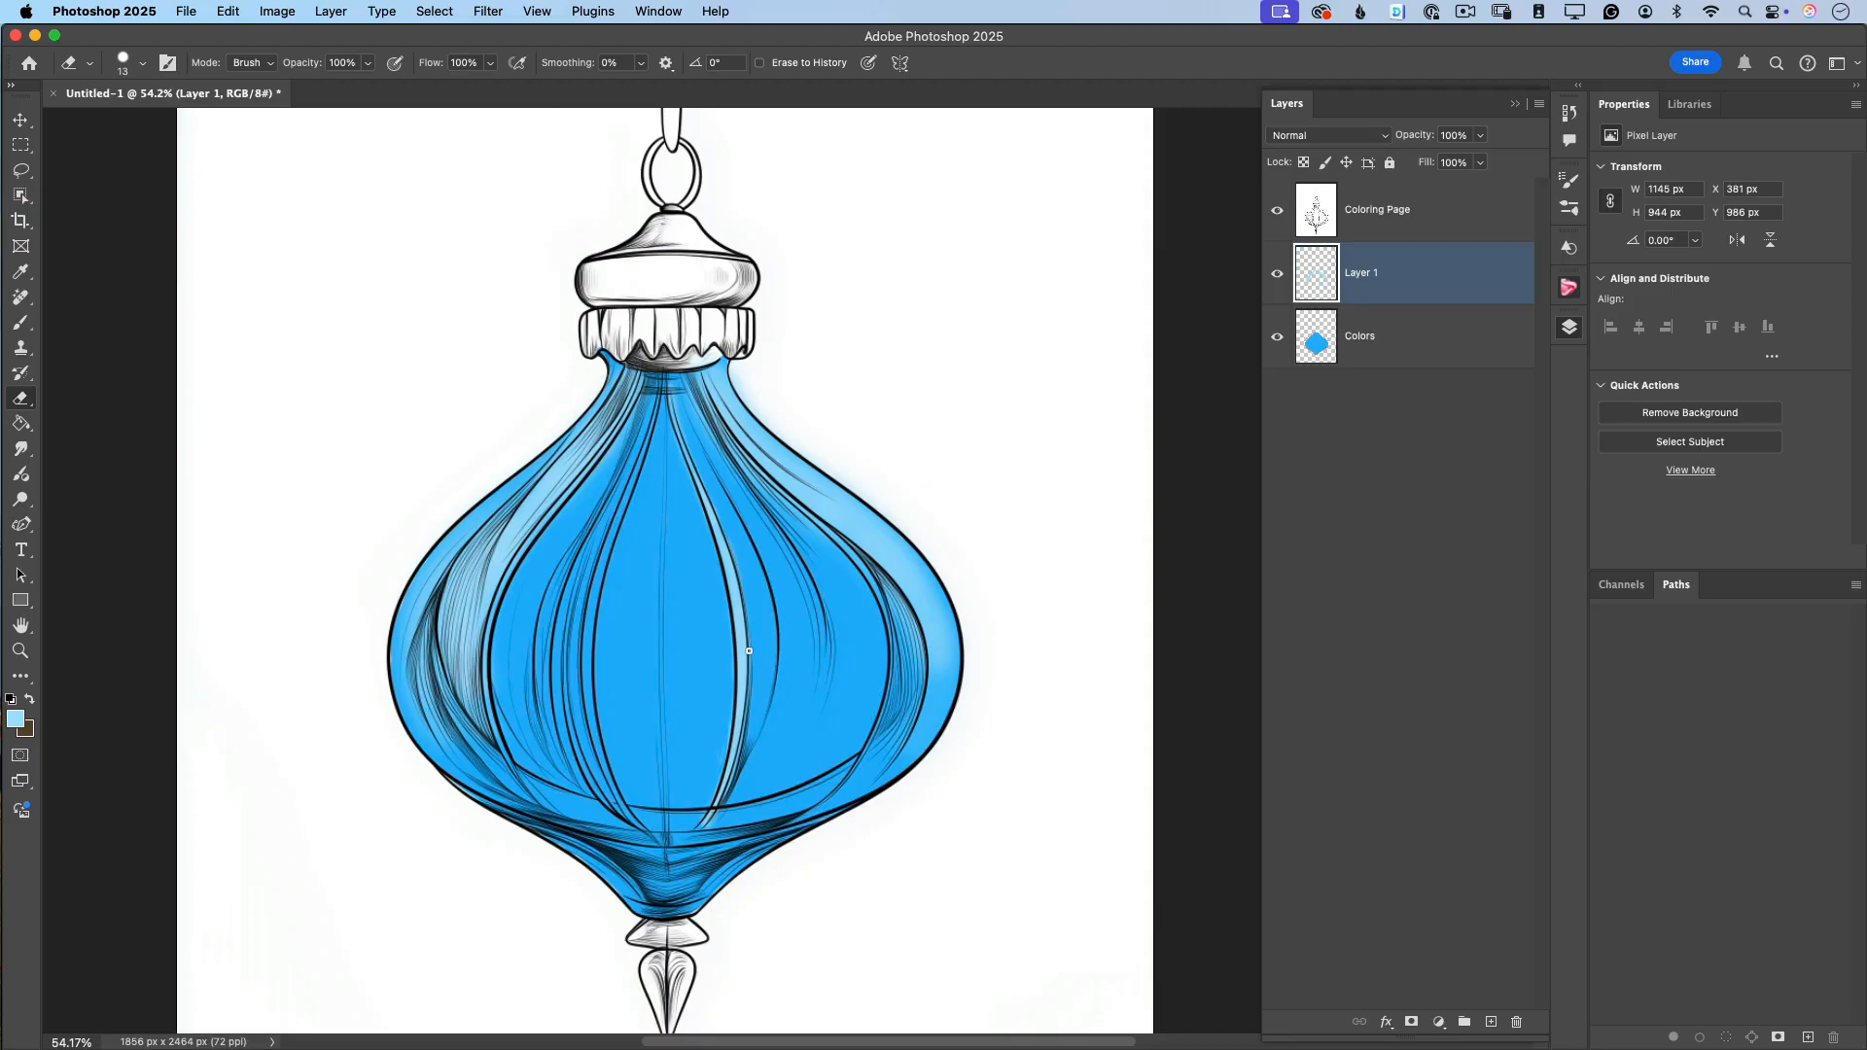
# Add a new layer above Layer 1 and set the foreground color to dark blue 075e87.
pyautogui.click(1492, 1022)
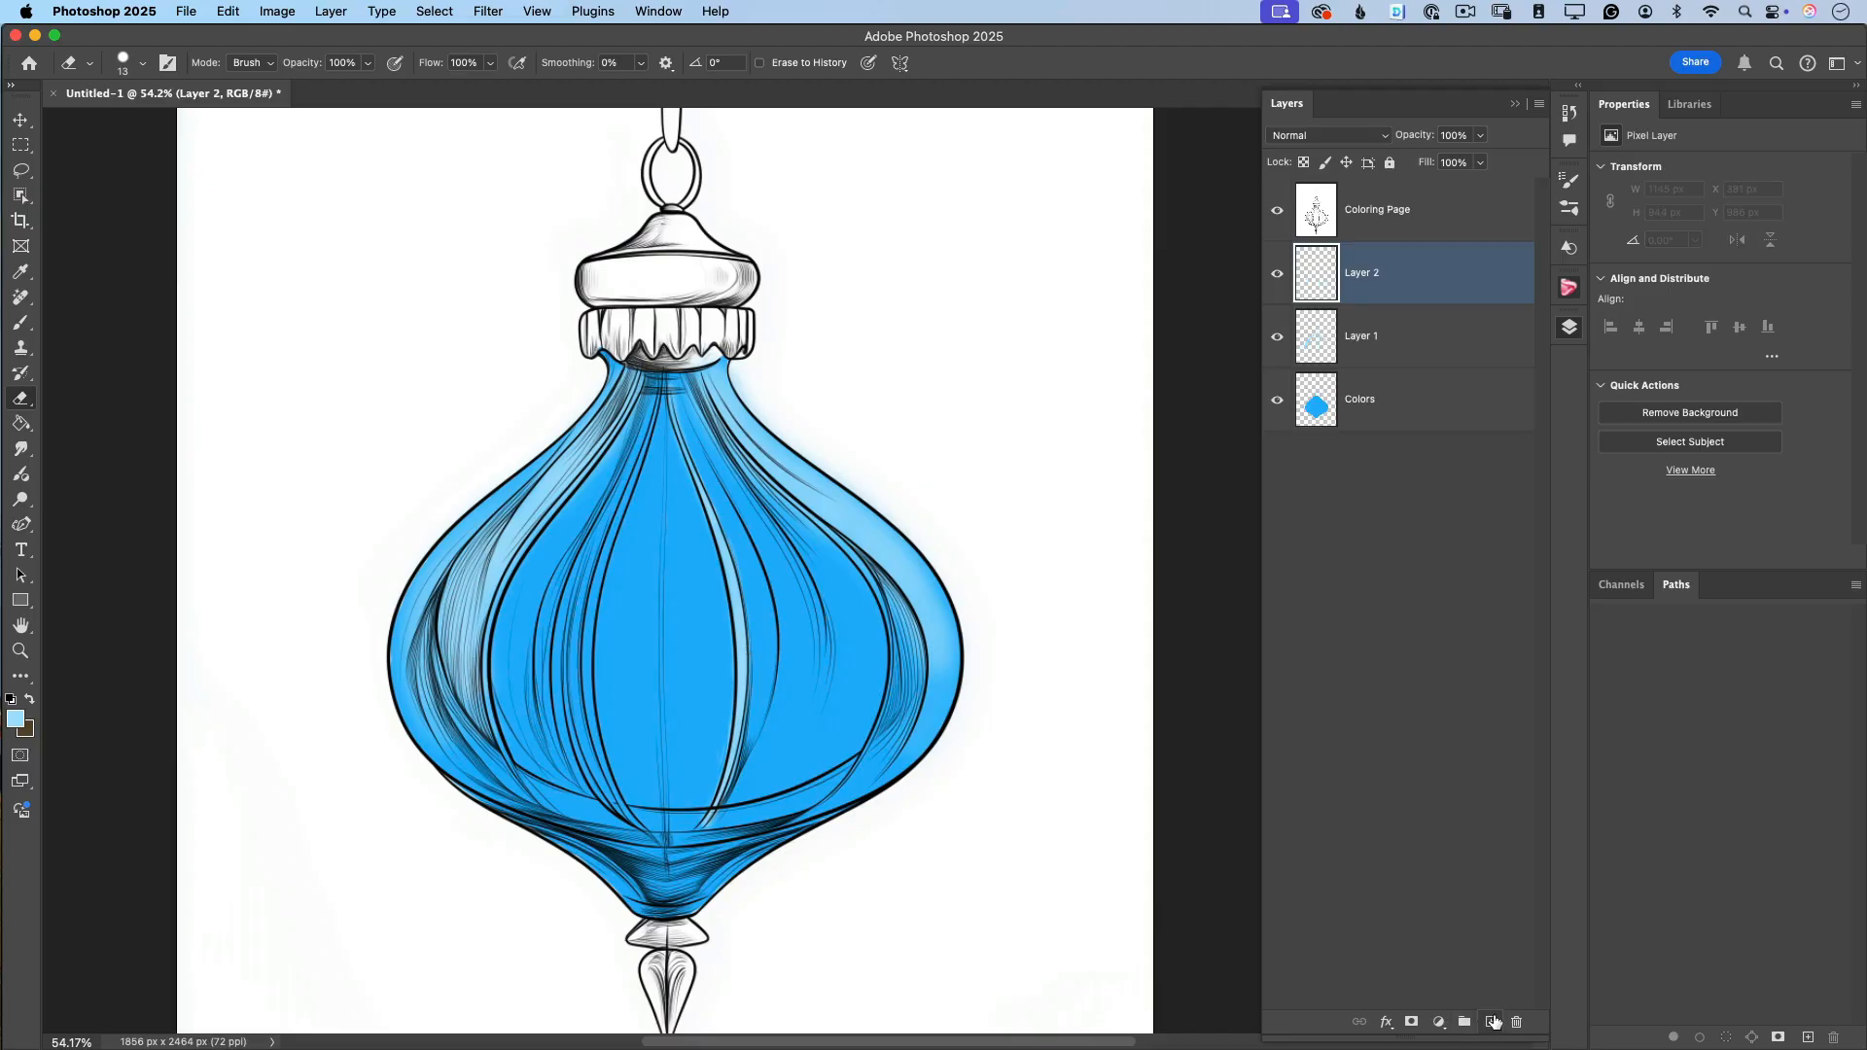
pyautogui.click(14, 718)
pyautogui.click(460, 522)
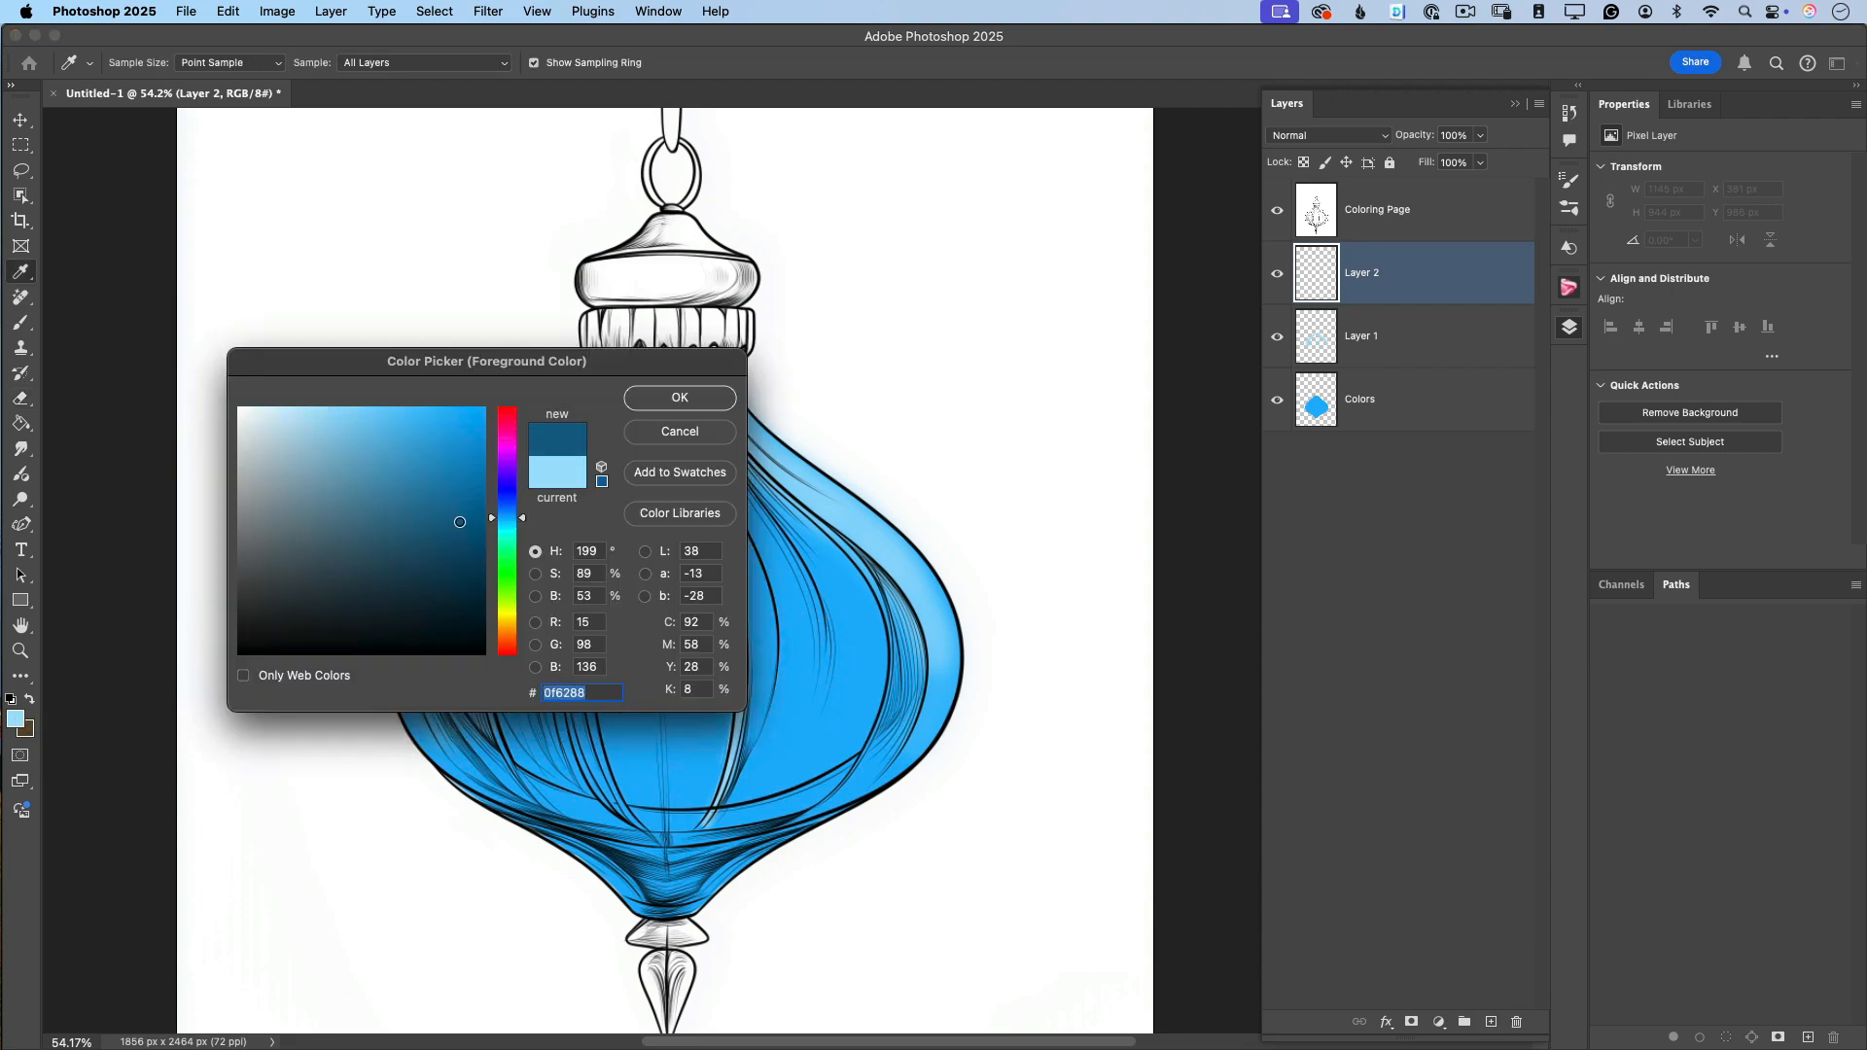
pyautogui.click(673, 396)
pyautogui.press('e')
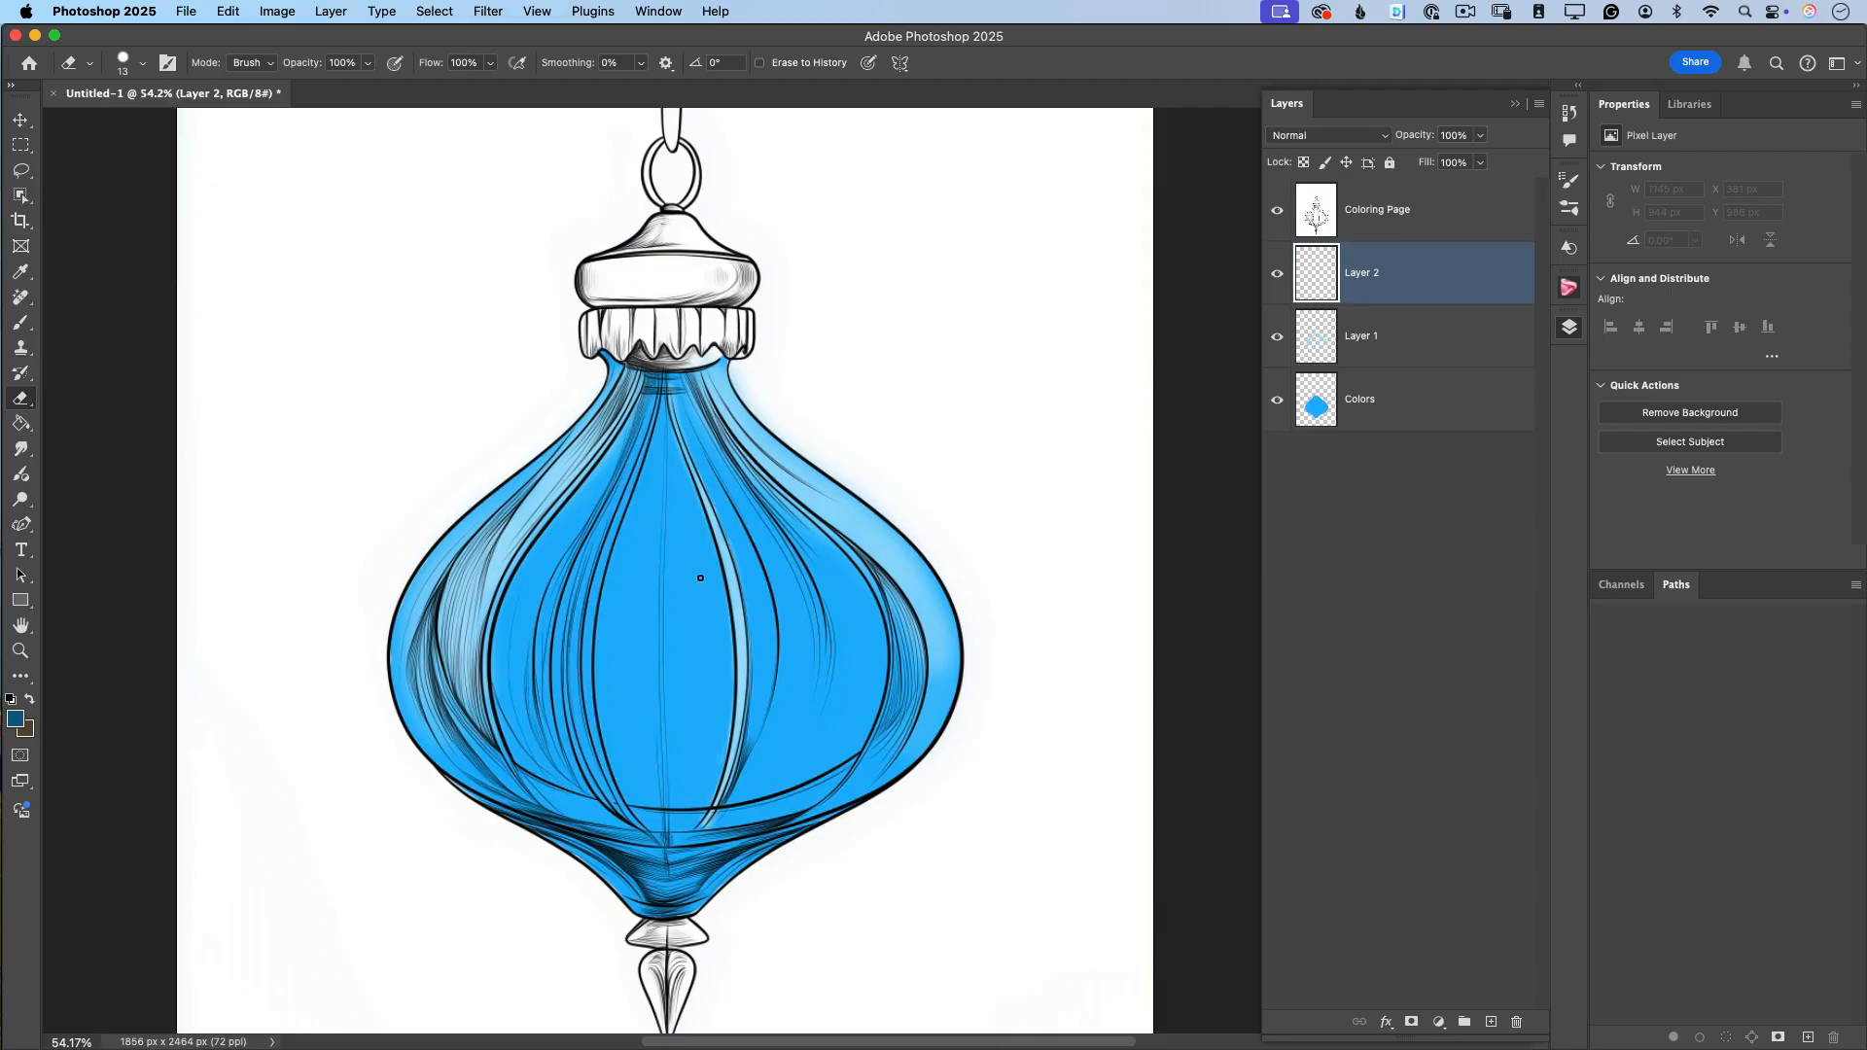
# Paint dark-blue shading over the whole panel left of the ornament's center, from neck to base, using a 70 px brush.
pyautogui.click(32, 324)
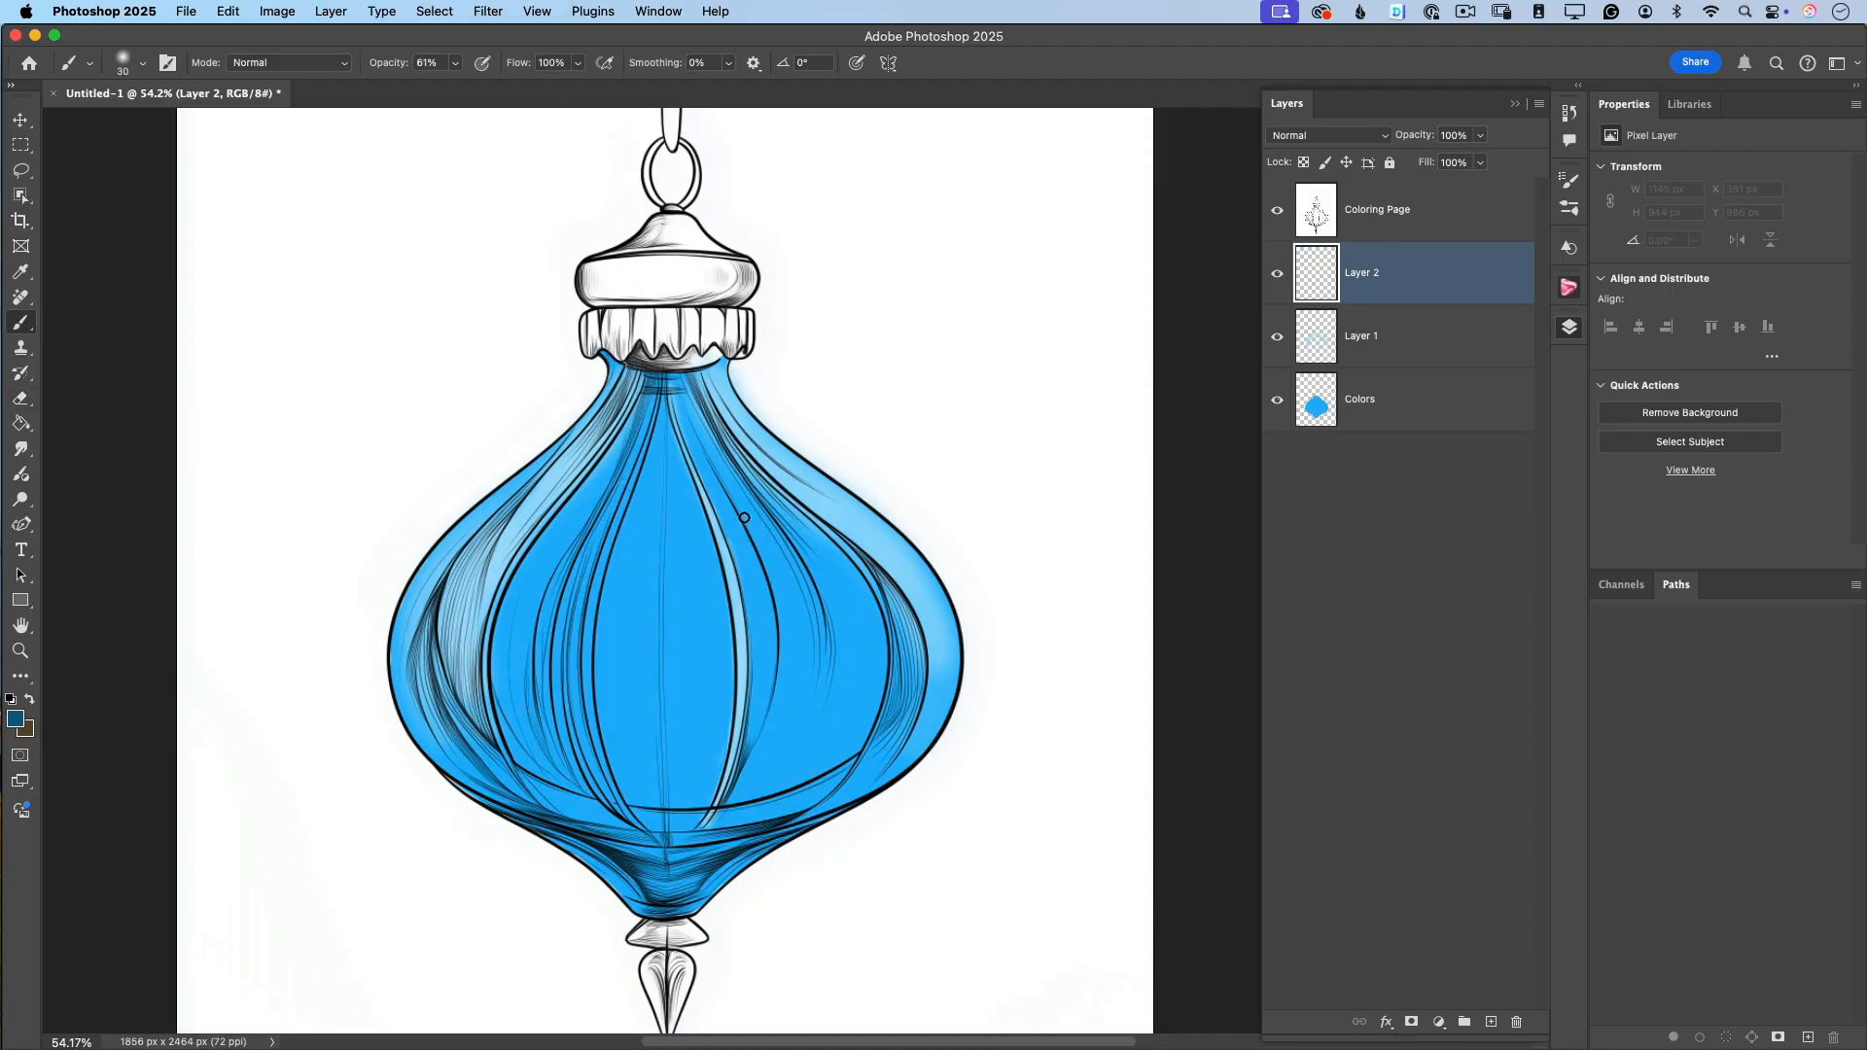
pyautogui.press(']')
pyautogui.press(']')
pyautogui.press(']')
pyautogui.moveTo(649, 385)
pyautogui.mouseDown()
pyautogui.moveTo(599, 501)
pyautogui.moveTo(651, 399)
pyautogui.moveTo(498, 660)
pyautogui.mouseUp()
pyautogui.moveTo(599, 493)
pyautogui.mouseDown()
pyautogui.moveTo(540, 562)
pyautogui.moveTo(517, 703)
pyautogui.moveTo(560, 751)
pyautogui.mouseUp()
pyautogui.moveTo(624, 463)
pyautogui.mouseDown()
pyautogui.moveTo(570, 622)
pyautogui.moveTo(588, 812)
pyautogui.mouseUp()
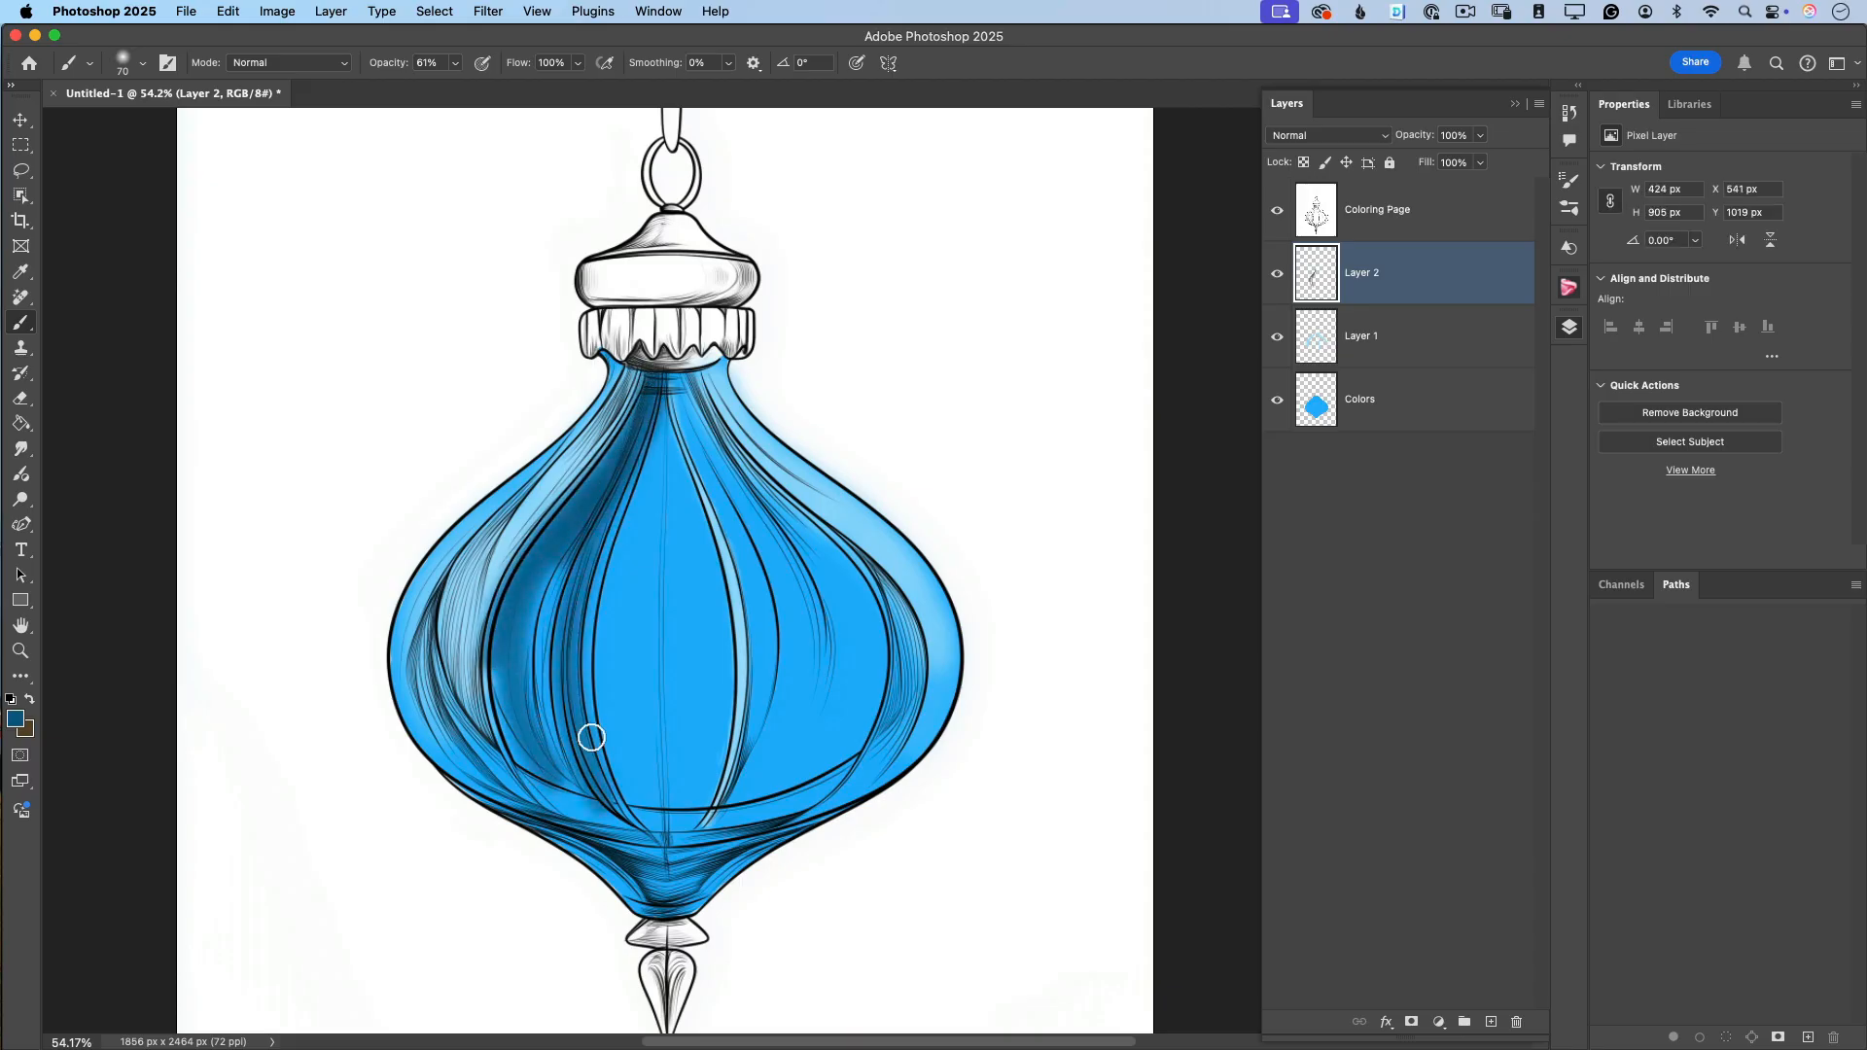
pyautogui.moveTo(629, 476); pyautogui.dragTo(638, 833)
pyautogui.moveTo(565, 551)
pyautogui.mouseDown()
pyautogui.moveTo(579, 798)
pyautogui.moveTo(542, 591)
pyautogui.moveTo(535, 772)
pyautogui.moveTo(511, 651)
pyautogui.moveTo(570, 805)
pyautogui.moveTo(526, 718)
pyautogui.moveTo(590, 815)
pyautogui.moveTo(555, 767)
pyautogui.moveTo(583, 809)
pyautogui.moveTo(554, 597)
pyautogui.moveTo(590, 801)
pyautogui.moveTo(567, 600)
pyautogui.moveTo(576, 720)
pyautogui.mouseUp()
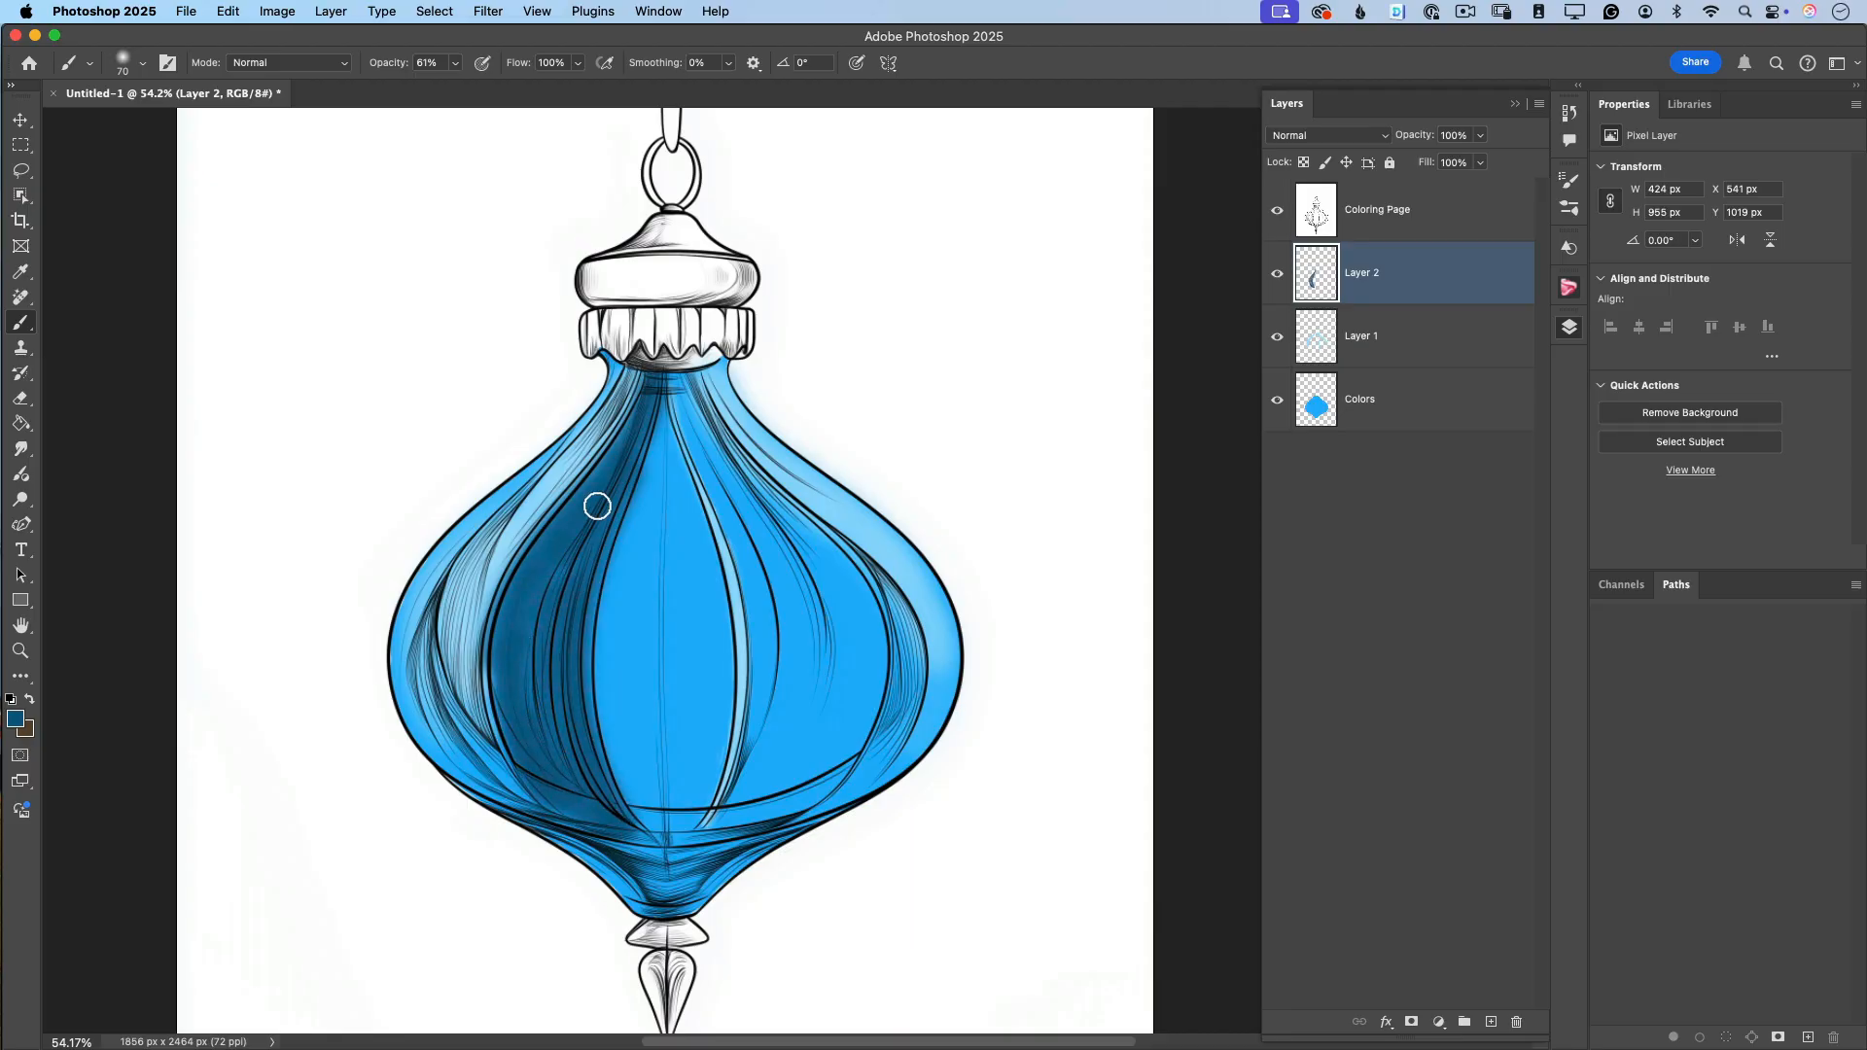
pyautogui.moveTo(514, 642); pyautogui.dragTo(538, 775)
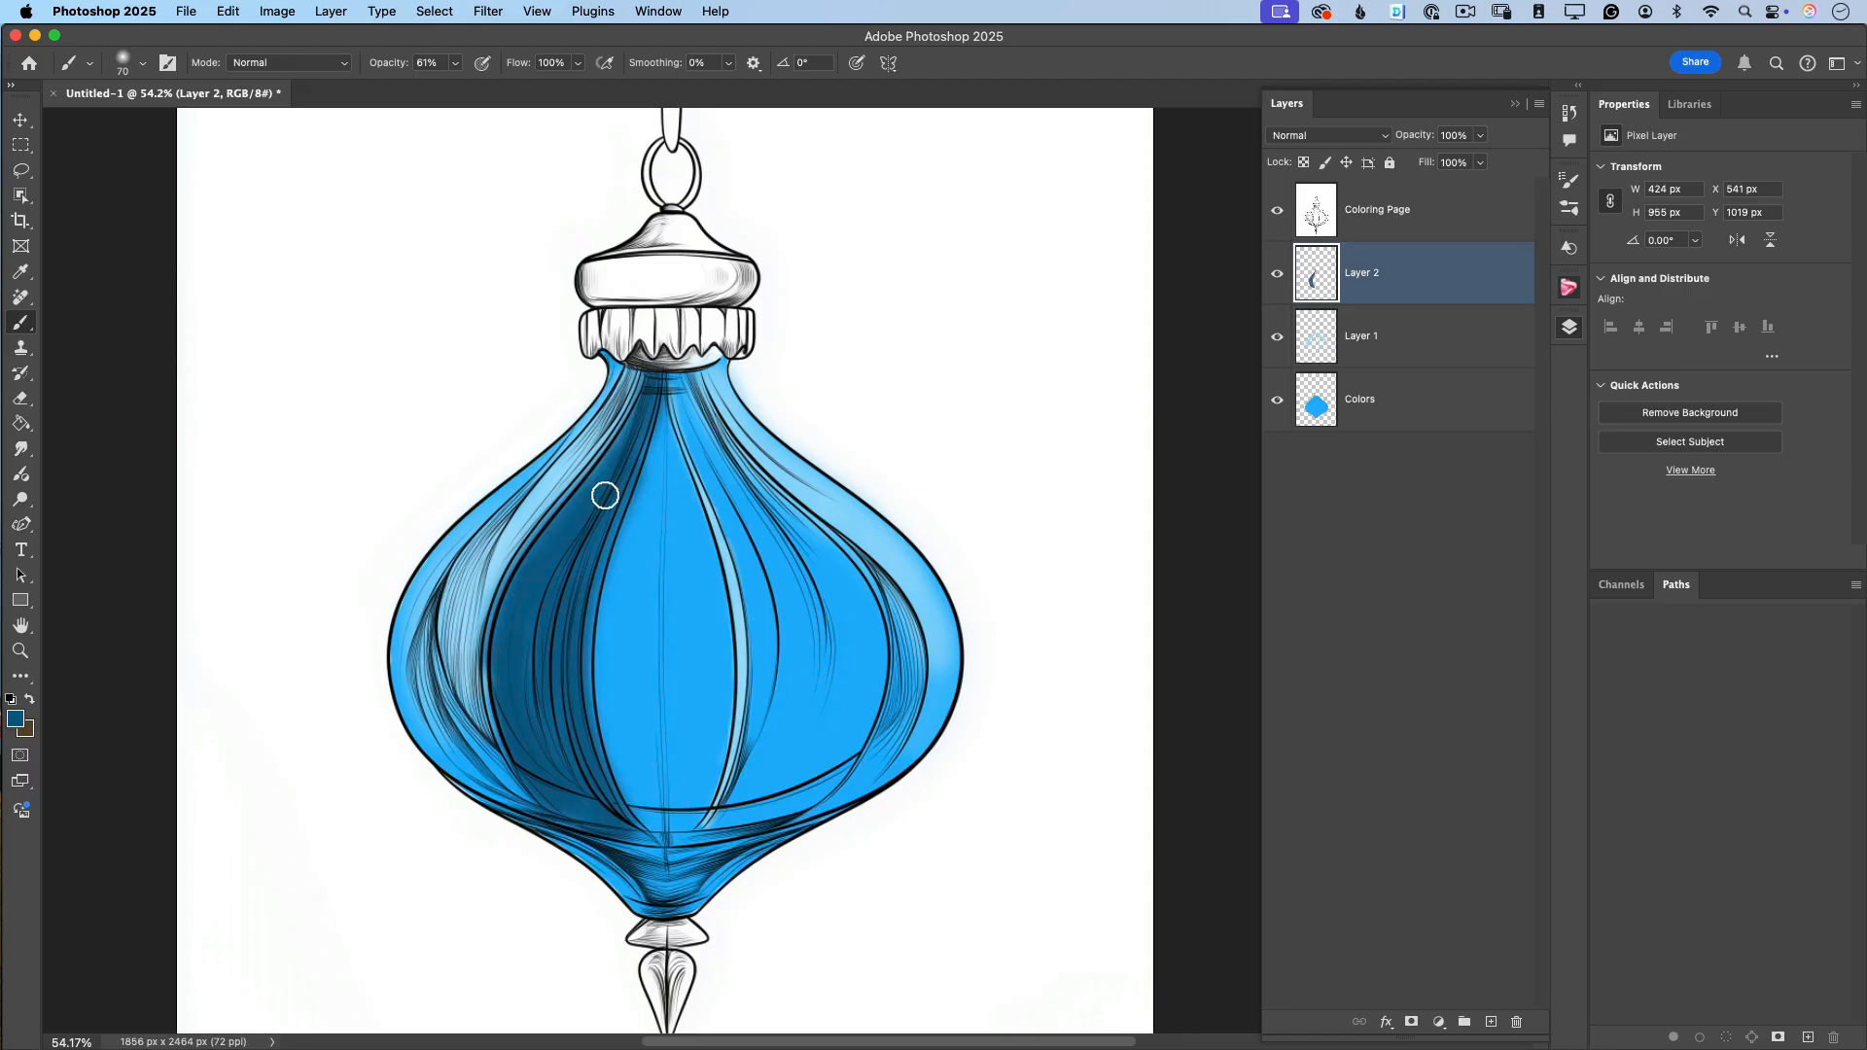
pyautogui.moveTo(646, 395); pyautogui.dragTo(605, 470)
pyautogui.moveTo(534, 767)
pyautogui.mouseDown()
pyautogui.moveTo(615, 815)
pyautogui.moveTo(547, 780)
pyautogui.moveTo(653, 855)
pyautogui.mouseUp()
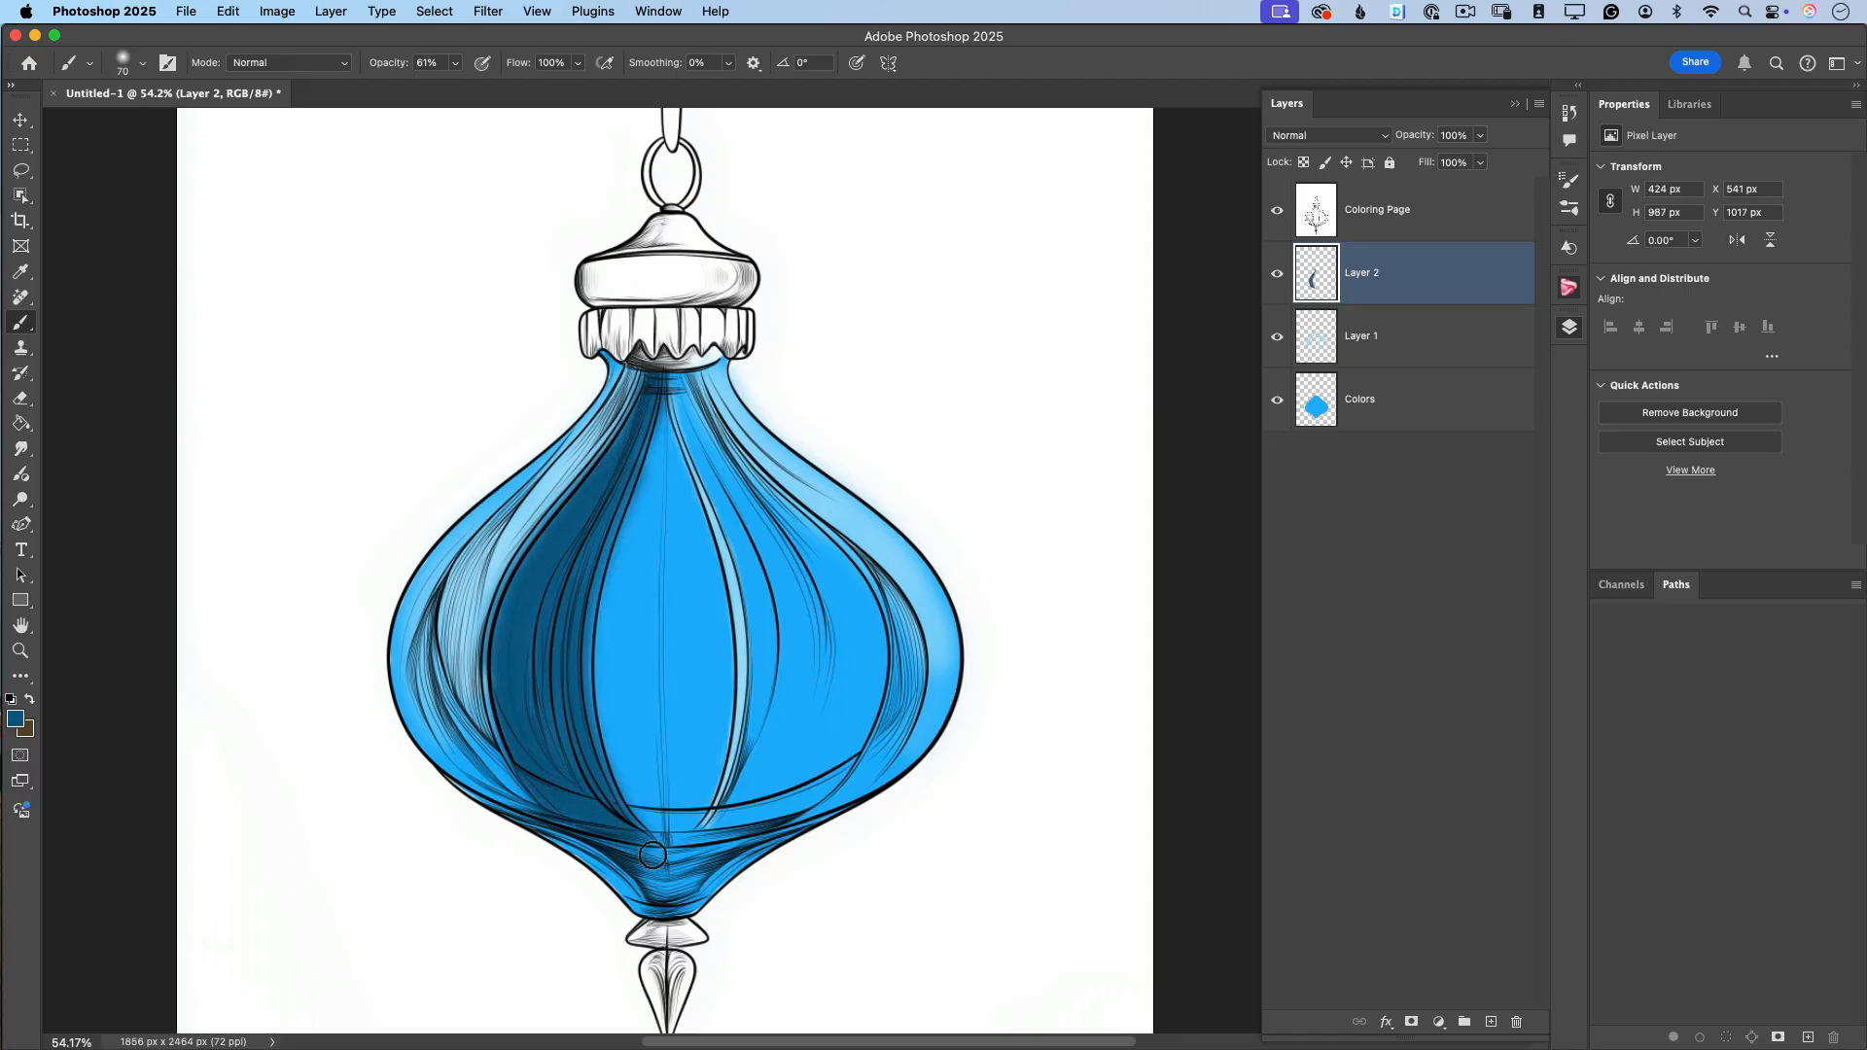
# Lower the opacity of the dark-blue shading layer, Layer 2, to 55%.
pyautogui.click(1480, 135)
pyautogui.moveTo(1485, 158); pyautogui.dragTo(1456, 167)
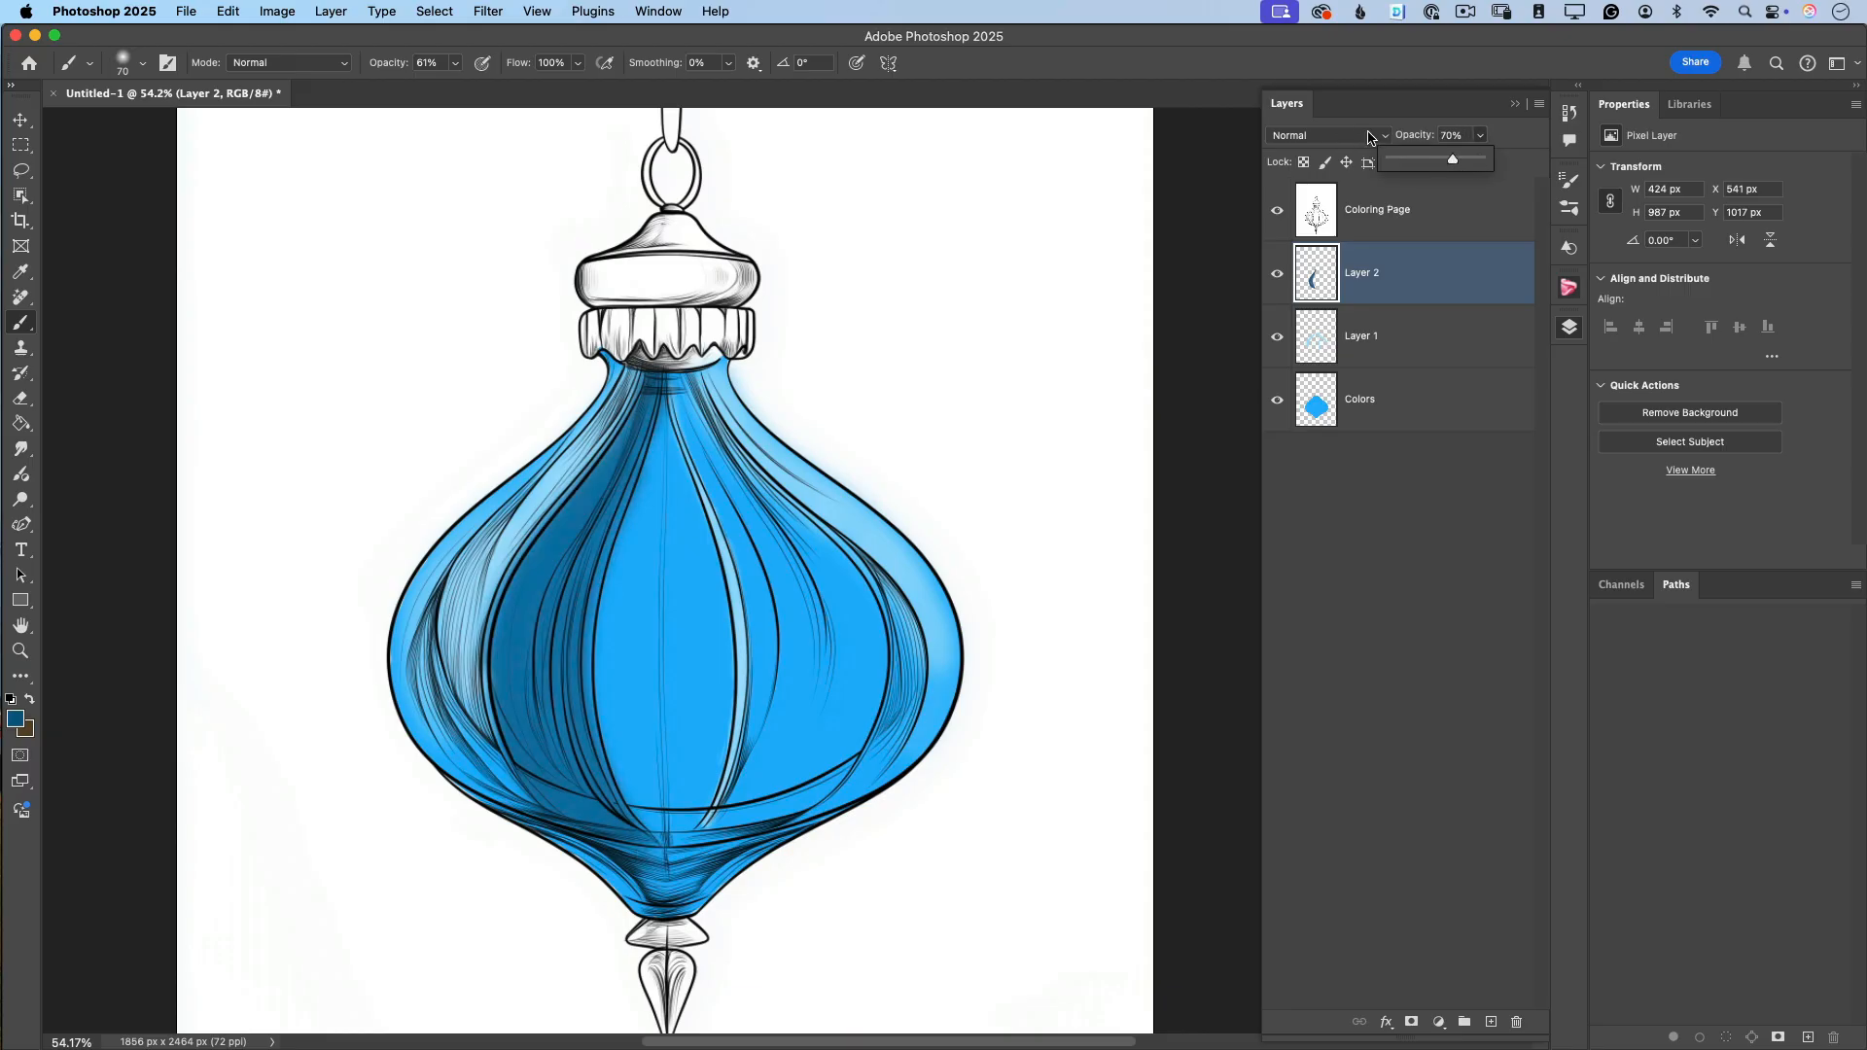
pyautogui.moveTo(1453, 160); pyautogui.dragTo(1441, 162)
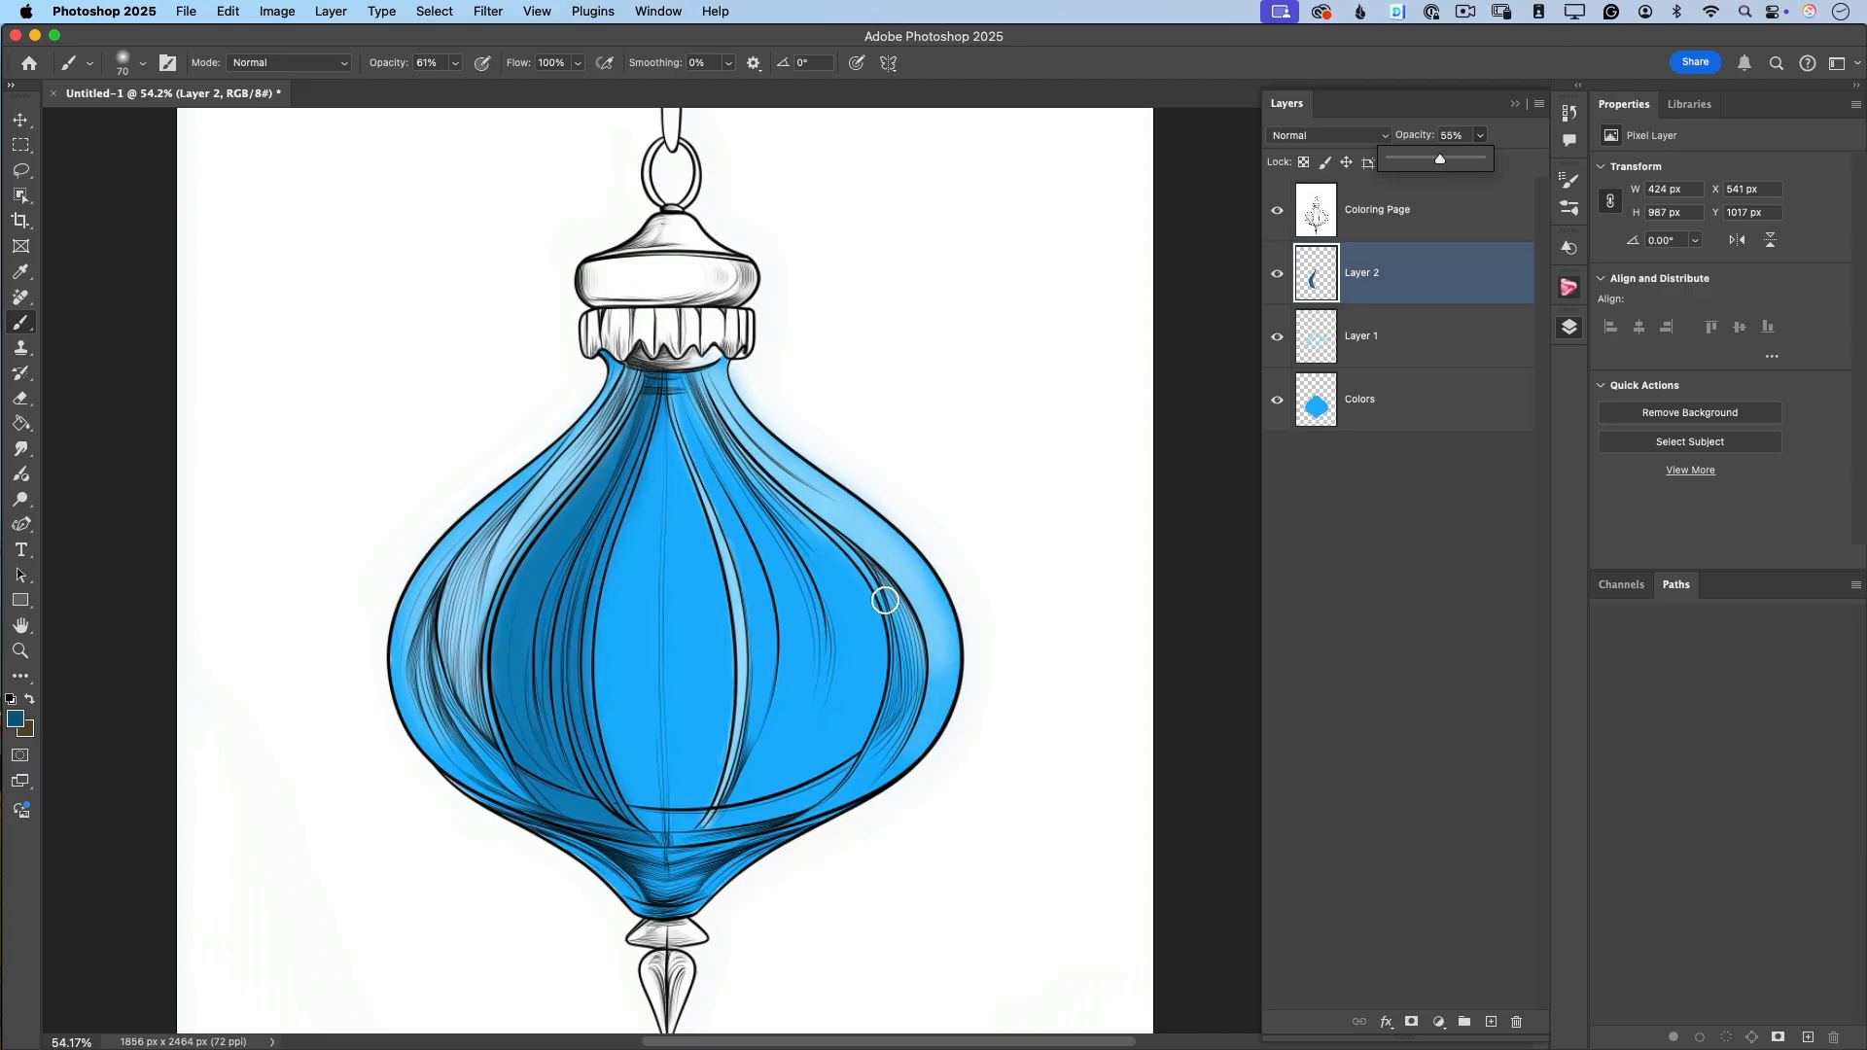
# Paint dark-blue shading down the curved inner band on the ornament's right side, and reduce the brush to 10 px.
pyautogui.moveTo(890, 600)
pyautogui.mouseDown()
pyautogui.moveTo(907, 649)
pyautogui.moveTo(882, 731)
pyautogui.mouseUp()
pyautogui.moveTo(904, 655); pyautogui.dragTo(855, 759)
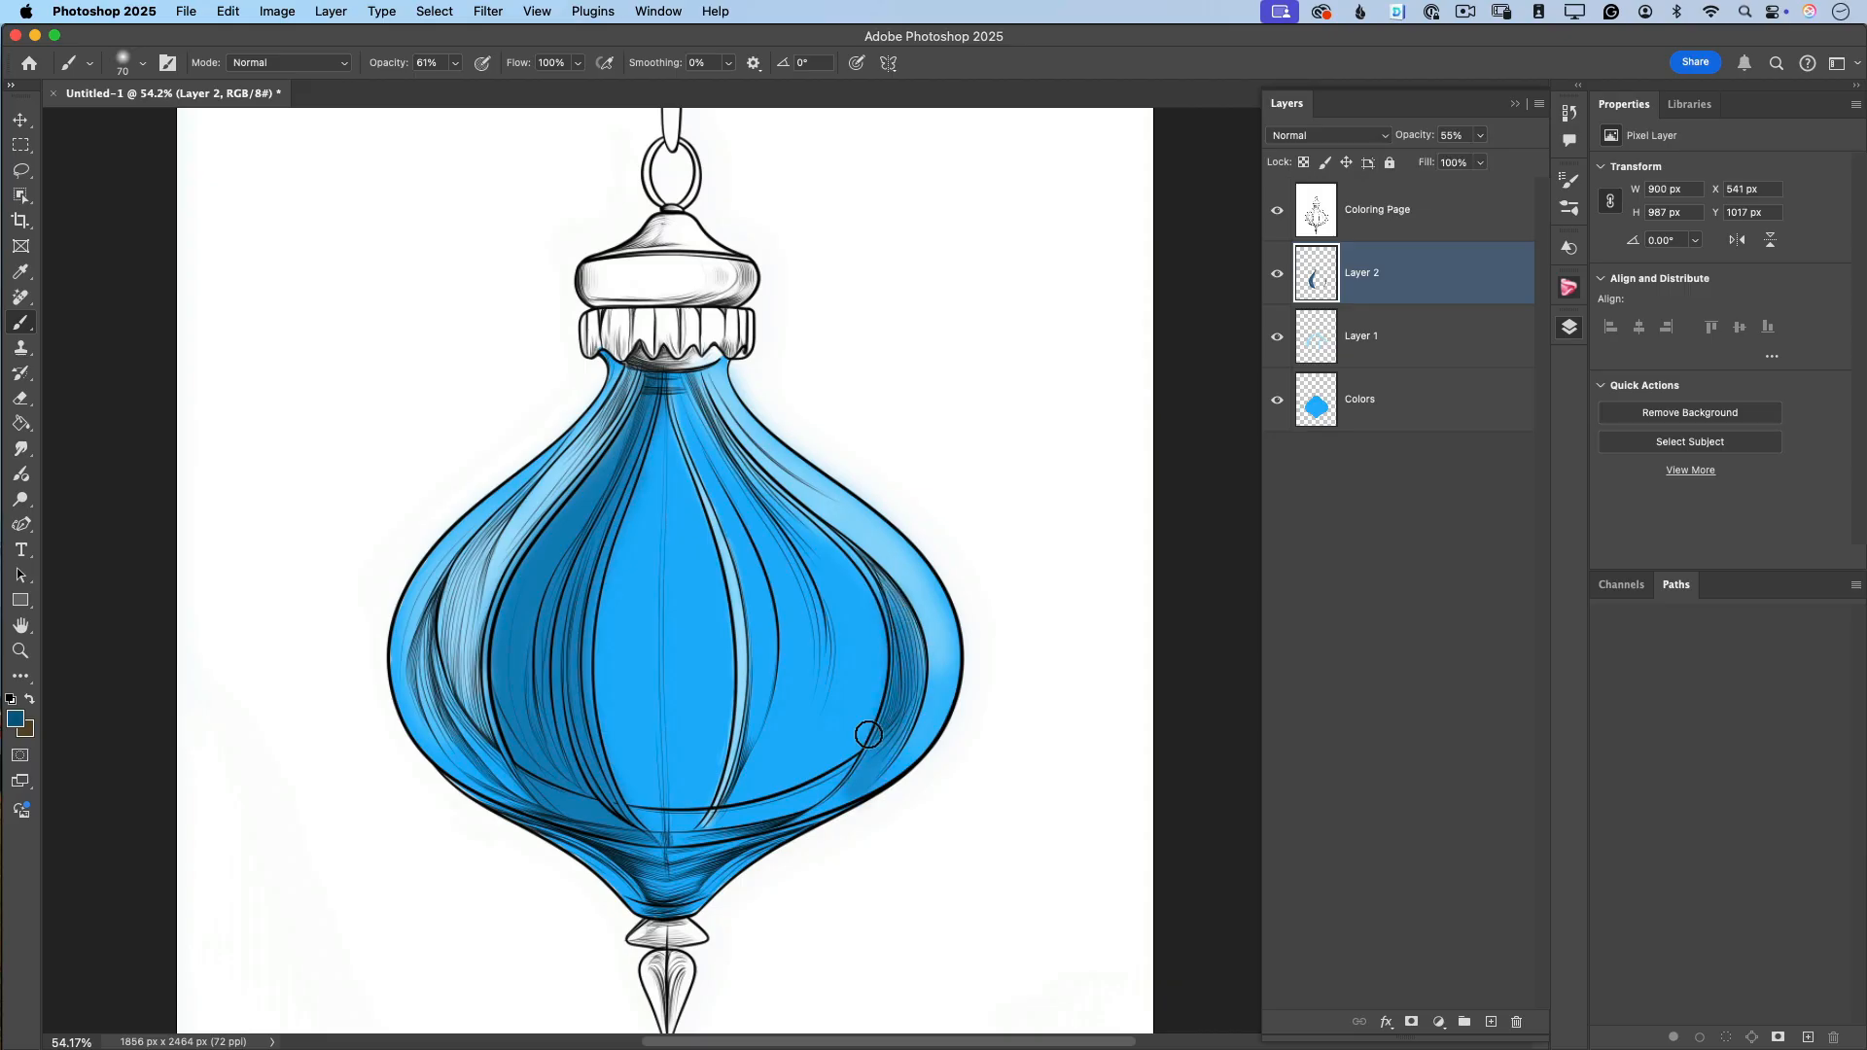
pyautogui.moveTo(909, 671)
pyautogui.mouseDown()
pyautogui.moveTo(833, 810)
pyautogui.moveTo(880, 746)
pyautogui.moveTo(788, 799)
pyautogui.mouseUp()
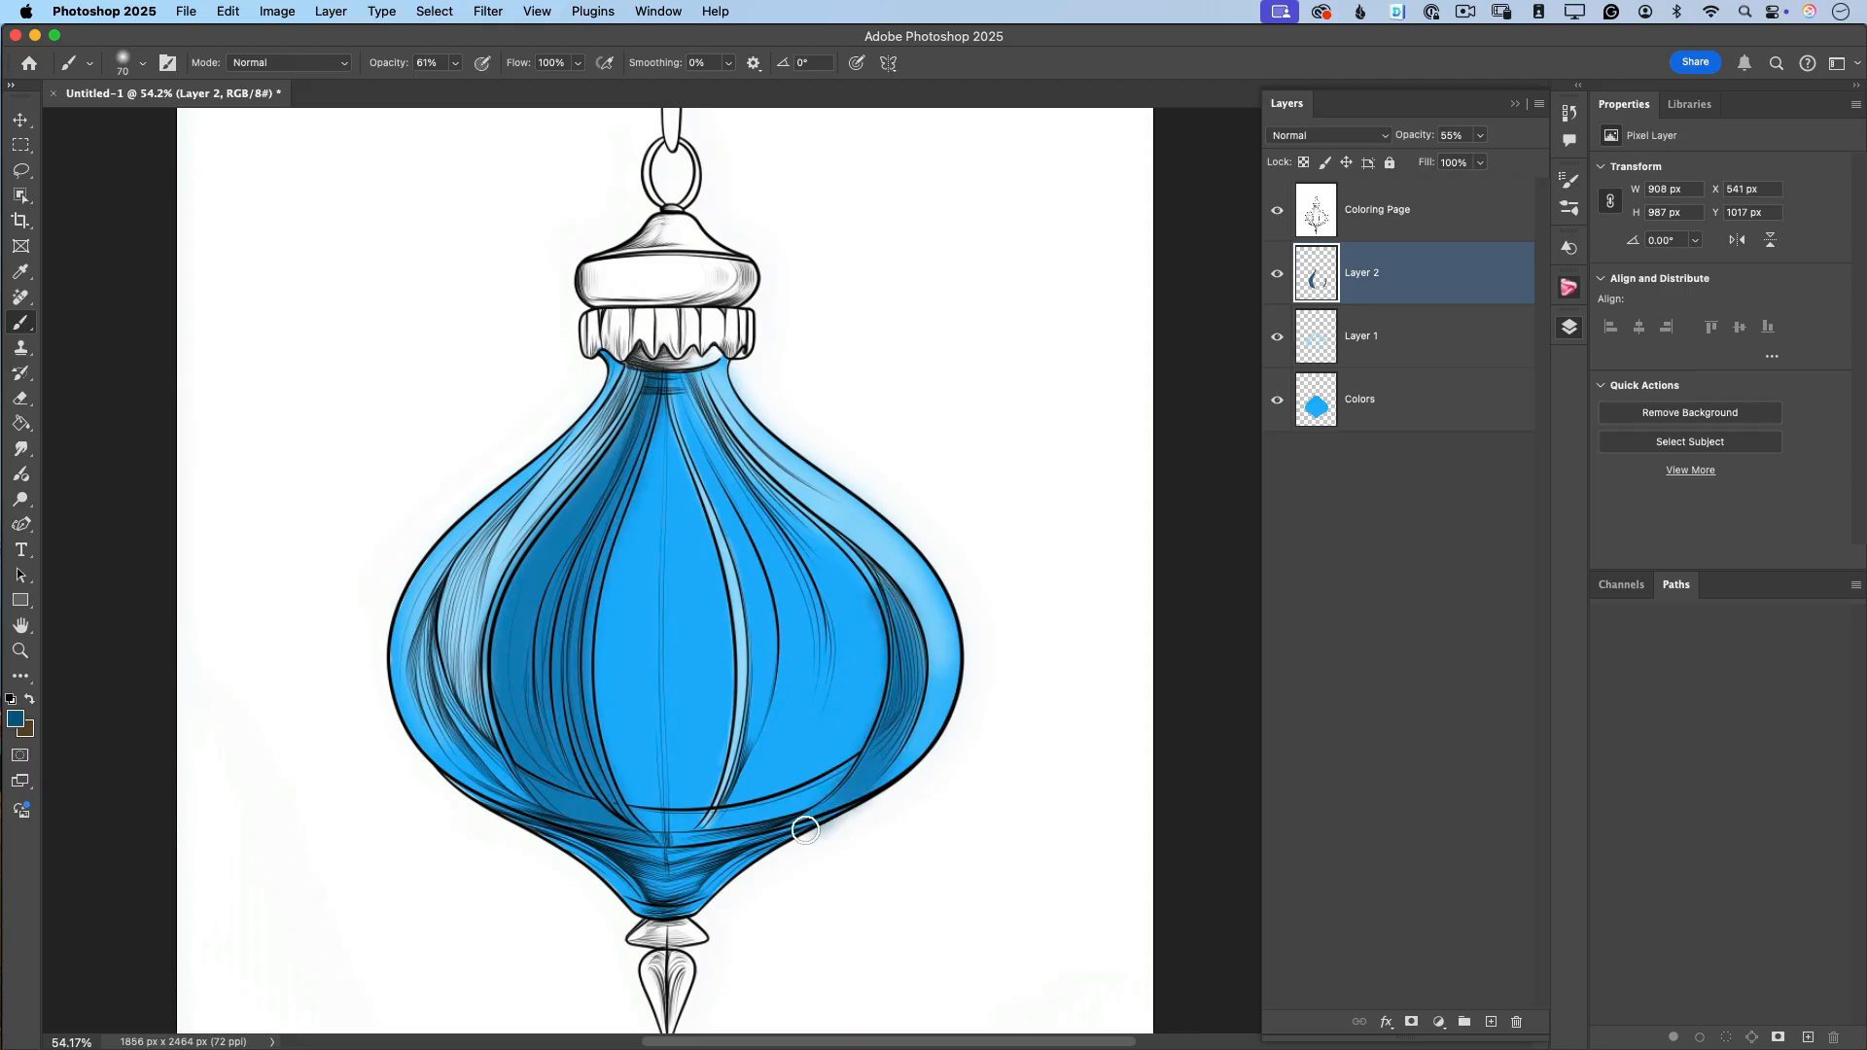
pyautogui.press('[')
pyautogui.press('[')
pyautogui.press('[')
pyautogui.press('[')
pyautogui.press('[')
pyautogui.press('[')
pyautogui.press('[')
pyautogui.press('[')
pyautogui.press('[')
pyautogui.press('[')
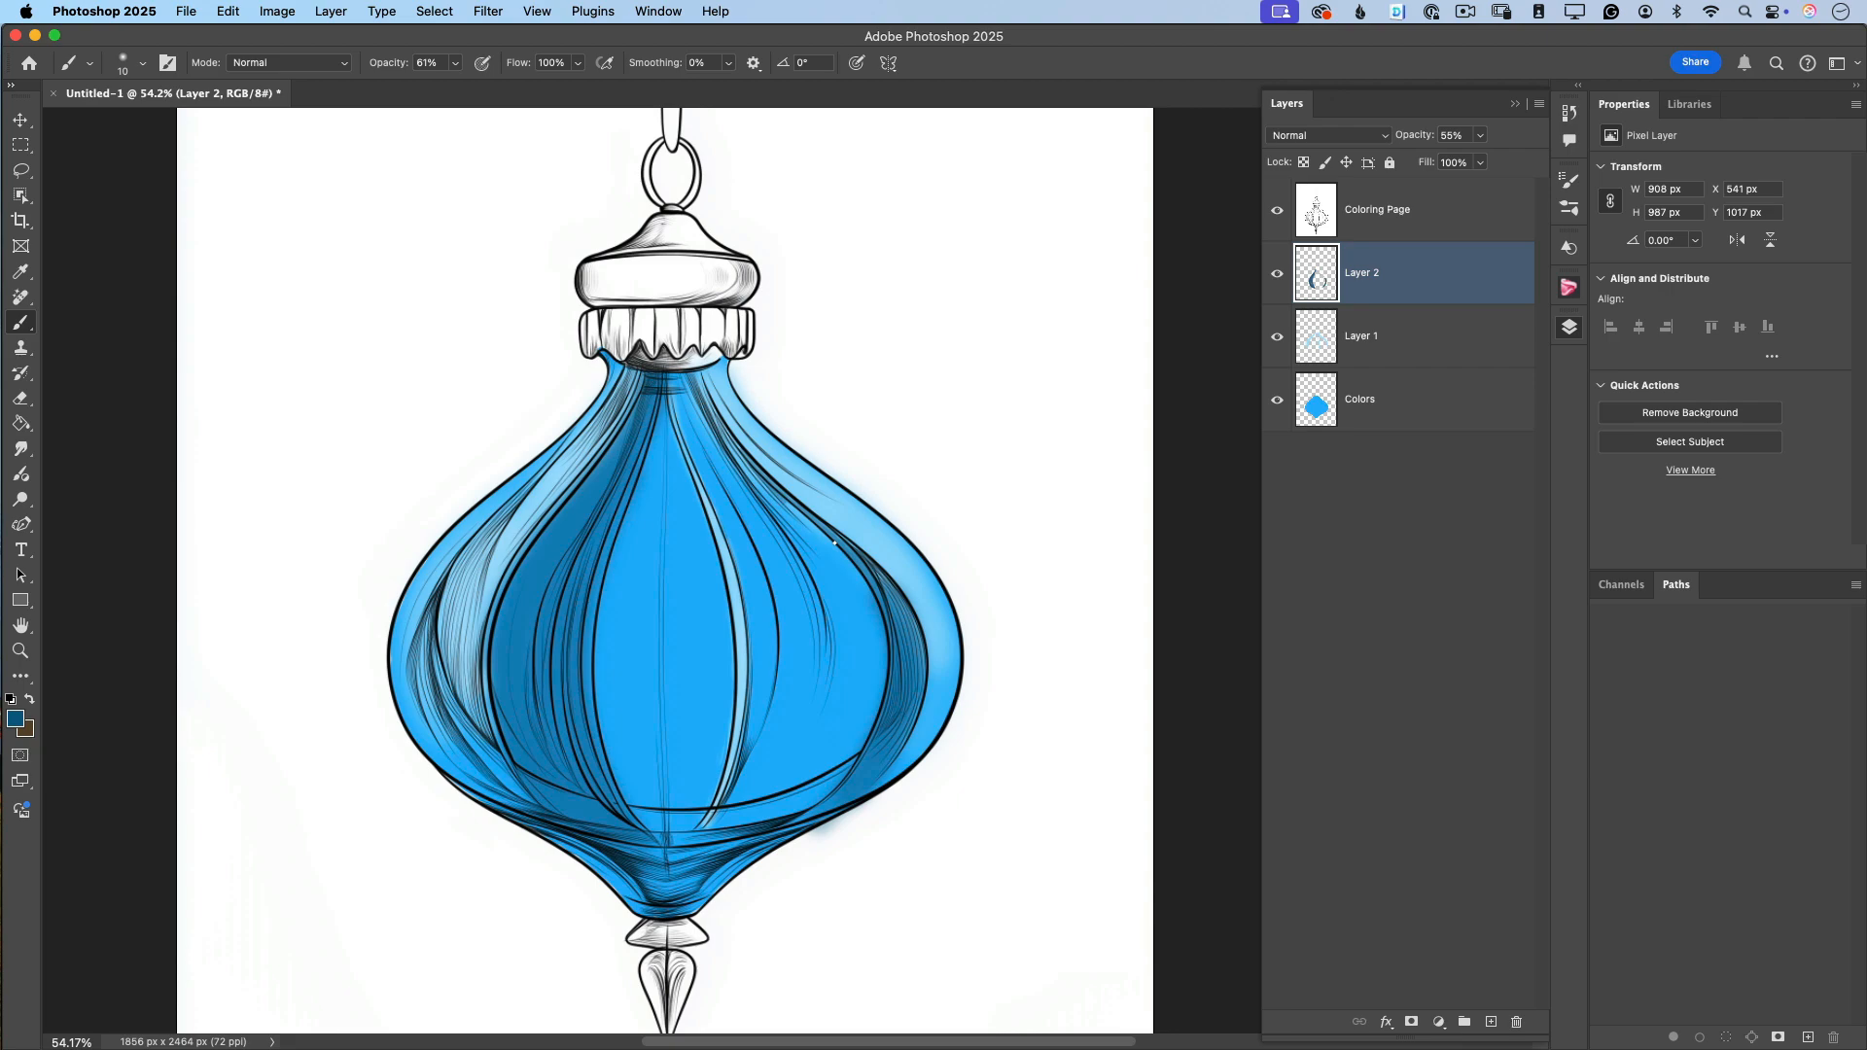
# Add a new layer above Layer 2 and set the foreground color to light yellow fce578.
pyautogui.click(1491, 1021)
pyautogui.click(16, 719)
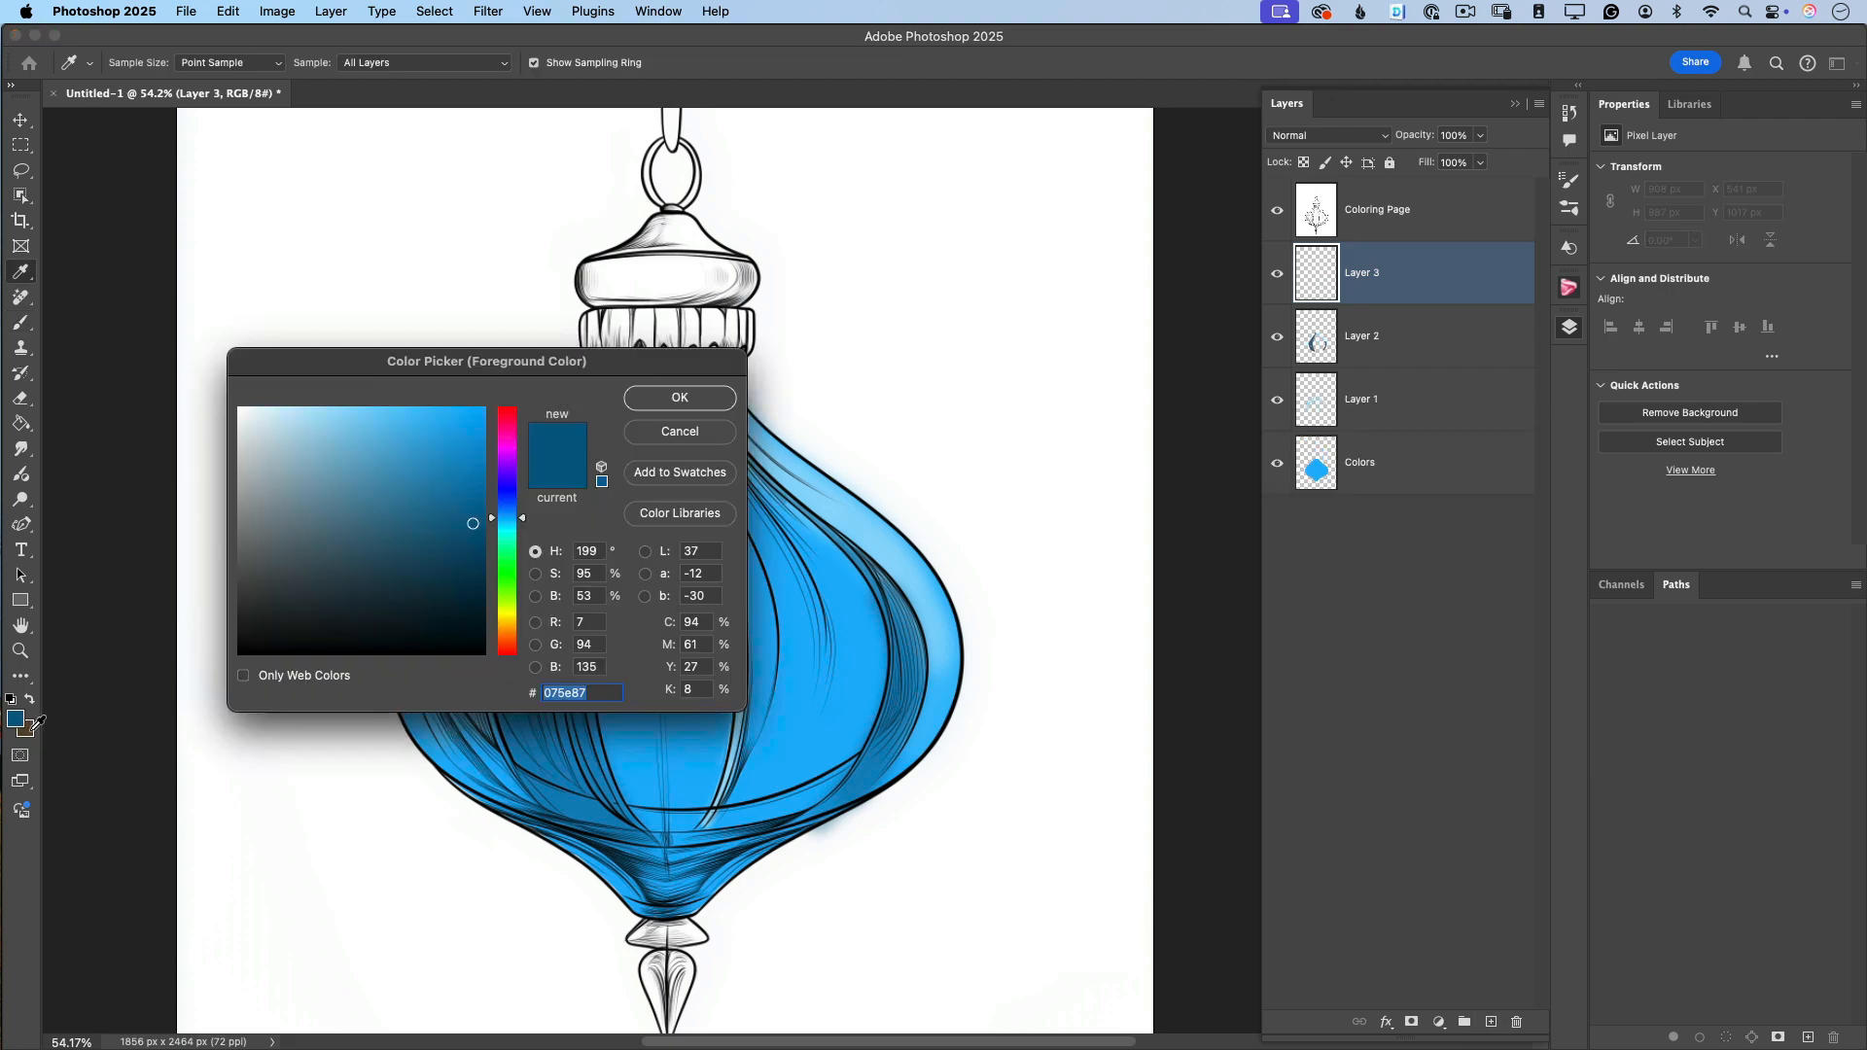
pyautogui.moveTo(324, 433); pyautogui.dragTo(292, 425)
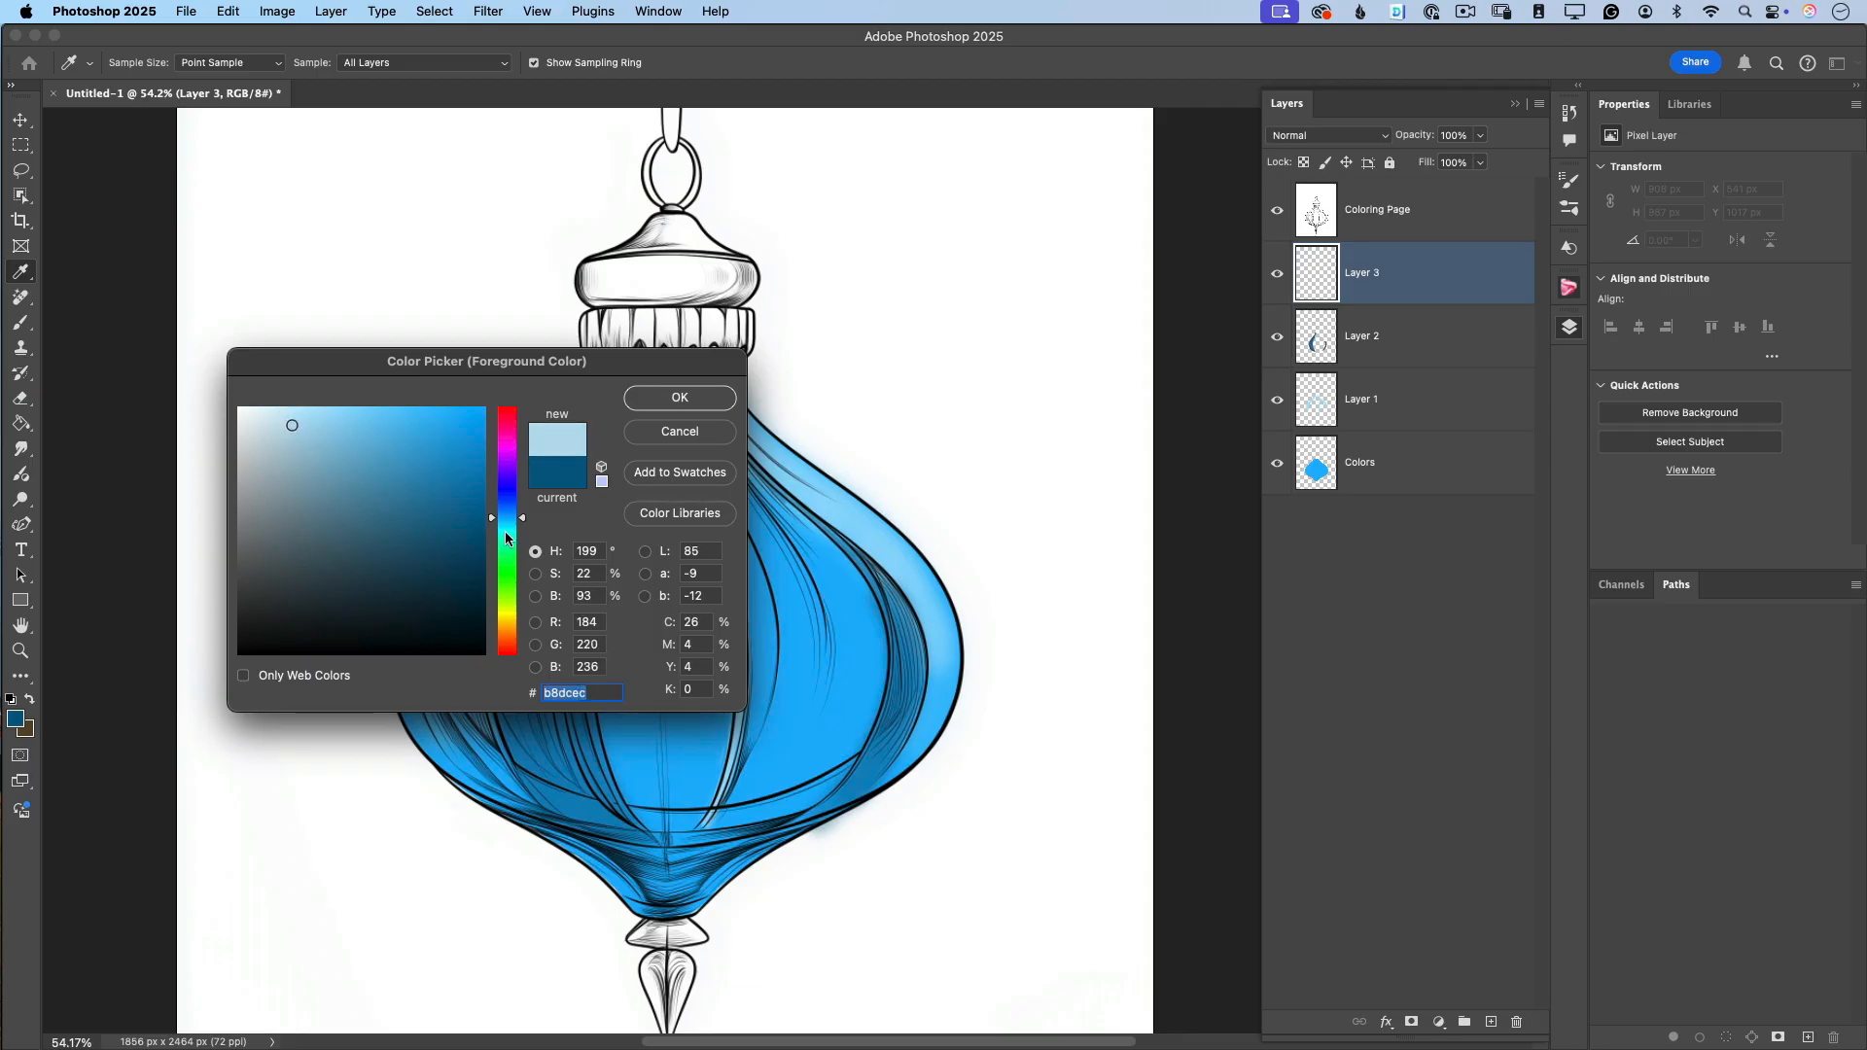
pyautogui.click(506, 623)
pyautogui.moveTo(506, 622); pyautogui.dragTo(506, 619)
pyautogui.moveTo(383, 422); pyautogui.dragTo(367, 410)
pyautogui.click(678, 397)
# Paint a faint yellow glow over the ornament's center and right panels with a 150 px brush at 19% opacity.
pyautogui.press('b')
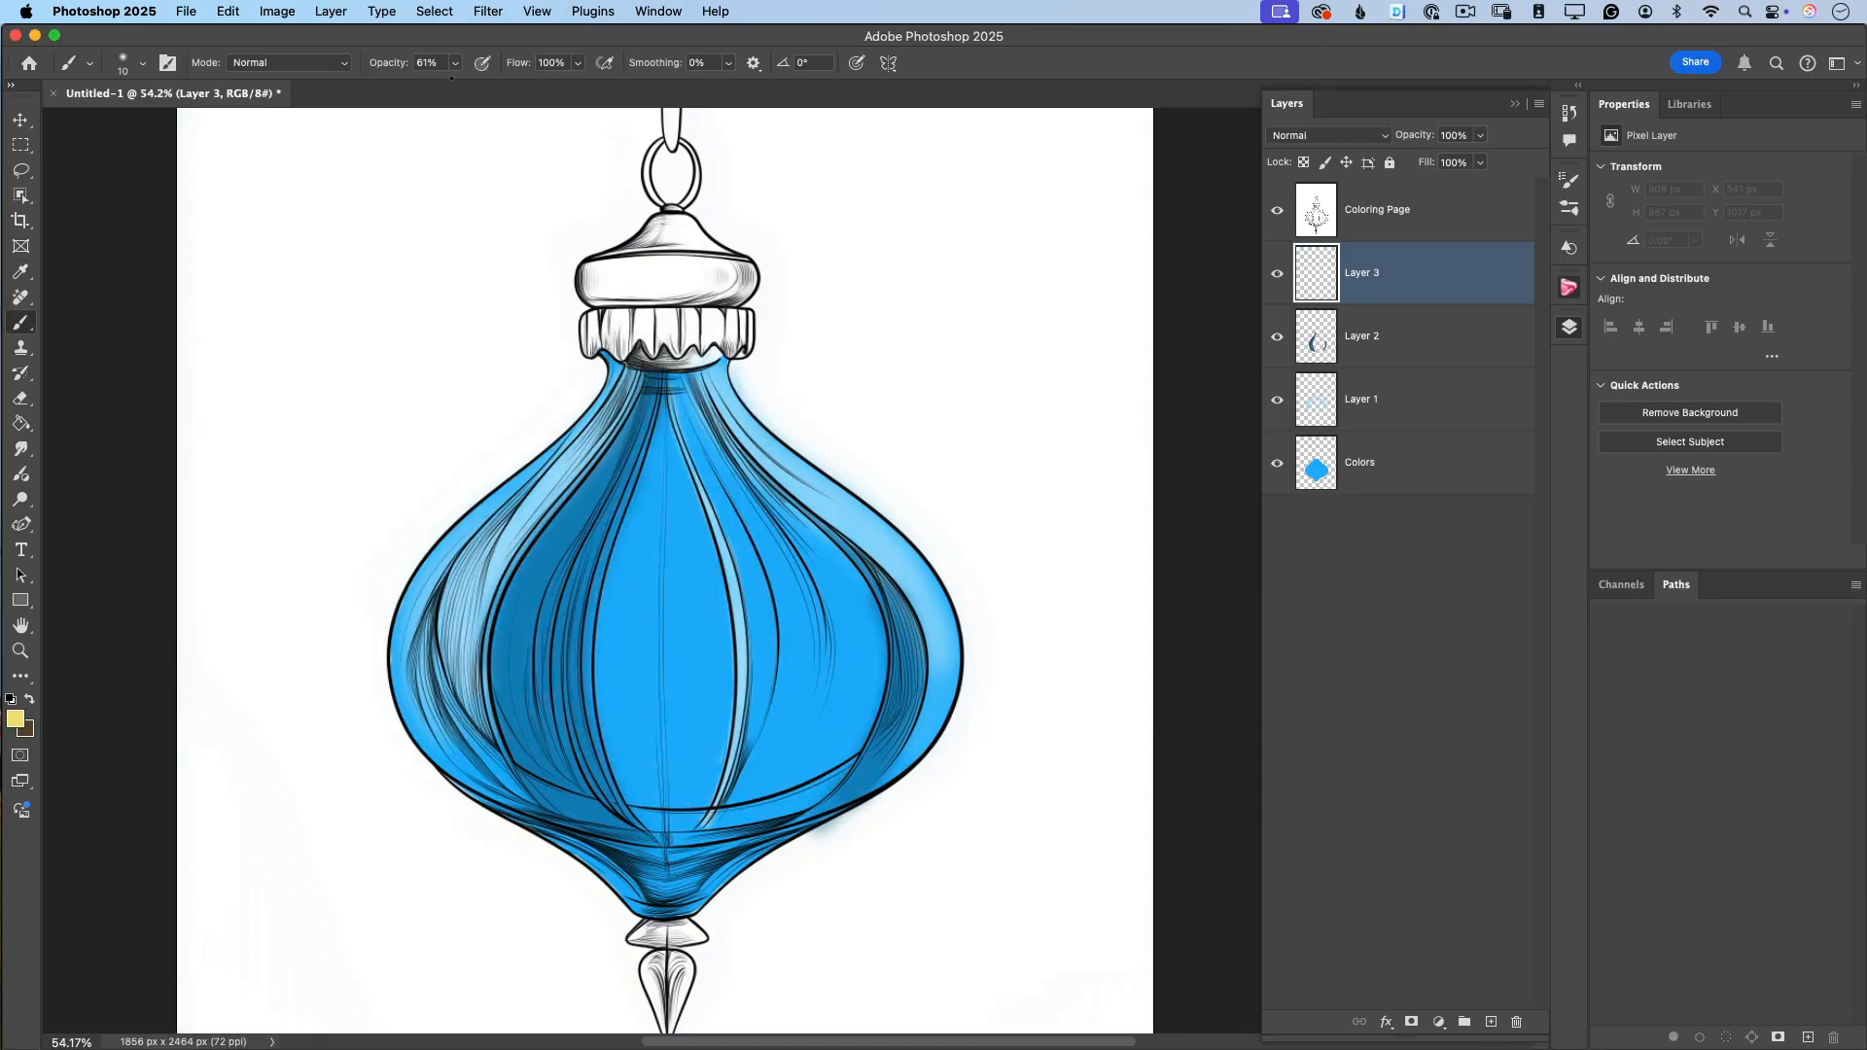
pyautogui.click(455, 63)
pyautogui.moveTo(458, 87); pyautogui.dragTo(419, 97)
pyautogui.press(']')
pyautogui.press(']')
pyautogui.press(']')
pyautogui.press(']')
pyautogui.press(']')
pyautogui.press(']')
pyautogui.moveTo(807, 632)
pyautogui.mouseDown()
pyautogui.moveTo(824, 573)
pyautogui.moveTo(846, 680)
pyautogui.moveTo(774, 748)
pyautogui.moveTo(792, 575)
pyautogui.moveTo(769, 546)
pyautogui.moveTo(798, 674)
pyautogui.moveTo(737, 790)
pyautogui.moveTo(765, 553)
pyautogui.moveTo(697, 417)
pyautogui.moveTo(772, 710)
pyautogui.moveTo(766, 791)
pyautogui.moveTo(844, 706)
pyautogui.moveTo(704, 850)
pyautogui.moveTo(619, 629)
pyautogui.moveTo(675, 814)
pyautogui.moveTo(703, 701)
pyautogui.moveTo(666, 874)
pyautogui.moveTo(654, 461)
pyautogui.moveTo(681, 687)
pyautogui.moveTo(667, 487)
pyautogui.moveTo(703, 653)
pyautogui.moveTo(659, 761)
pyautogui.moveTo(622, 663)
pyautogui.moveTo(694, 805)
pyautogui.moveTo(711, 691)
pyautogui.moveTo(661, 866)
pyautogui.mouseUp()
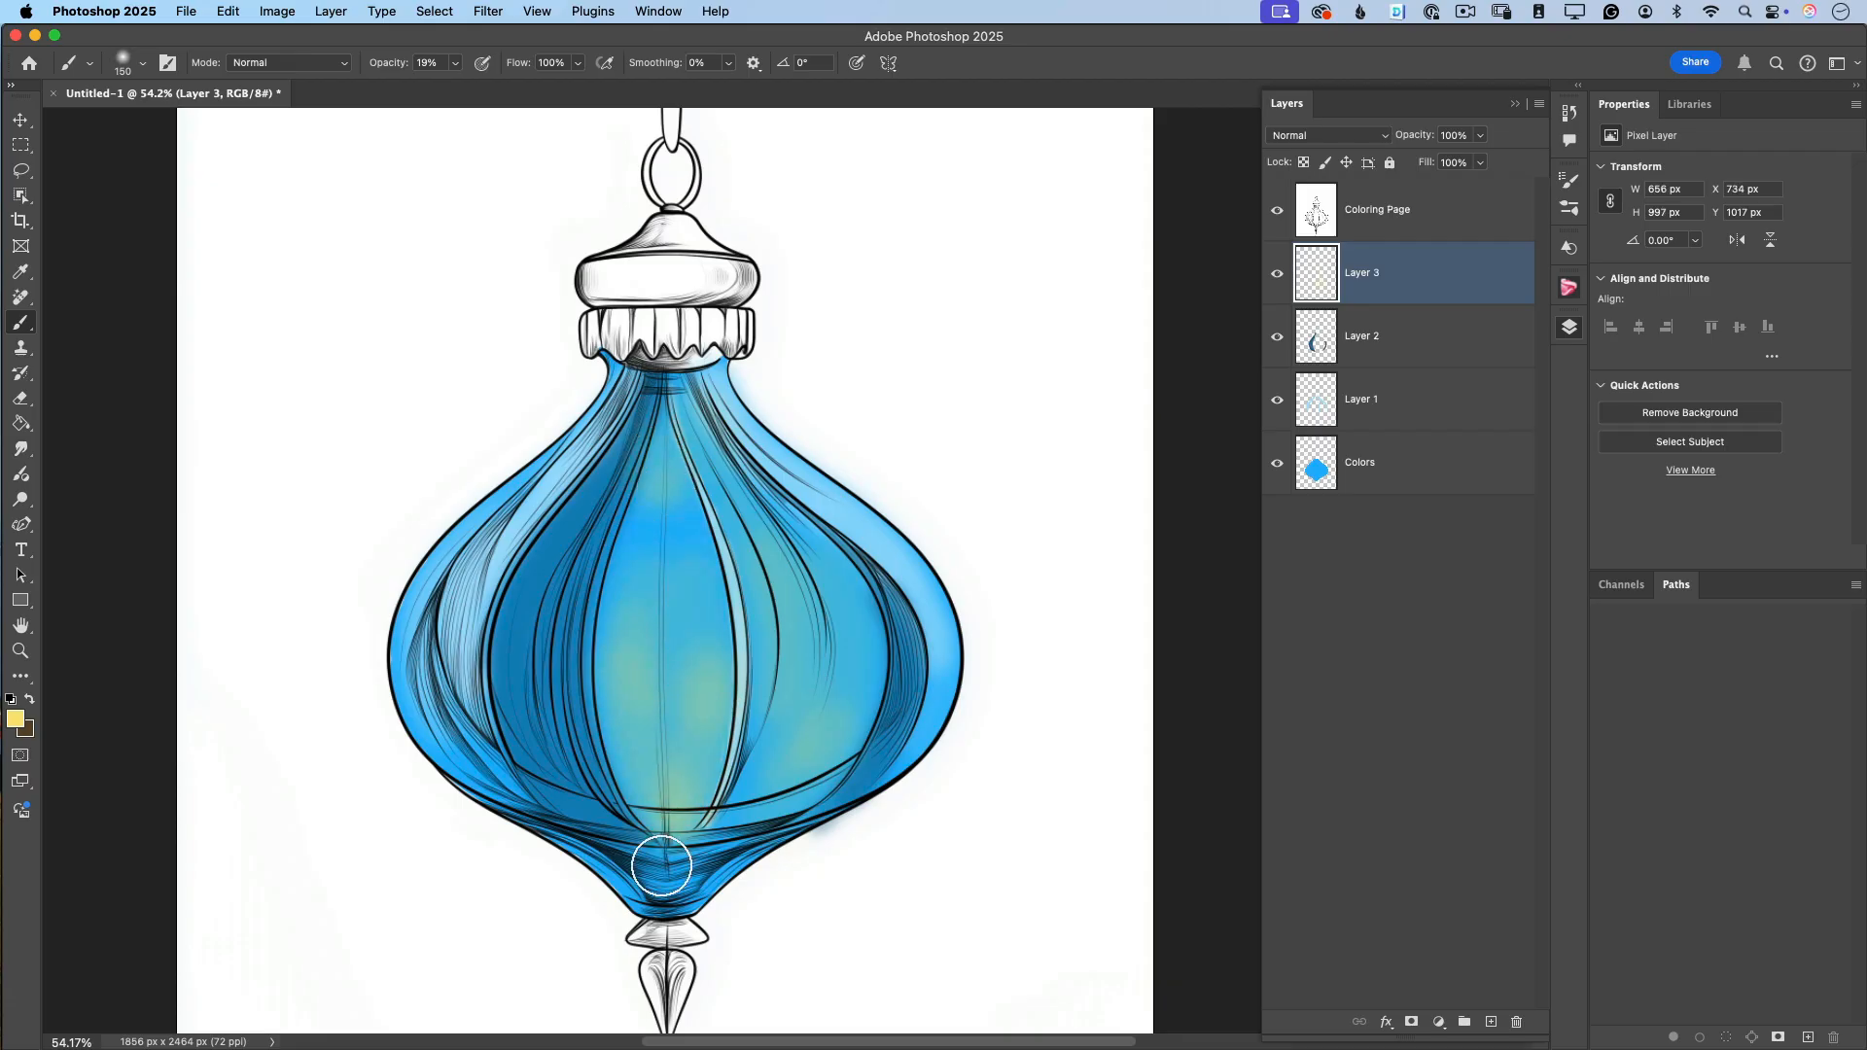
# Set the blending mode of the yellow glow layer, Layer 3, to Pin Light and its opacity to 80%.
pyautogui.click(1480, 135)
pyautogui.moveTo(1484, 161); pyautogui.dragTo(1457, 170)
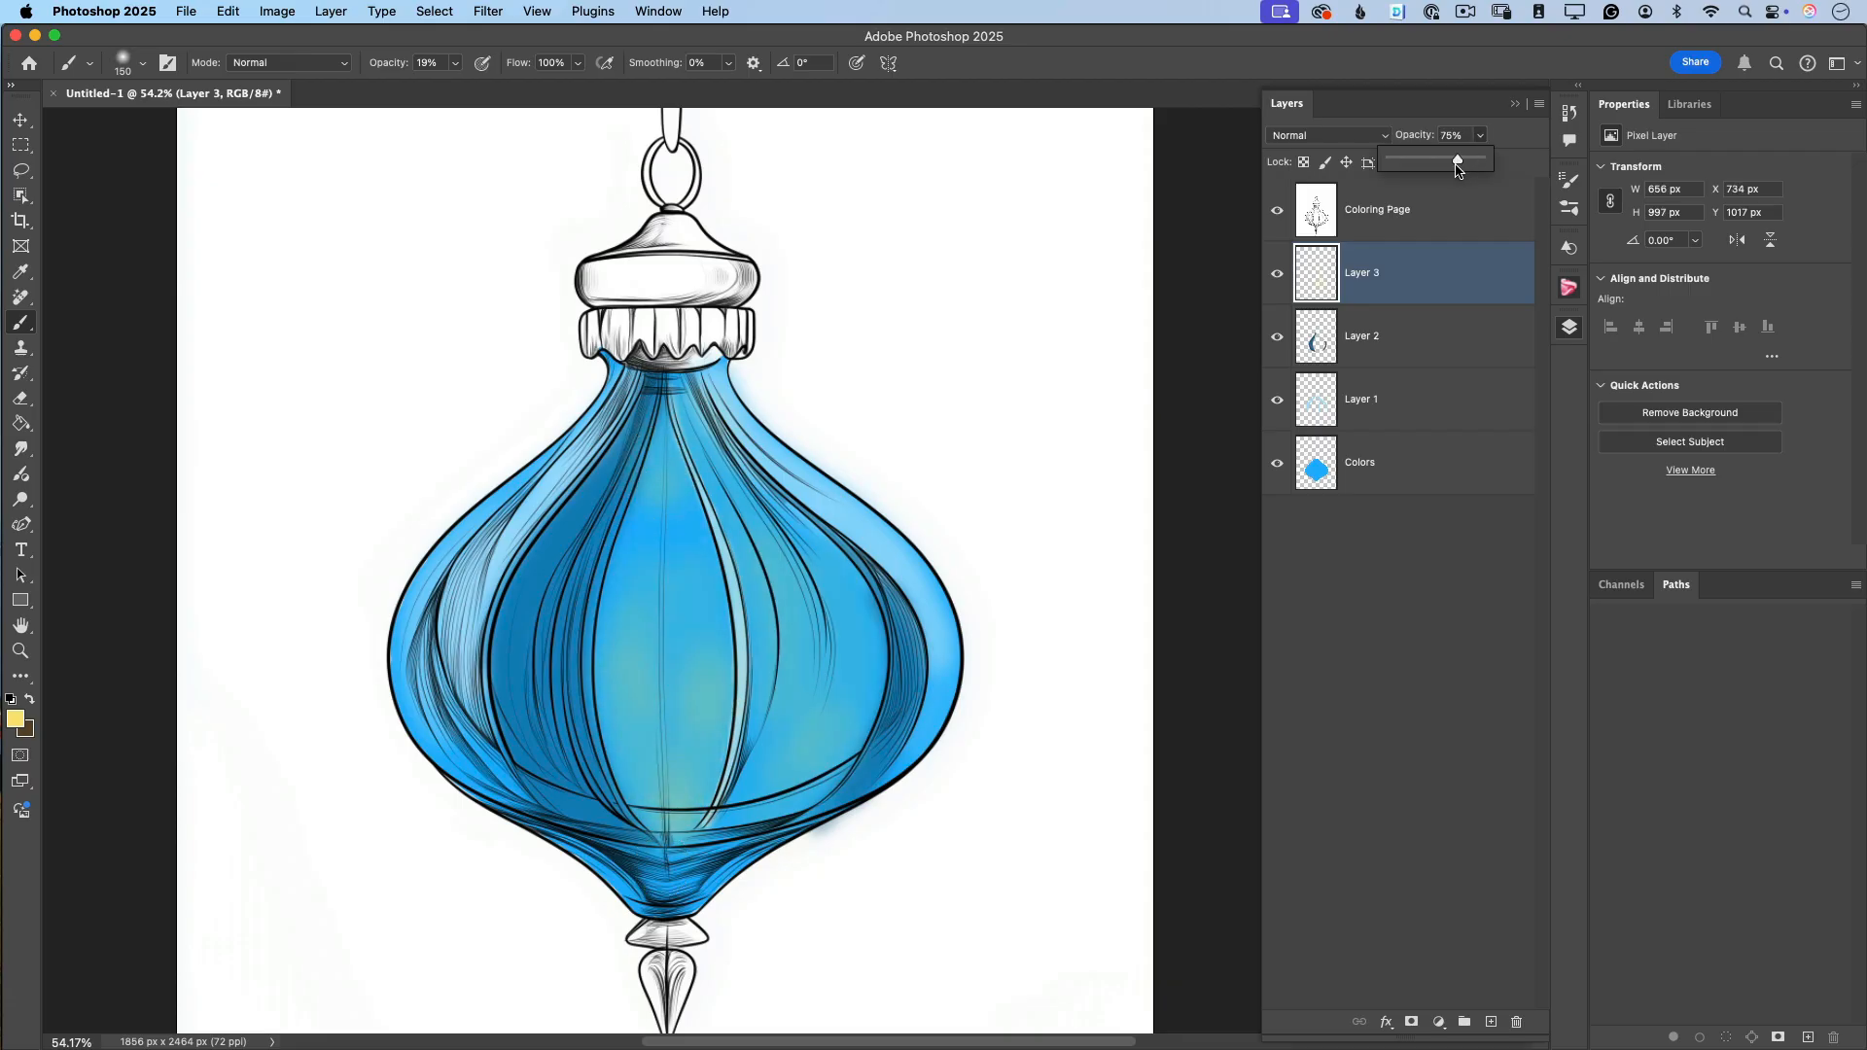
pyautogui.click(1380, 138)
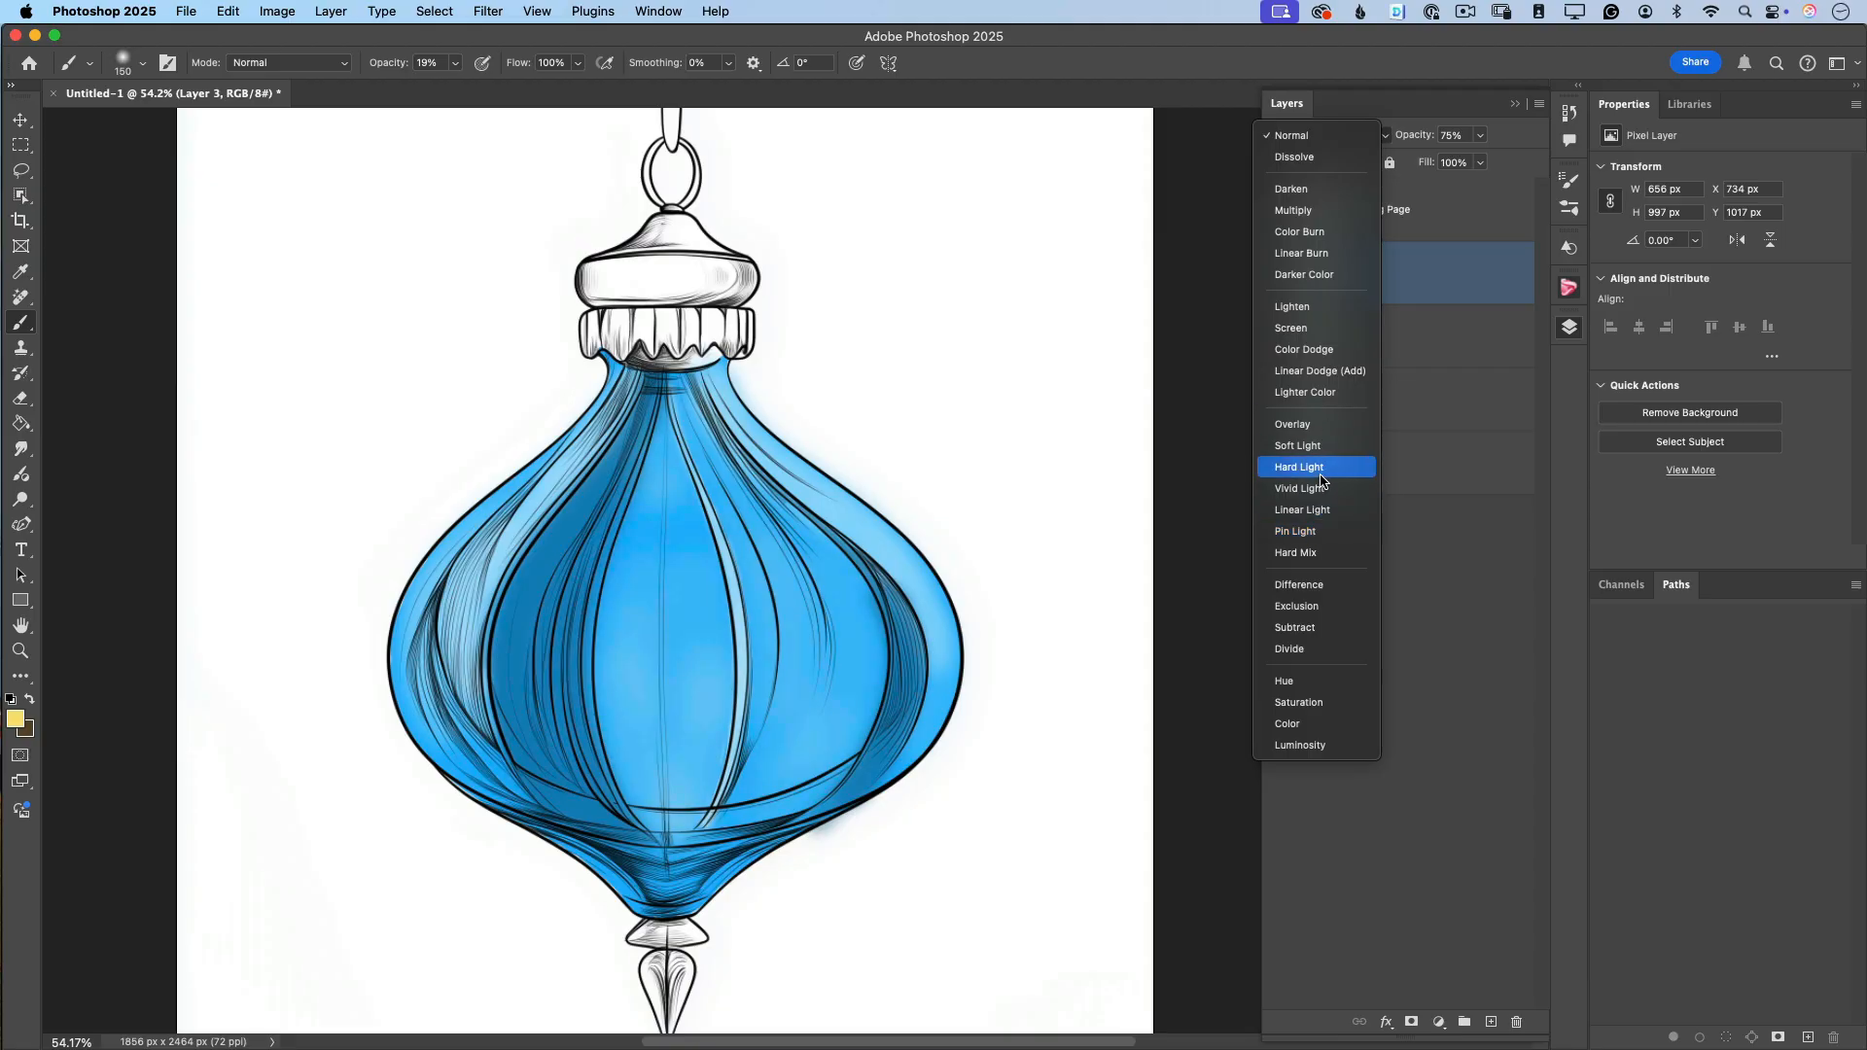
pyautogui.click(1325, 534)
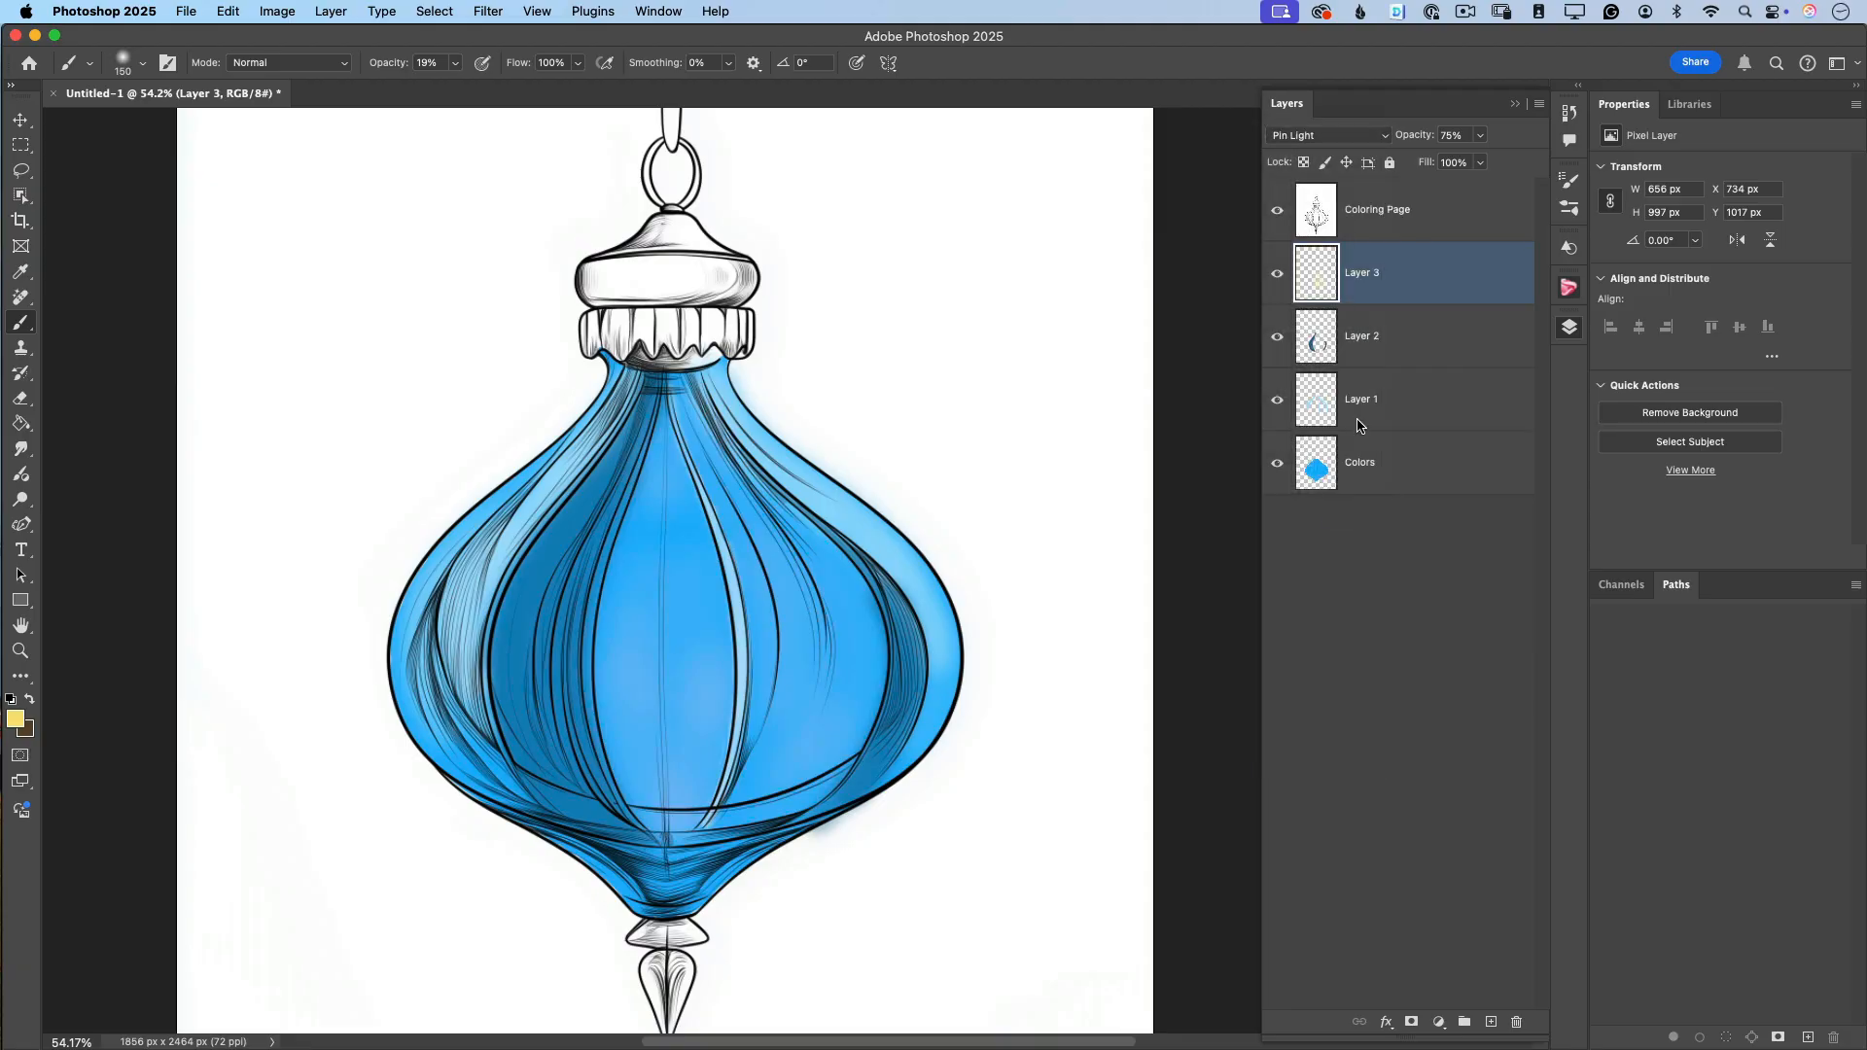
pyautogui.click(1480, 137)
pyautogui.moveTo(1481, 160); pyautogui.dragTo(1480, 160)
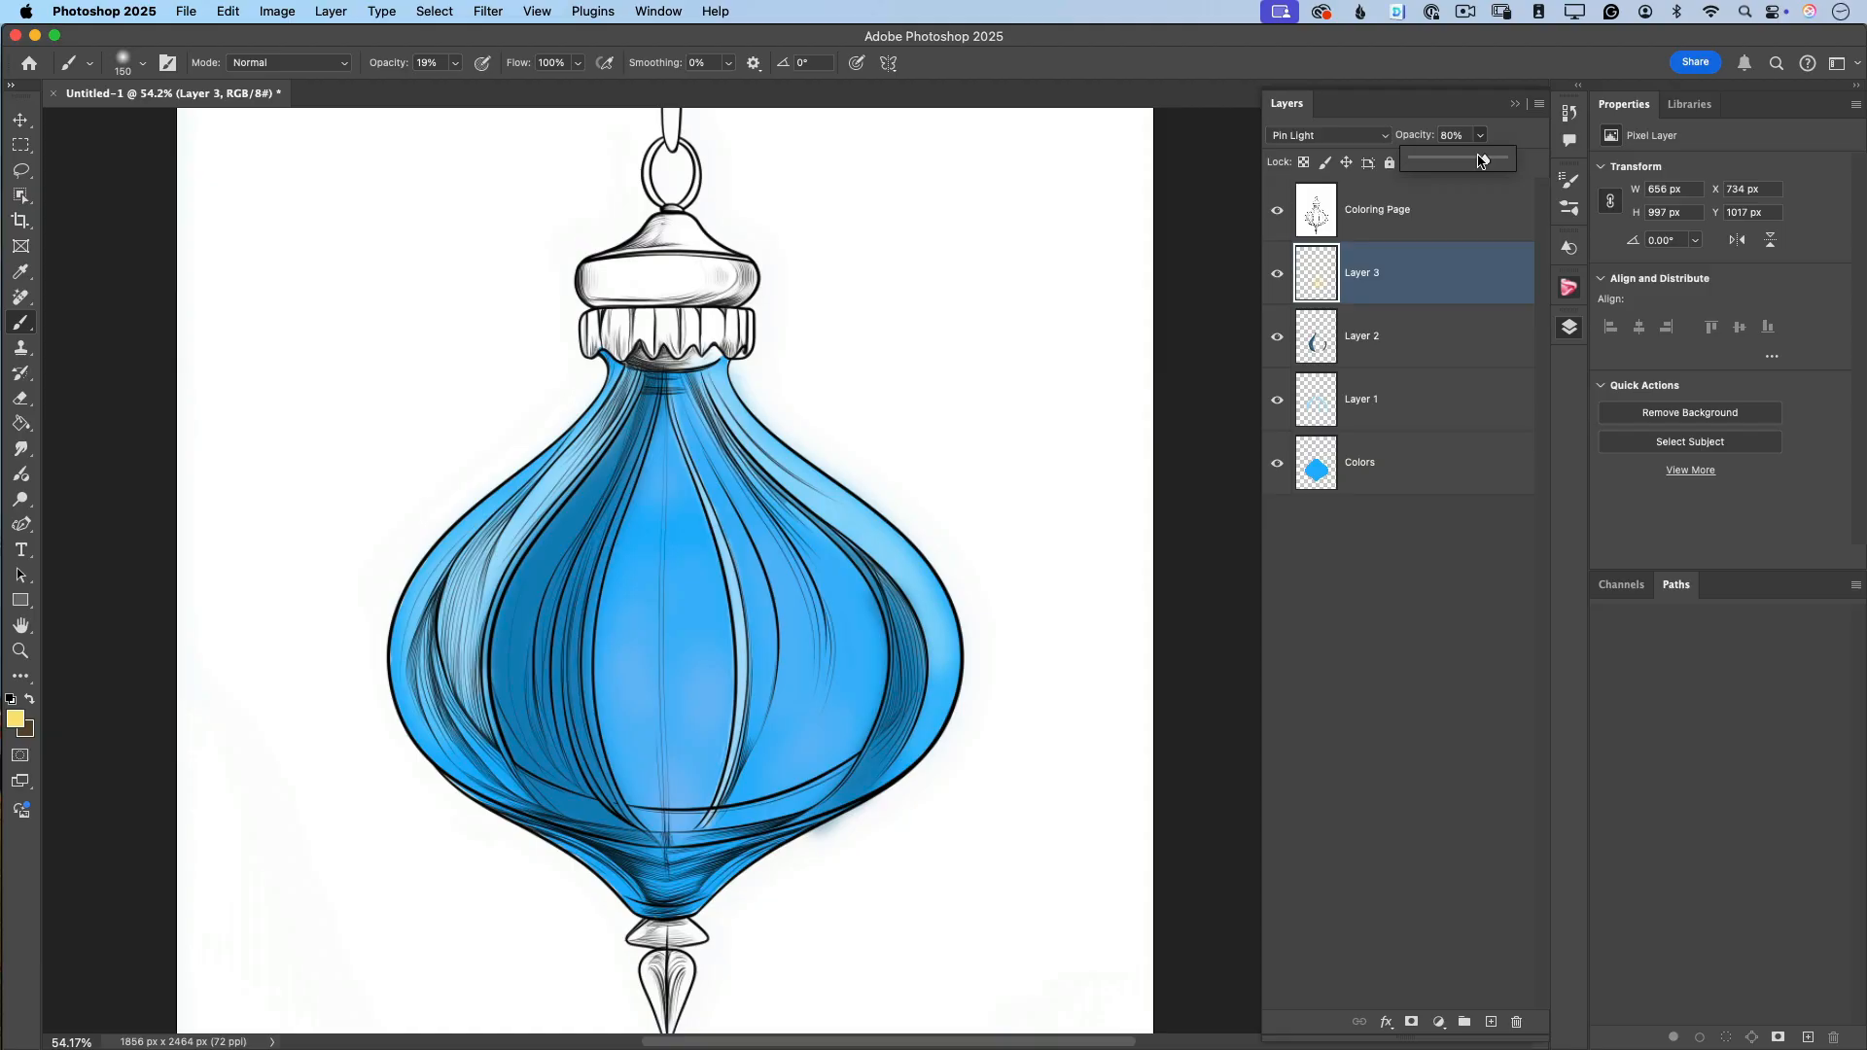
pyautogui.press('Return')
# Reduce the brush to 80 px and paint more yellow glow over the center panel and the dark panel to its left.
pyautogui.press('[')
pyautogui.press('[')
pyautogui.press('[')
pyautogui.press('[')
pyautogui.moveTo(682, 386)
pyautogui.mouseDown()
pyautogui.moveTo(761, 567)
pyautogui.moveTo(728, 553)
pyautogui.moveTo(666, 410)
pyautogui.moveTo(626, 710)
pyautogui.moveTo(679, 725)
pyautogui.moveTo(648, 520)
pyautogui.moveTo(679, 851)
pyautogui.moveTo(639, 658)
pyautogui.moveTo(633, 547)
pyautogui.moveTo(669, 862)
pyautogui.moveTo(630, 667)
pyautogui.moveTo(678, 859)
pyautogui.moveTo(691, 746)
pyautogui.moveTo(682, 867)
pyautogui.moveTo(621, 870)
pyautogui.moveTo(590, 839)
pyautogui.moveTo(660, 907)
pyautogui.moveTo(672, 876)
pyautogui.moveTo(712, 866)
pyautogui.moveTo(679, 911)
pyautogui.moveTo(664, 393)
pyautogui.moveTo(642, 379)
pyautogui.moveTo(548, 557)
pyautogui.moveTo(651, 387)
pyautogui.moveTo(508, 692)
pyautogui.moveTo(505, 755)
pyautogui.mouseUp()
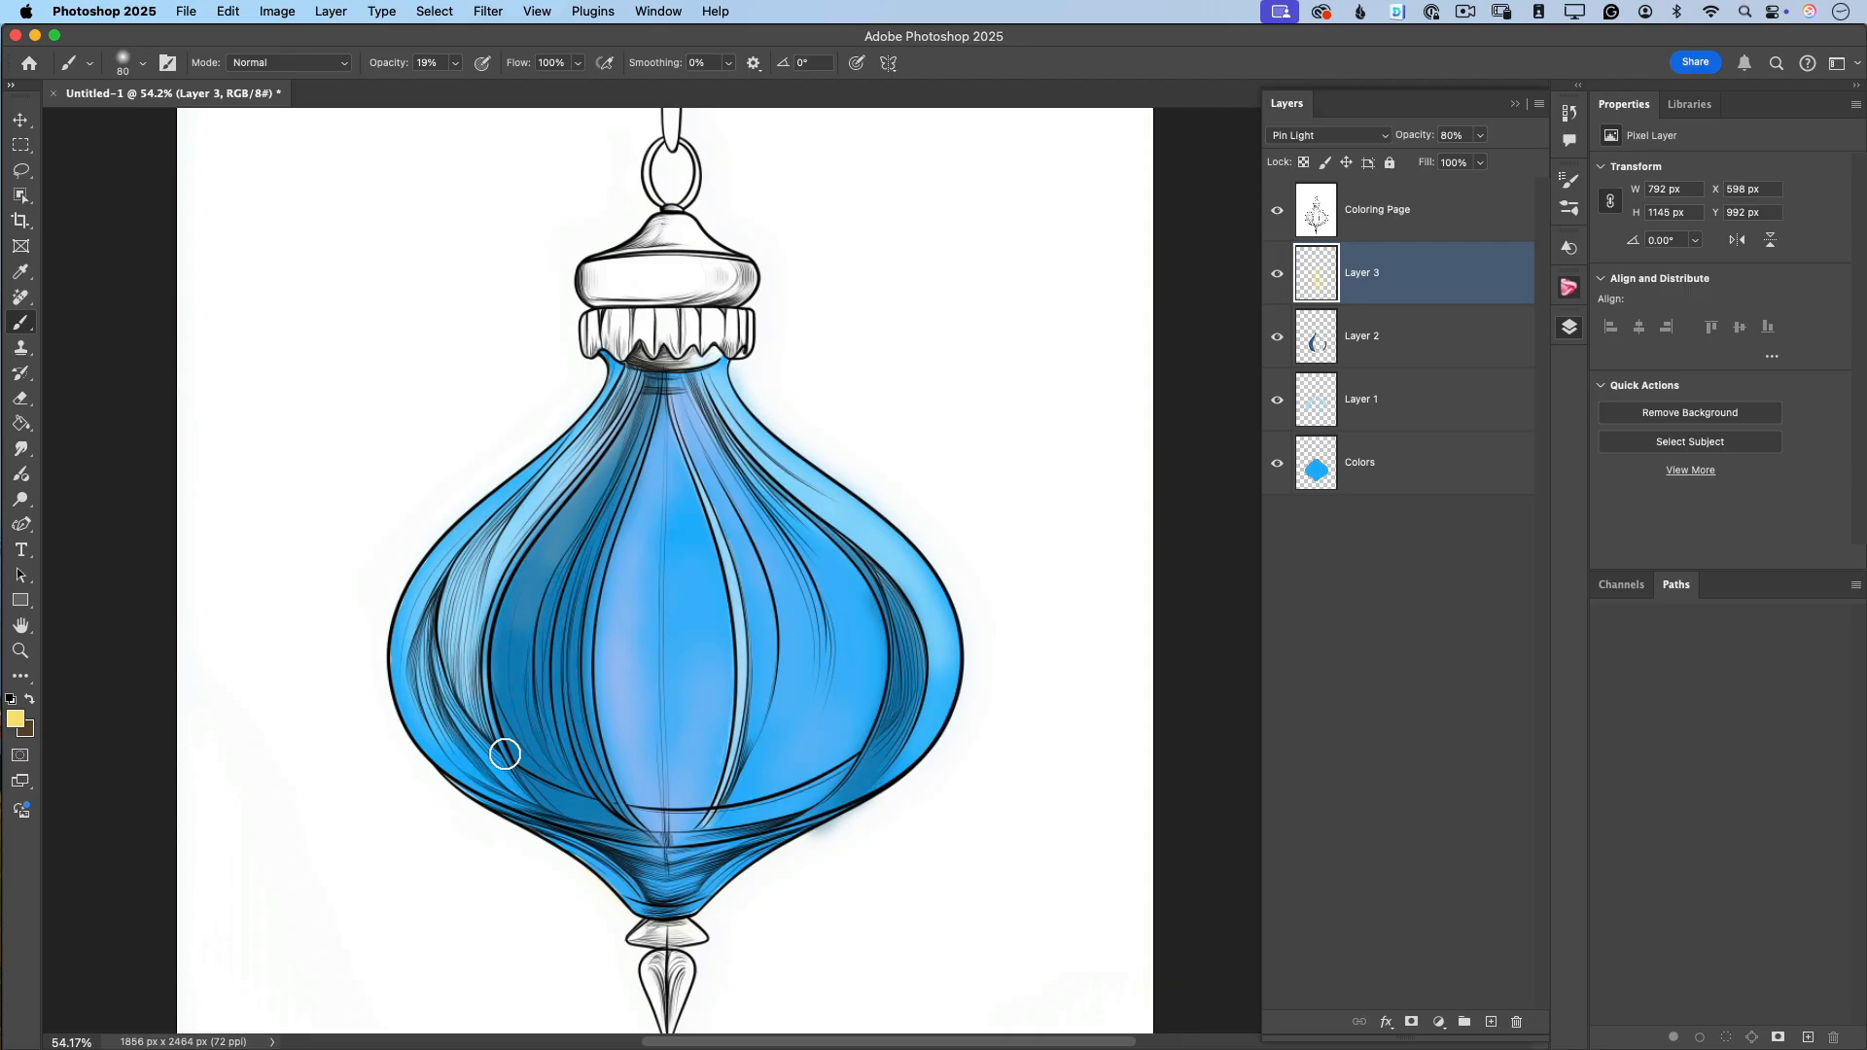
# Add a new layer above Layer 3 and raise the brush opacity to 100%.
pyautogui.click(1493, 1023)
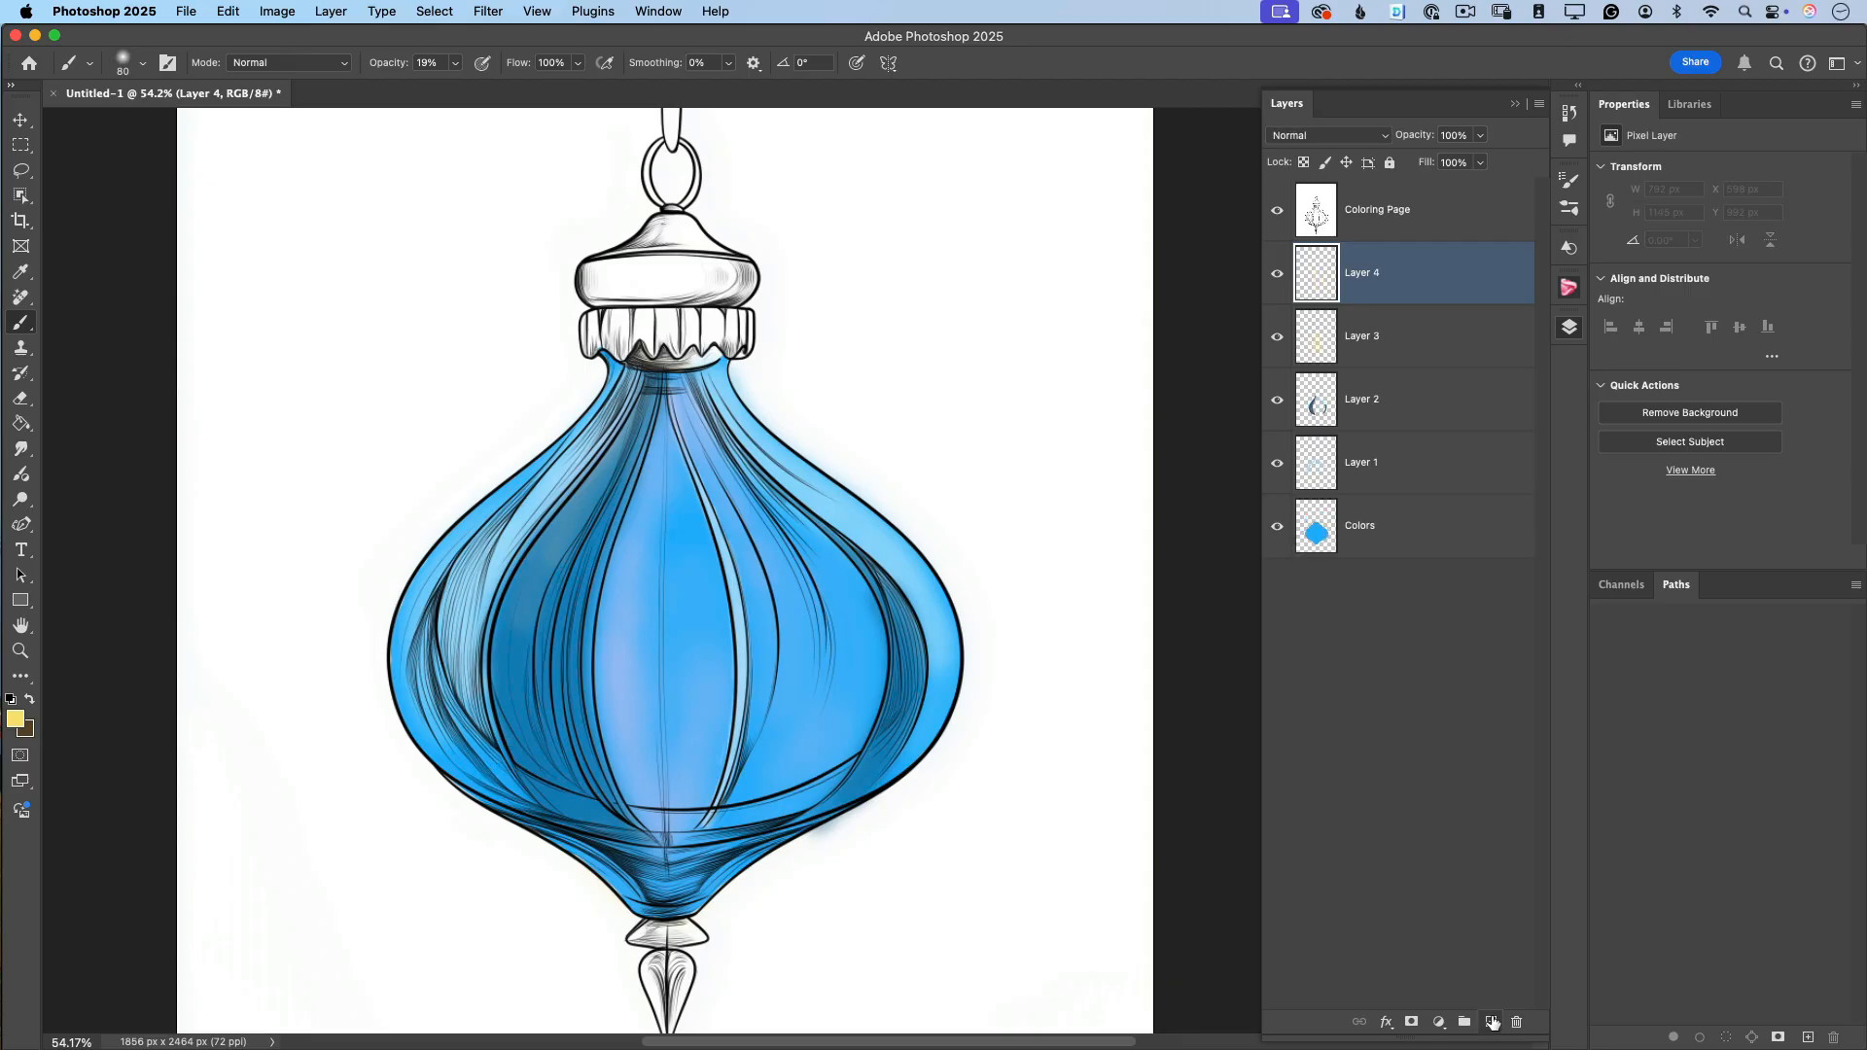
pyautogui.click(455, 63)
pyautogui.moveTo(453, 85); pyautogui.dragTo(608, 105)
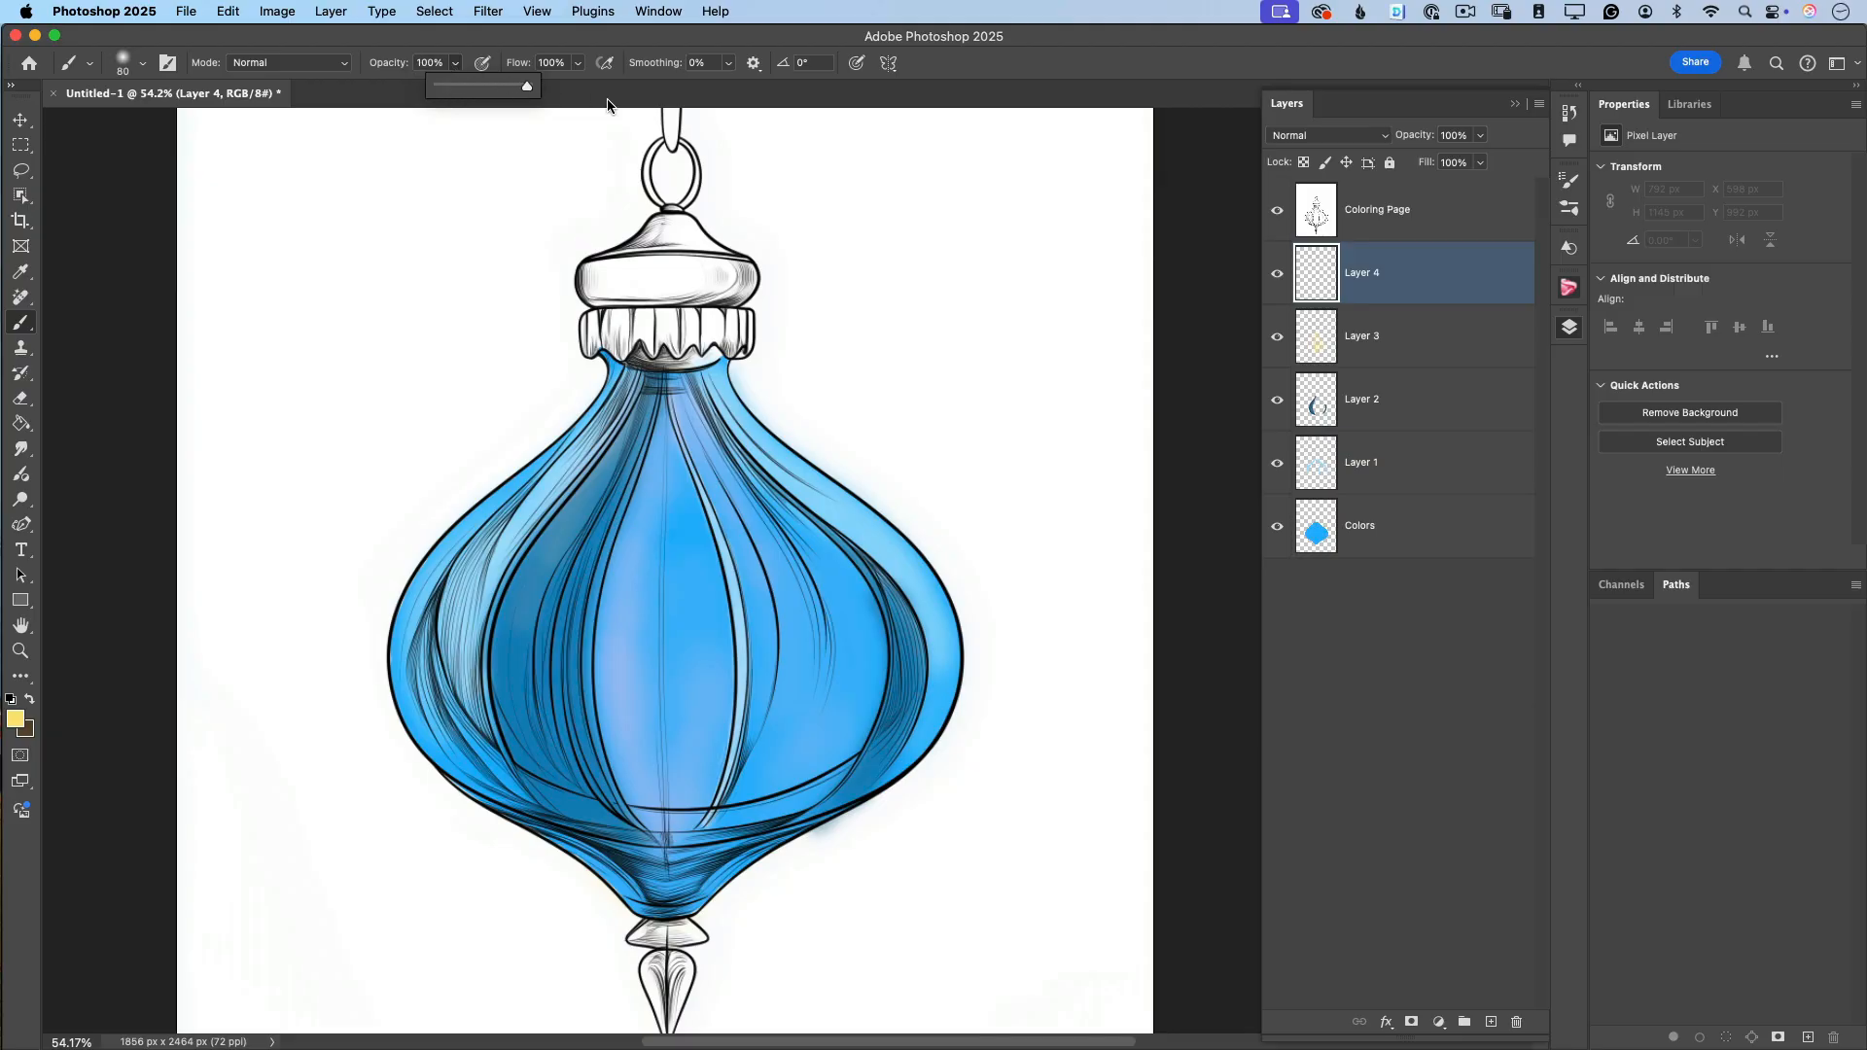
# Set the foreground color to orange f5a100 and reduce the brush to 35 px.
pyautogui.click(19, 717)
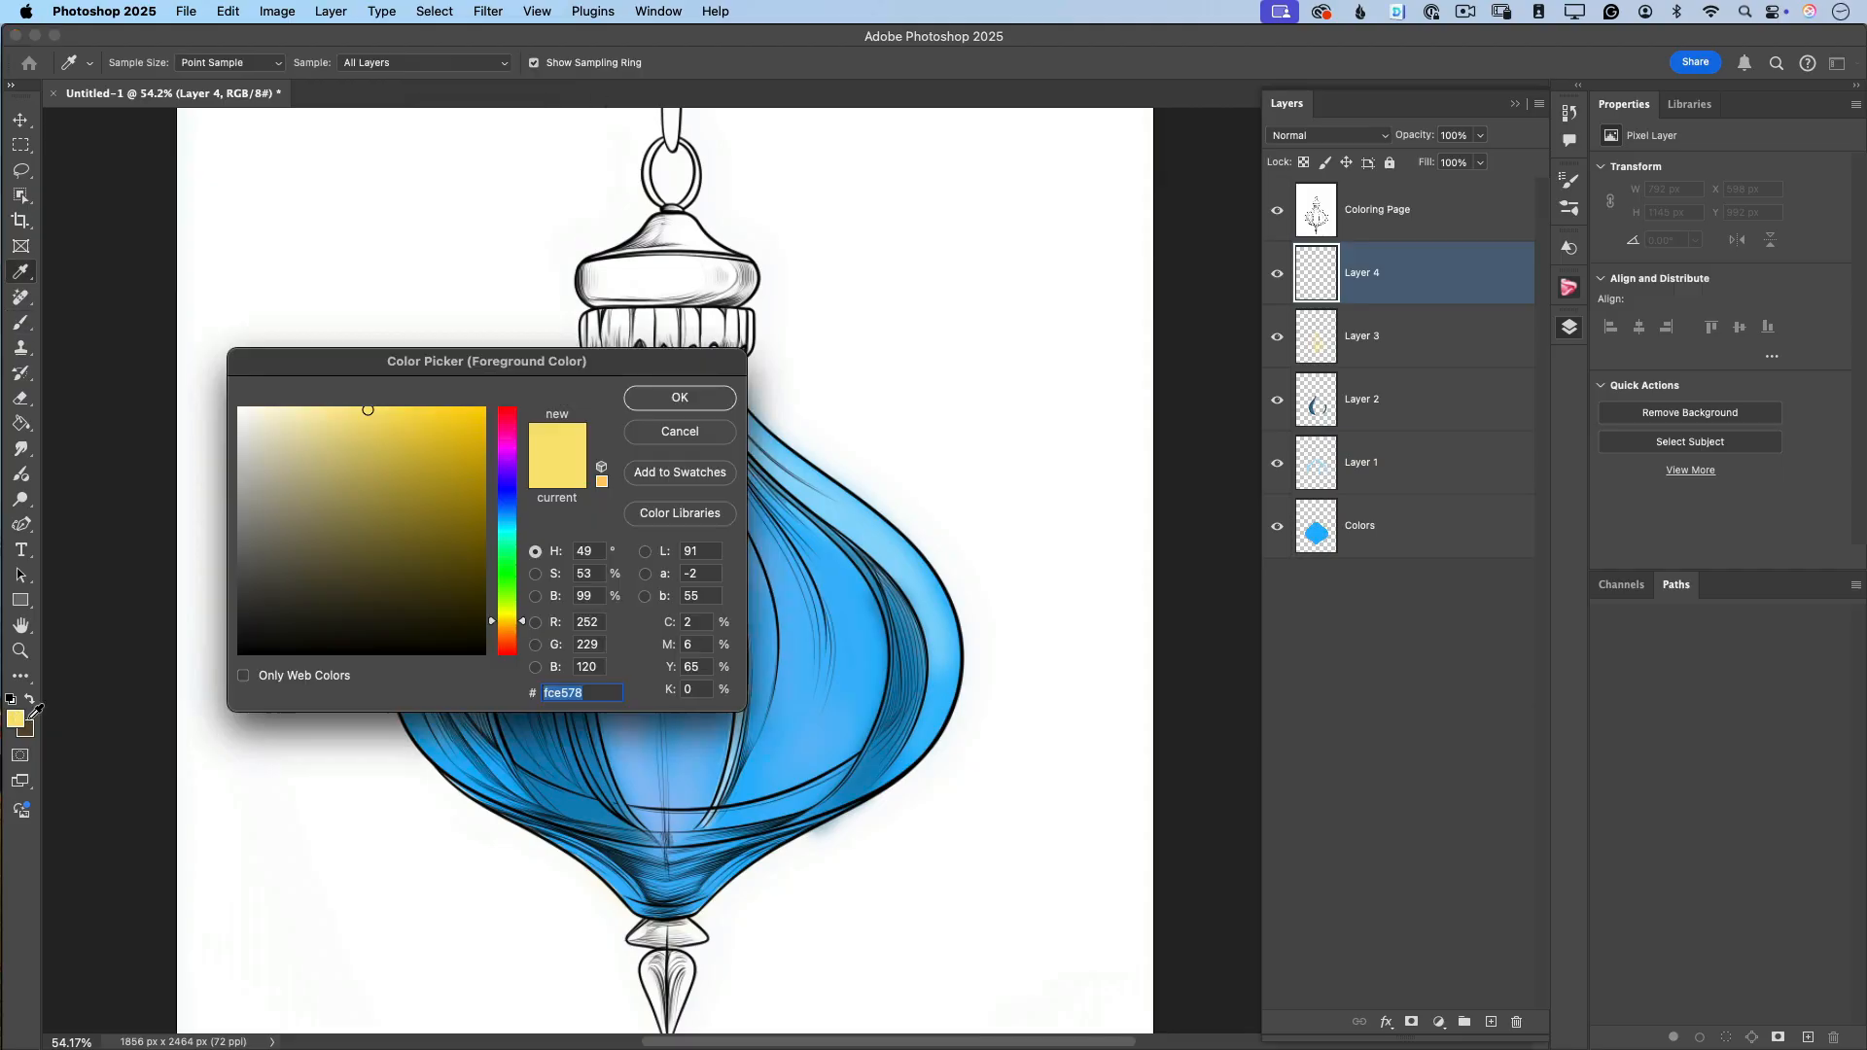
pyautogui.moveTo(473, 427); pyautogui.dragTo(516, 389)
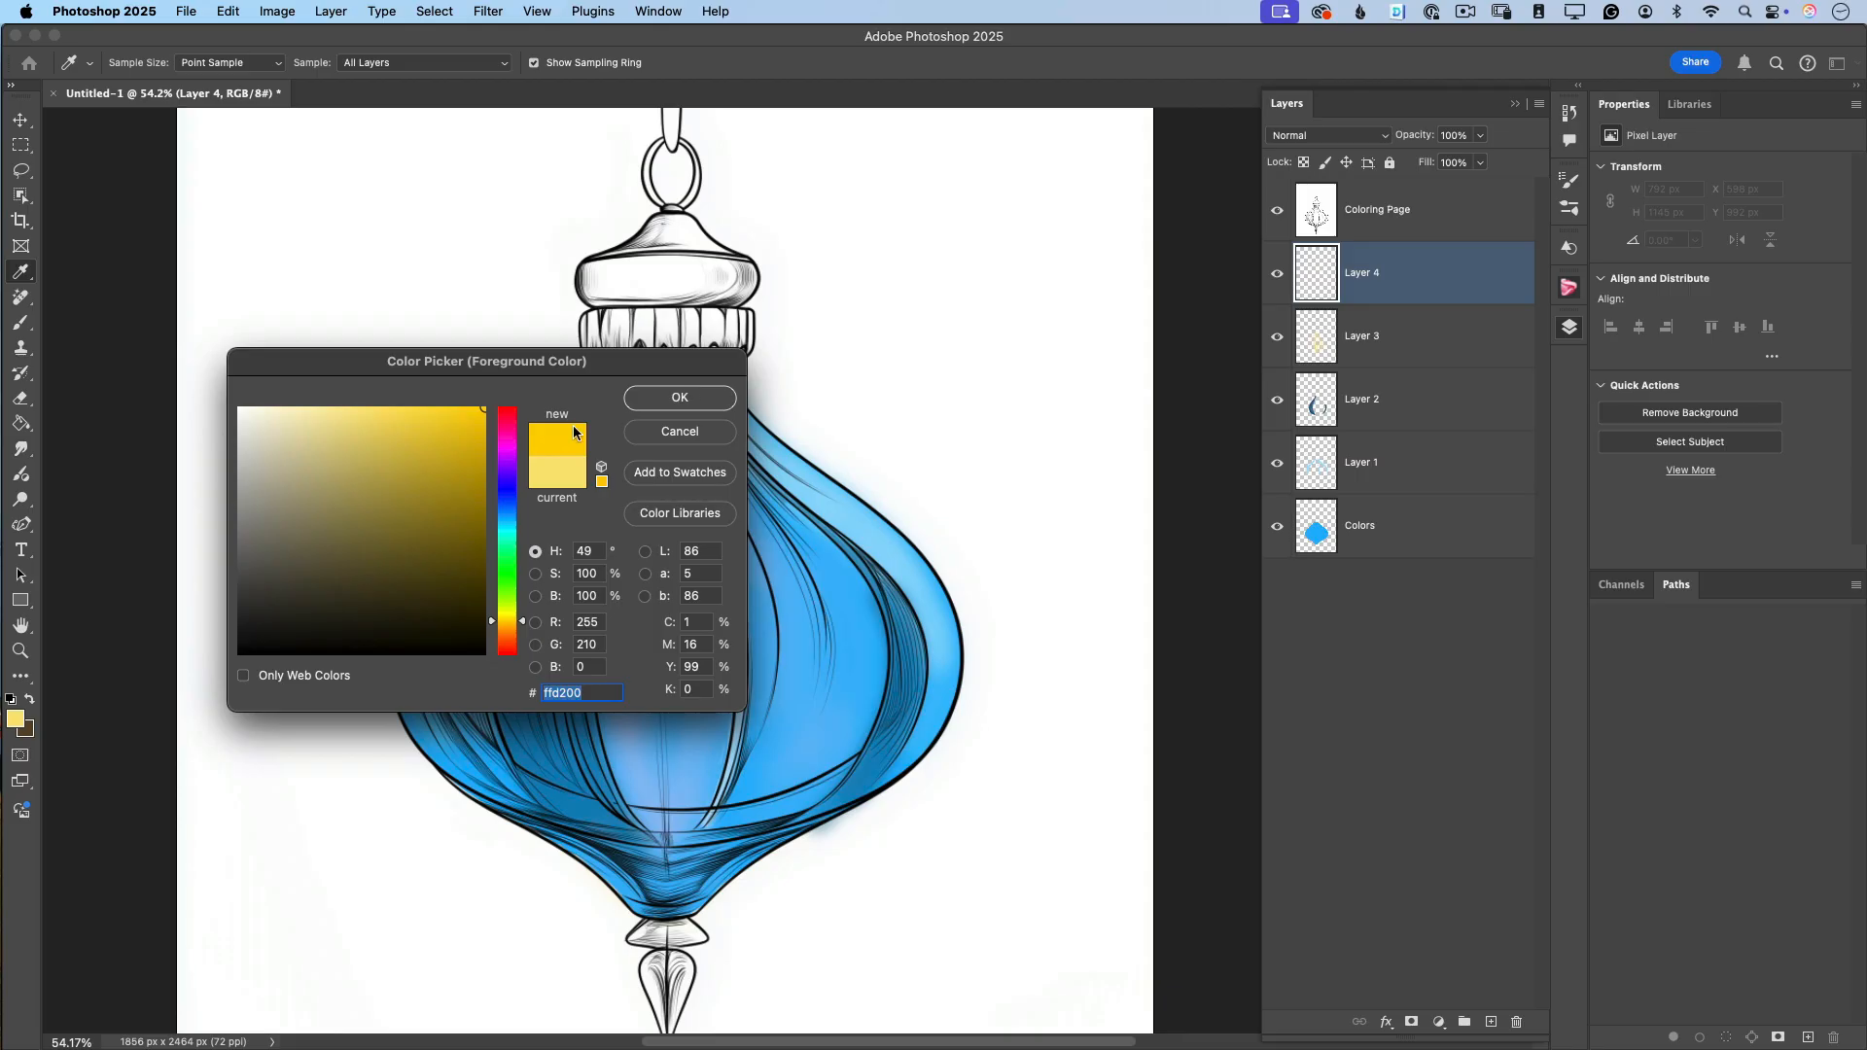
pyautogui.moveTo(472, 461)
pyautogui.mouseDown()
pyautogui.moveTo(491, 450)
pyautogui.moveTo(486, 416)
pyautogui.mouseUp()
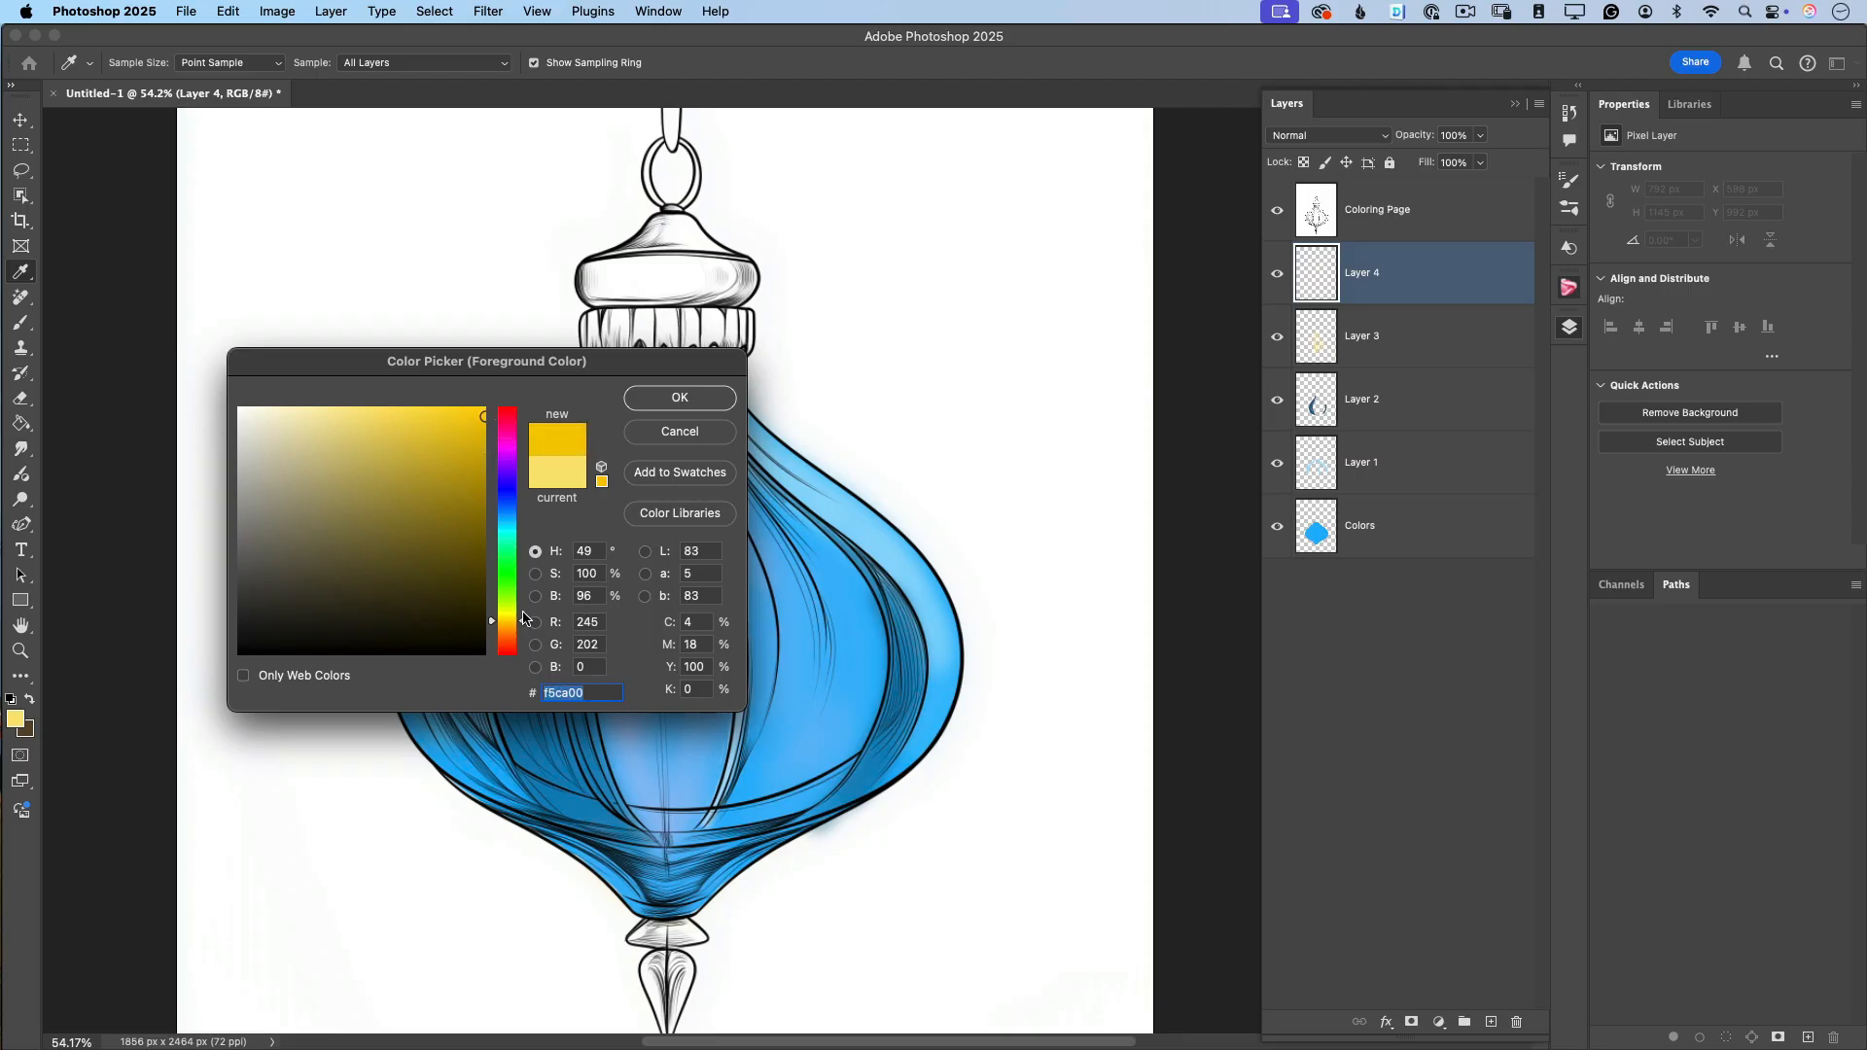
pyautogui.moveTo(522, 625); pyautogui.dragTo(522, 628)
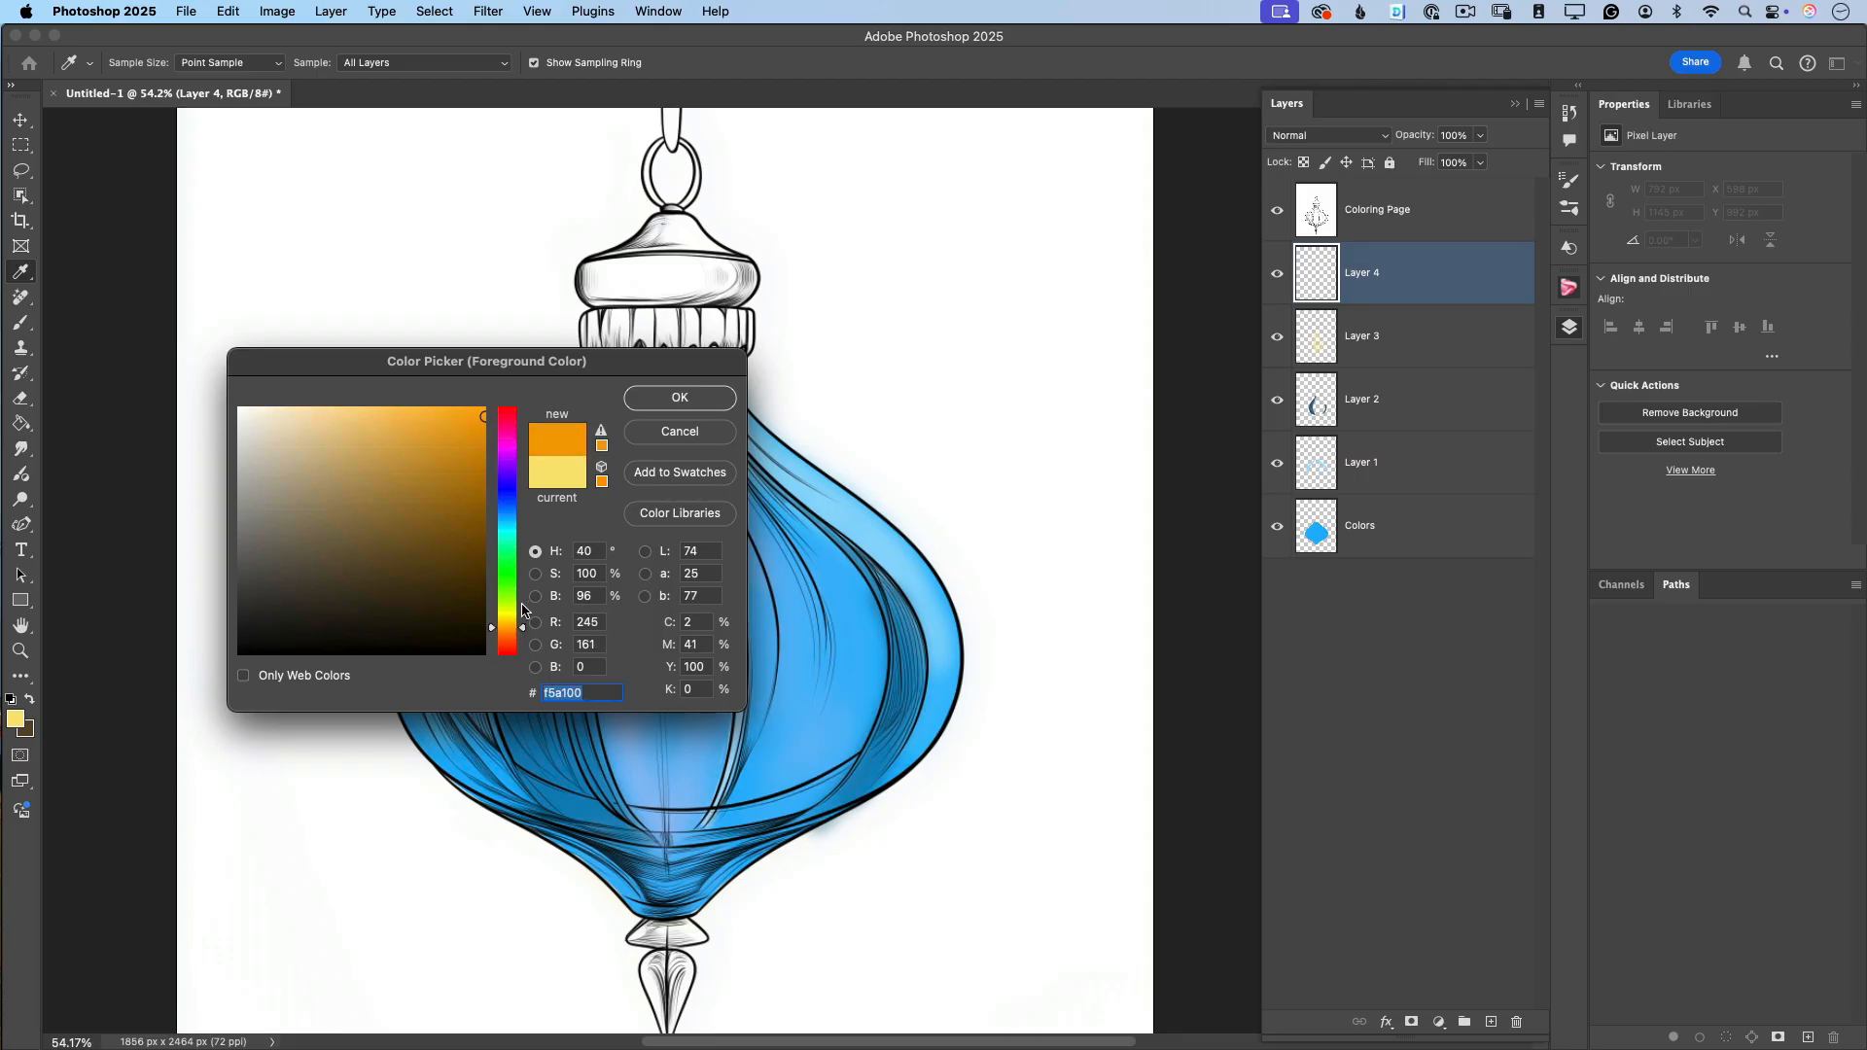
pyautogui.click(680, 399)
pyautogui.press('[')
pyautogui.press('[')
pyautogui.press('[')
pyautogui.press('[')
pyautogui.press('[')
pyautogui.press('[')
pyautogui.press('[')
pyautogui.press('[')
pyautogui.press('[')
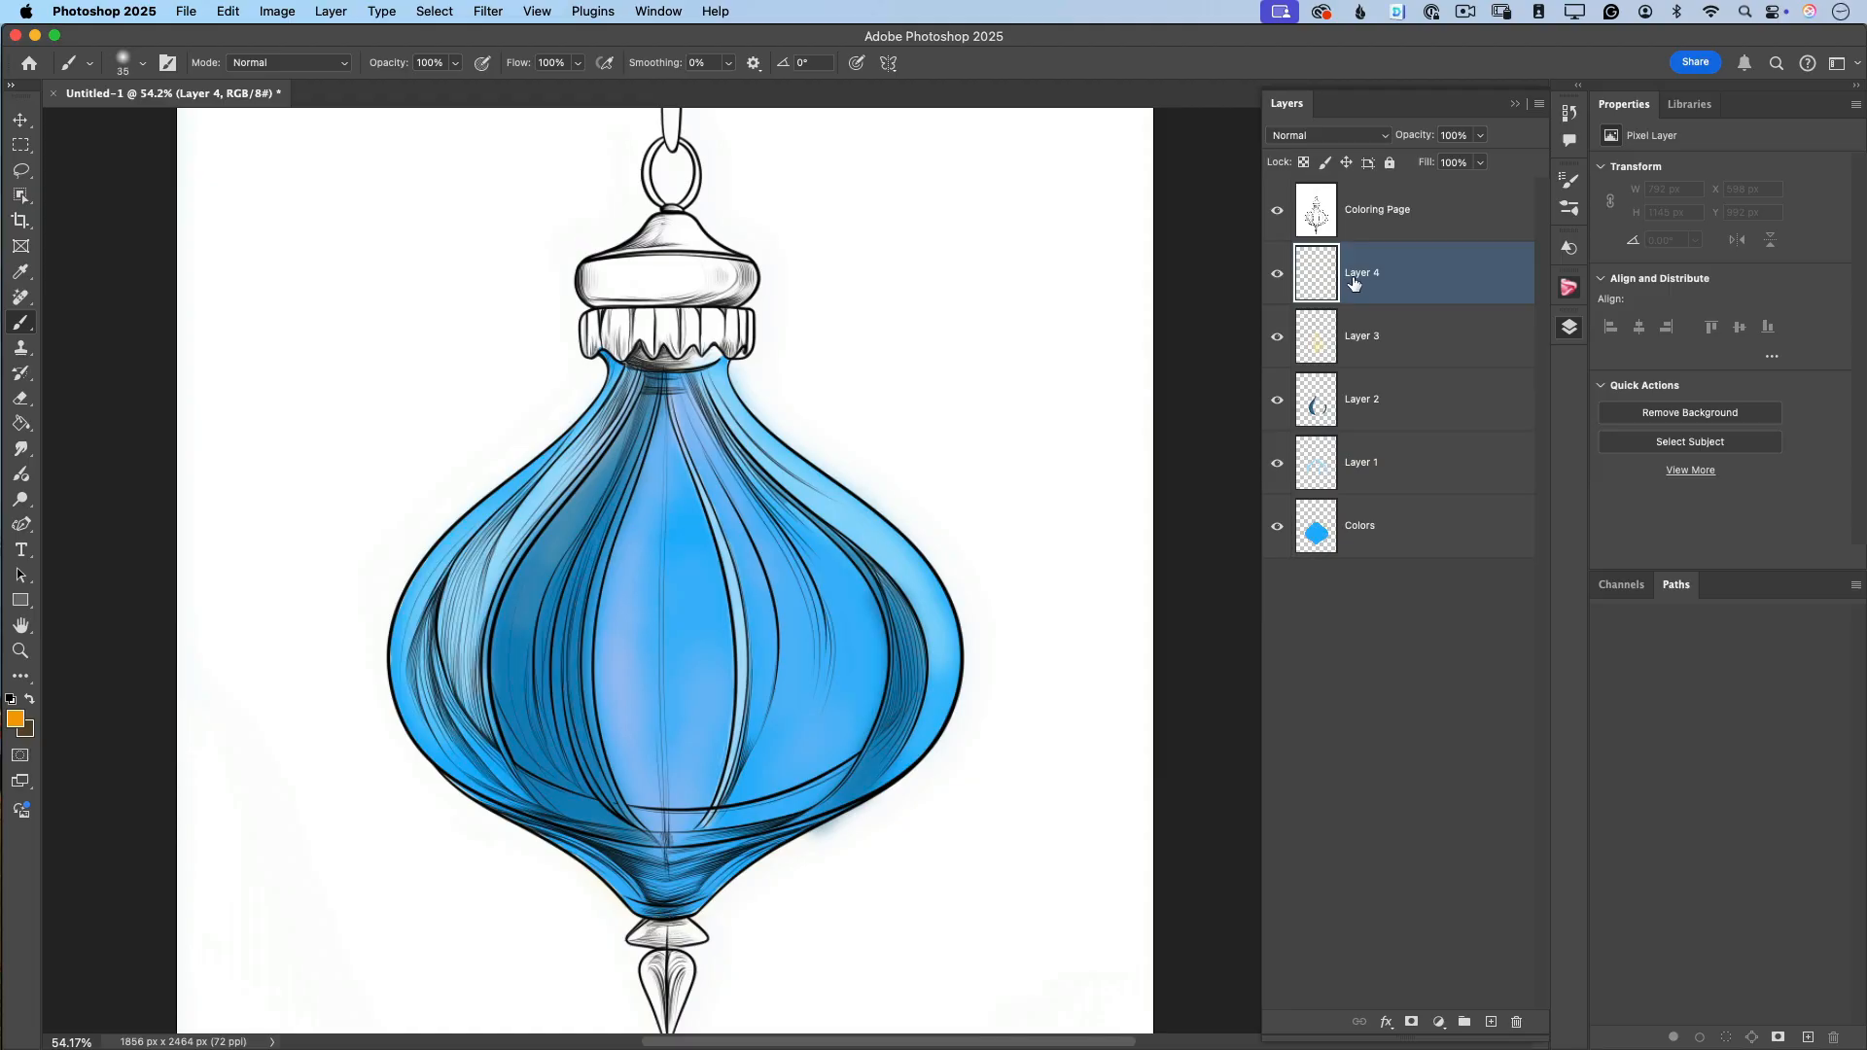
# Paint the bead and the pointed tip at the ornament's bottom end orange on Layer 4.
pyautogui.moveTo(665, 932)
pyautogui.mouseDown()
pyautogui.moveTo(639, 938)
pyautogui.moveTo(691, 927)
pyautogui.mouseUp()
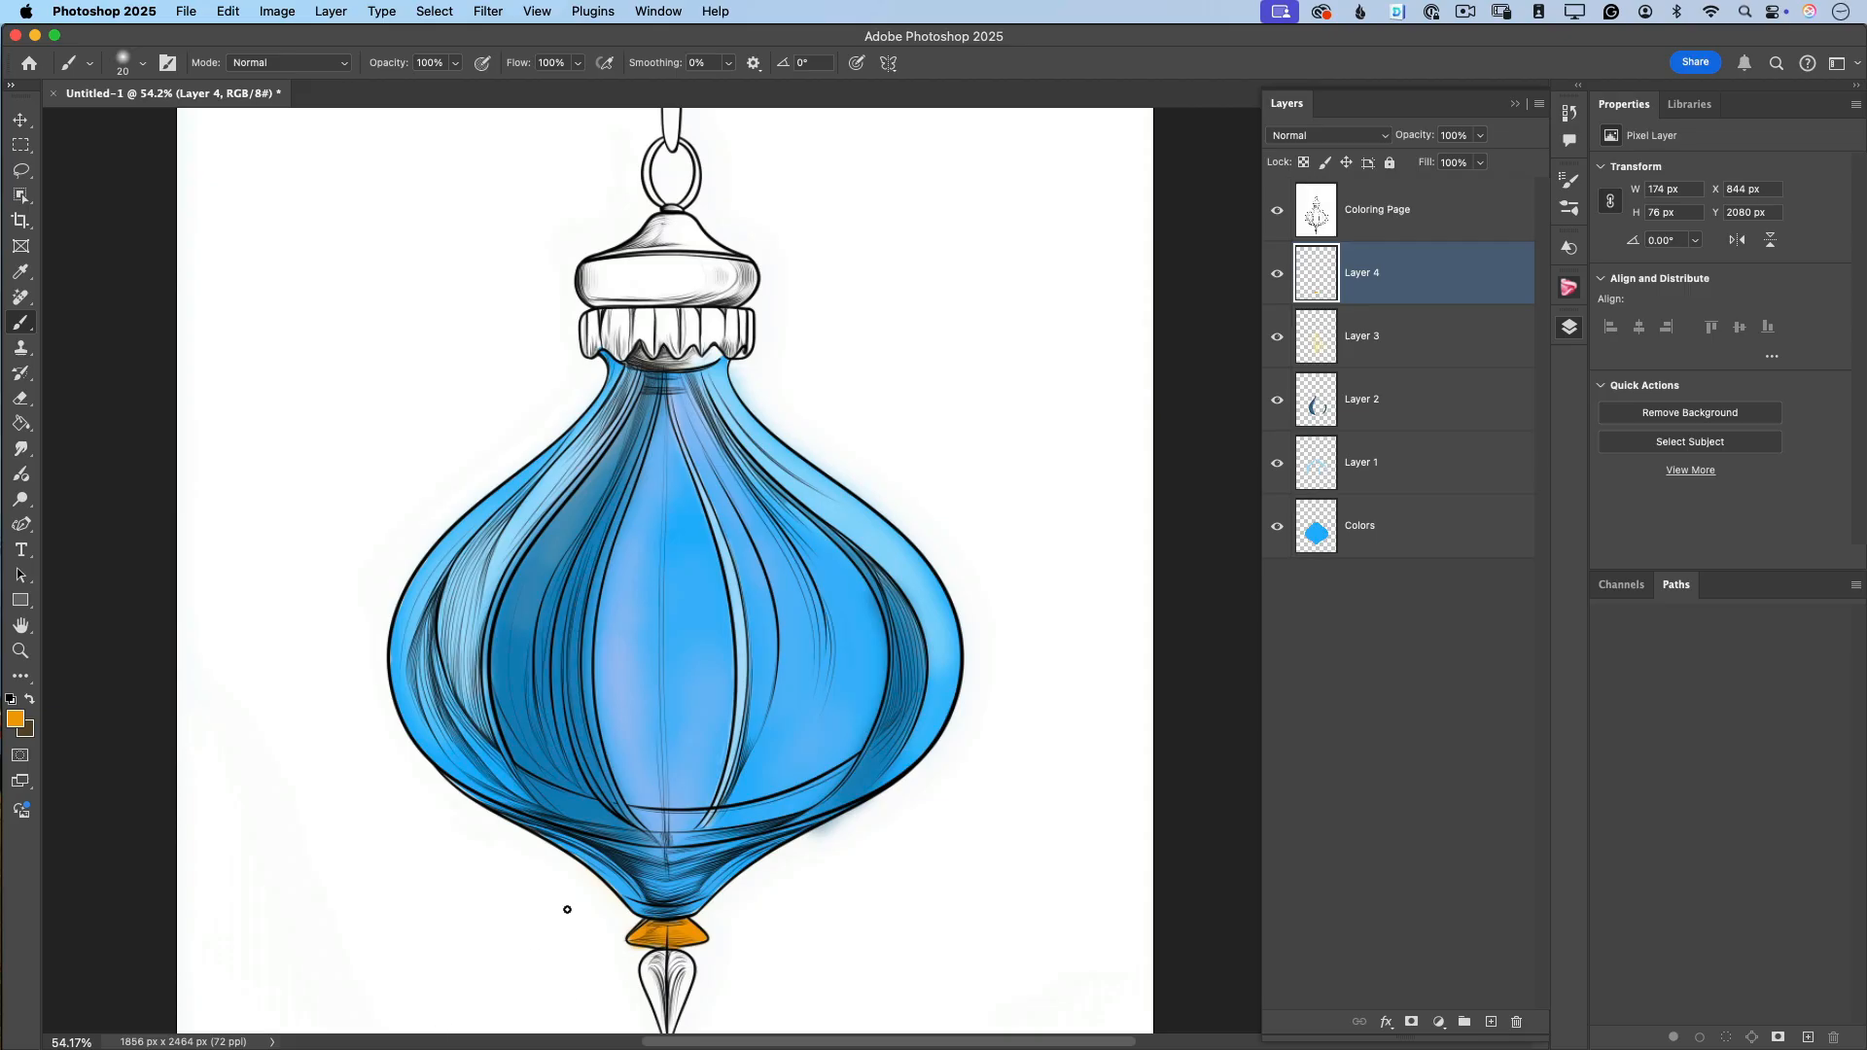
pyautogui.scroll(-5, 567, 909)
pyautogui.moveTo(641, 718)
pyautogui.mouseDown()
pyautogui.moveTo(656, 755)
pyautogui.moveTo(658, 714)
pyautogui.moveTo(667, 788)
pyautogui.moveTo(669, 717)
pyautogui.moveTo(687, 725)
pyautogui.moveTo(669, 775)
pyautogui.mouseUp()
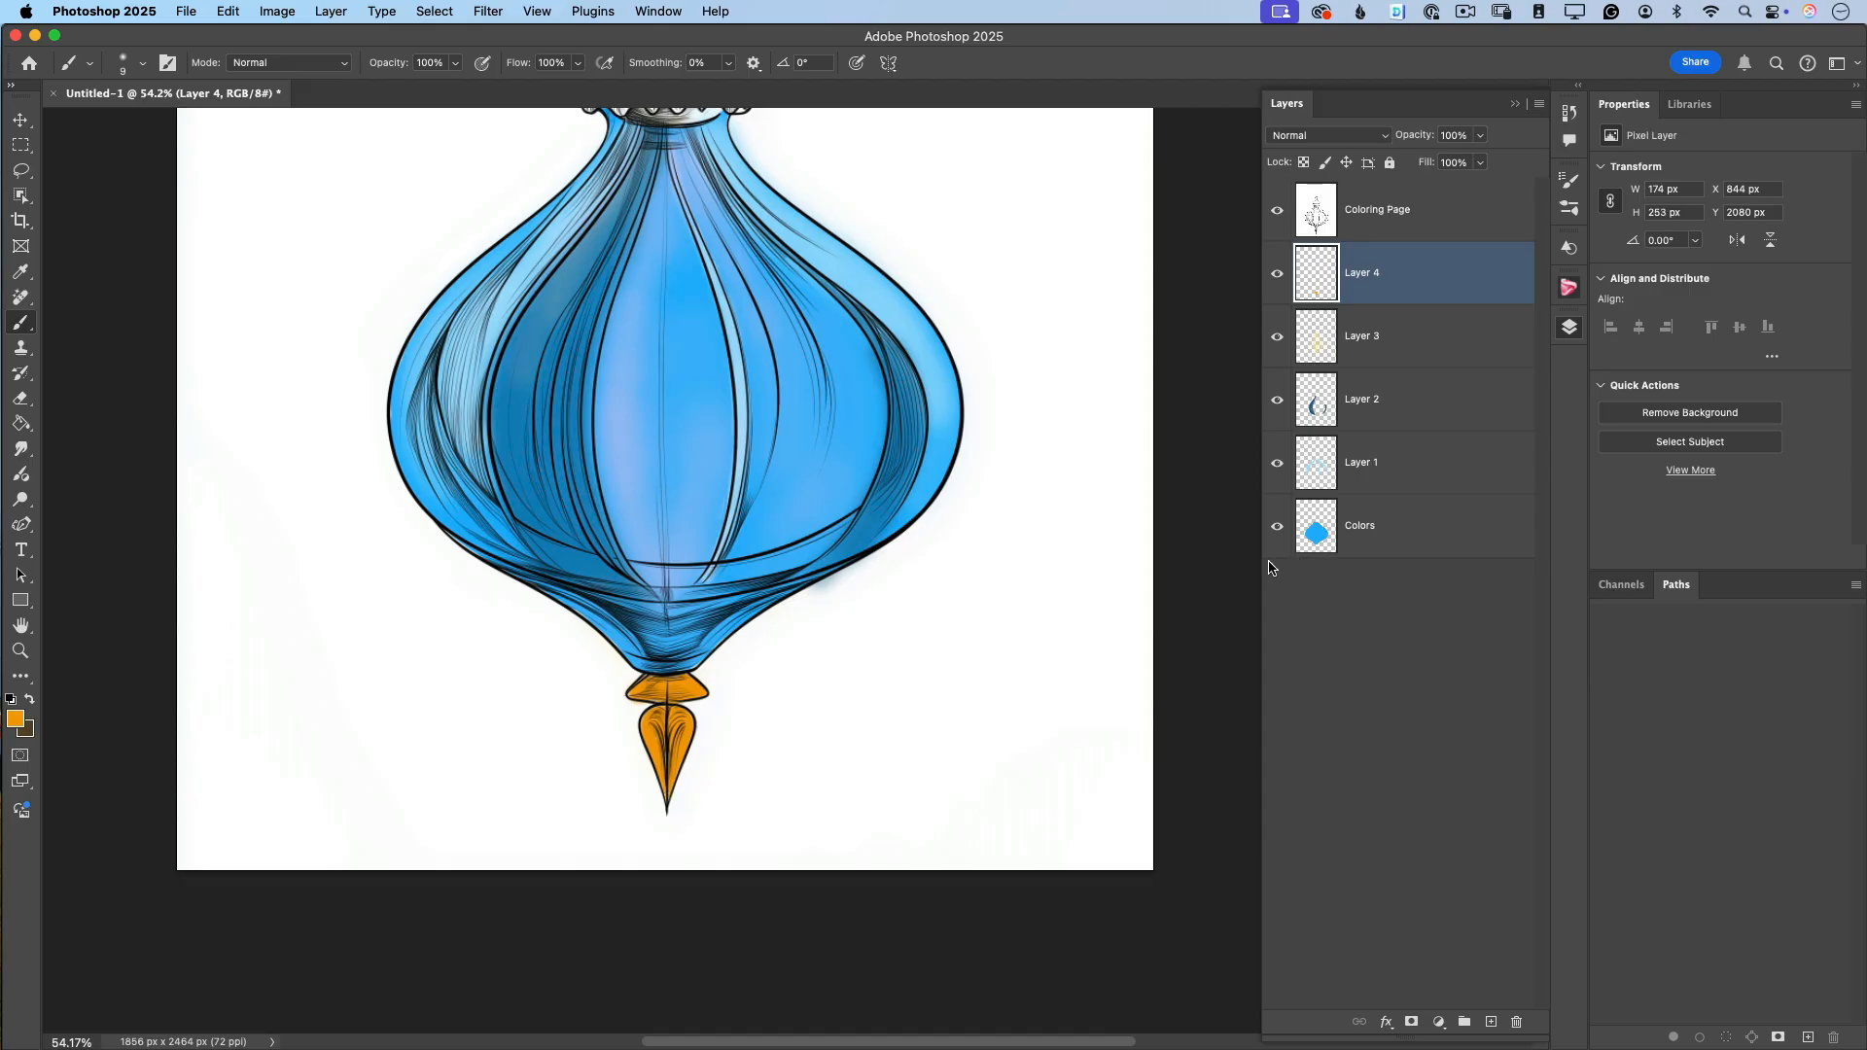
# Paint the narrow area just beneath the cap's scalloped collar orange.
pyautogui.scroll(10, 975, 522)
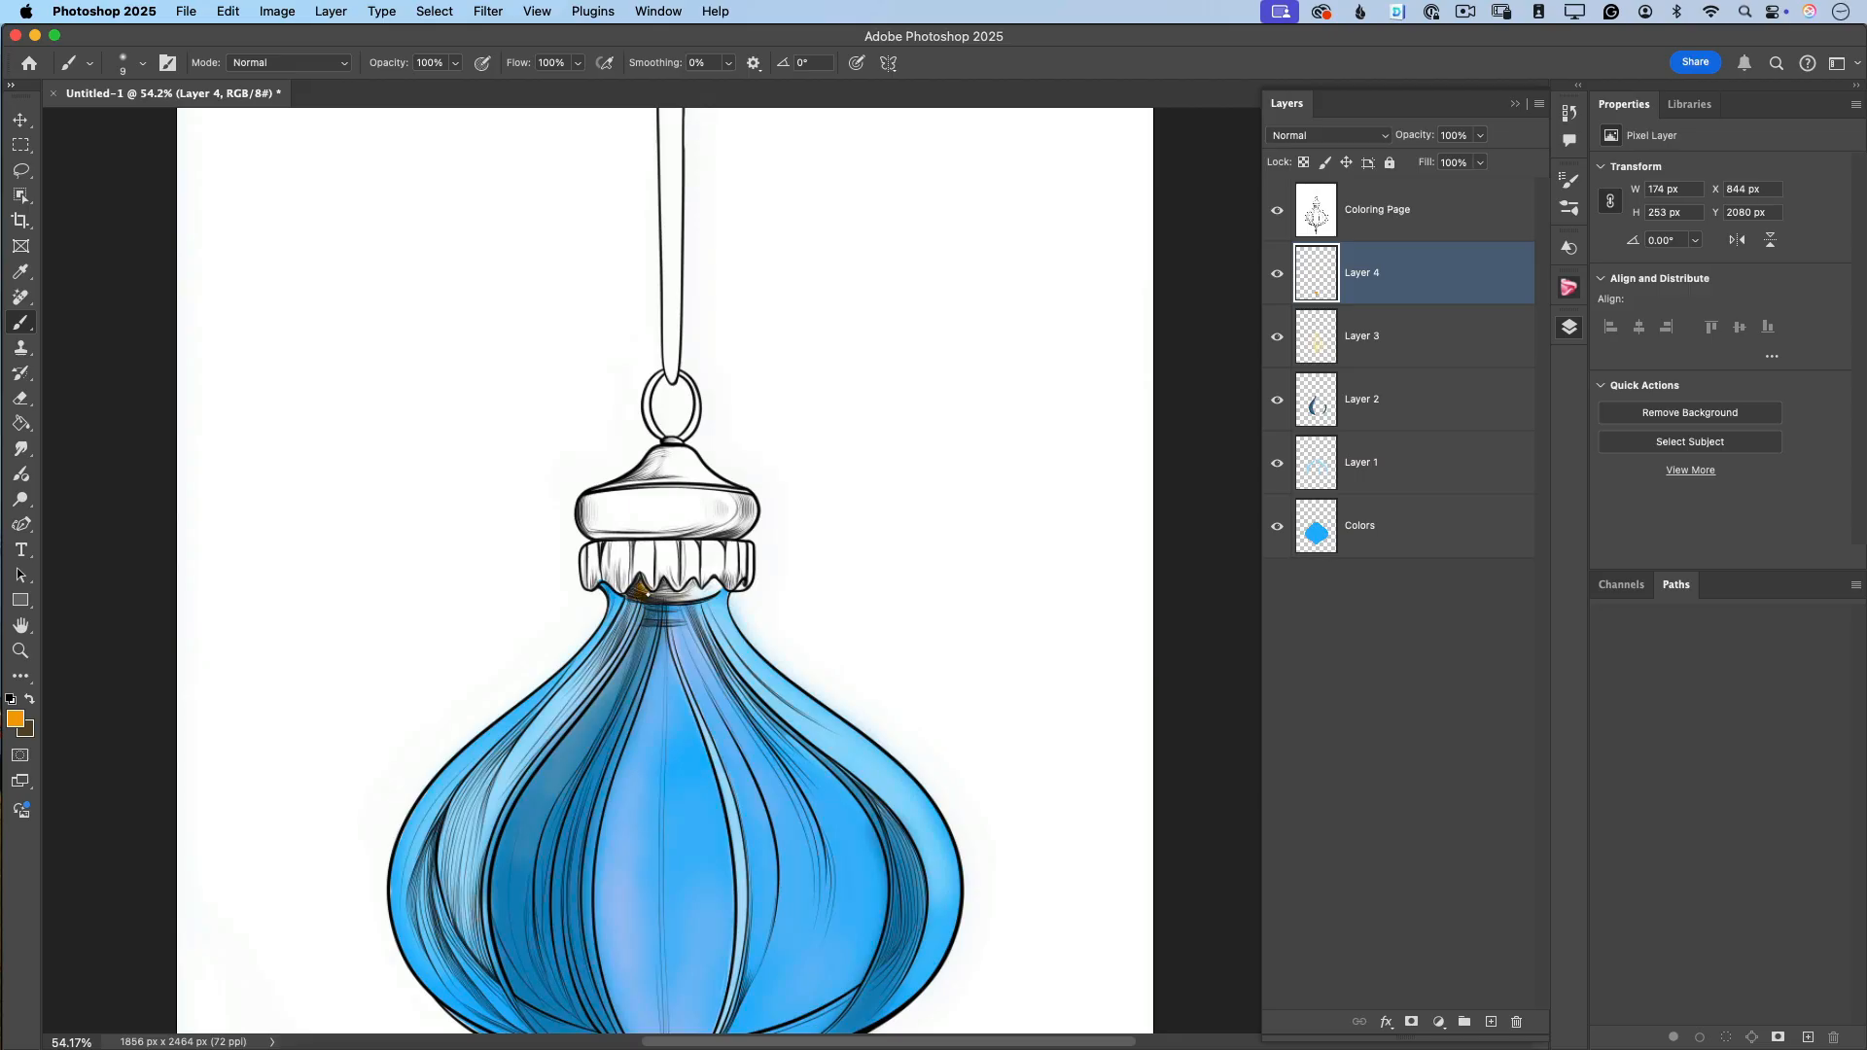
pyautogui.moveTo(671, 597)
pyautogui.mouseDown()
pyautogui.moveTo(693, 589)
pyautogui.moveTo(679, 597)
pyautogui.mouseUp()
pyautogui.moveTo(649, 596); pyautogui.dragTo(666, 594)
# Paint the cap's dome and rounded band orange with the brush enlarged to 25 and 40 px, and erase stray orange around them.
pyautogui.press(']')
pyautogui.press(']')
pyautogui.press(']')
pyautogui.press(']')
pyautogui.press(']')
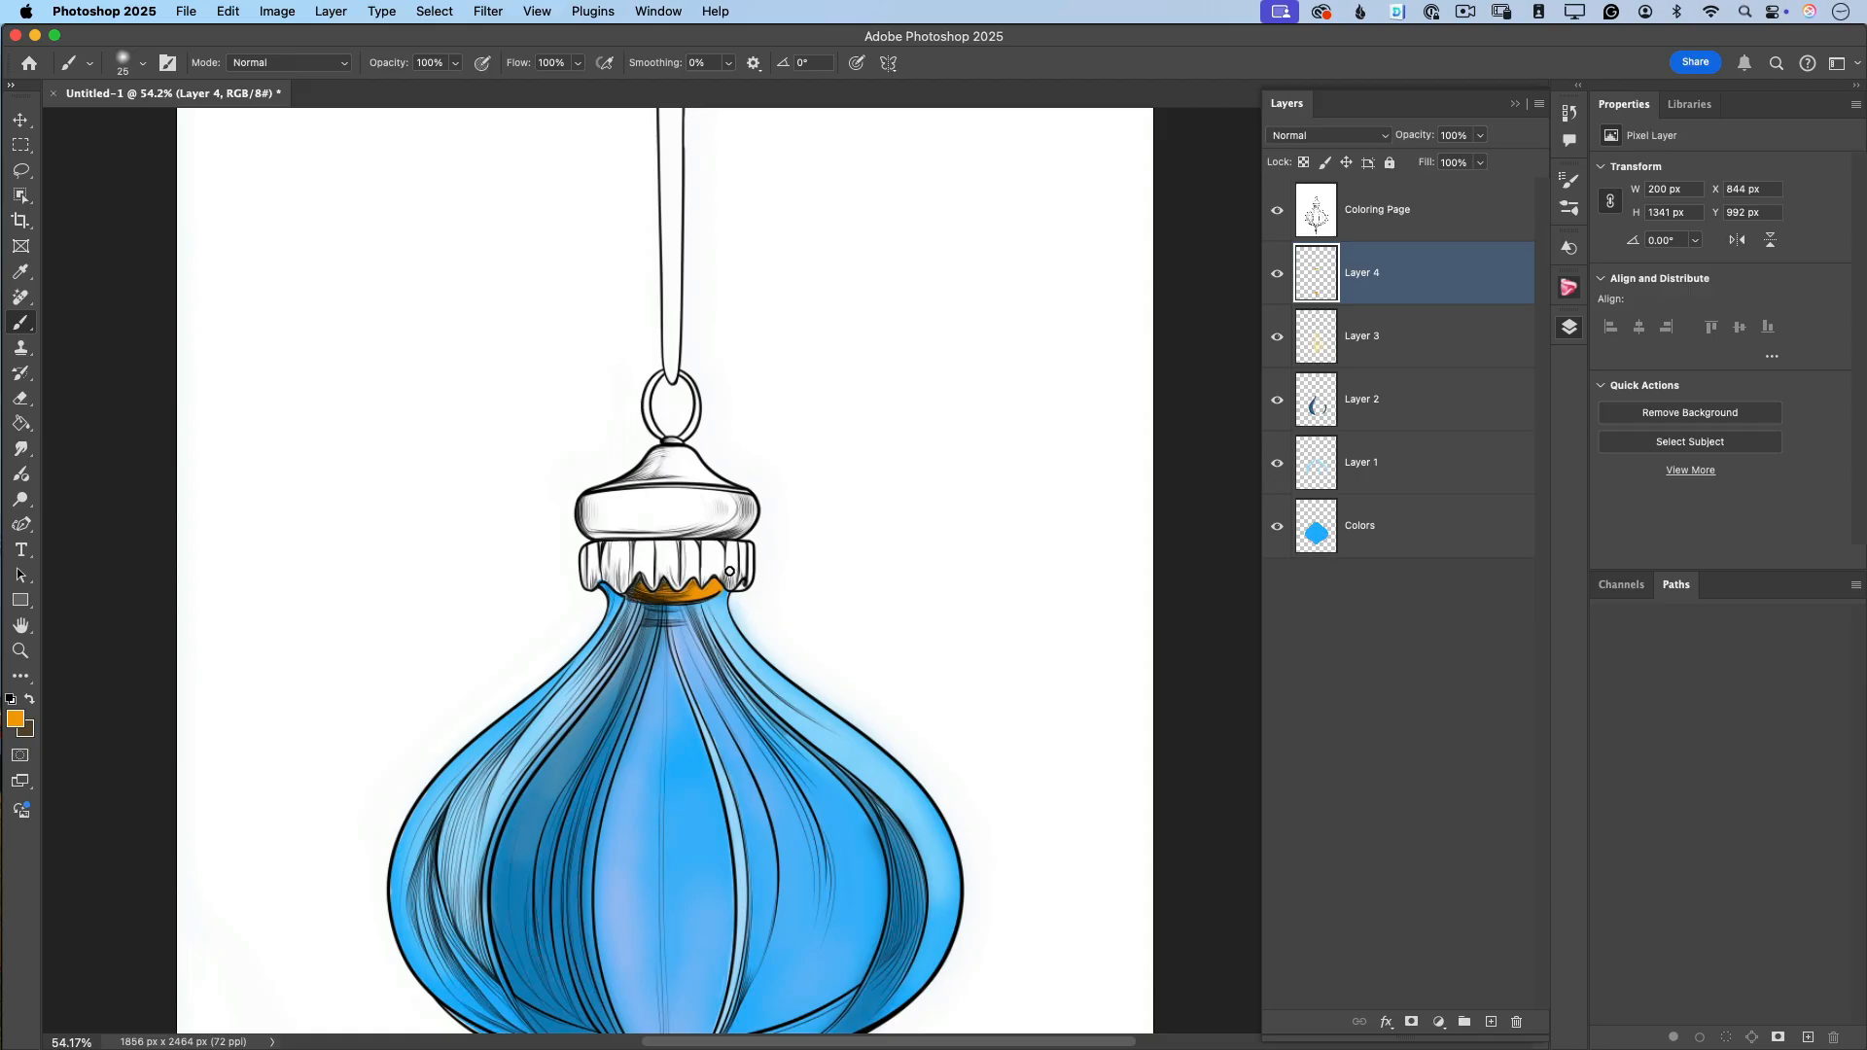
pyautogui.click(670, 464)
pyautogui.moveTo(671, 464)
pyautogui.mouseDown()
pyautogui.moveTo(593, 516)
pyautogui.moveTo(616, 519)
pyautogui.moveTo(681, 455)
pyautogui.moveTo(690, 468)
pyautogui.mouseUp()
pyautogui.moveTo(688, 488)
pyautogui.mouseDown()
pyautogui.moveTo(744, 500)
pyautogui.moveTo(734, 524)
pyautogui.moveTo(677, 495)
pyautogui.moveTo(686, 509)
pyautogui.moveTo(670, 496)
pyautogui.moveTo(598, 531)
pyautogui.moveTo(727, 530)
pyautogui.moveTo(735, 511)
pyautogui.moveTo(737, 529)
pyautogui.moveTo(744, 498)
pyautogui.moveTo(741, 520)
pyautogui.moveTo(667, 465)
pyautogui.moveTo(587, 505)
pyautogui.moveTo(594, 525)
pyautogui.moveTo(661, 468)
pyautogui.mouseUp()
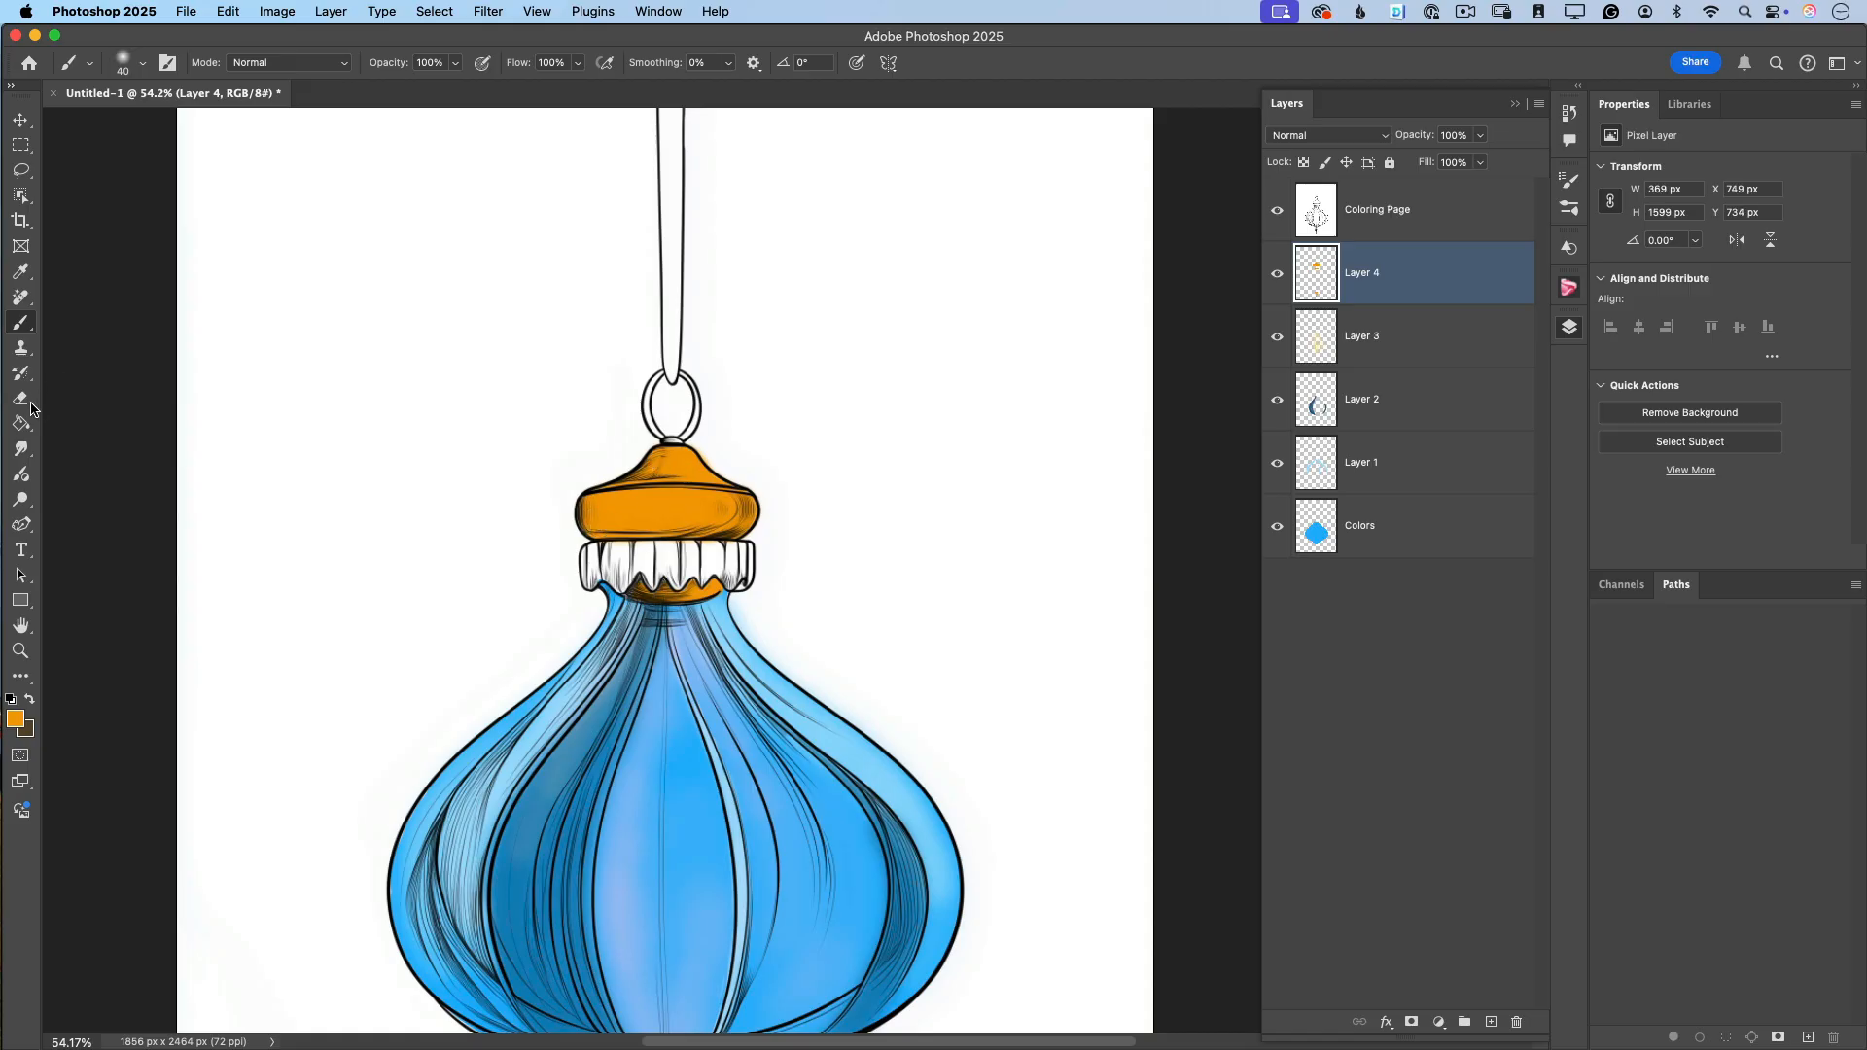
pyautogui.press('e')
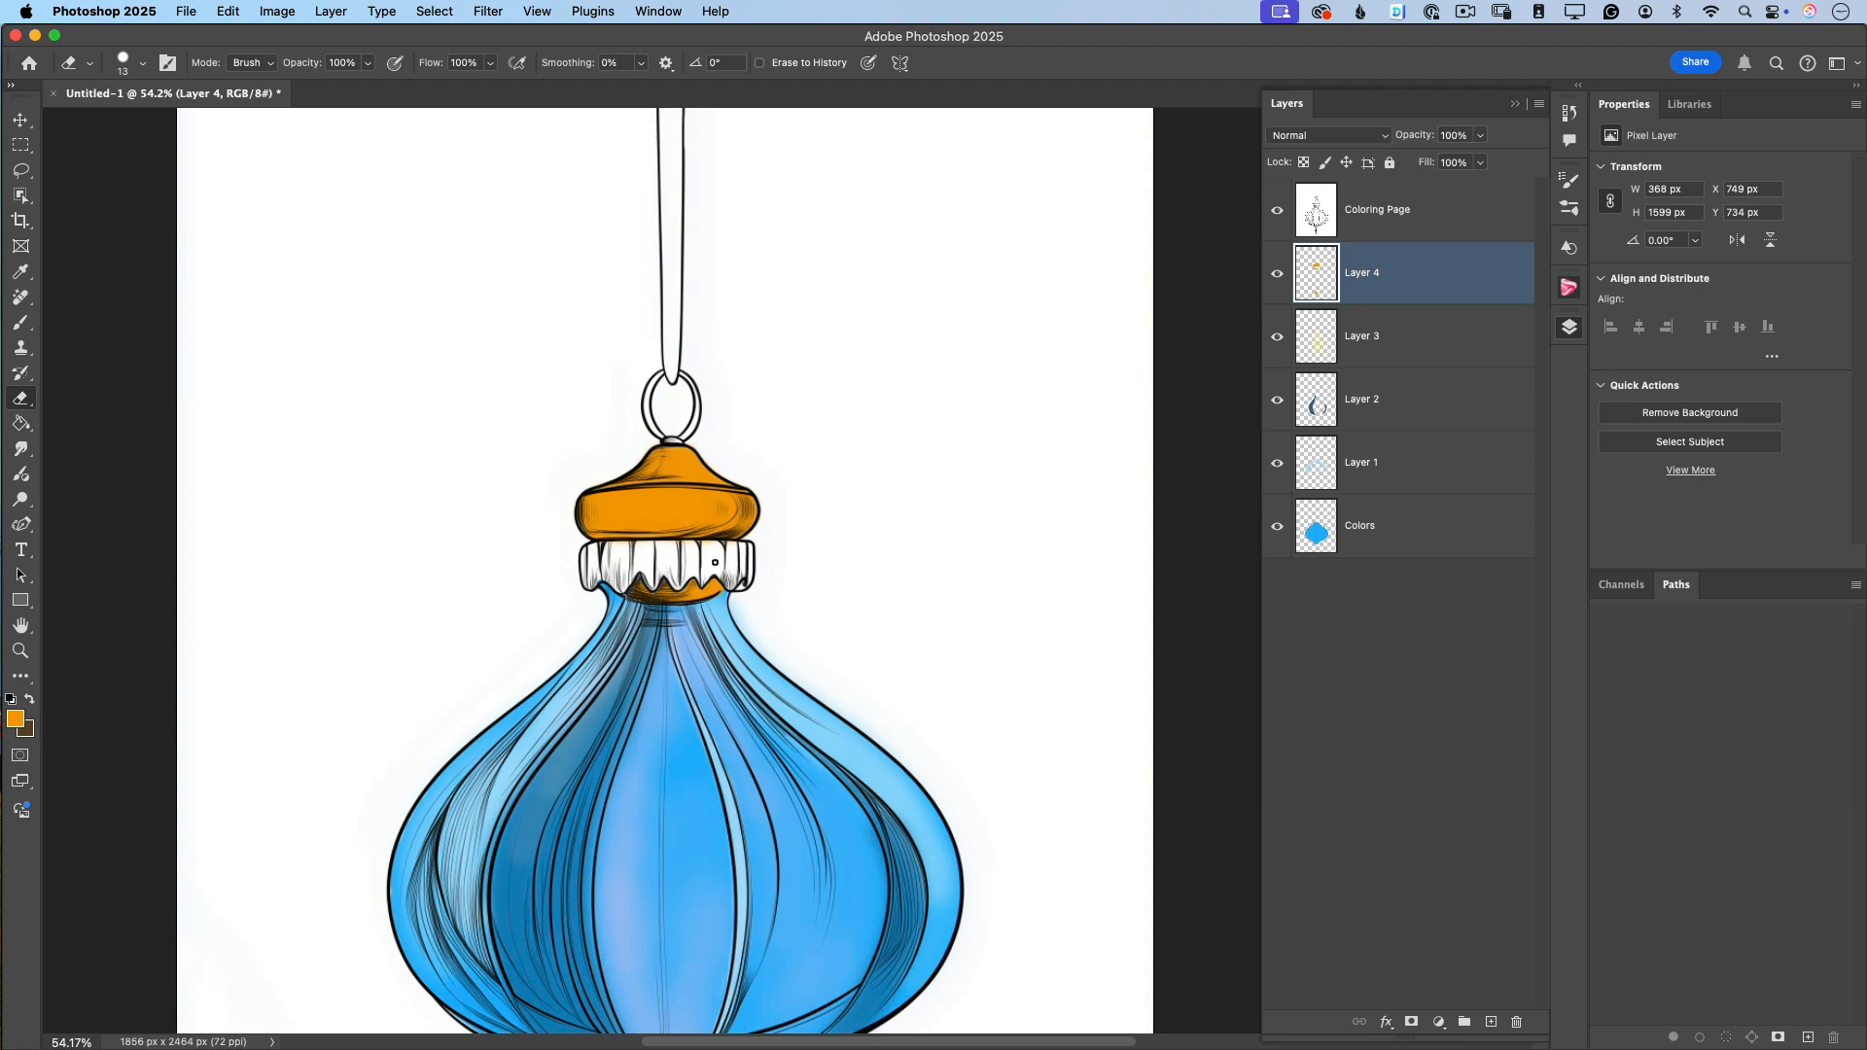
# Lock the transparent pixels of Layer 4 and set the foreground color to a pale cream.
pyautogui.scroll(-5, 688, 525)
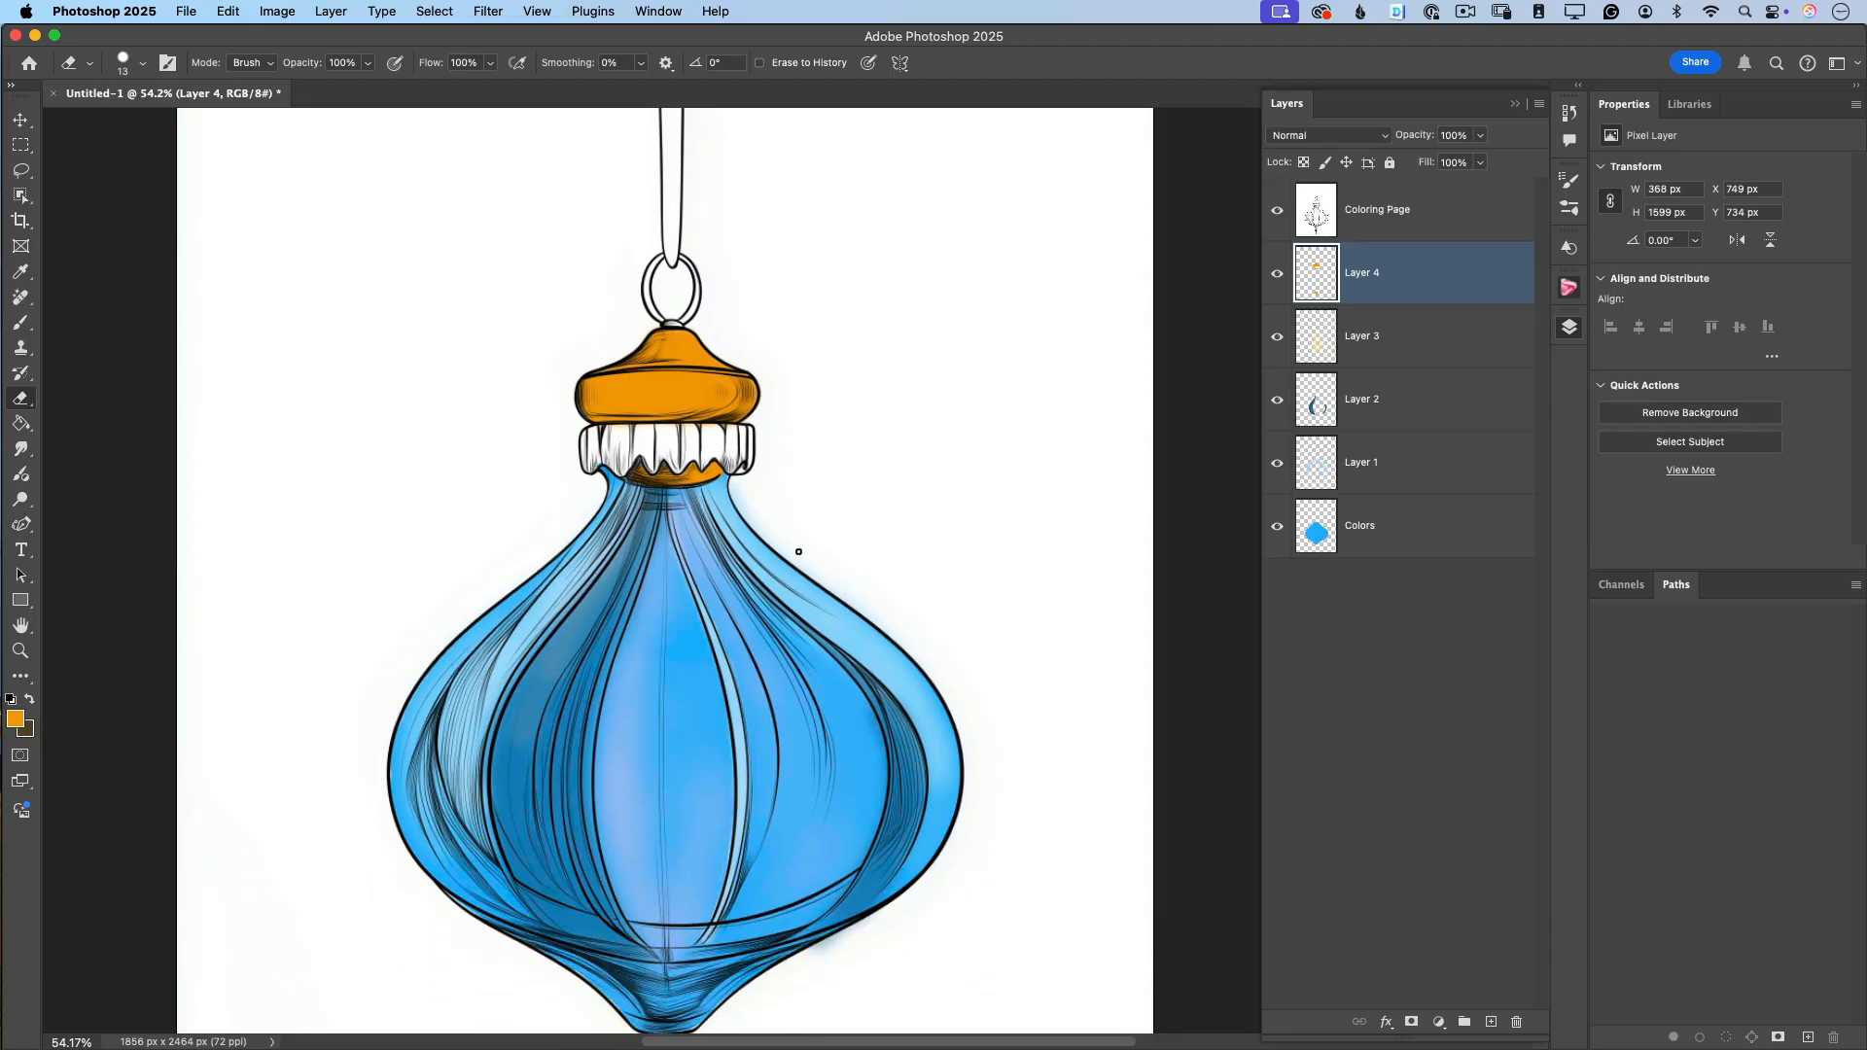
pyautogui.click(21, 650)
pyautogui.moveTo(733, 739); pyautogui.dragTo(715, 737)
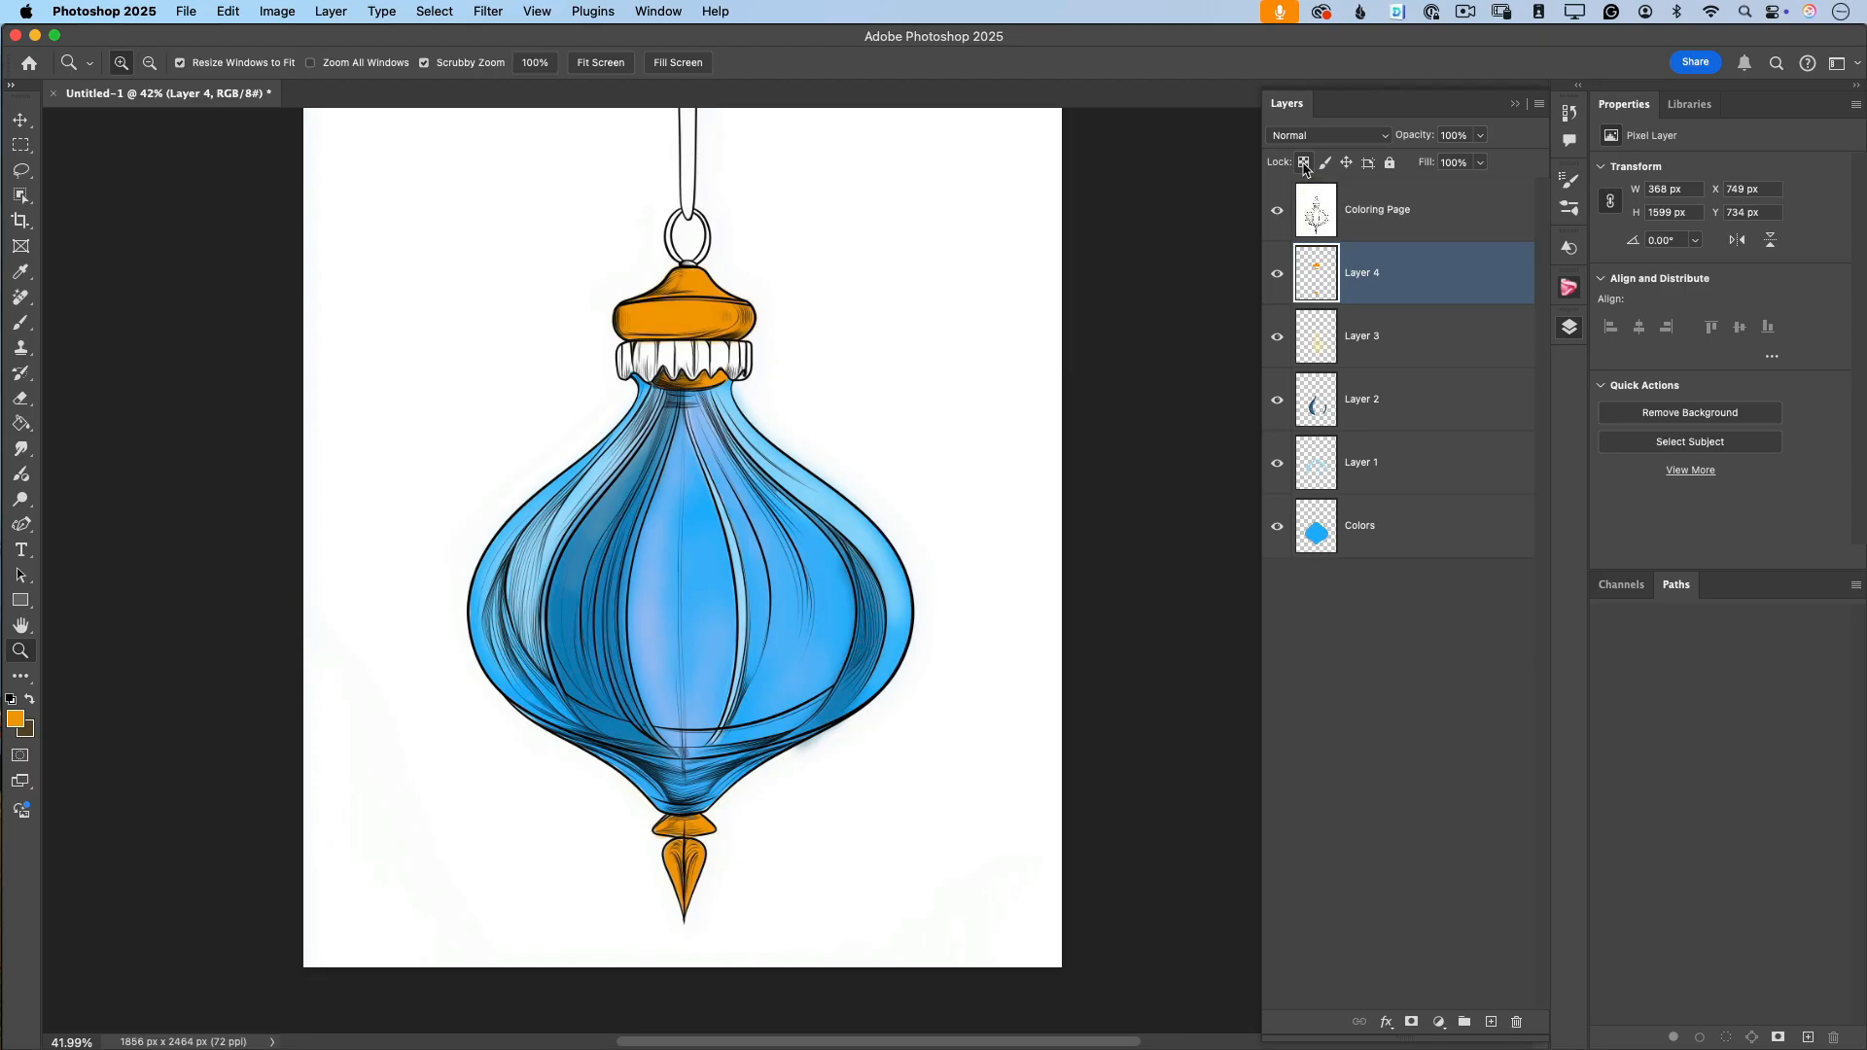
pyautogui.click(1305, 164)
pyautogui.click(15, 718)
pyautogui.moveTo(288, 440); pyautogui.dragTo(258, 404)
pyautogui.click(648, 398)
# Lower the brush opacity to 36% and paint cream highlights on the orange cap and the pointed bottom tip.
pyautogui.press('z')
pyautogui.press('b')
pyautogui.click(455, 68)
pyautogui.moveTo(460, 86); pyautogui.dragTo(398, 86)
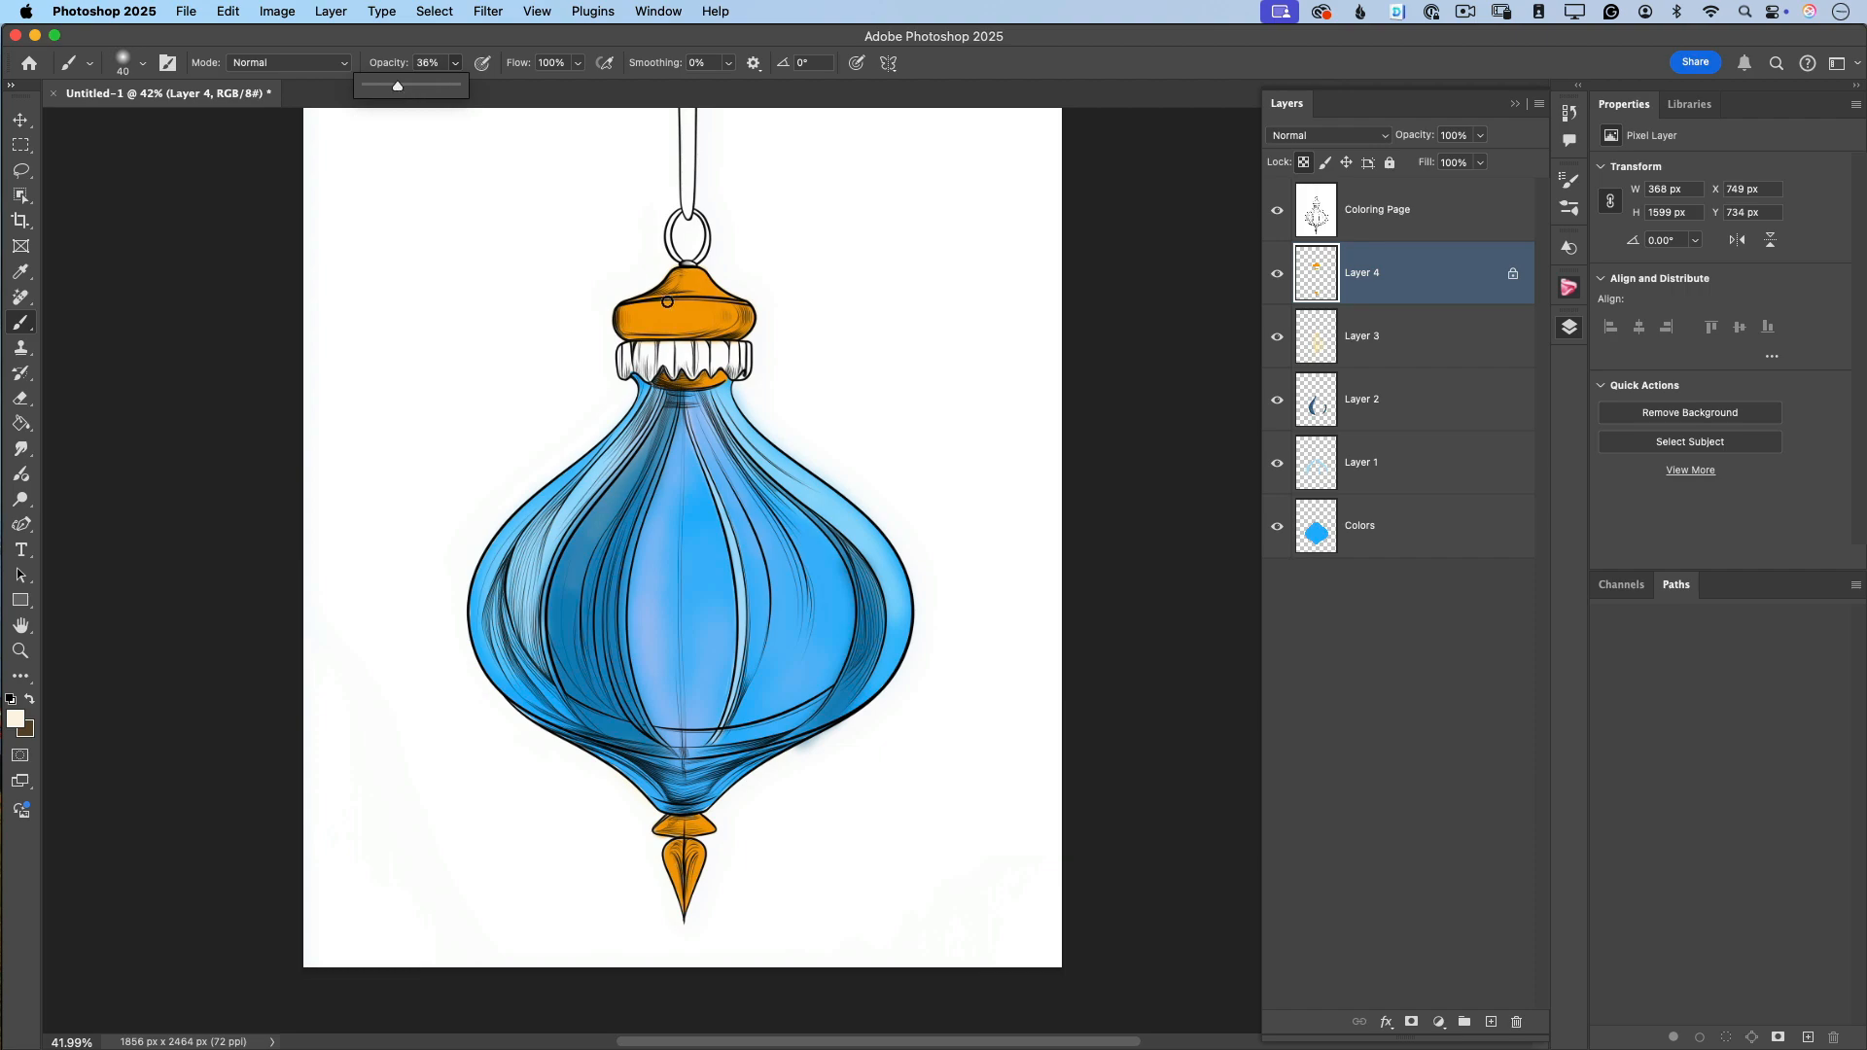
pyautogui.click(678, 284)
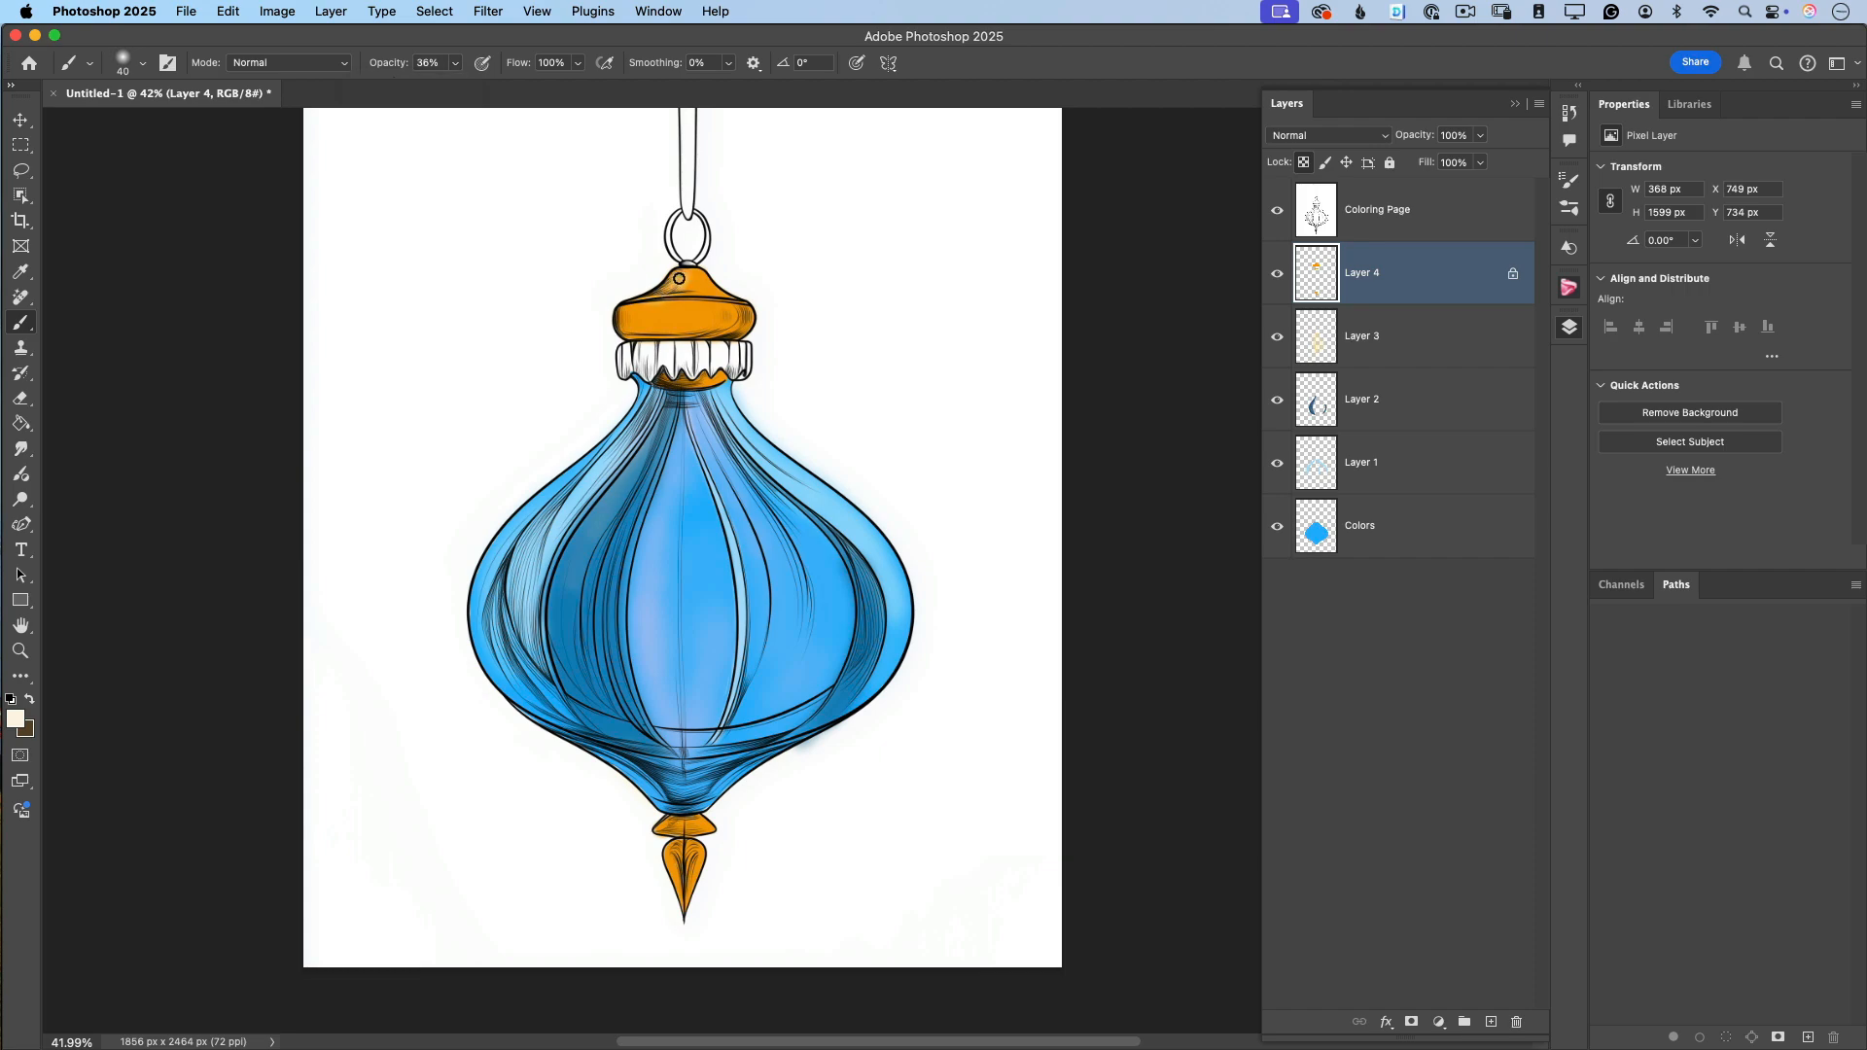
pyautogui.moveTo(646, 307)
pyautogui.mouseDown()
pyautogui.moveTo(751, 309)
pyautogui.moveTo(658, 303)
pyautogui.mouseUp()
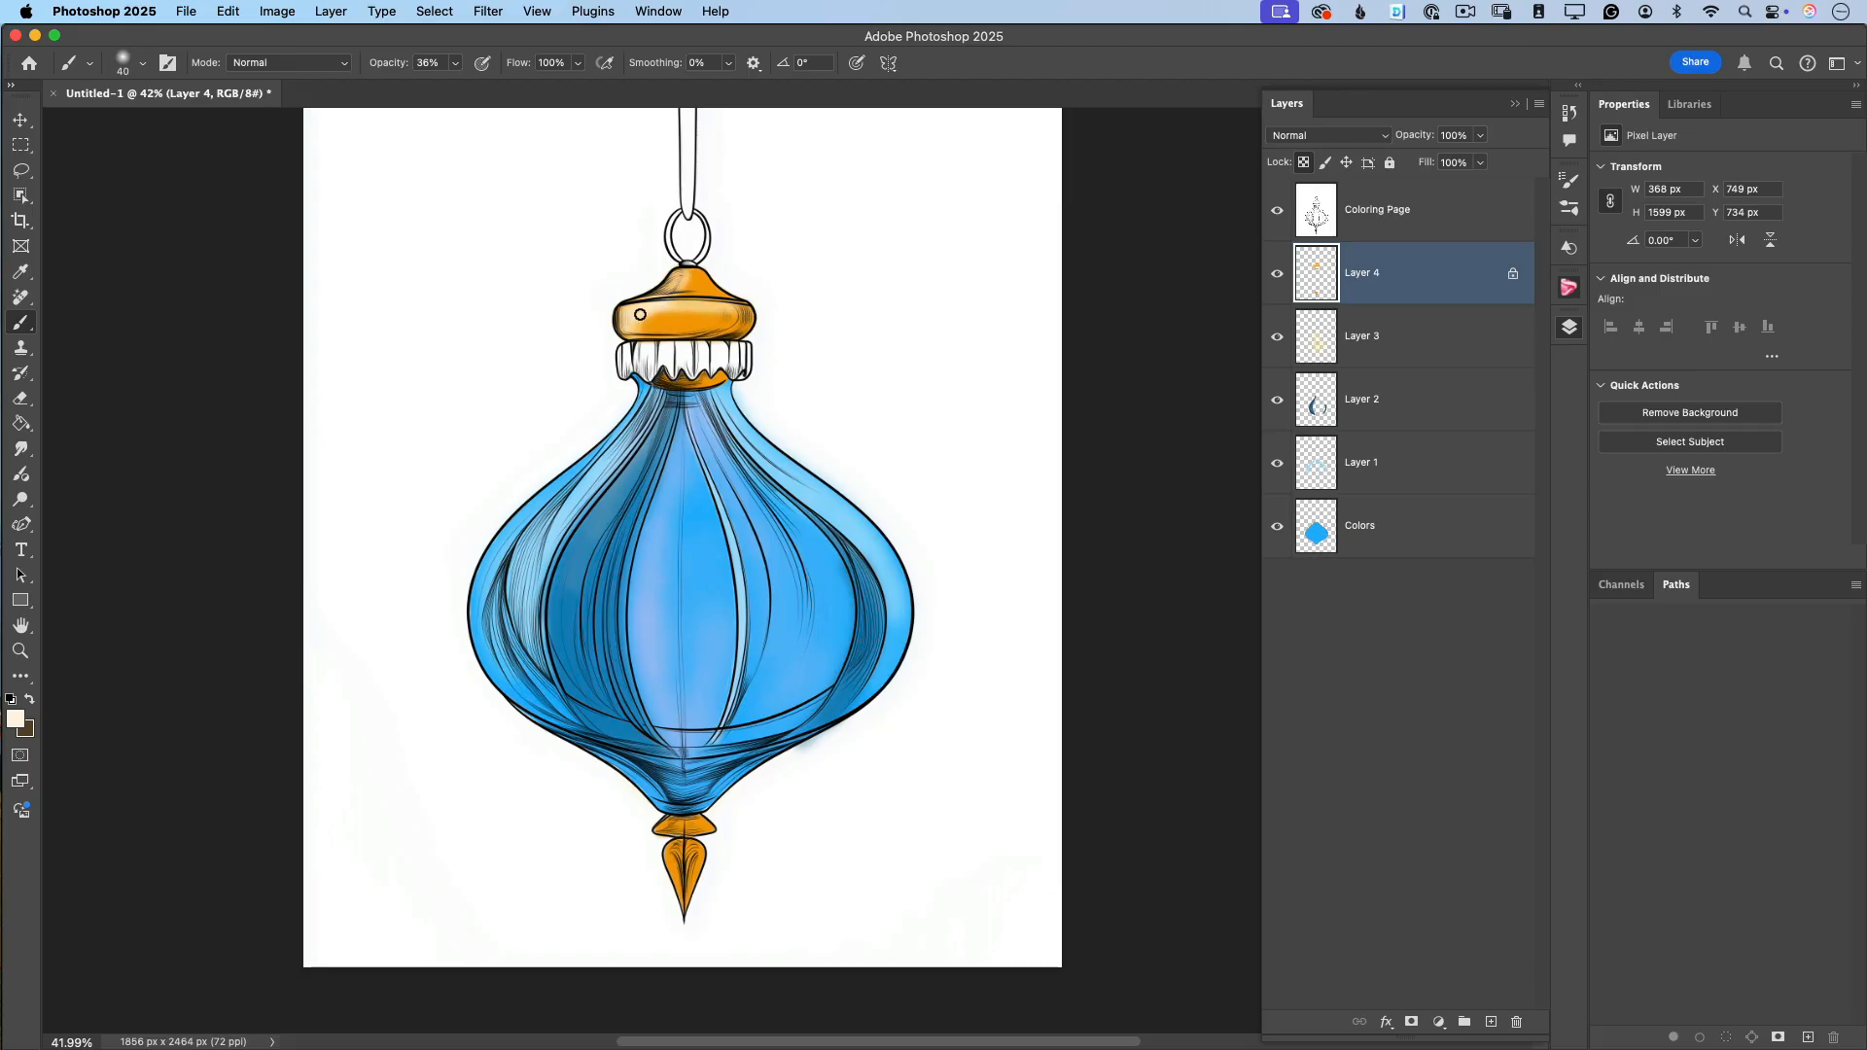
pyautogui.moveTo(674, 847)
pyautogui.mouseDown()
pyautogui.moveTo(683, 908)
pyautogui.moveTo(691, 885)
pyautogui.mouseUp()
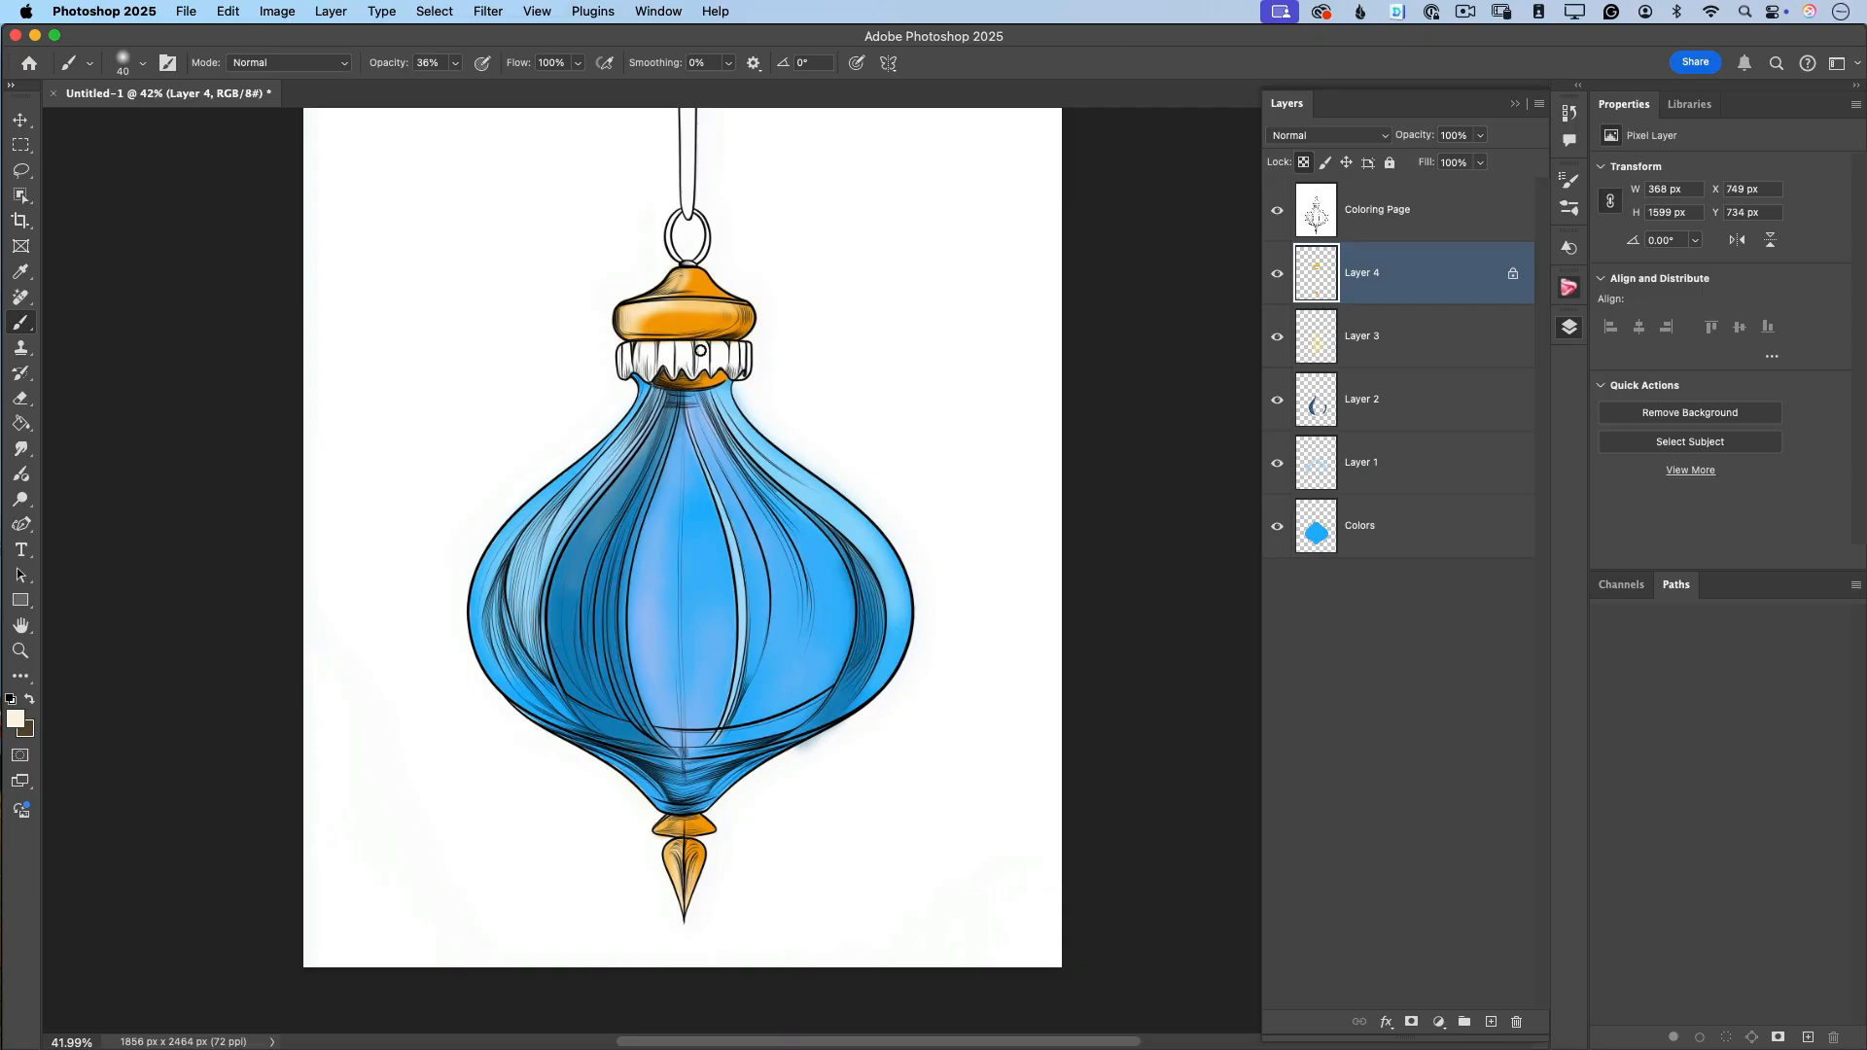
# Add a new layer above Layer 4 and set the brush's foreground color to light gray bfbfbf.
pyautogui.click(20, 651)
pyautogui.moveTo(697, 284); pyautogui.dragTo(780, 362)
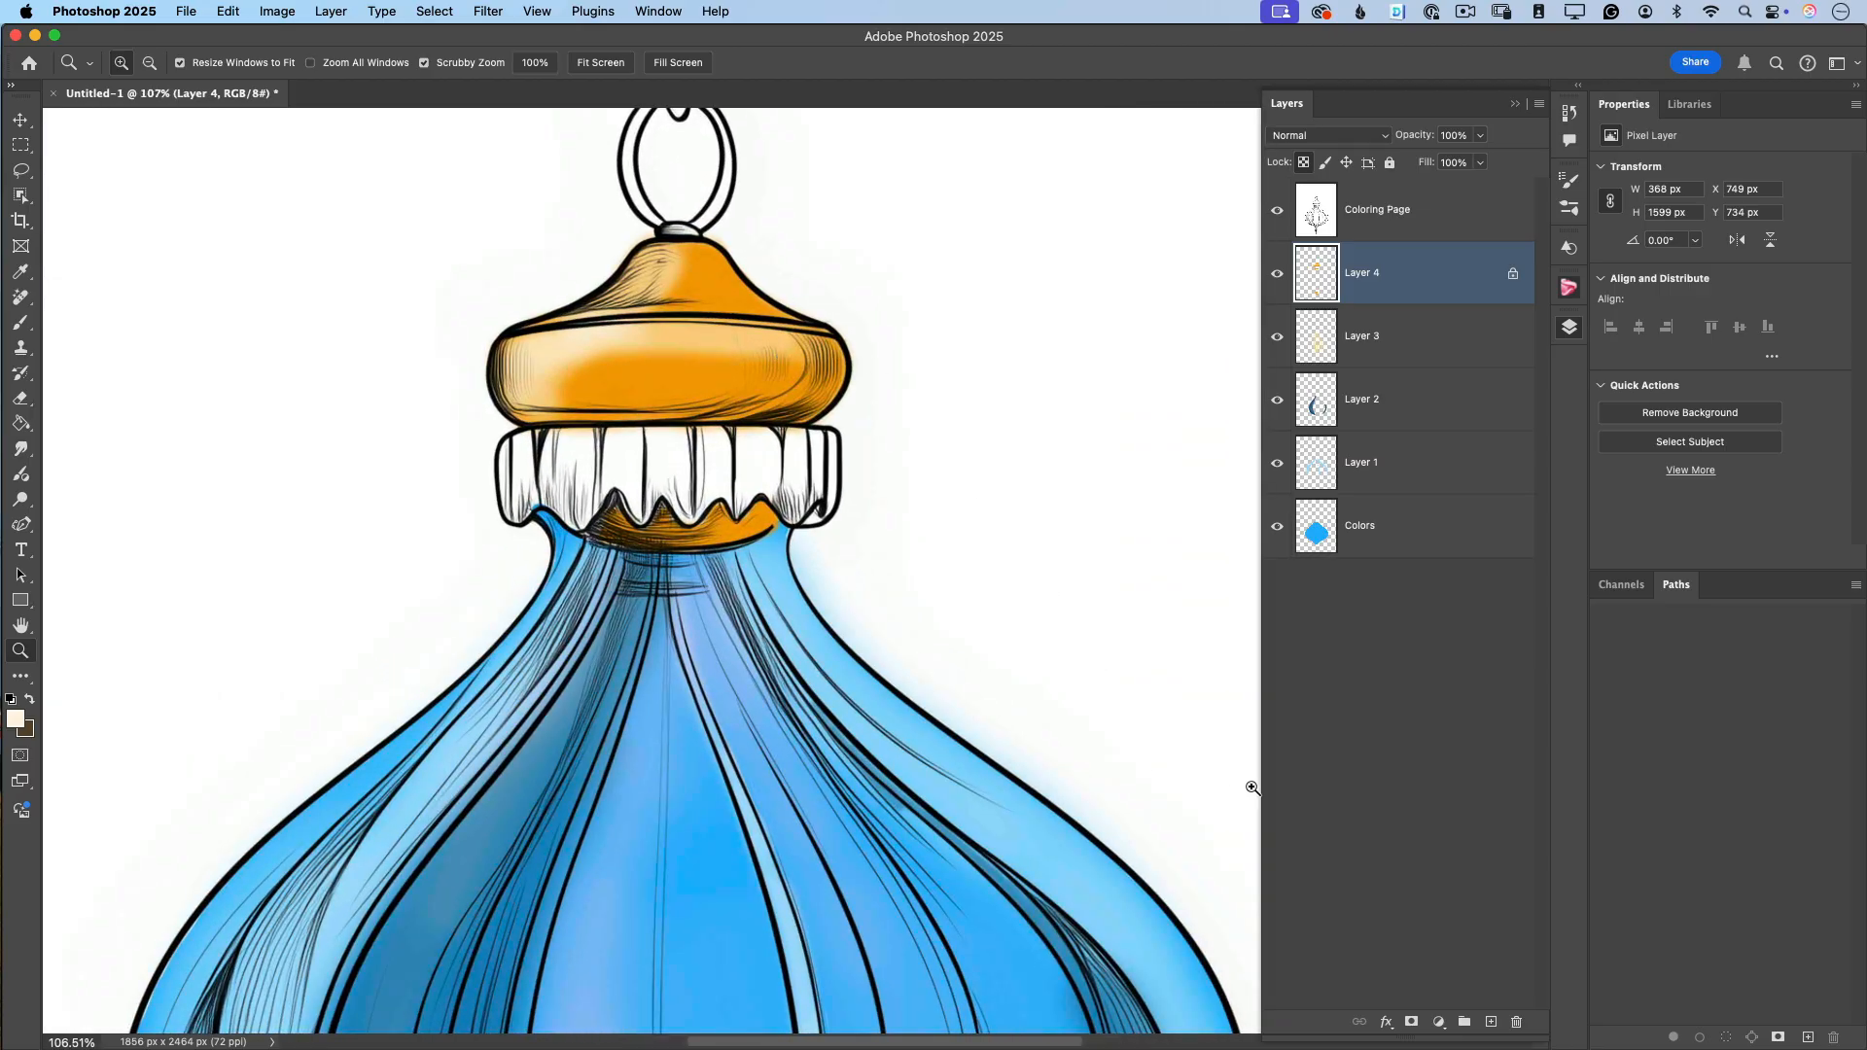
pyautogui.click(1487, 1021)
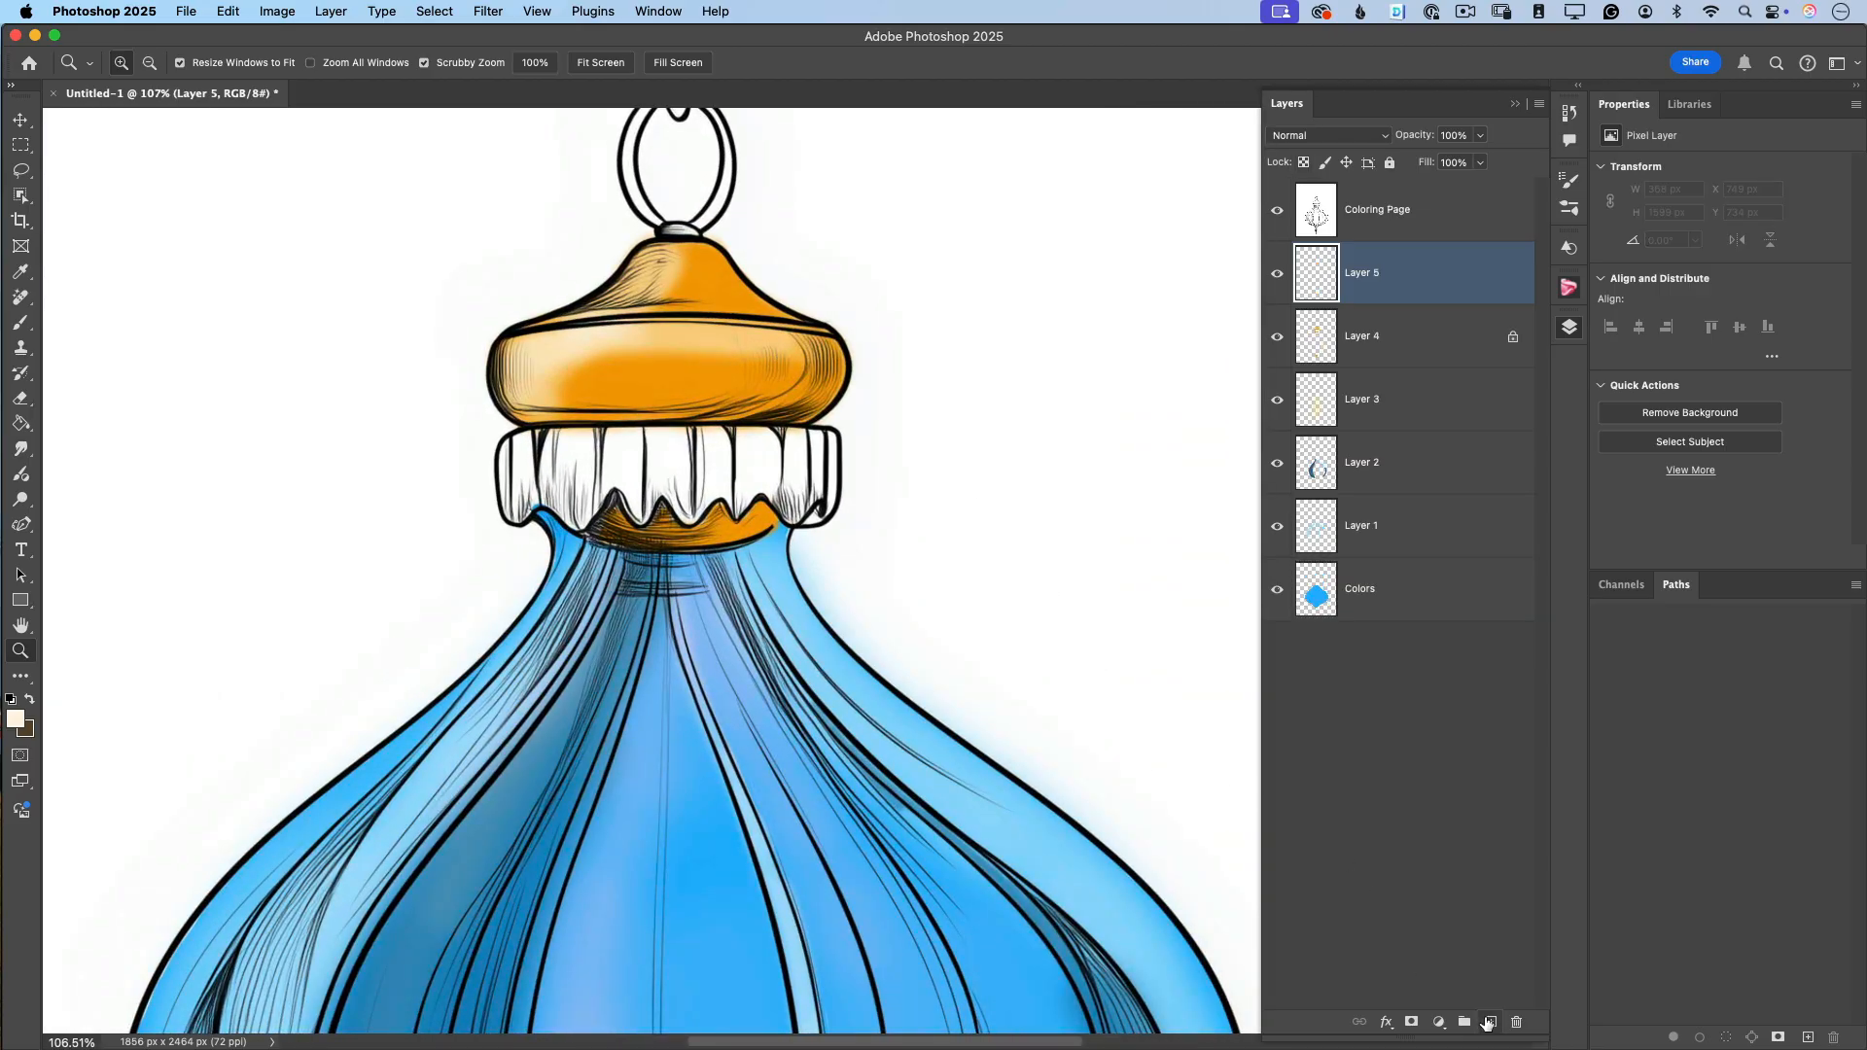
pyautogui.click(16, 719)
pyautogui.click(58, 680)
pyautogui.moveTo(248, 512); pyautogui.dragTo(241, 471)
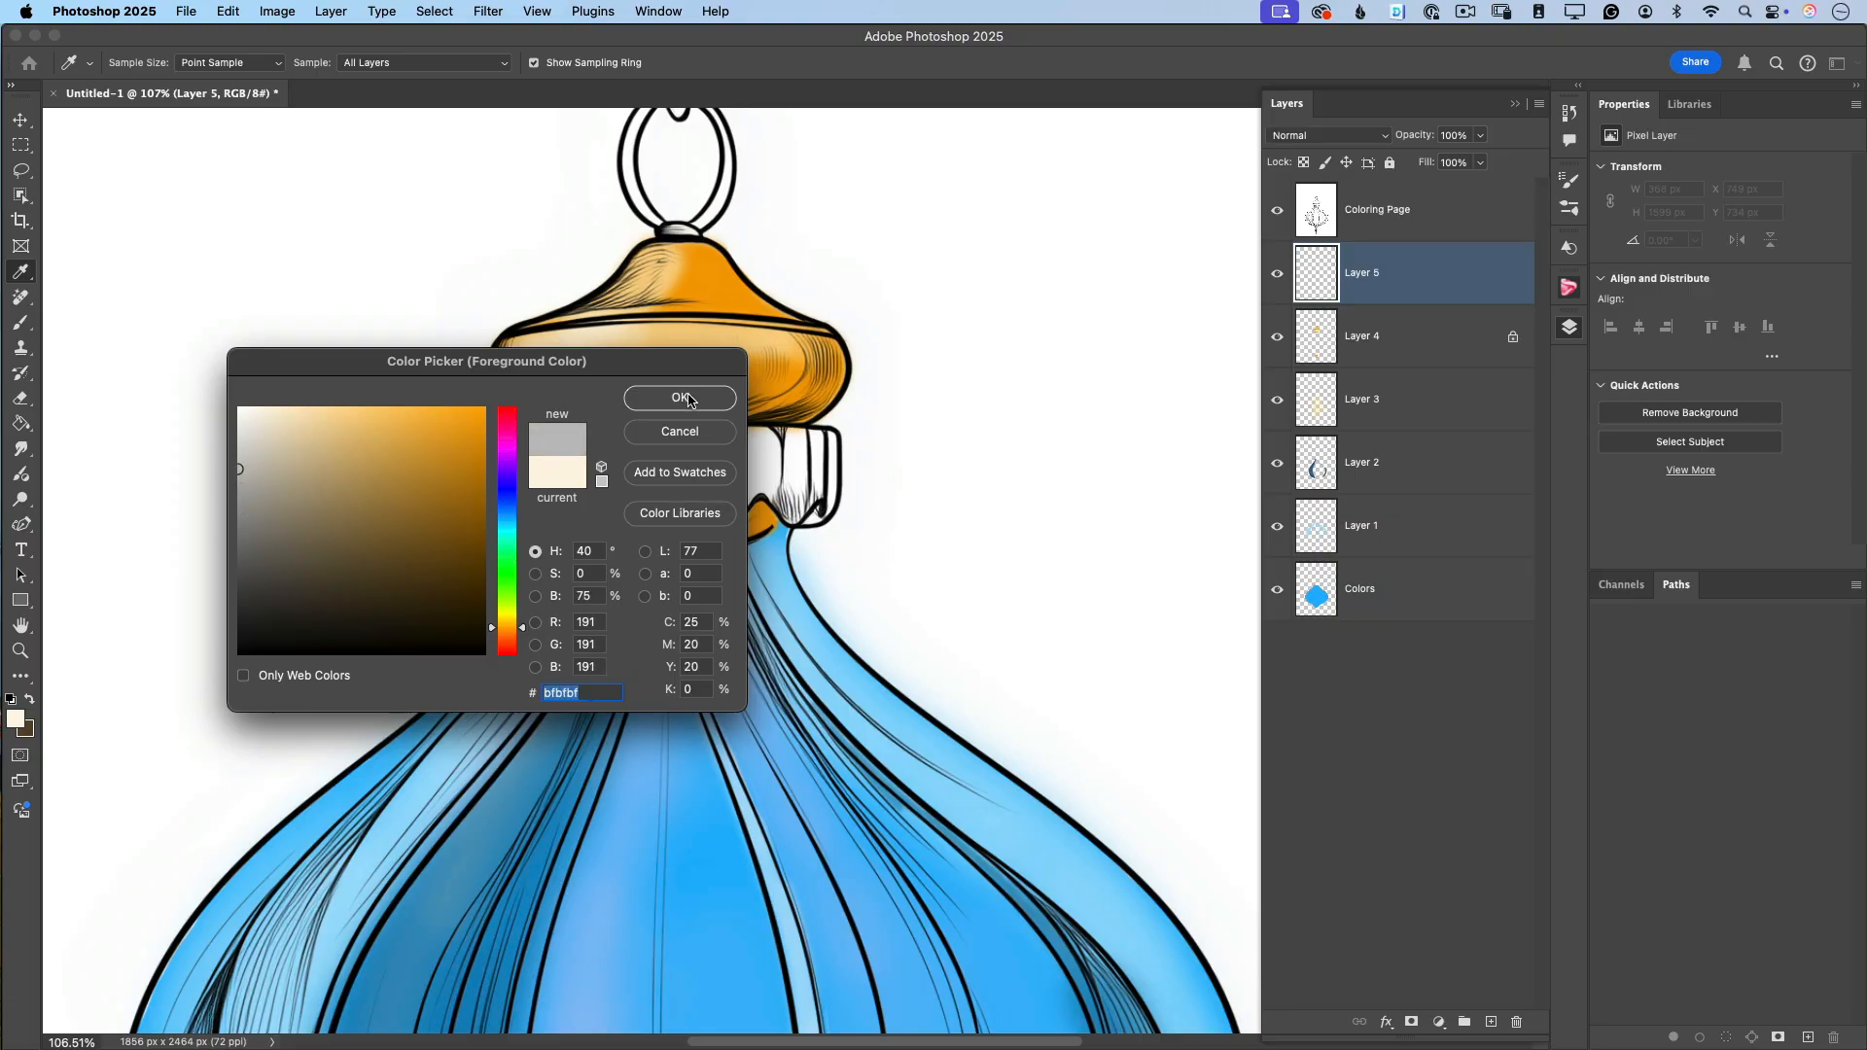
pyautogui.click(683, 398)
pyautogui.press('z')
pyautogui.click(21, 322)
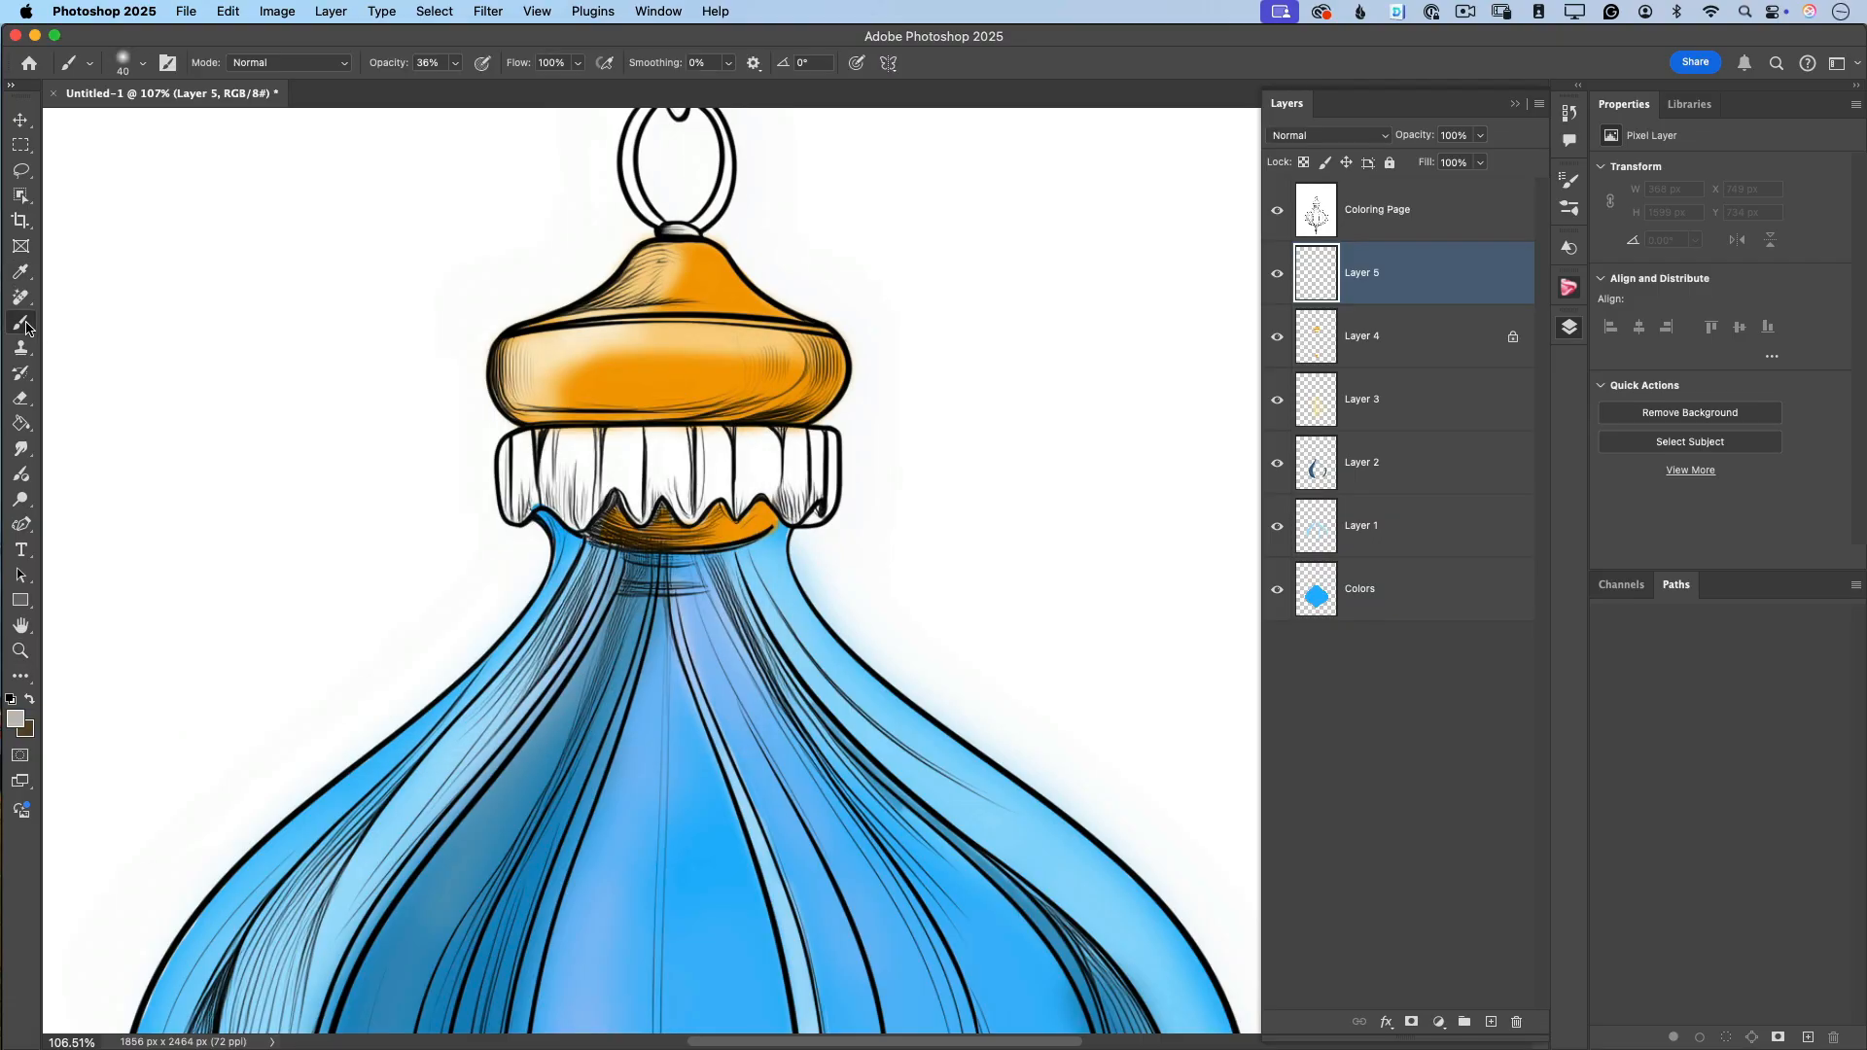
# Raise the brush opacity to 100% and fill the scalloped collar with gray, reducing the brush to 10 px for the remaining areas.
pyautogui.moveTo(581, 461)
pyautogui.mouseDown()
pyautogui.moveTo(562, 471)
pyautogui.moveTo(580, 480)
pyautogui.mouseUp()
pyautogui.click(455, 63)
pyautogui.moveTo(450, 85); pyautogui.dragTo(513, 85)
pyautogui.moveTo(577, 459)
pyautogui.mouseDown()
pyautogui.moveTo(519, 449)
pyautogui.moveTo(515, 473)
pyautogui.moveTo(657, 443)
pyautogui.moveTo(615, 441)
pyautogui.moveTo(797, 444)
pyautogui.moveTo(806, 499)
pyautogui.mouseUp()
pyautogui.press('[')
pyautogui.press('[')
pyautogui.press('[')
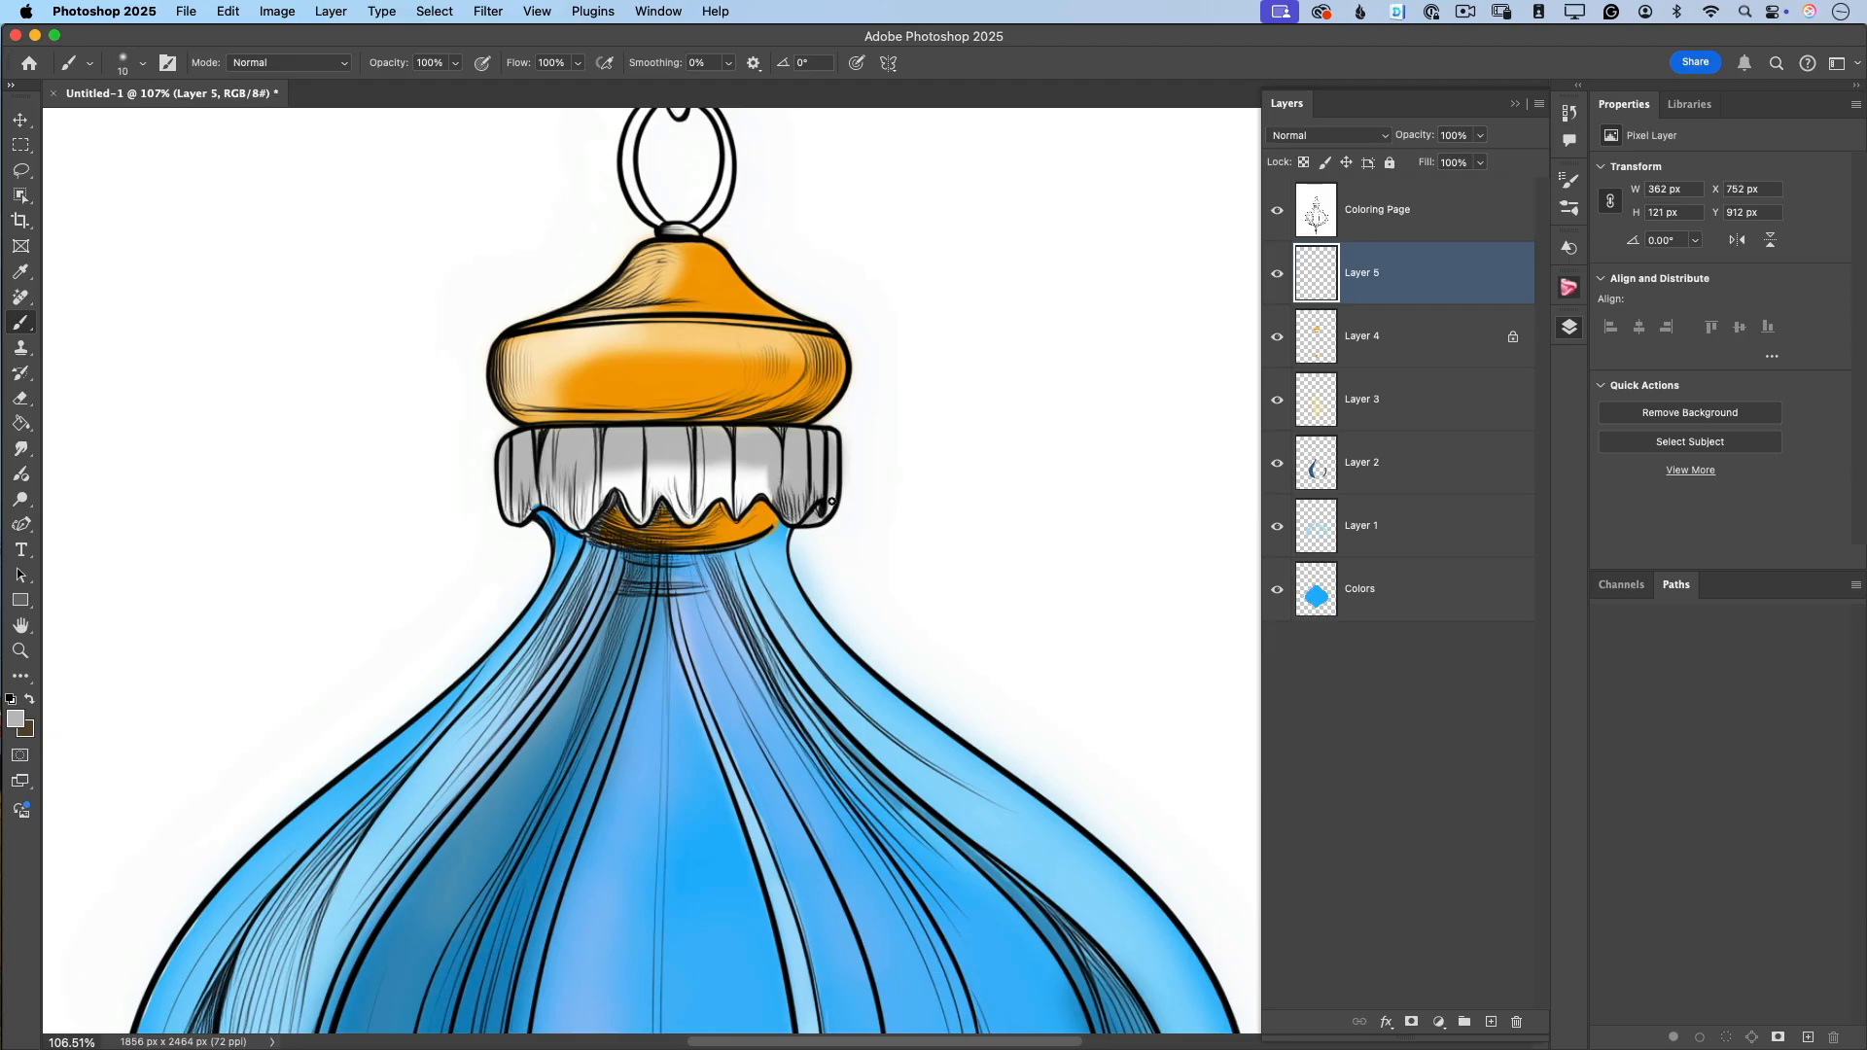
pyautogui.moveTo(508, 466)
pyautogui.mouseDown()
pyautogui.moveTo(532, 510)
pyautogui.moveTo(536, 439)
pyautogui.moveTo(581, 527)
pyautogui.moveTo(602, 495)
pyautogui.moveTo(578, 512)
pyautogui.moveTo(556, 487)
pyautogui.moveTo(566, 515)
pyautogui.moveTo(553, 449)
pyautogui.moveTo(548, 462)
pyautogui.moveTo(635, 473)
pyautogui.moveTo(608, 470)
pyautogui.moveTo(610, 493)
pyautogui.moveTo(628, 471)
pyautogui.moveTo(636, 517)
pyautogui.moveTo(651, 487)
pyautogui.moveTo(641, 501)
pyautogui.moveTo(632, 478)
pyautogui.moveTo(642, 510)
pyautogui.moveTo(659, 467)
pyautogui.moveTo(689, 519)
pyautogui.moveTo(696, 473)
pyautogui.moveTo(689, 503)
pyautogui.moveTo(668, 474)
pyautogui.moveTo(723, 480)
pyautogui.moveTo(706, 469)
pyautogui.moveTo(721, 482)
pyautogui.moveTo(700, 503)
pyautogui.moveTo(739, 508)
pyautogui.moveTo(757, 470)
pyautogui.moveTo(760, 489)
pyautogui.moveTo(716, 477)
pyautogui.mouseUp()
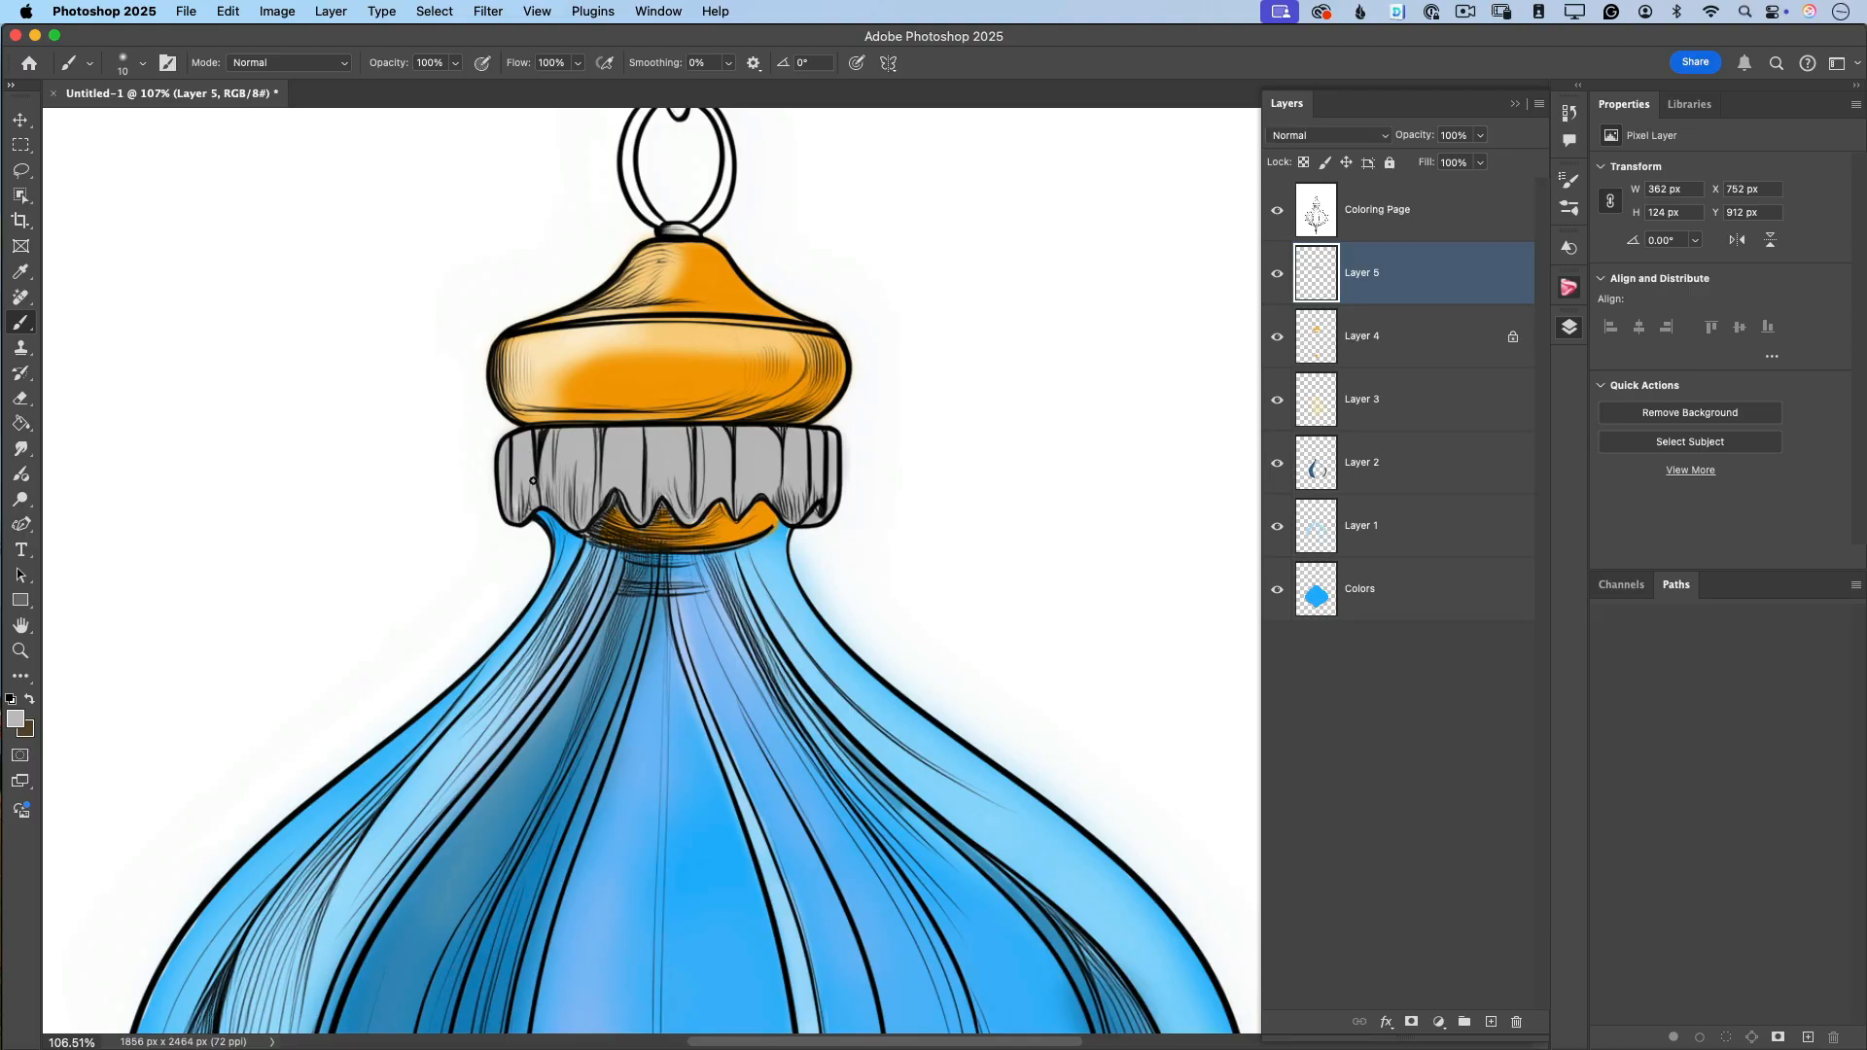
# Set the foreground color to white ffffff and paint thin highlights along the folds and outer edges of the gray collar.
pyautogui.click(15, 717)
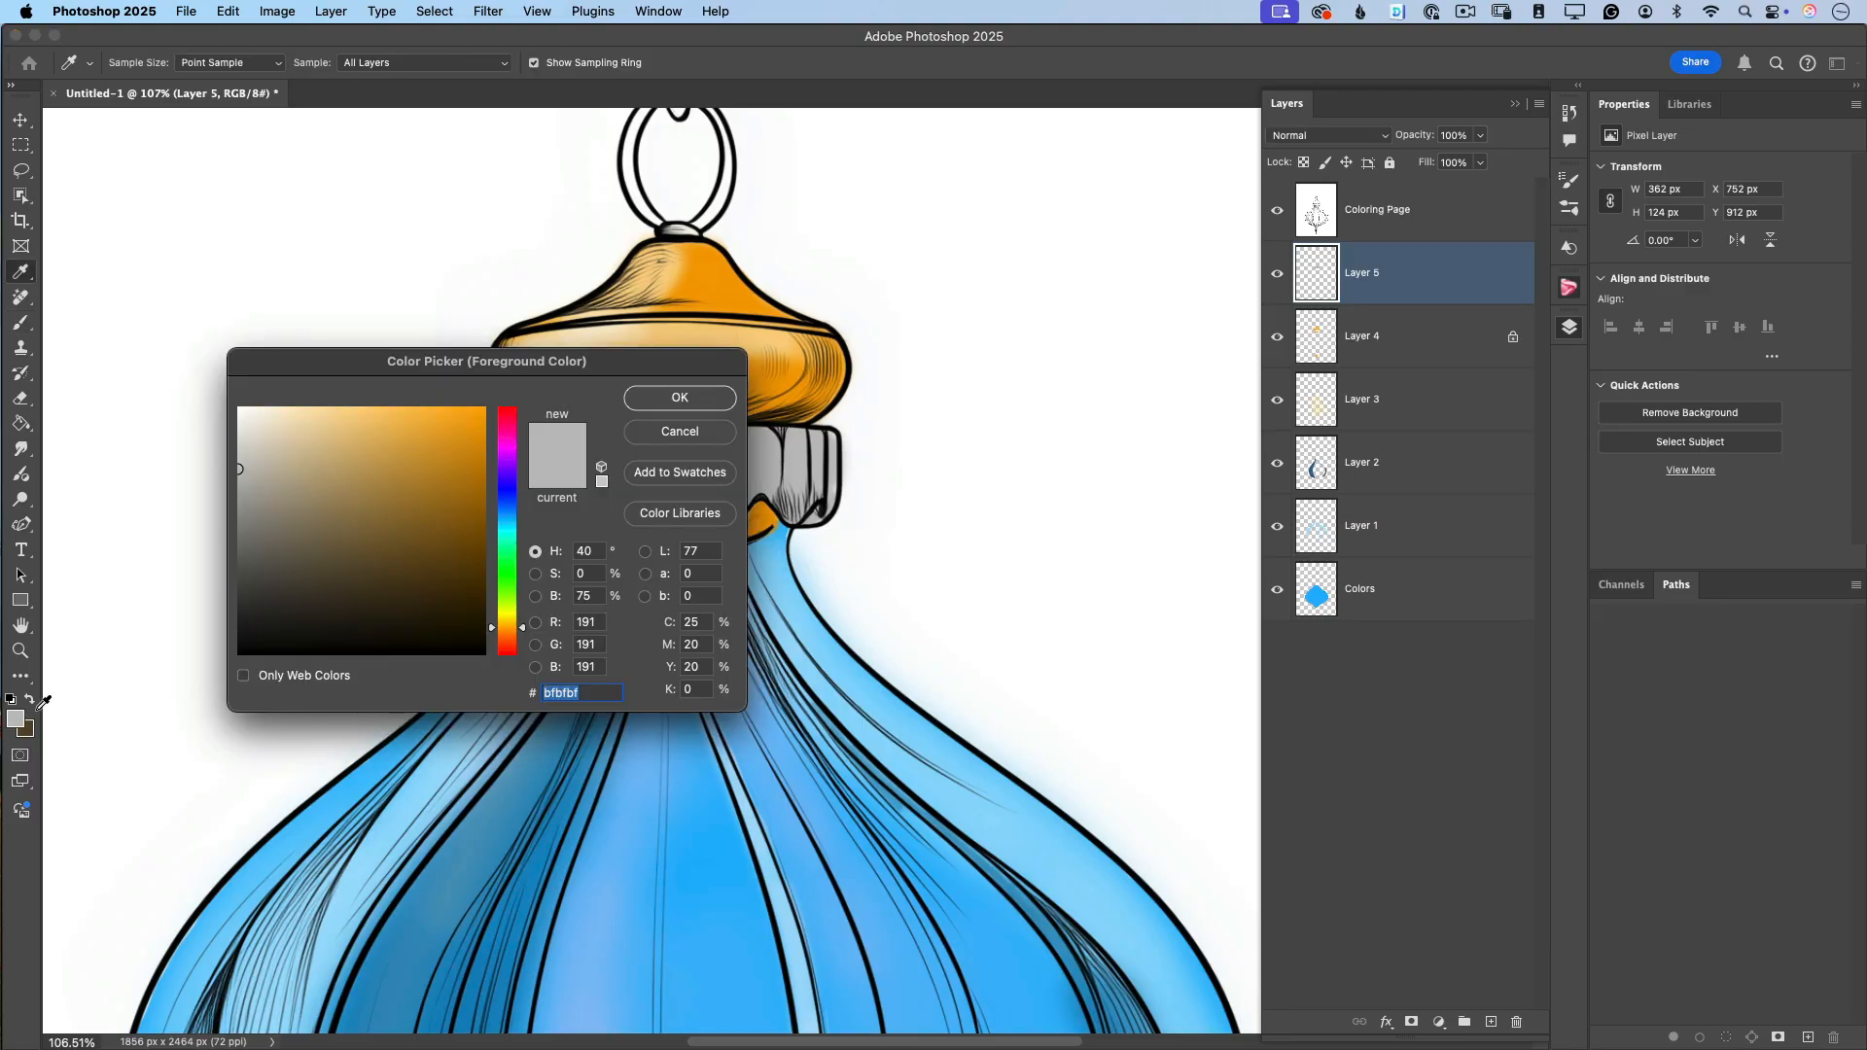
pyautogui.click(234, 409)
pyautogui.click(692, 399)
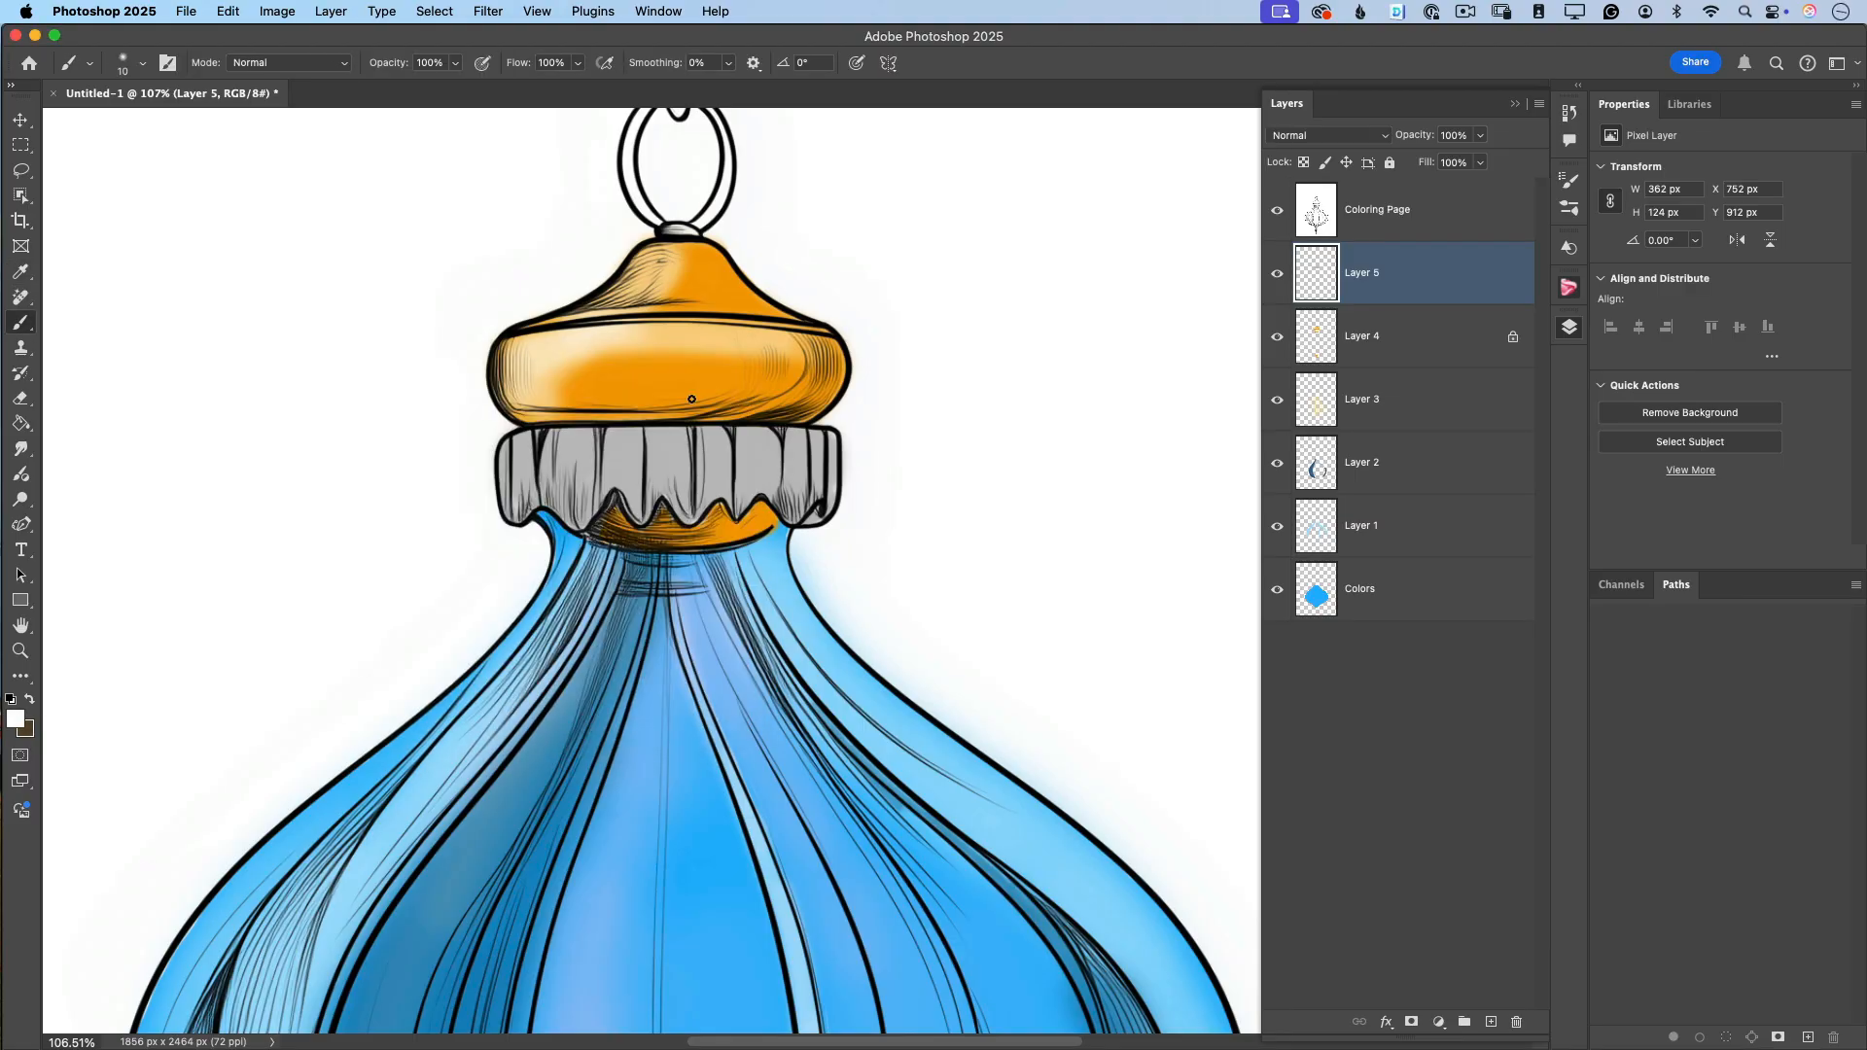
pyautogui.moveTo(506, 443); pyautogui.dragTo(503, 515)
pyautogui.moveTo(831, 470); pyautogui.dragTo(833, 512)
pyautogui.moveTo(600, 431); pyautogui.dragTo(596, 511)
pyautogui.moveTo(548, 443); pyautogui.dragTo(541, 439)
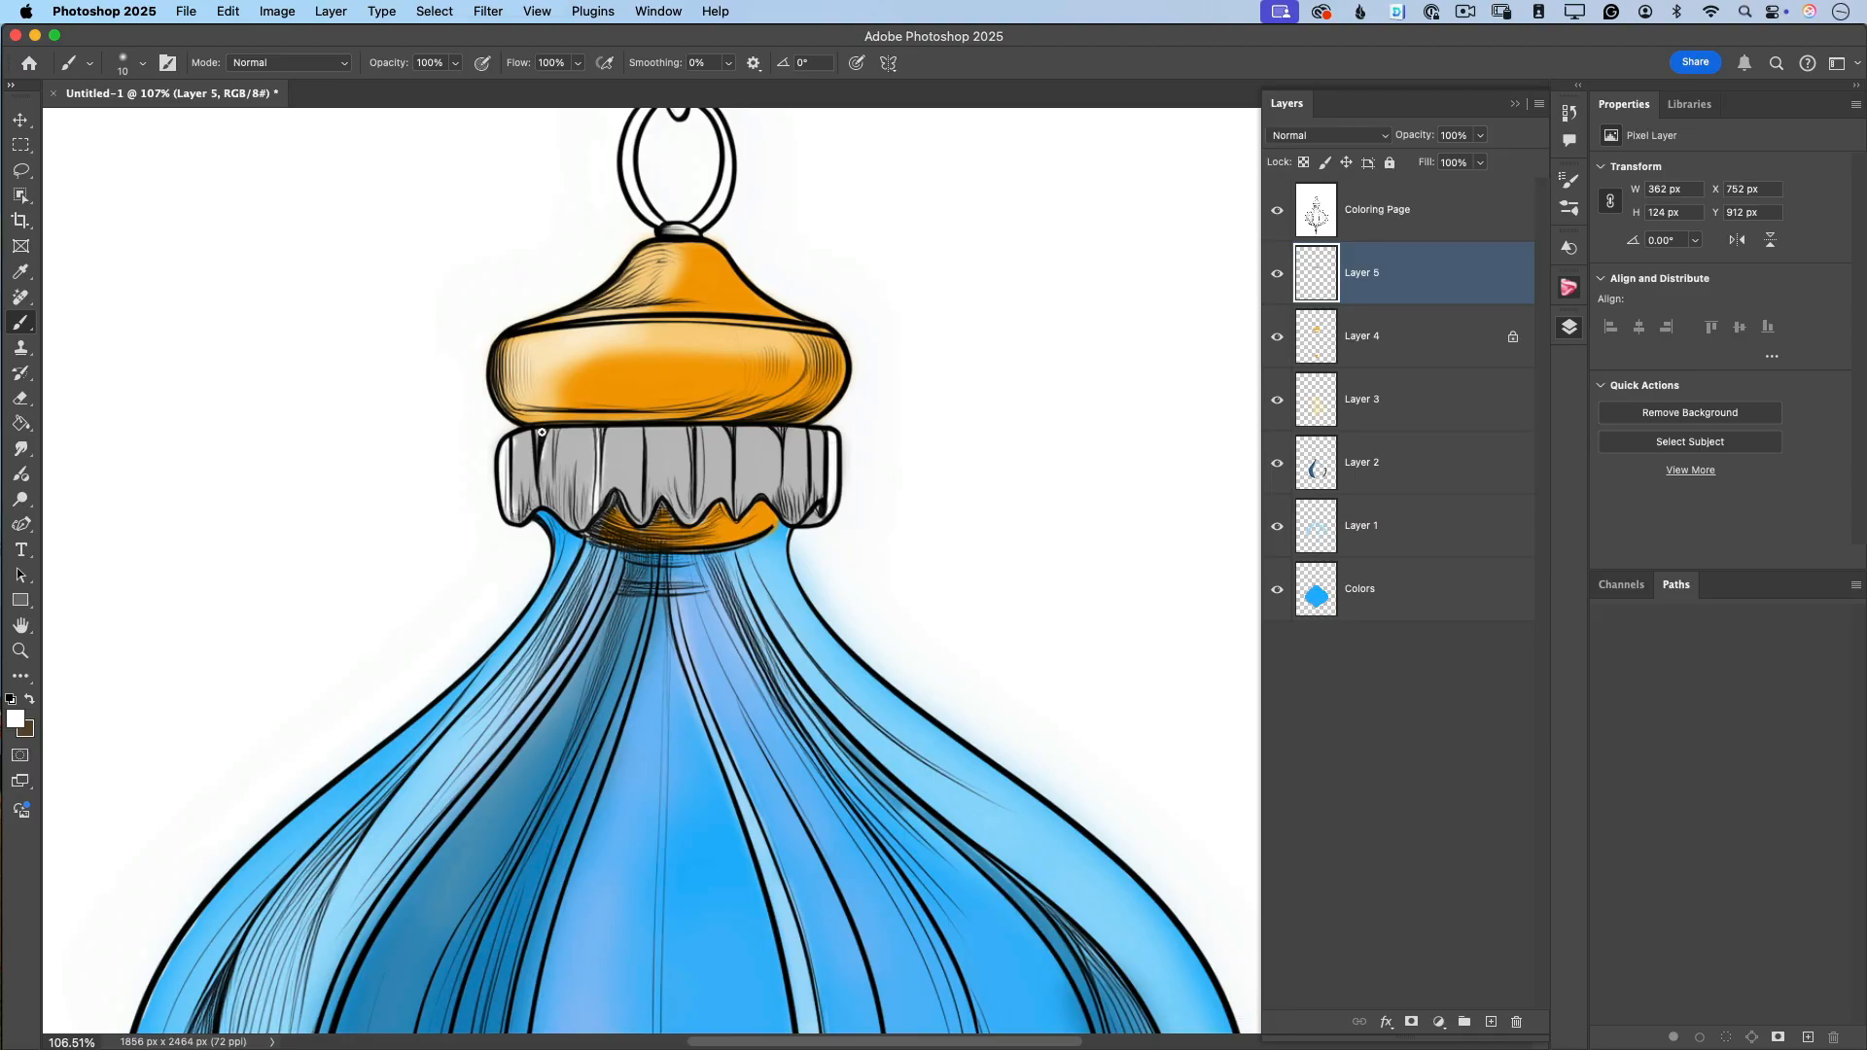
pyautogui.moveTo(727, 432); pyautogui.dragTo(737, 514)
pyautogui.moveTo(689, 431); pyautogui.dragTo(694, 508)
pyautogui.moveTo(643, 430)
pyautogui.mouseDown()
pyautogui.moveTo(639, 512)
pyautogui.moveTo(694, 519)
pyautogui.mouseUp()
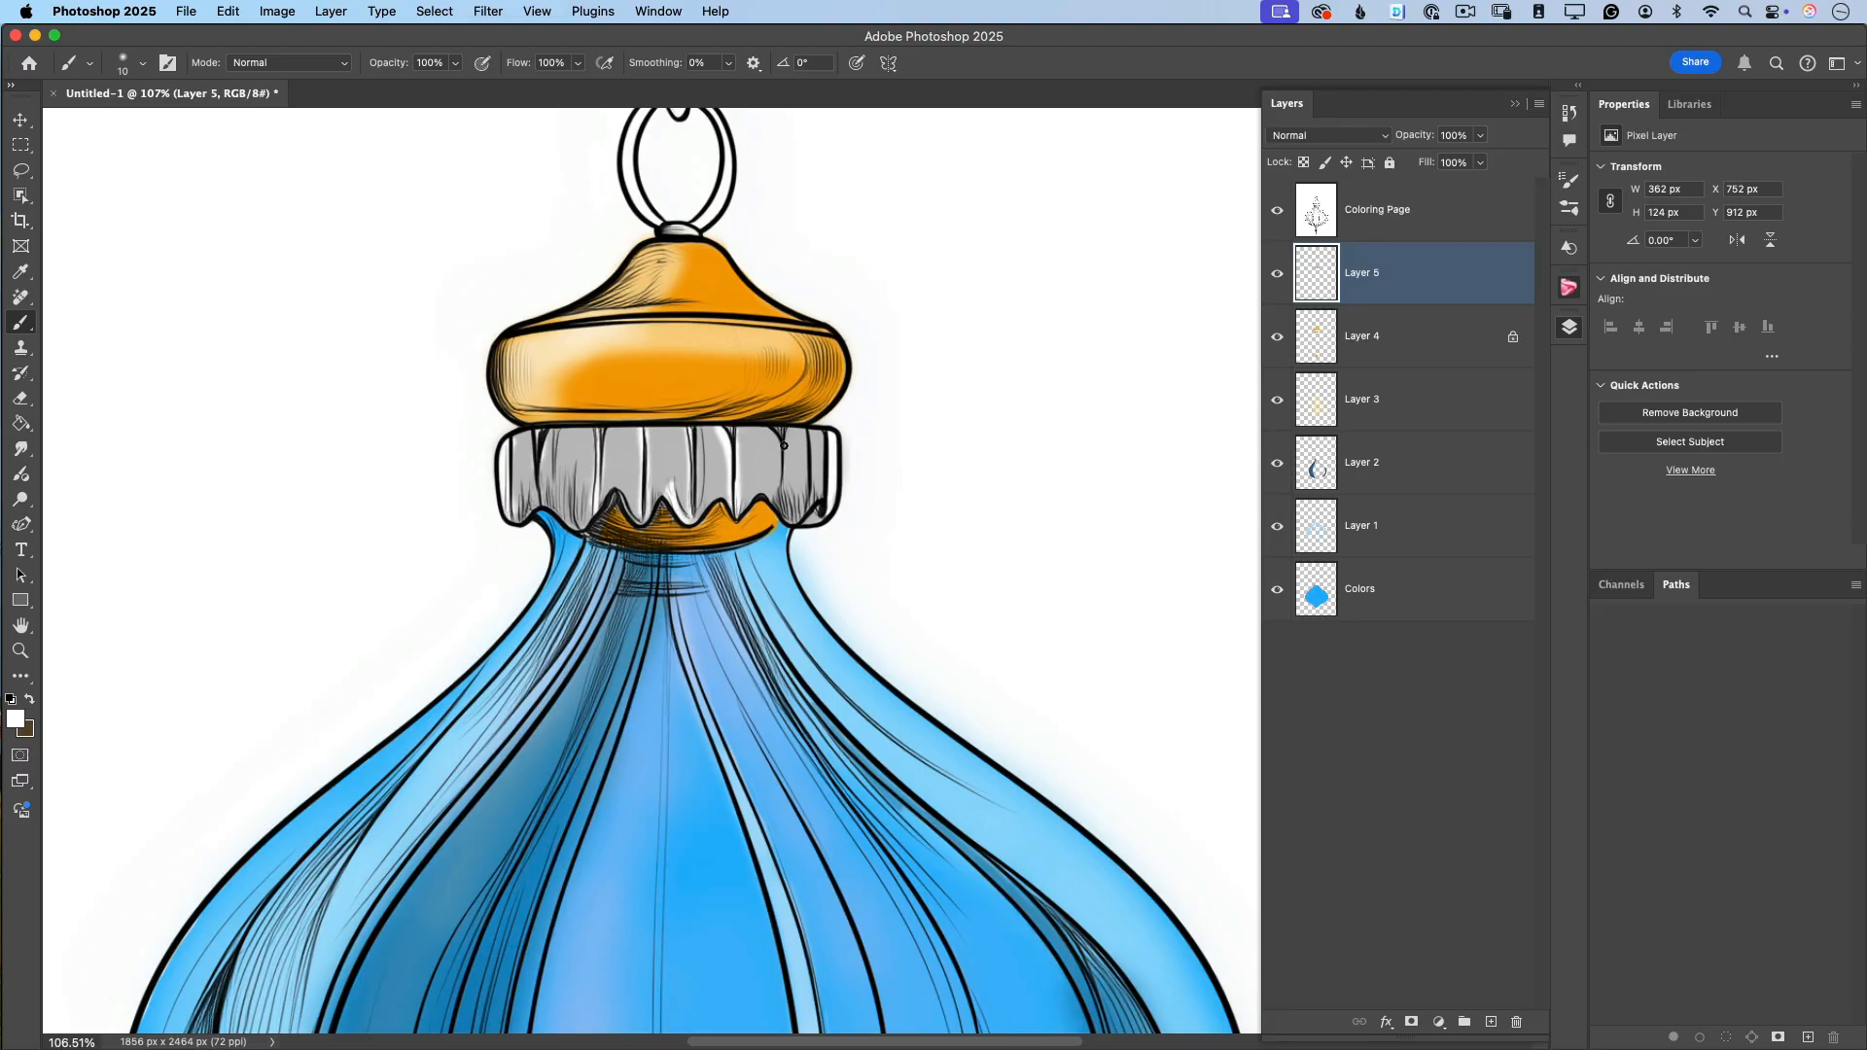
pyautogui.moveTo(780, 430); pyautogui.dragTo(786, 506)
# Sample gray bdbebf from the collar as the foreground color and paint the hanging ring above the cap with it.
pyautogui.press('z')
pyautogui.scroll(-5, 764, 647)
pyautogui.scroll(2, 782, 674)
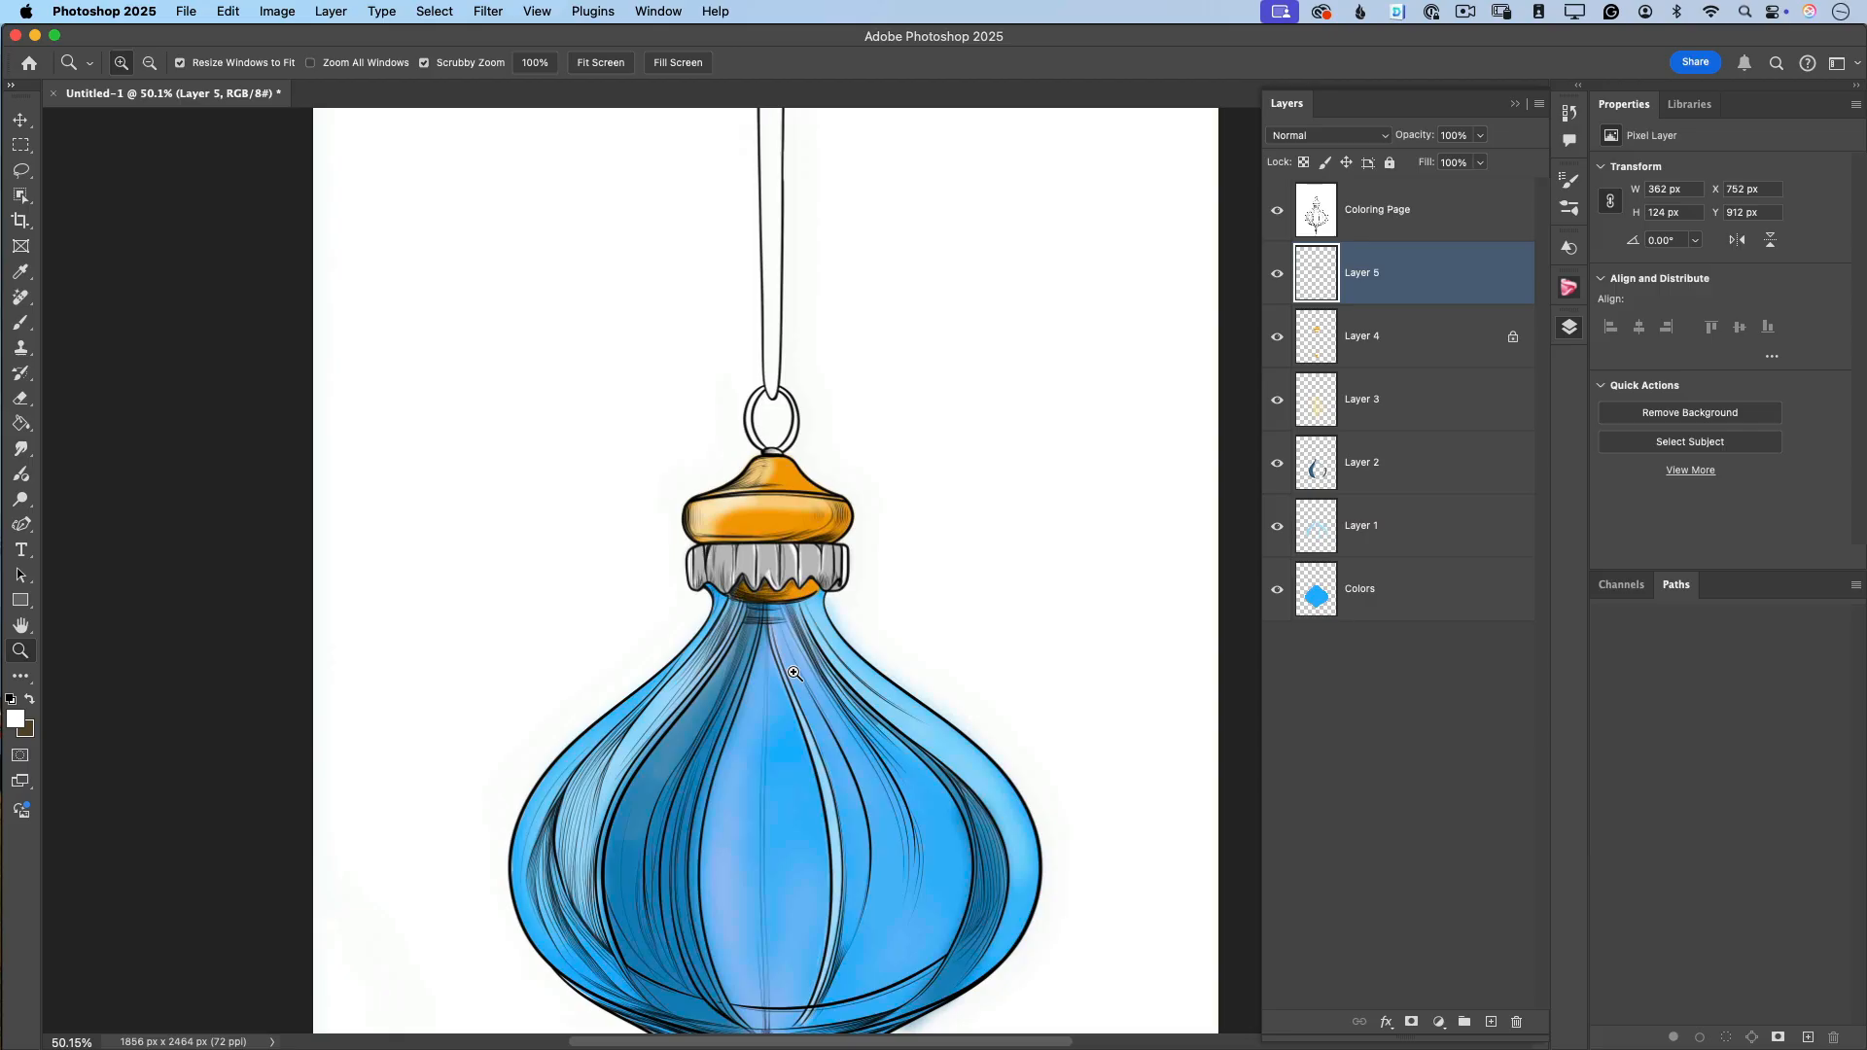
pyautogui.click(16, 719)
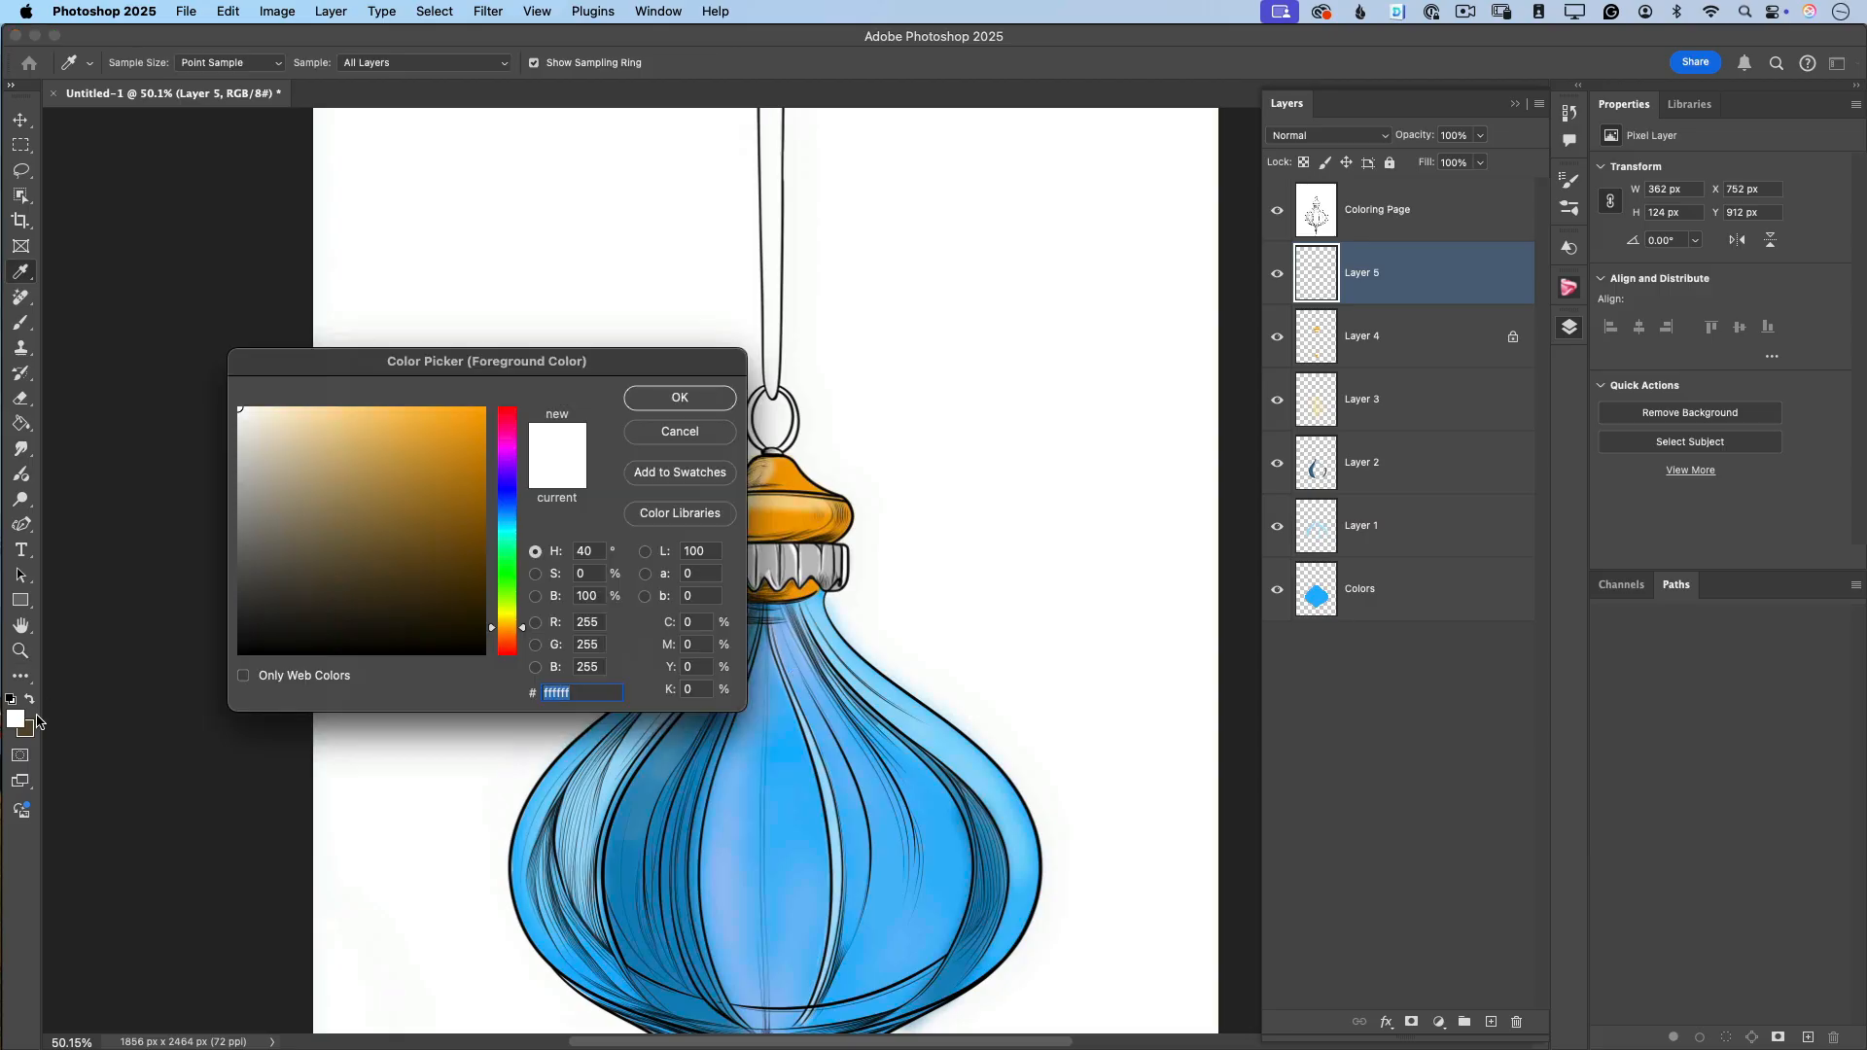
pyautogui.click(808, 545)
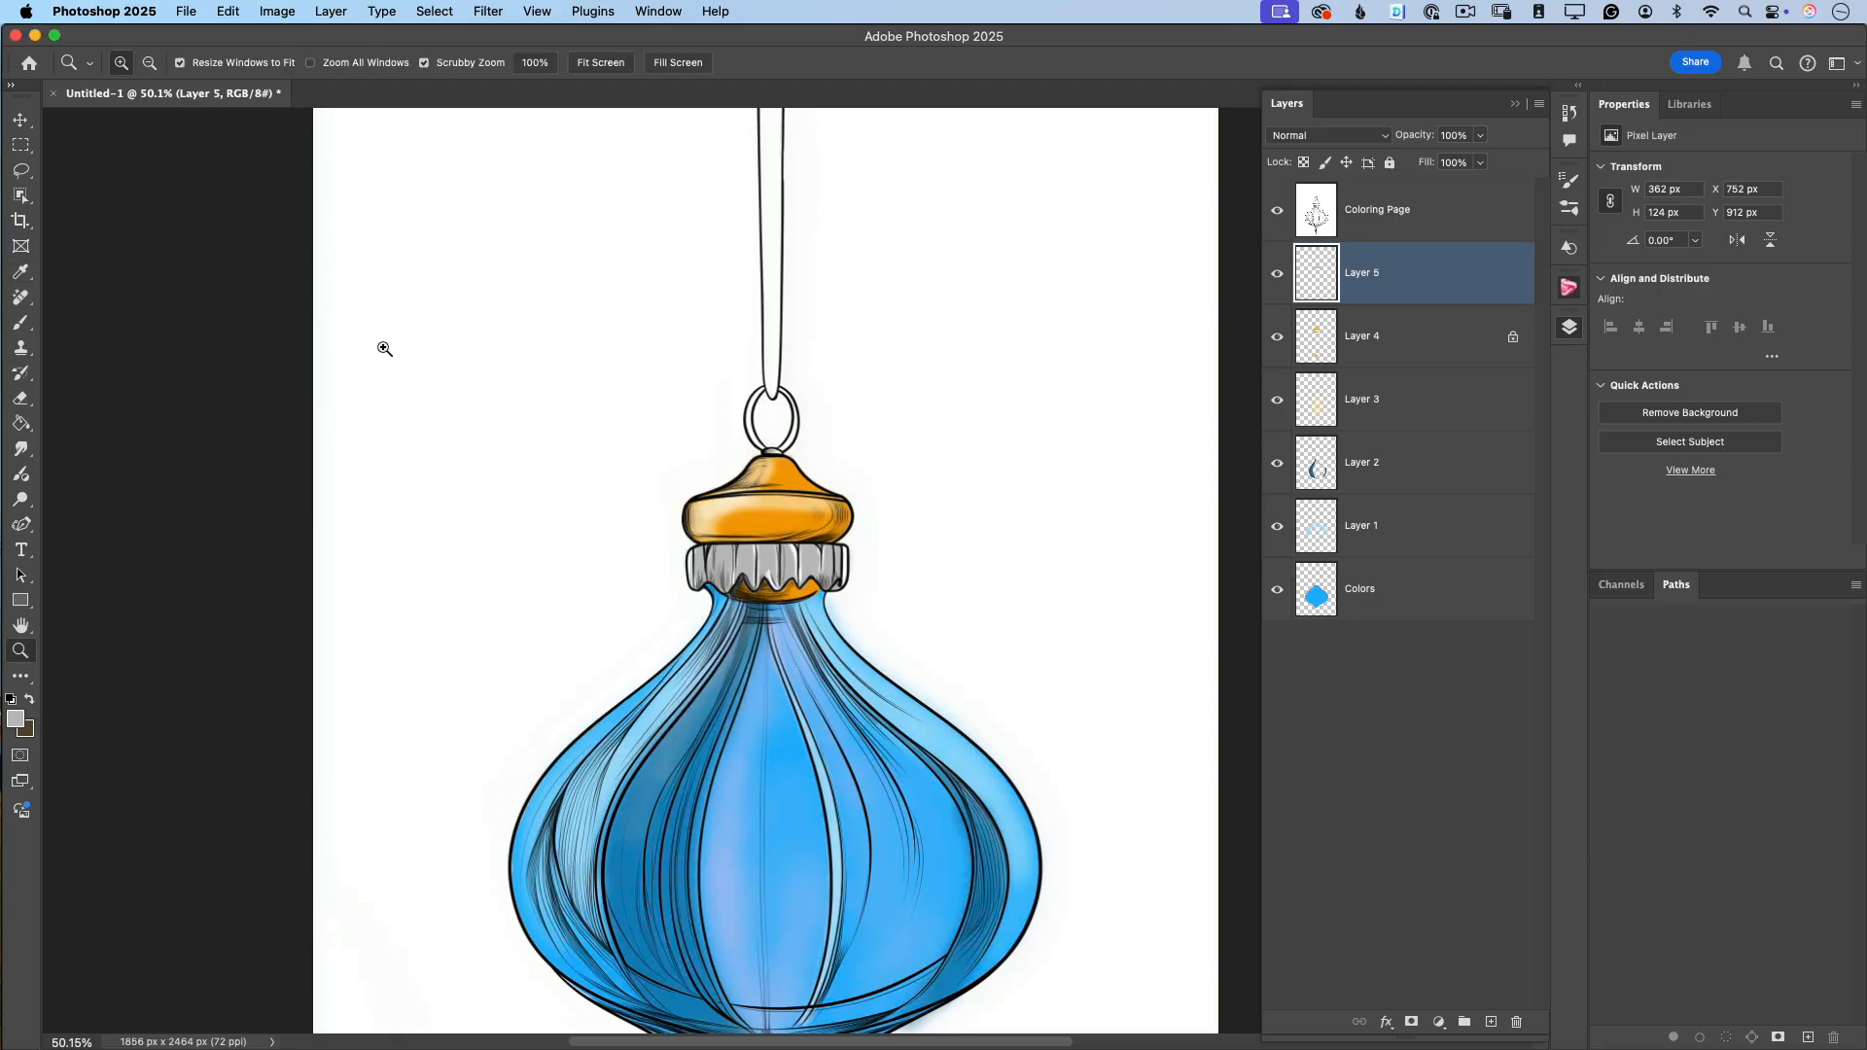
pyautogui.click(20, 322)
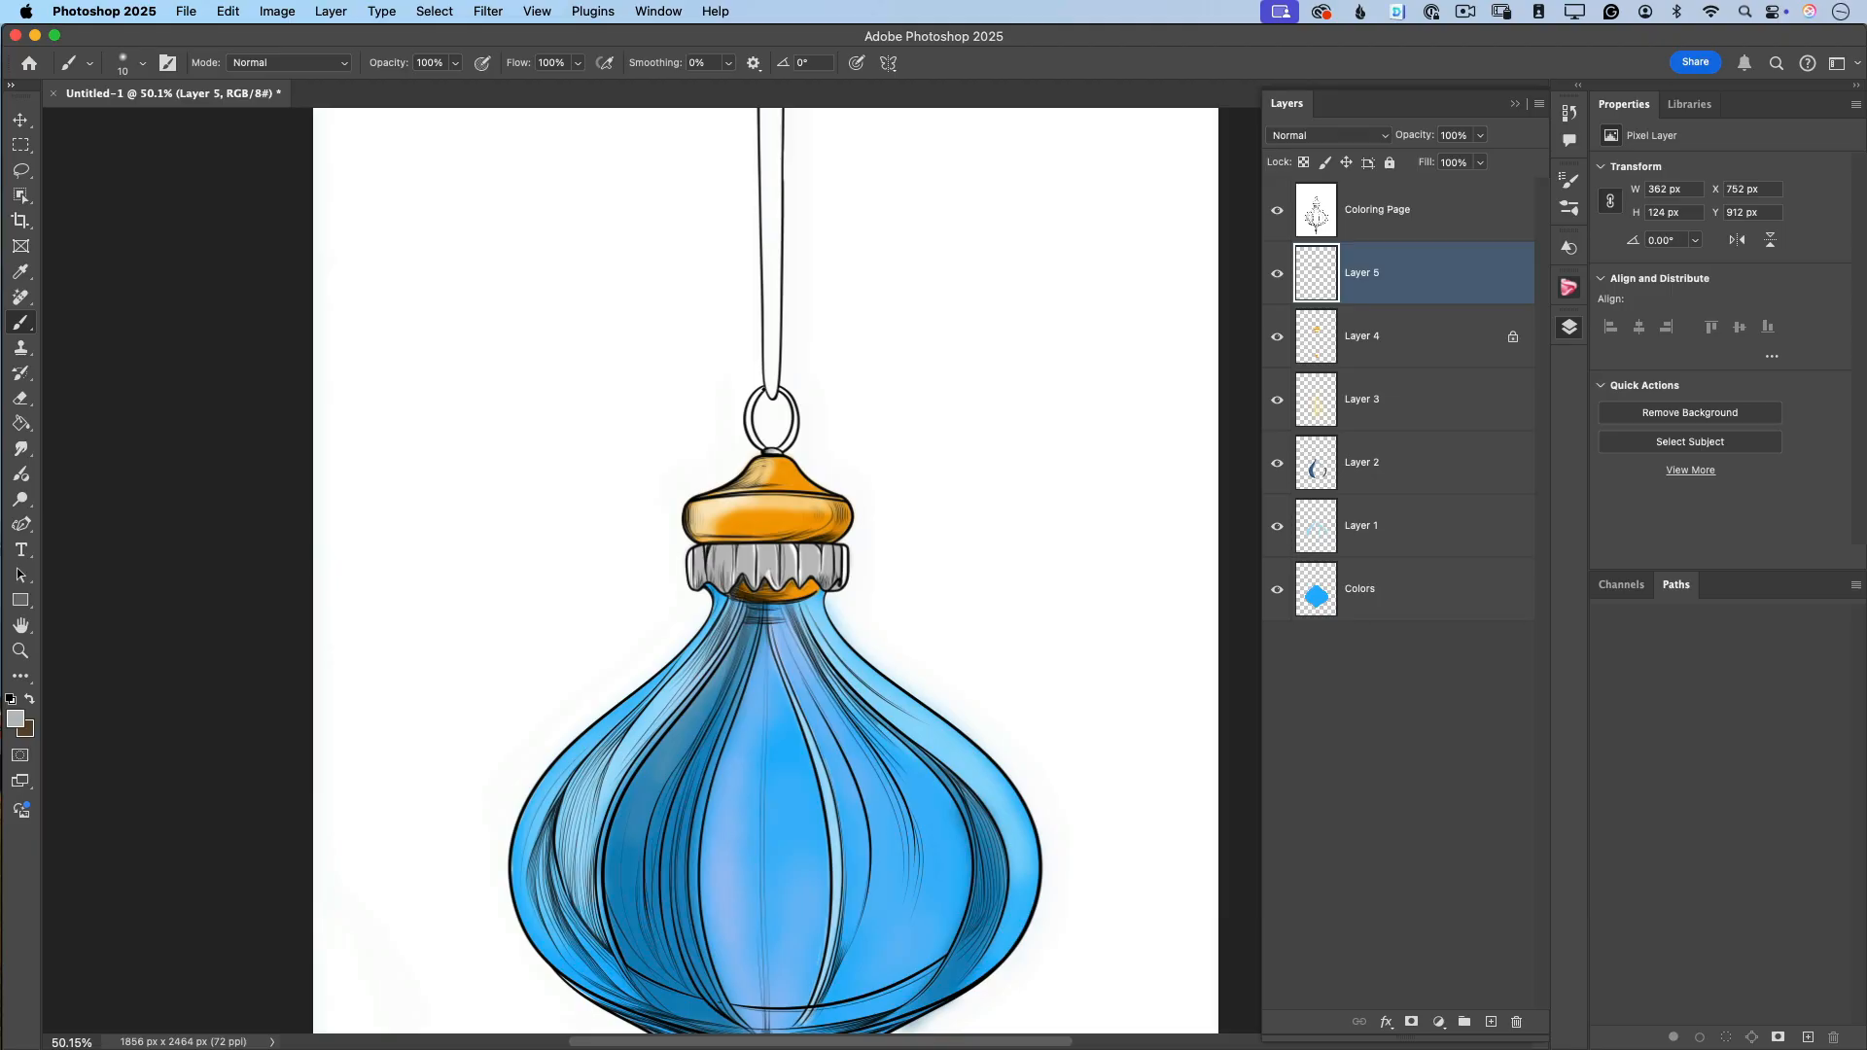
pyautogui.moveTo(758, 393); pyautogui.dragTo(750, 417)
# Set the foreground color back to white ffffff for highlights on the hanging ring.
pyautogui.click(15, 719)
pyautogui.click(277, 426)
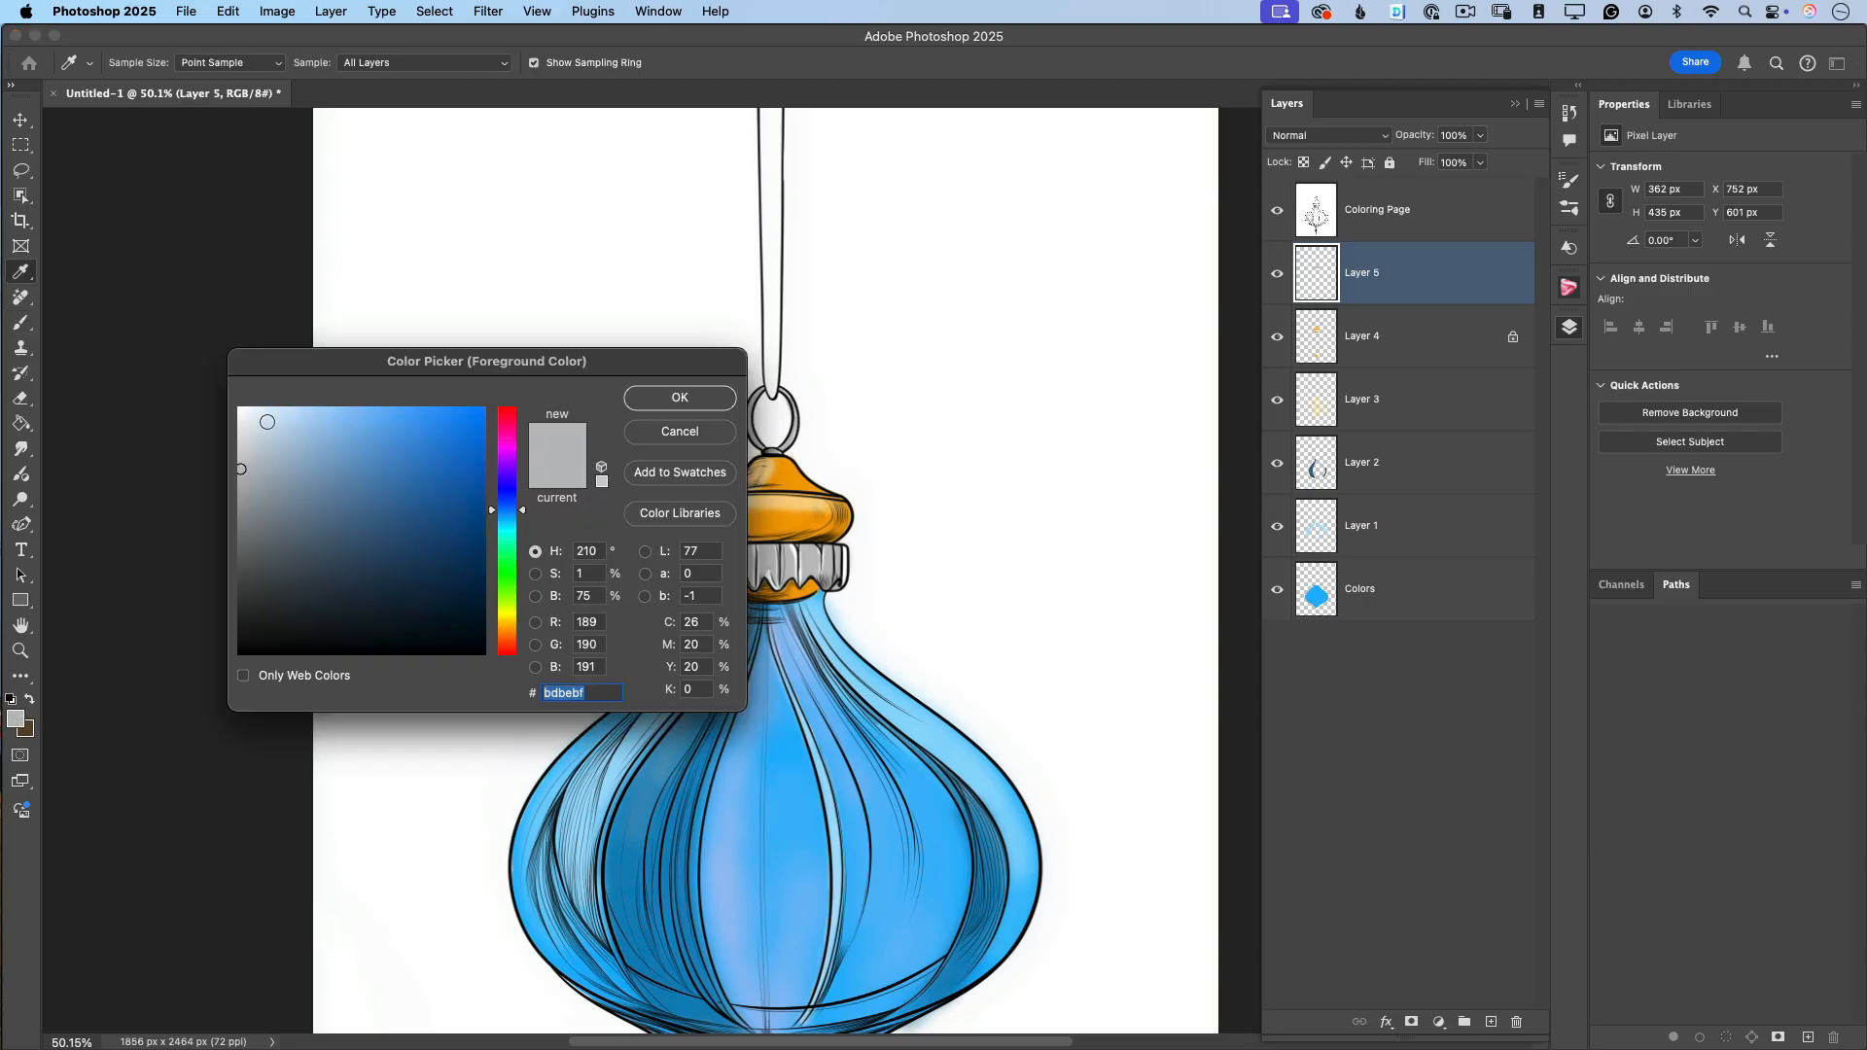
pyautogui.click(237, 409)
pyautogui.click(663, 392)
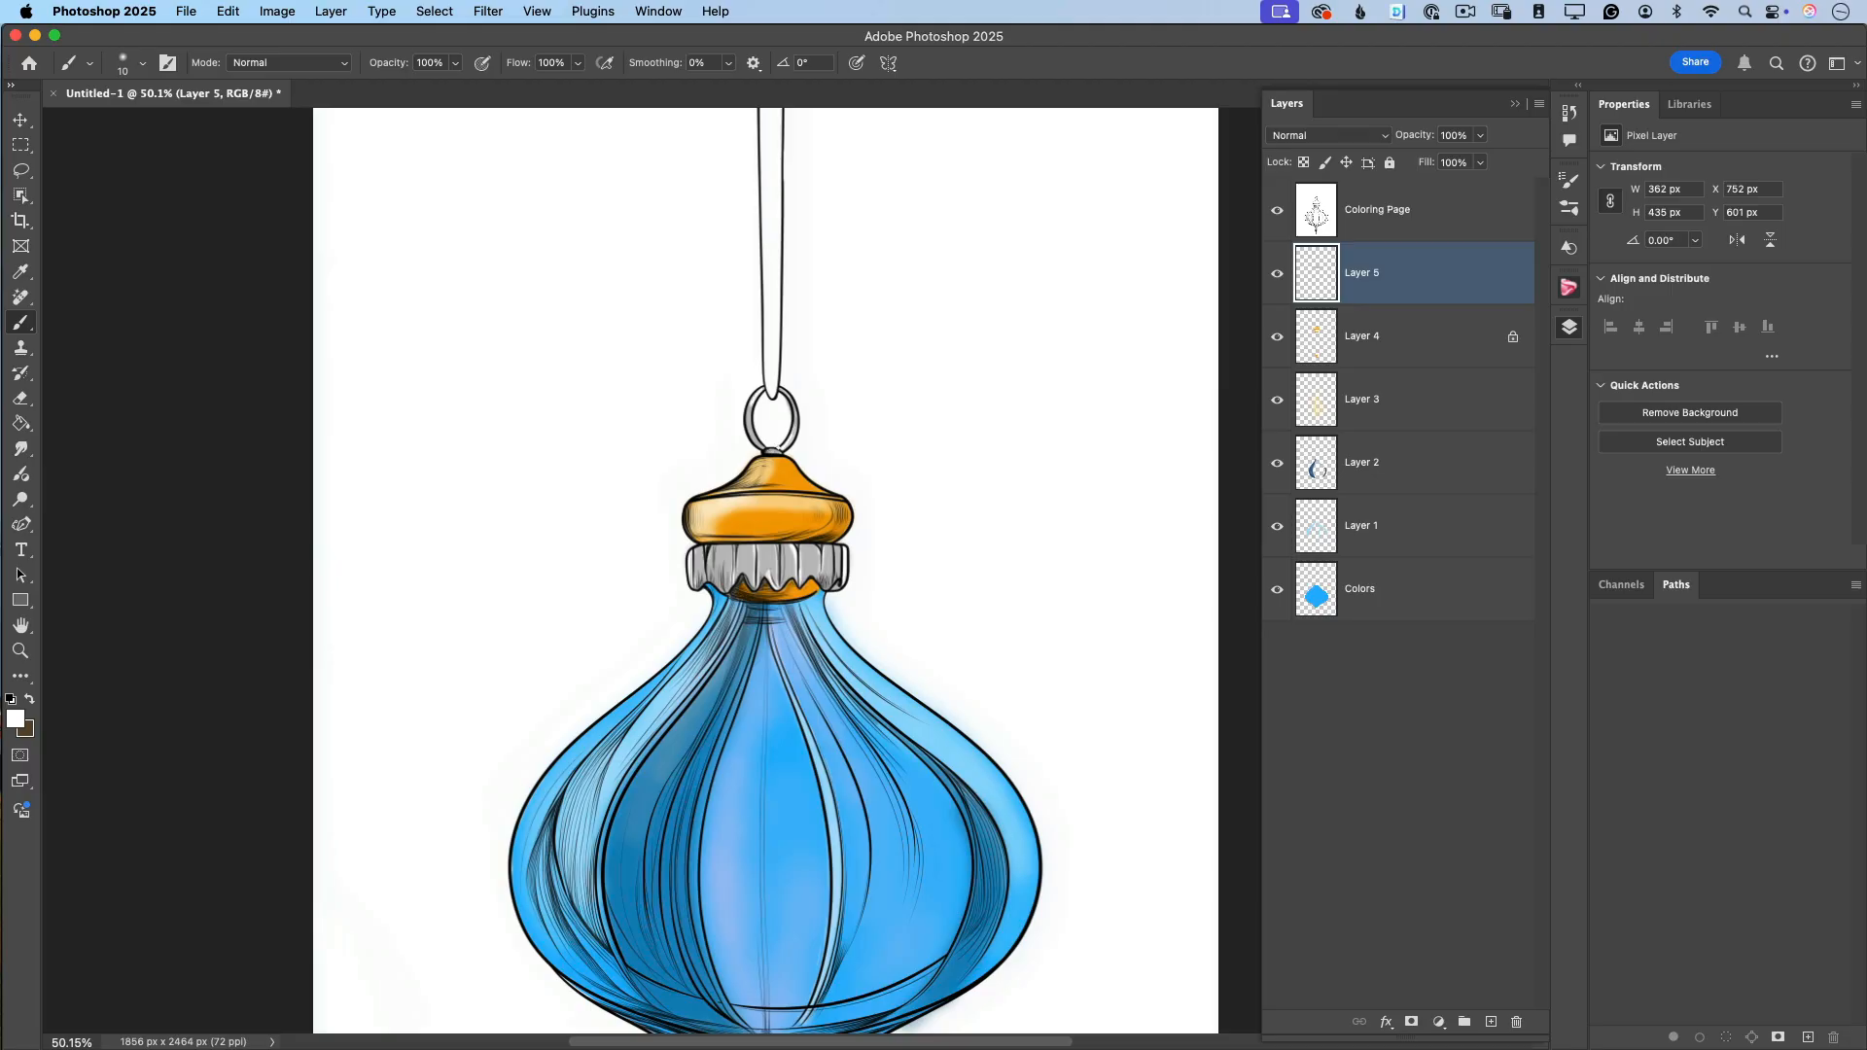
# Add a new layer above Layer 5 and set the brush's foreground color to red f40505.
pyautogui.click(20, 651)
pyautogui.moveTo(793, 657); pyautogui.dragTo(751, 636)
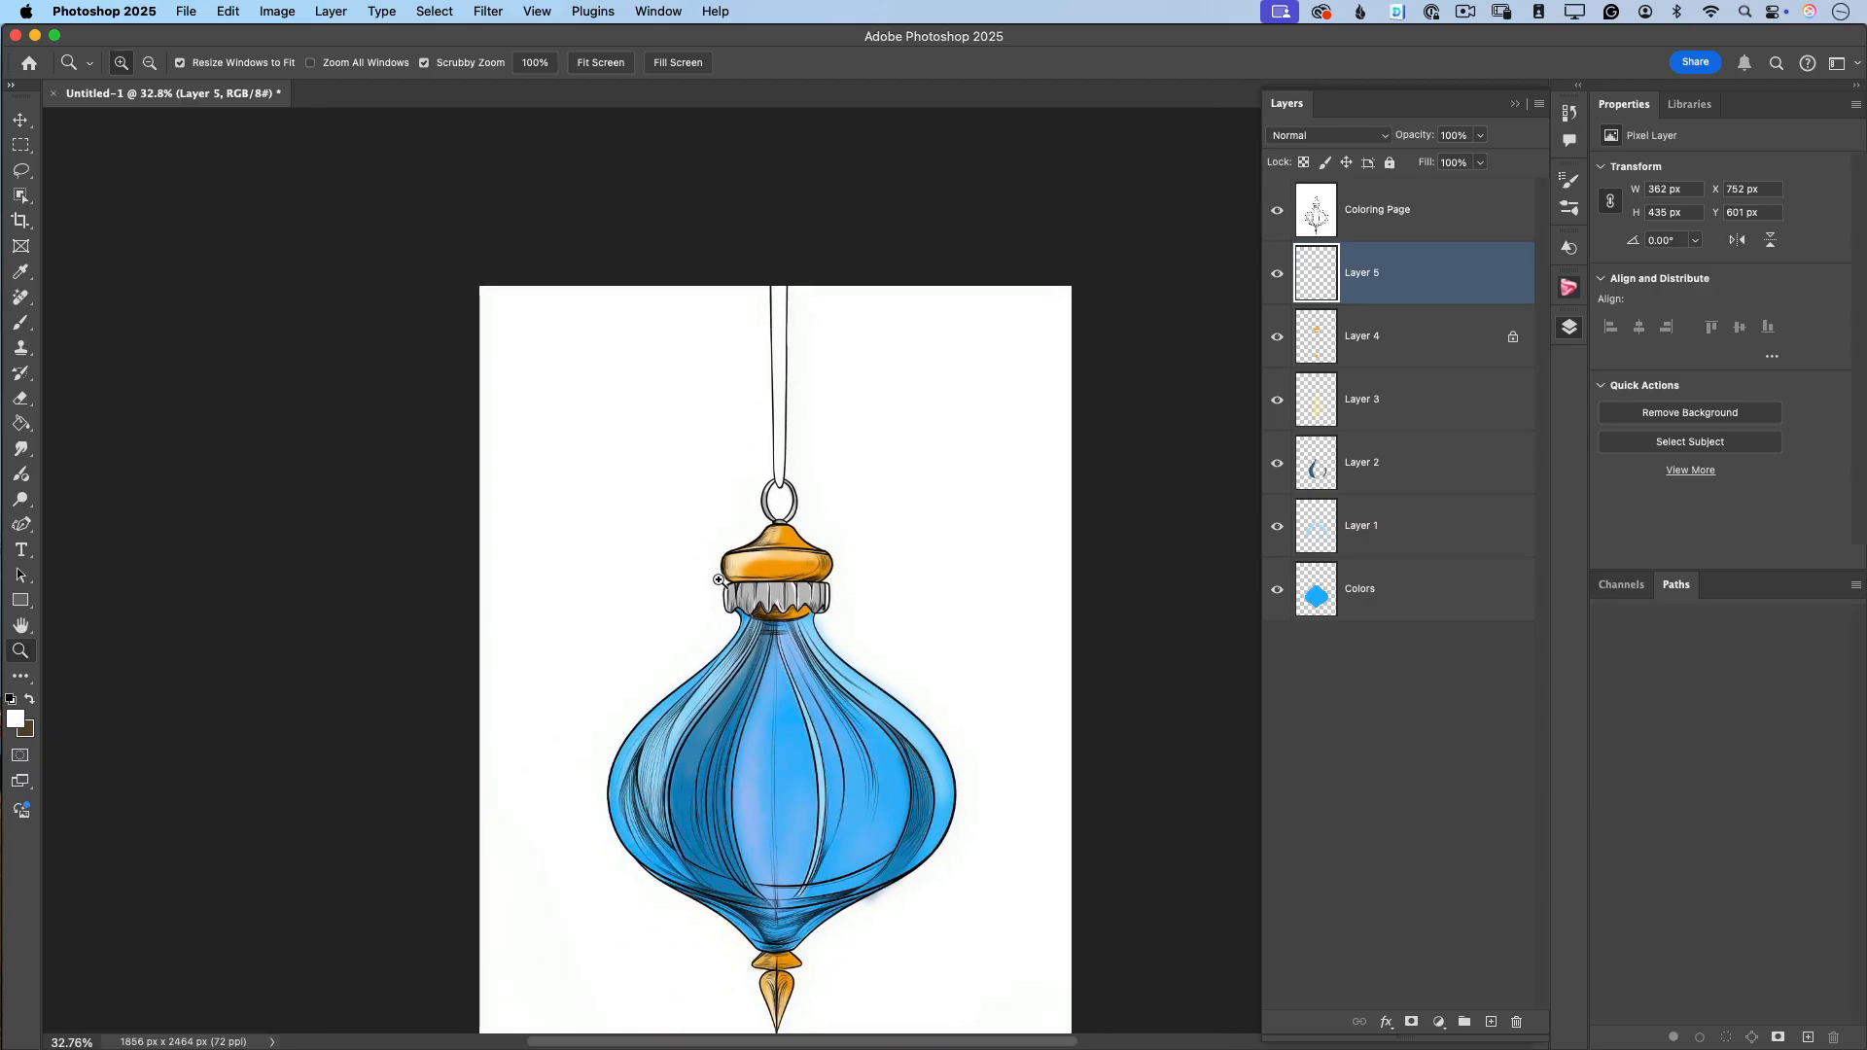
pyautogui.scroll(-4, 724, 582)
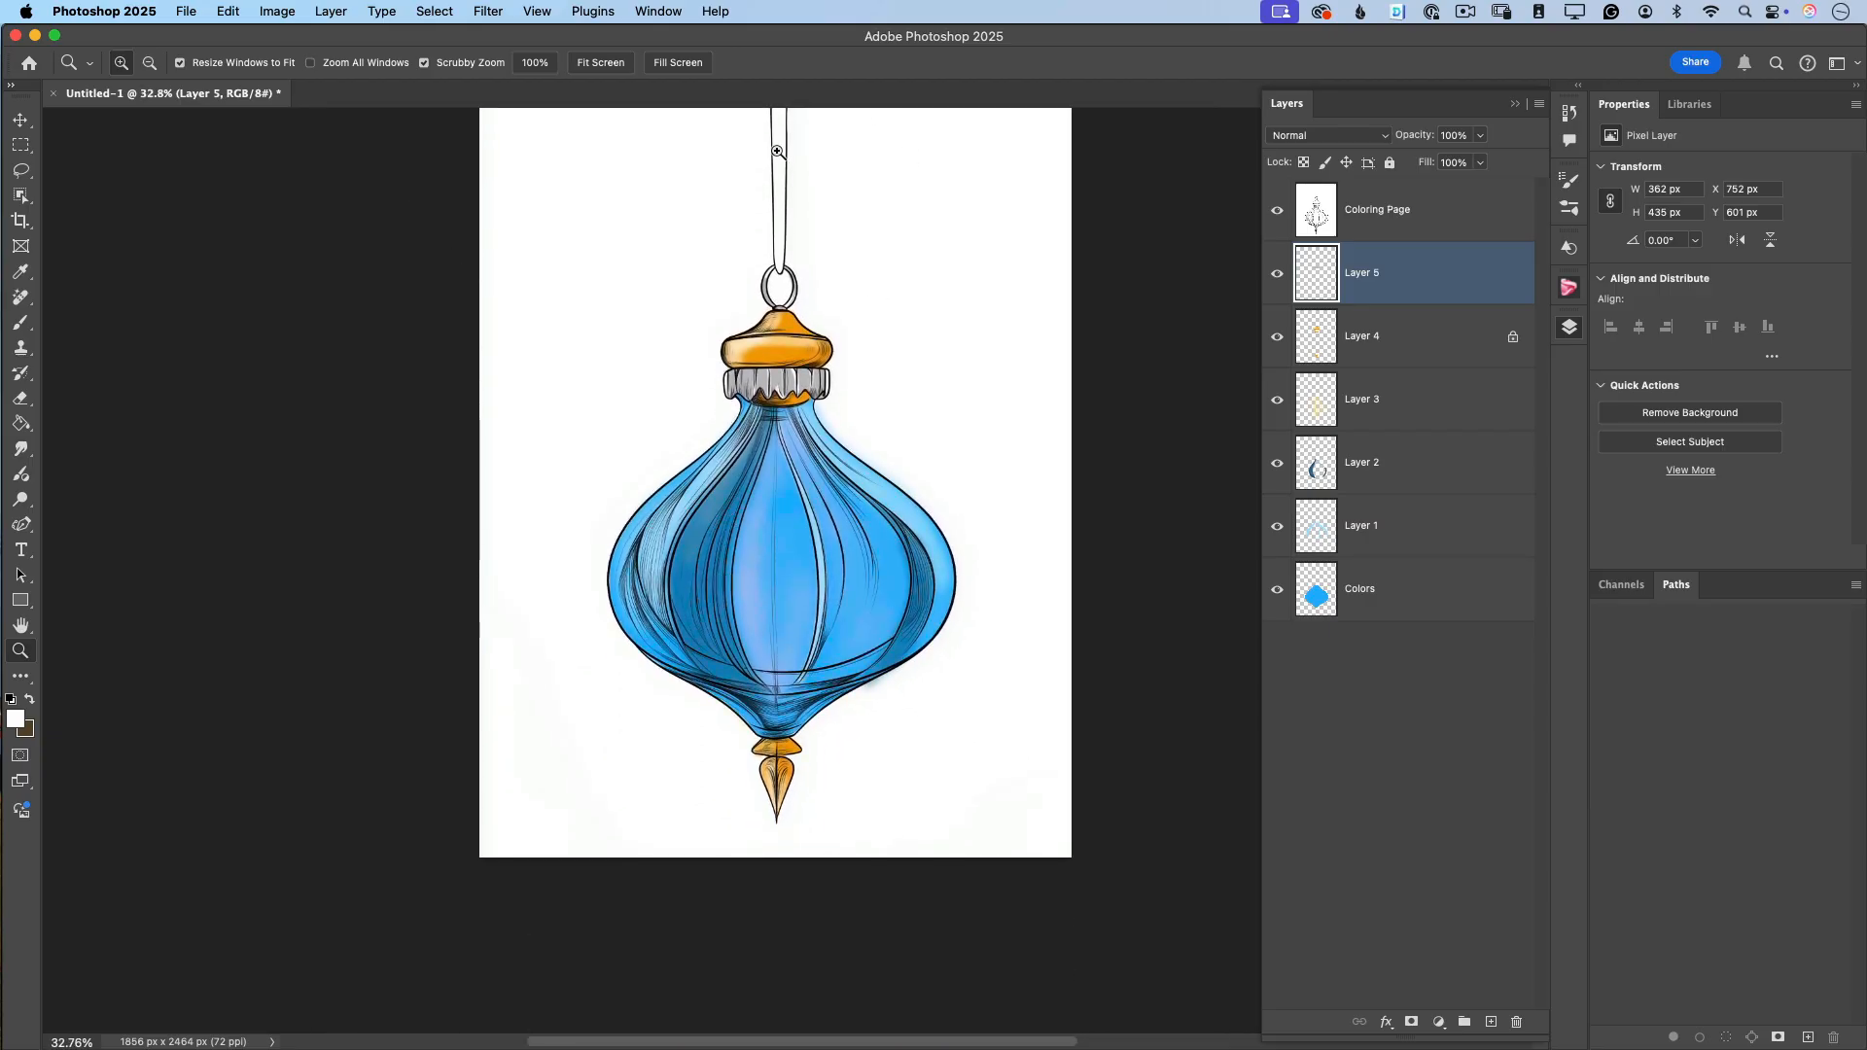
pyautogui.scroll(3, 786, 273)
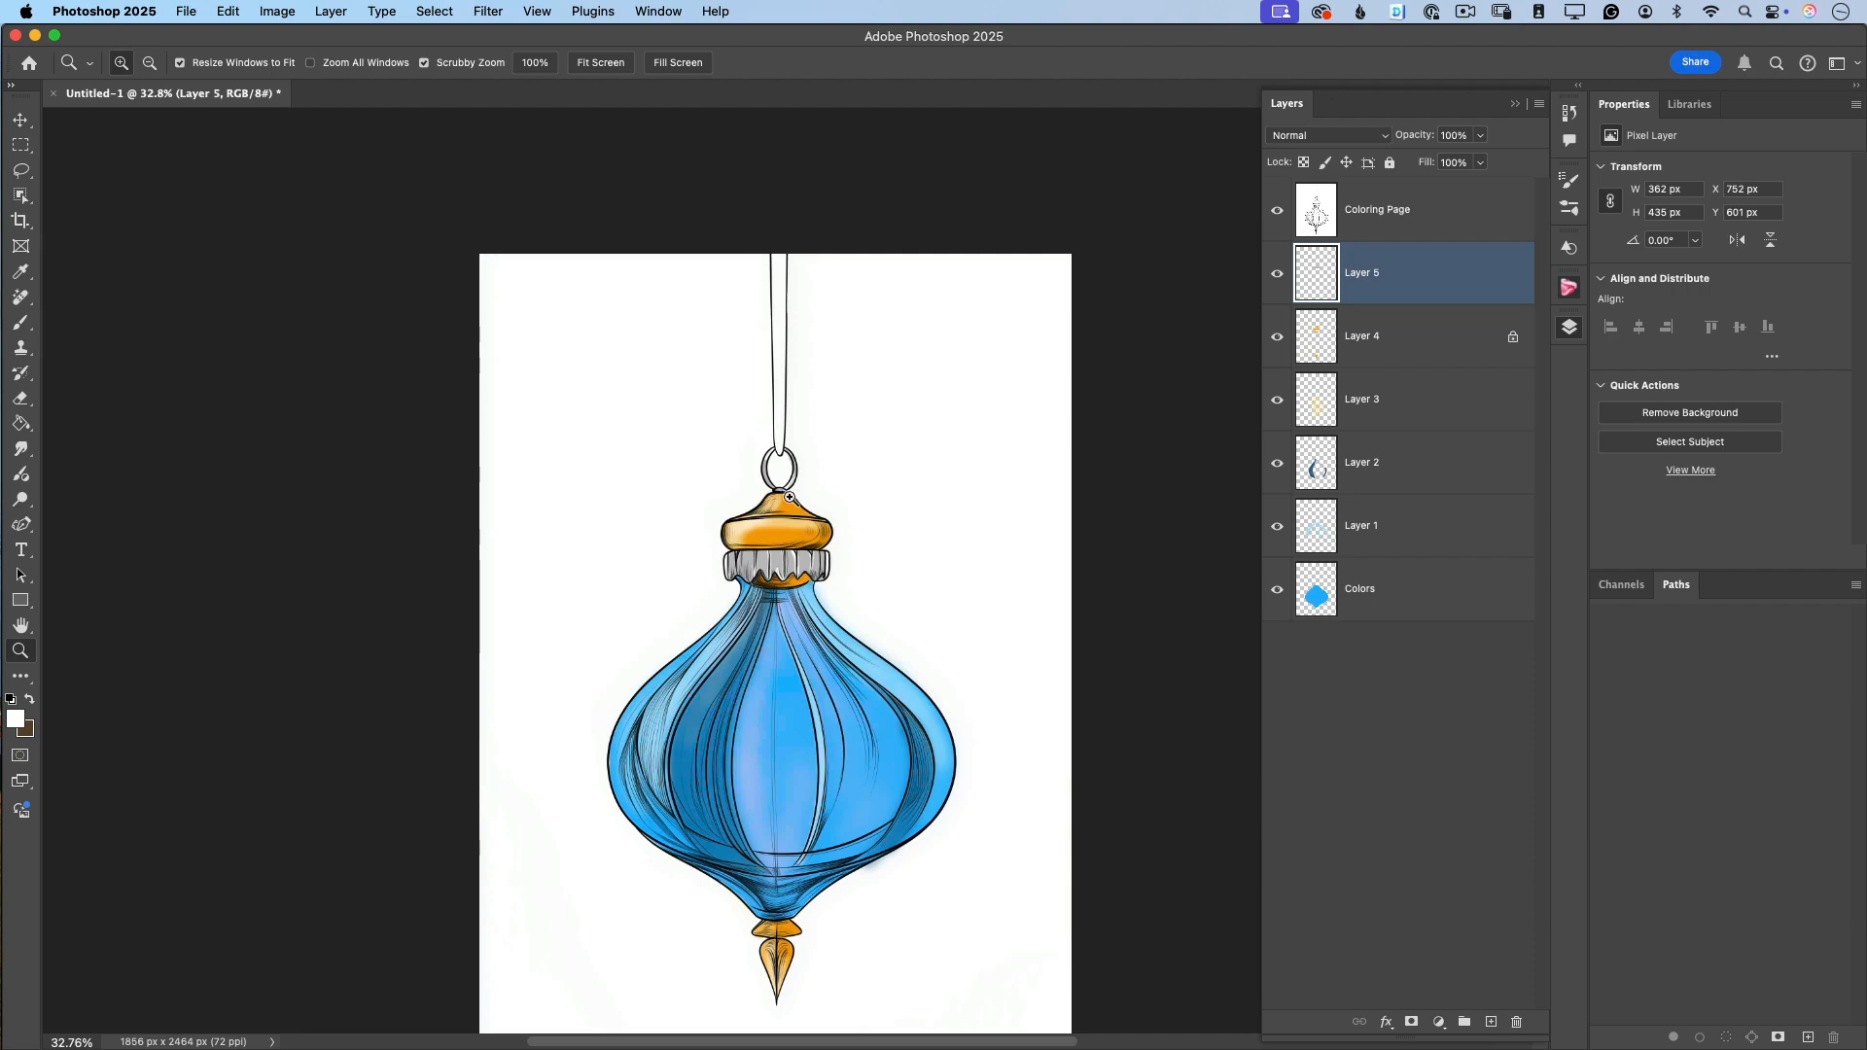
pyautogui.click(1491, 1022)
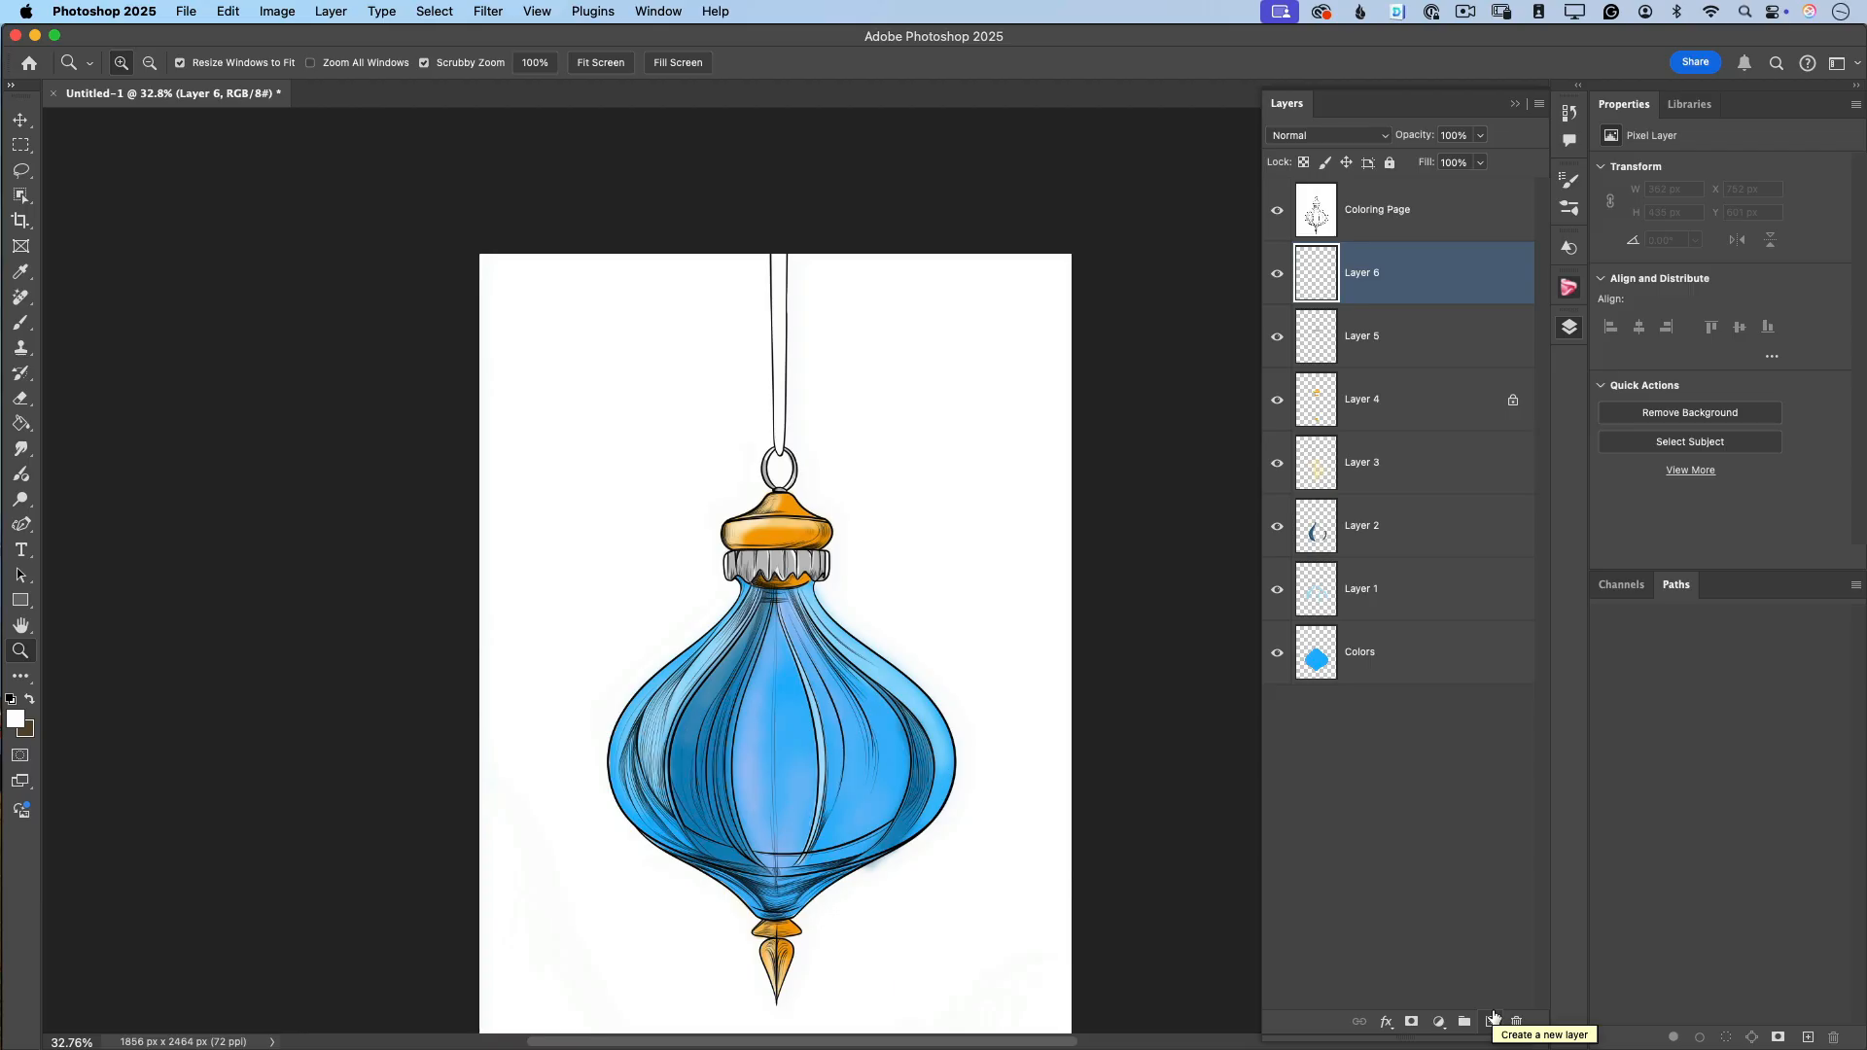
pyautogui.click(15, 719)
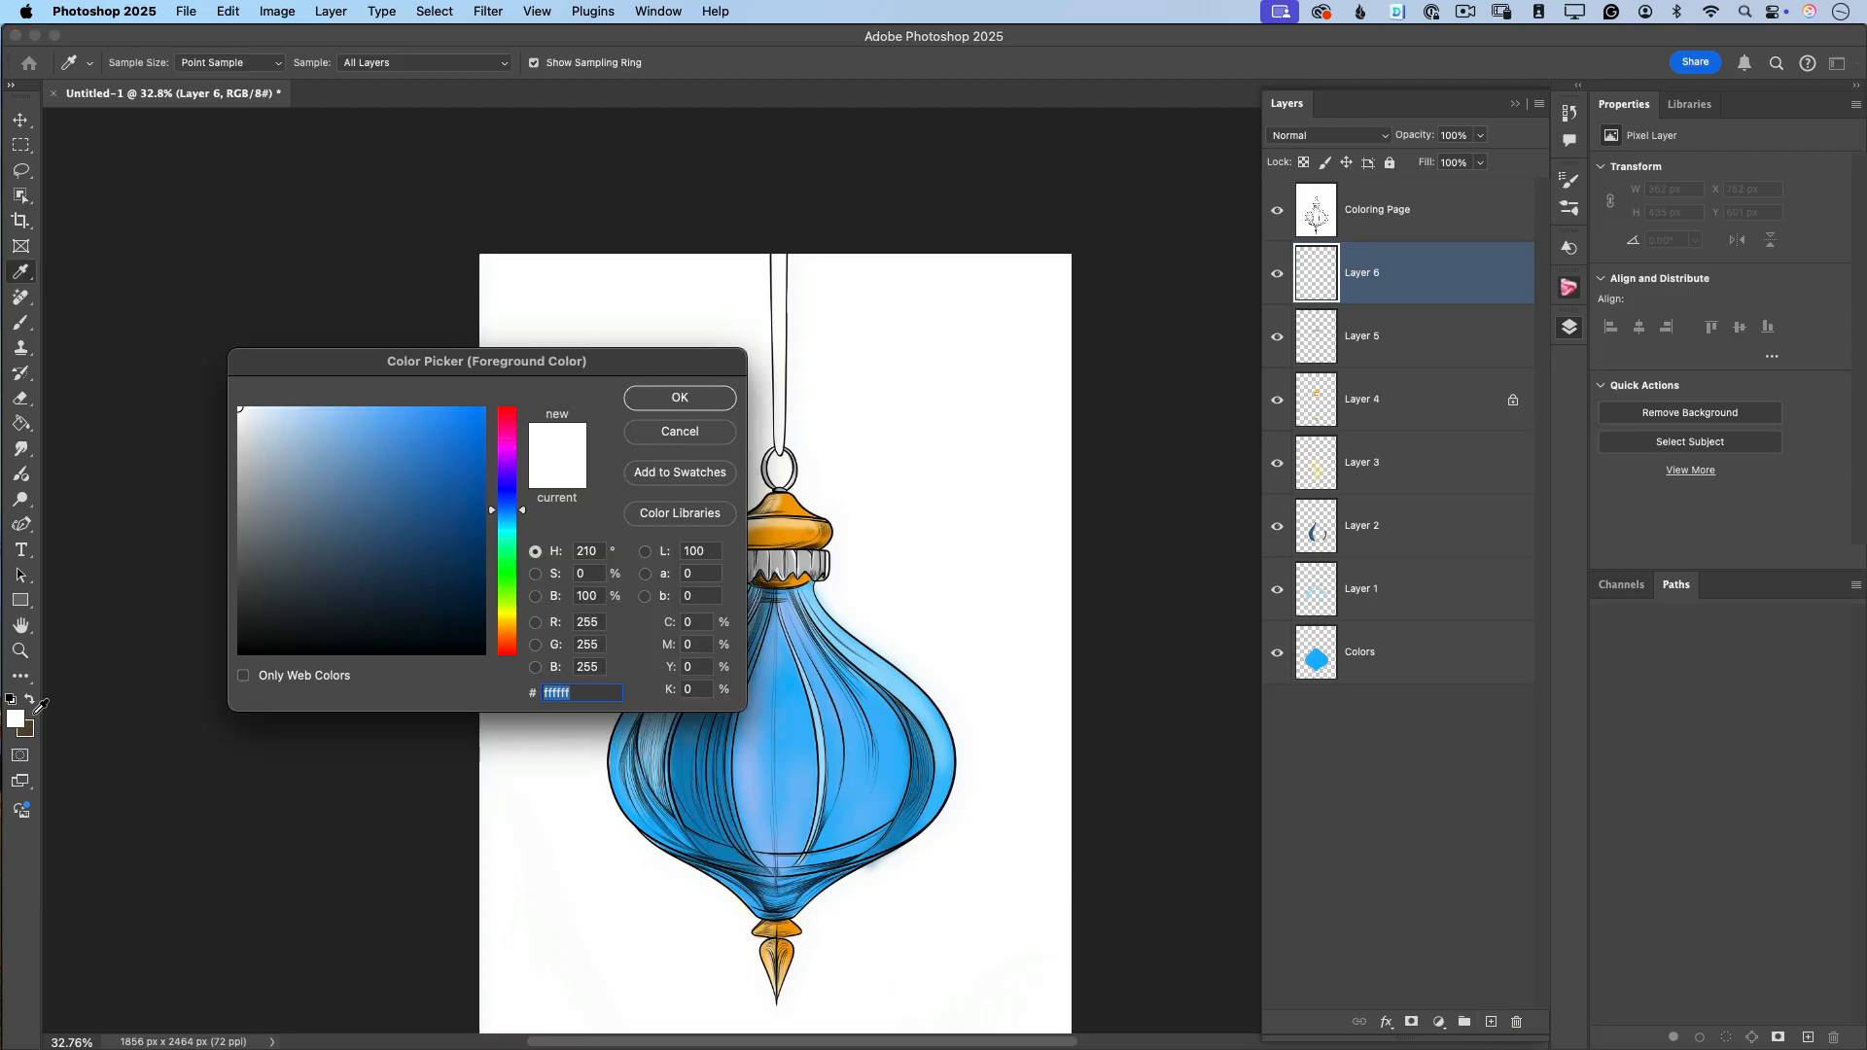
pyautogui.moveTo(507, 442); pyautogui.dragTo(508, 407)
pyautogui.click(485, 407)
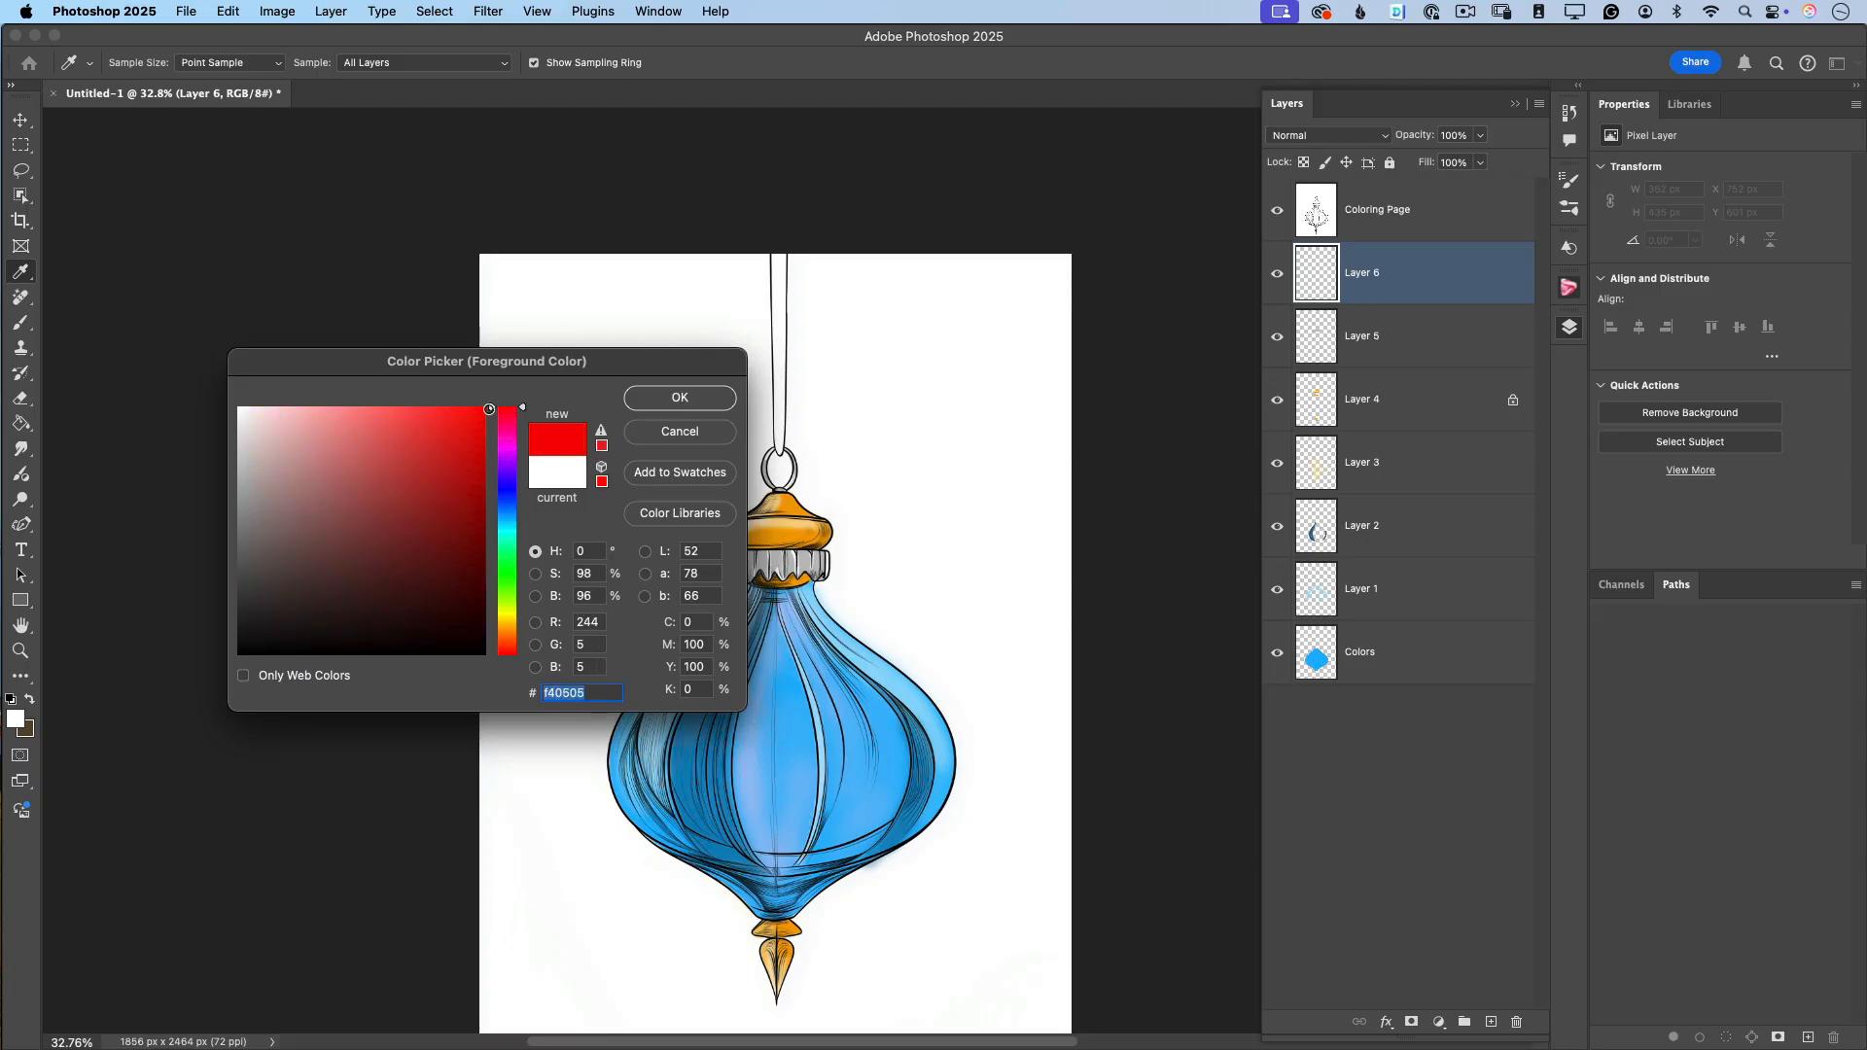
pyautogui.click(695, 399)
pyautogui.press('b')
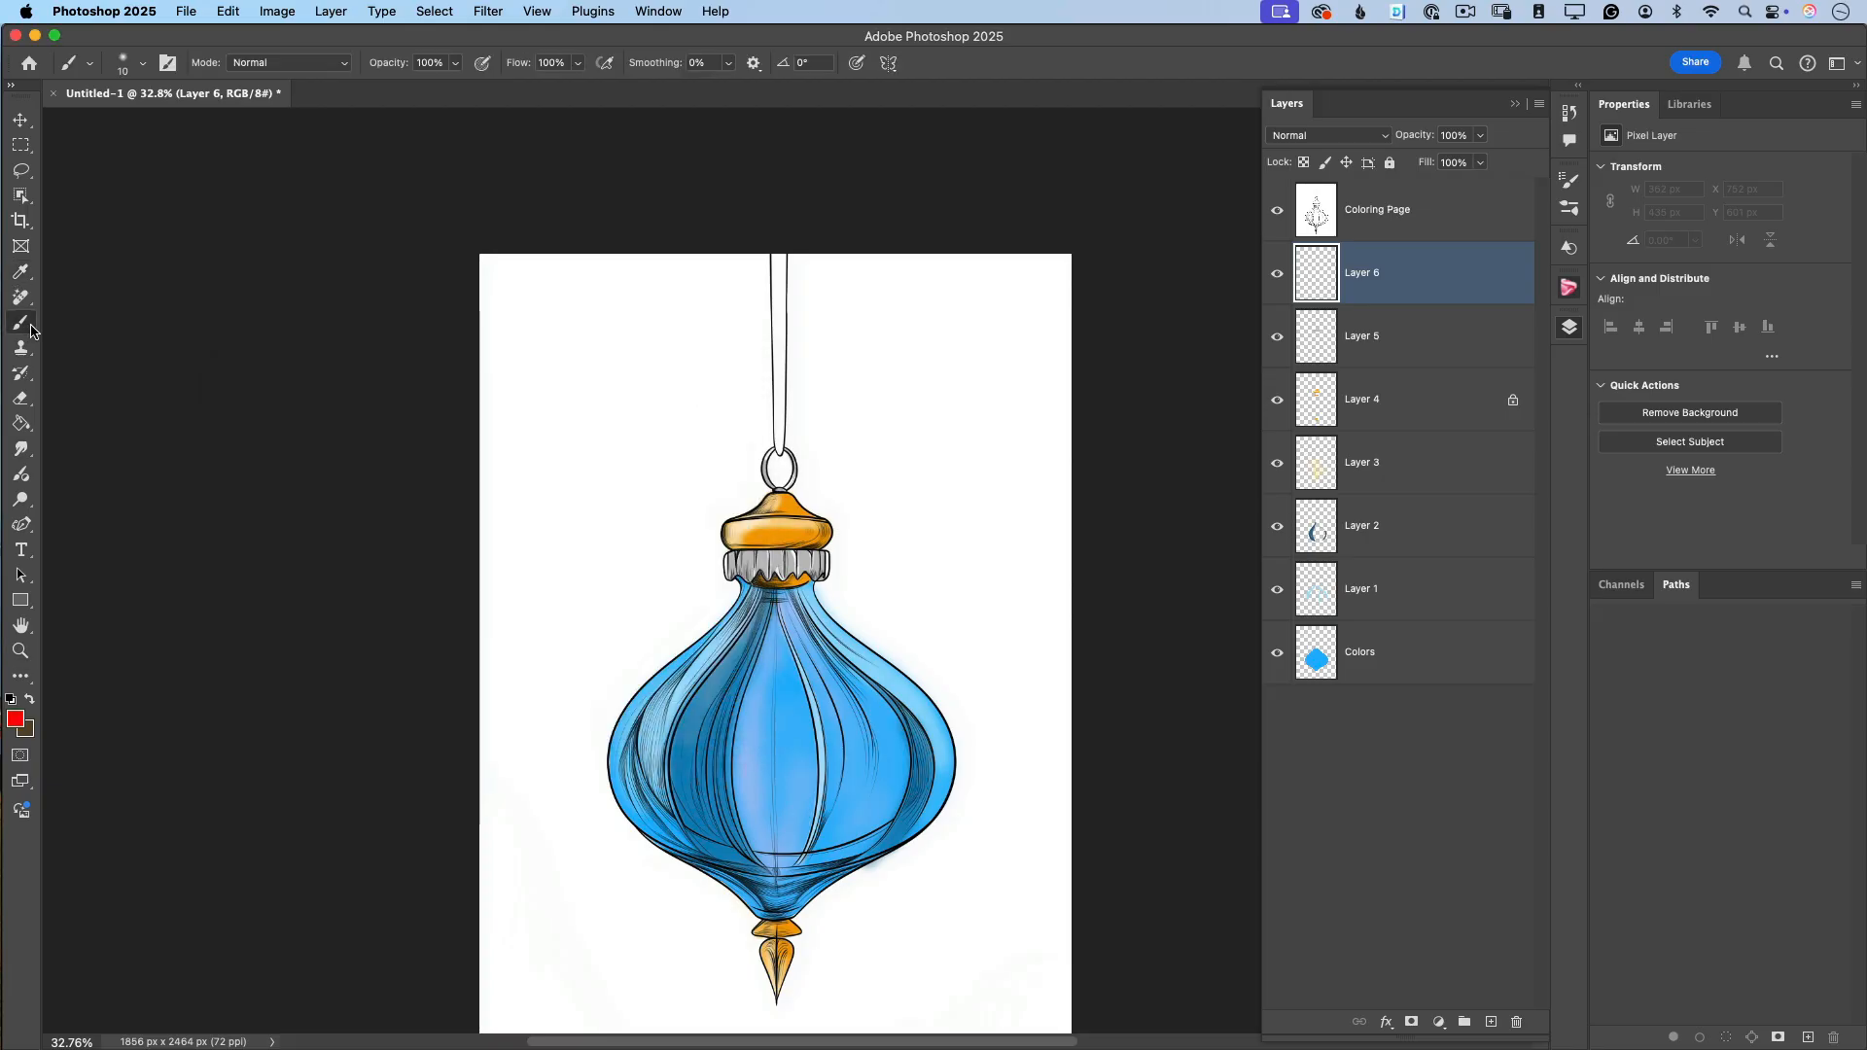
# Enlarge the brush to 30 px and paint the hanging ribbon solid red from the canvas edge down to the ring.
pyautogui.press(']')
pyautogui.press(']')
pyautogui.press(']')
pyautogui.press(']')
pyautogui.press(']')
pyautogui.moveTo(783, 253)
pyautogui.mouseDown()
pyautogui.moveTo(779, 437)
pyautogui.moveTo(783, 383)
pyautogui.mouseUp()
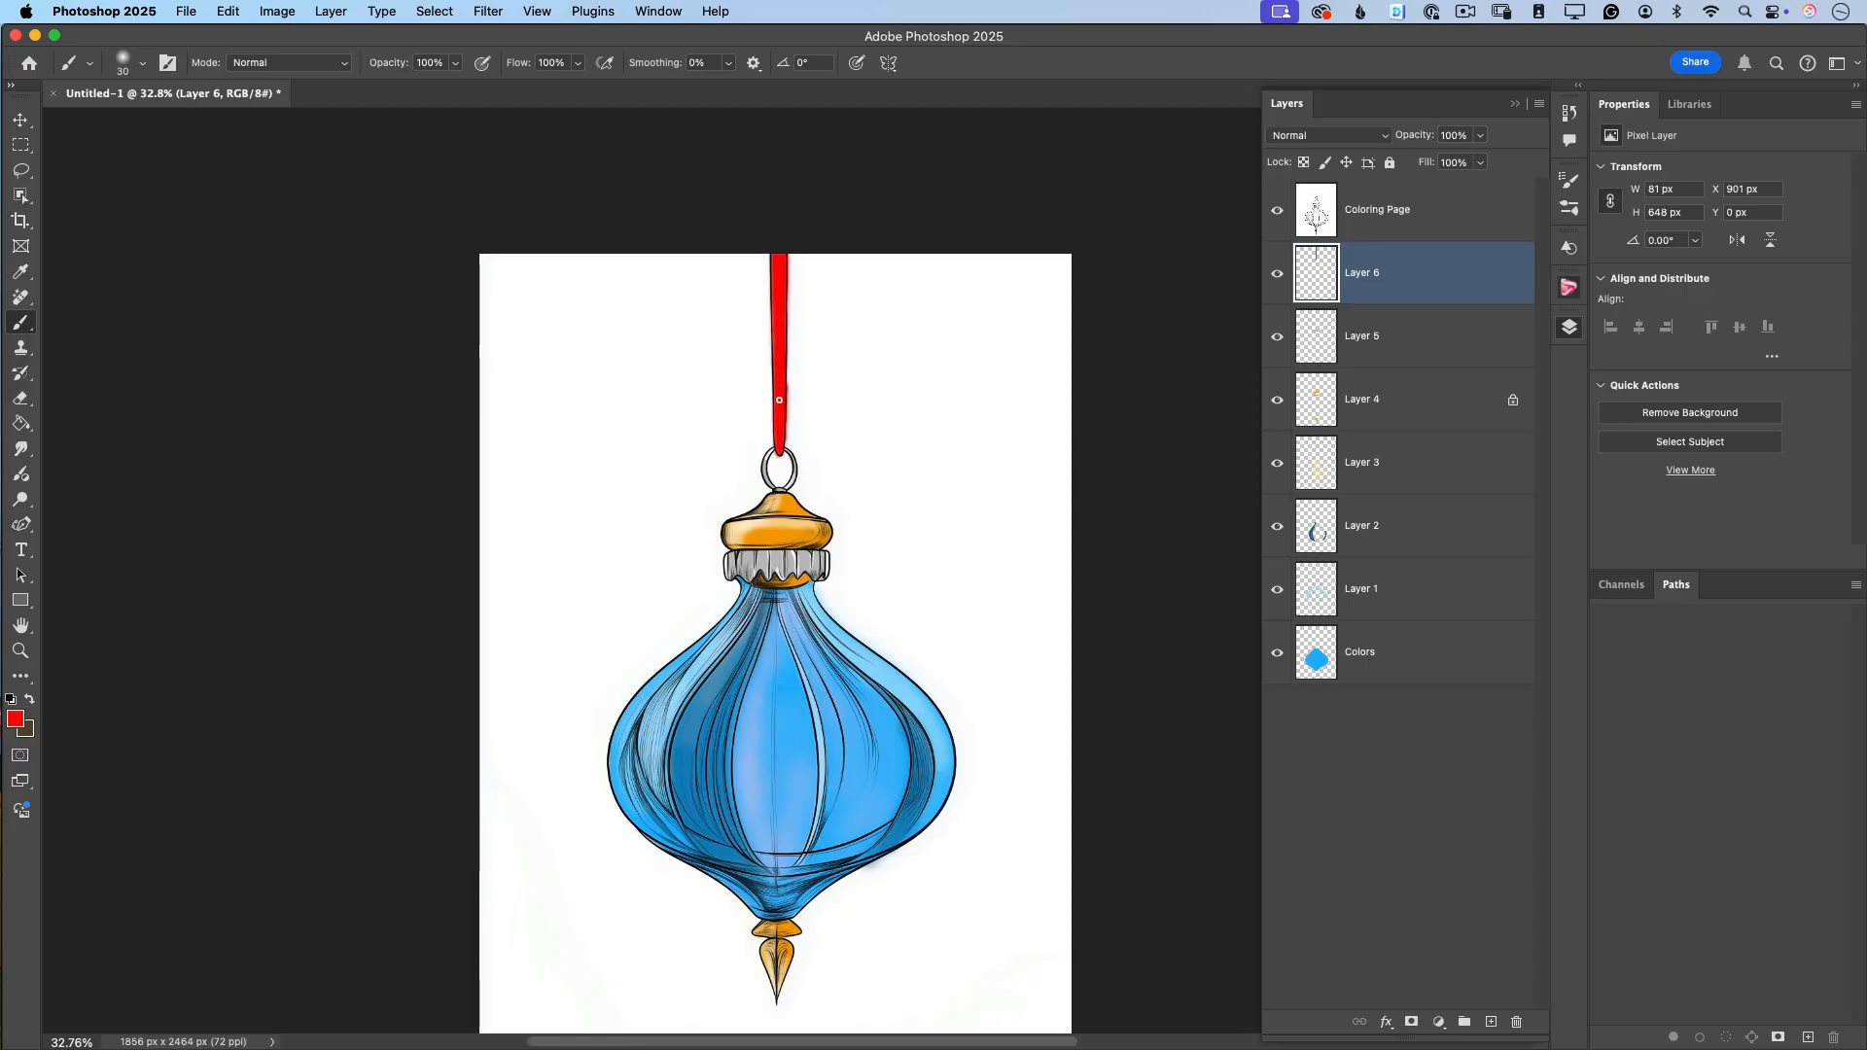
# Erase the excess red at the ribbon's lower end with a 35 px eraser.
pyautogui.click(20, 398)
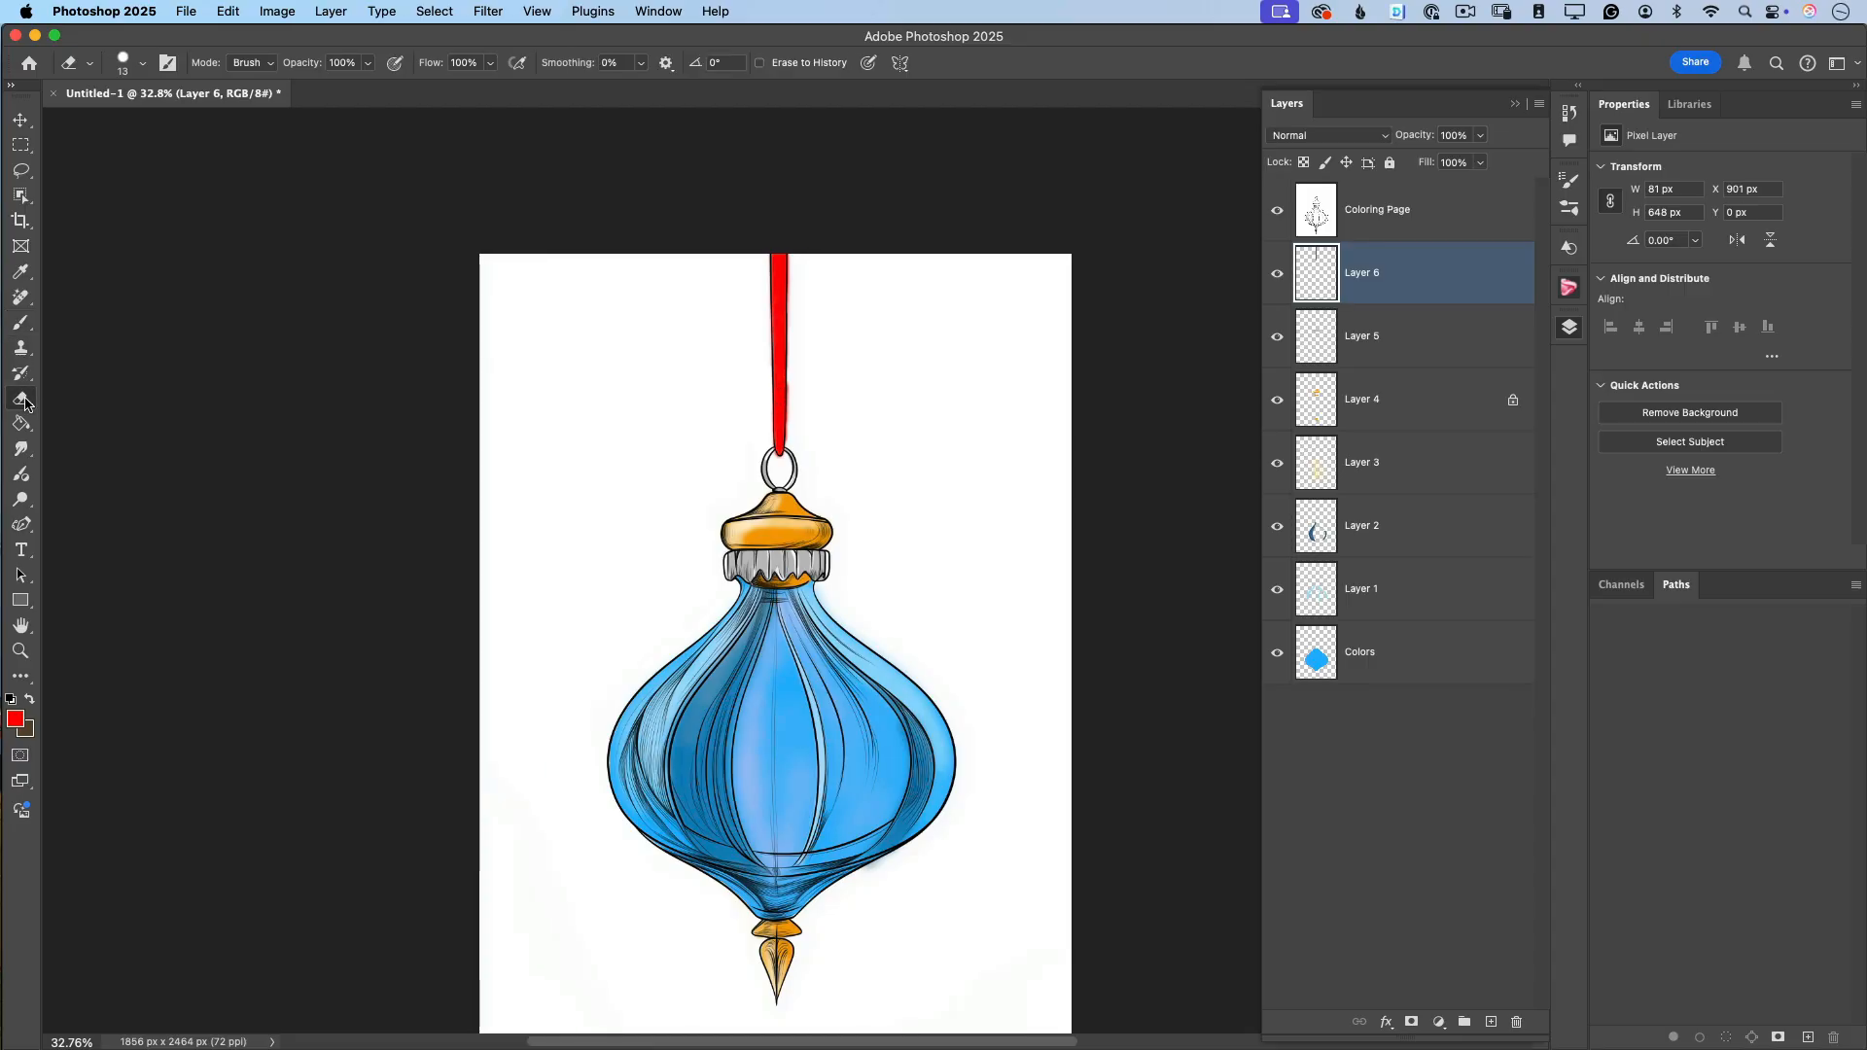
pyautogui.press(']')
pyautogui.press(']')
pyautogui.press(']')
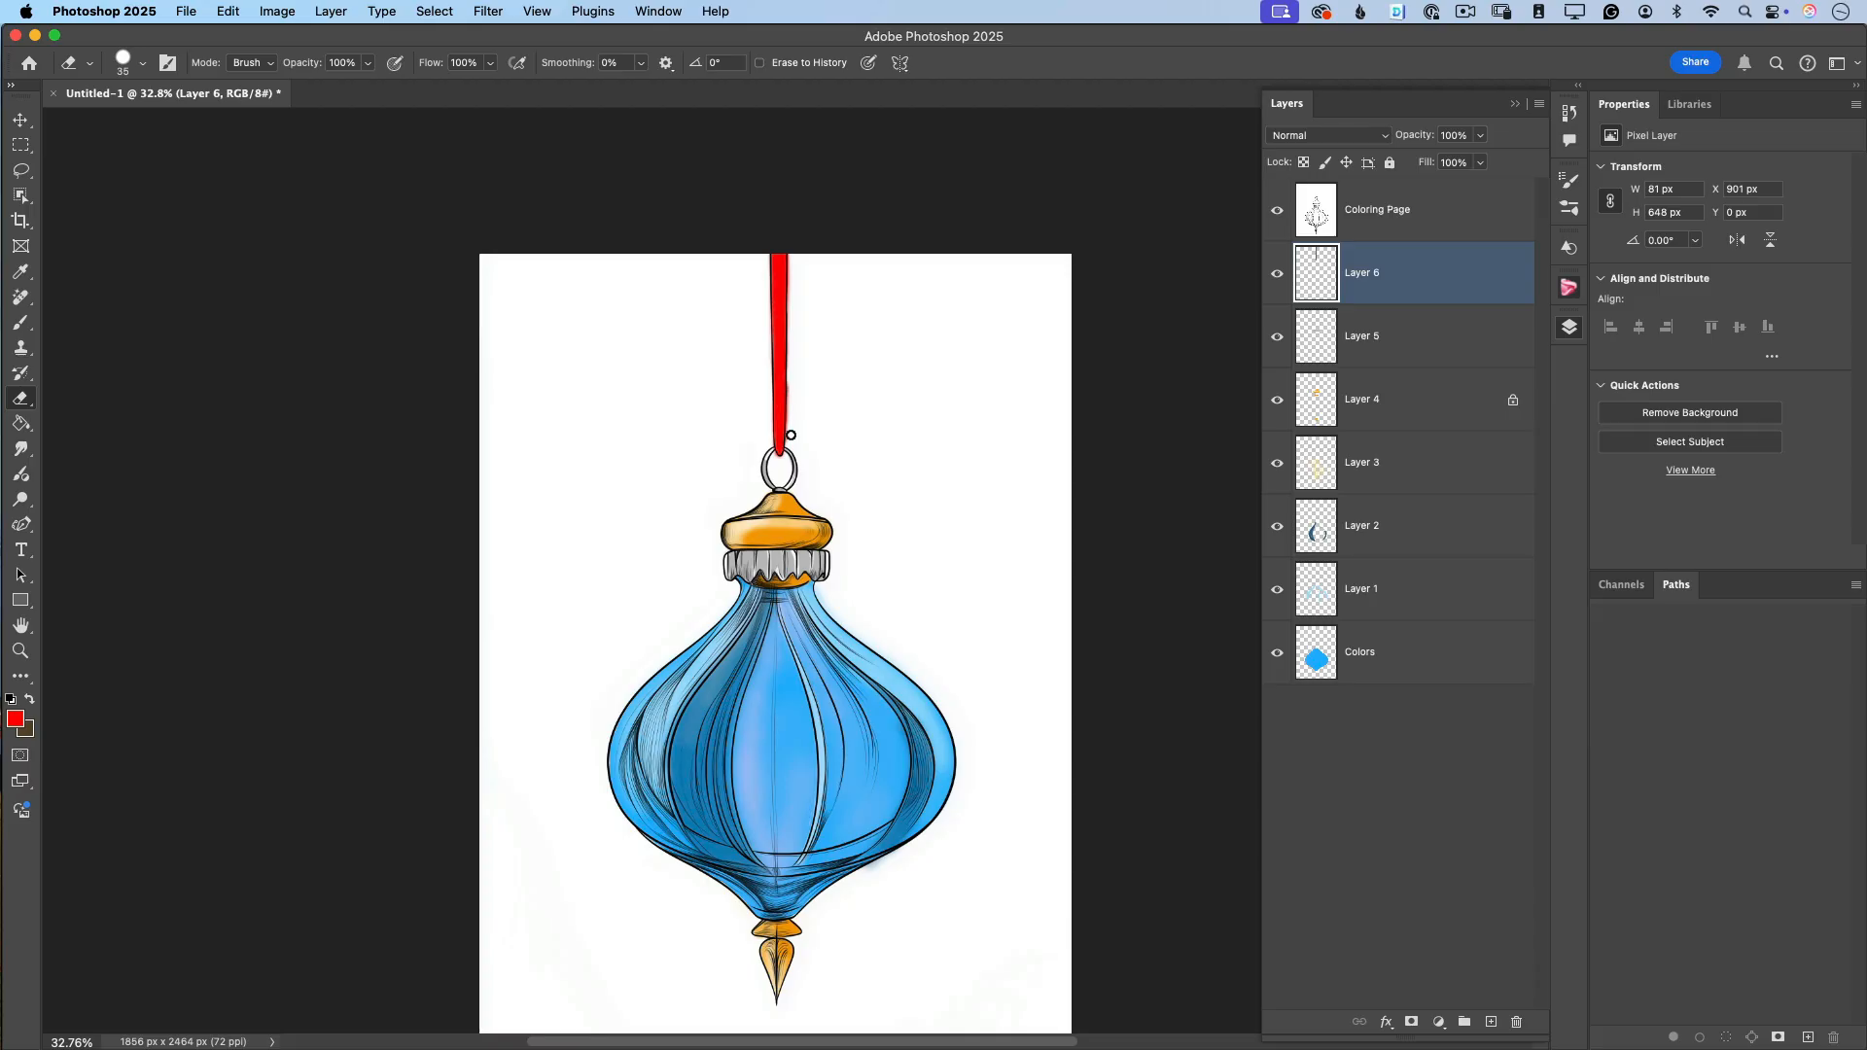
pyautogui.click(777, 460)
# Paint dark red 7a0000 shading along the ribbon with a 60 px brush at 31% opacity.
pyautogui.click(23, 322)
pyautogui.click(454, 63)
pyautogui.moveTo(461, 85); pyautogui.dragTo(396, 91)
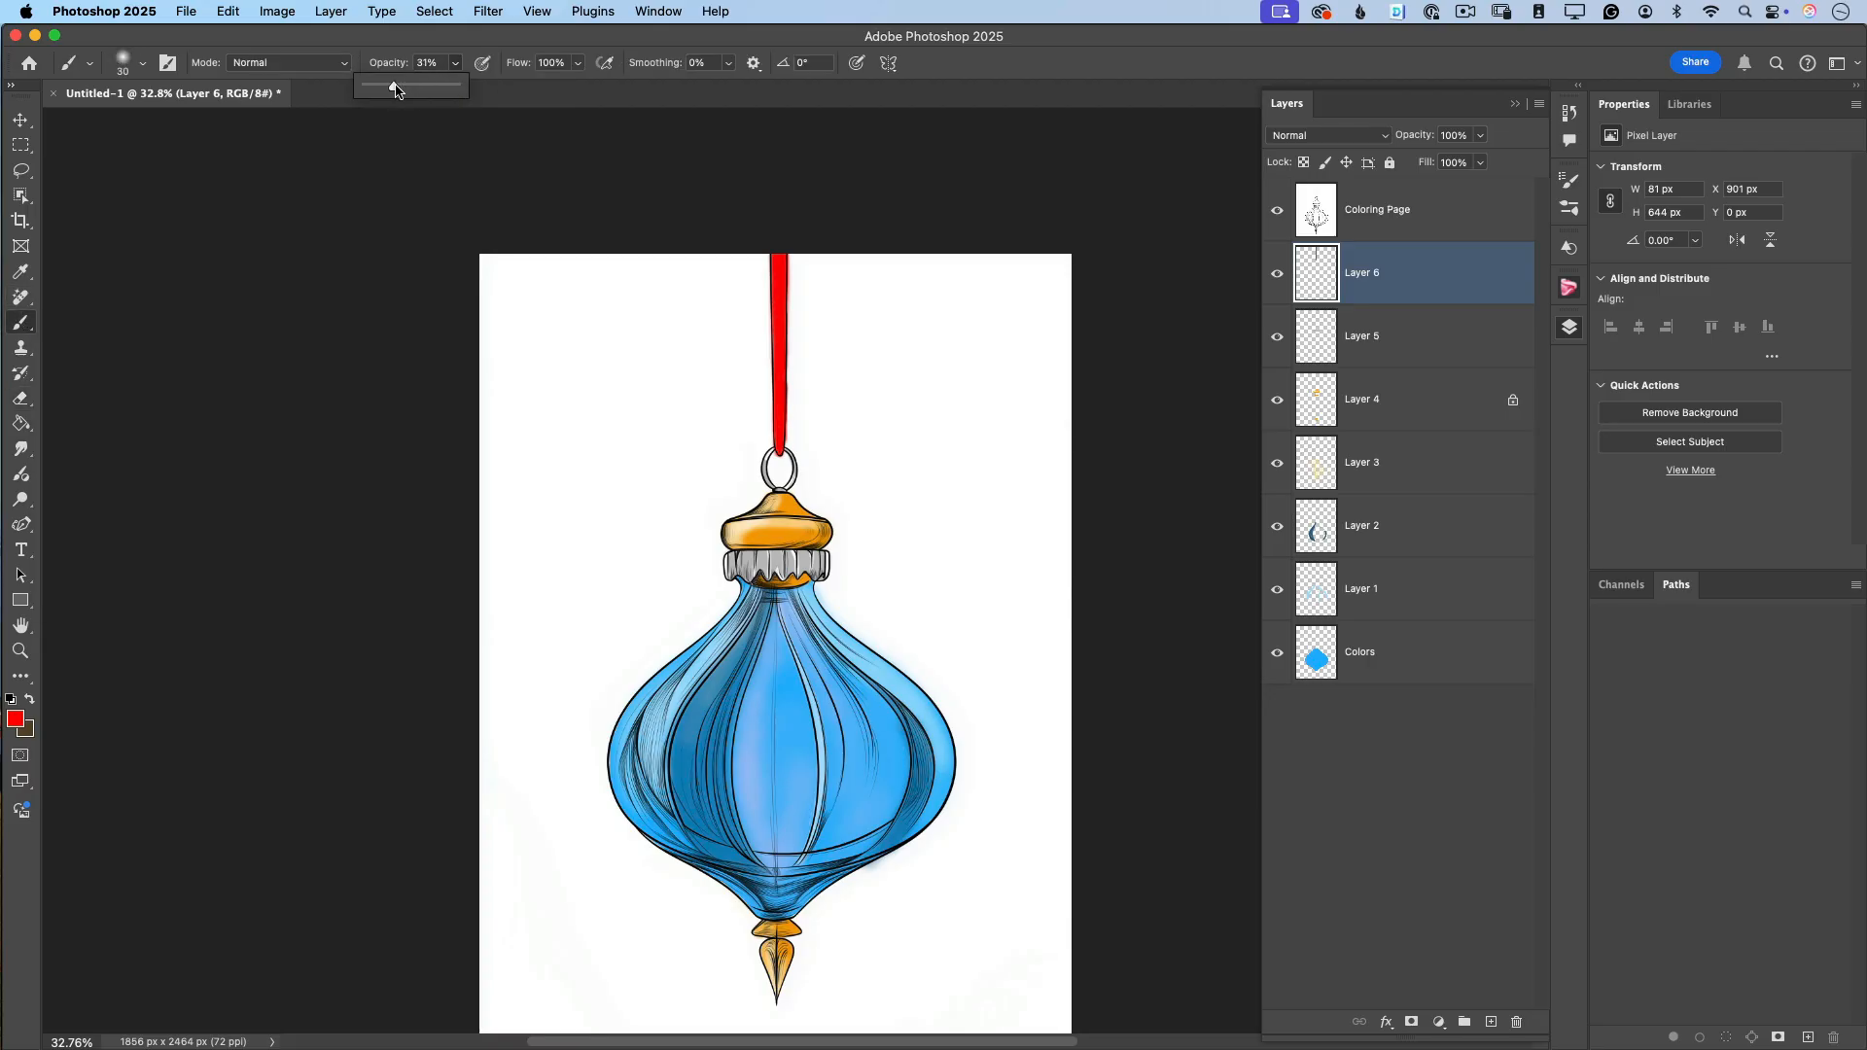
pyautogui.click(15, 720)
pyautogui.click(487, 531)
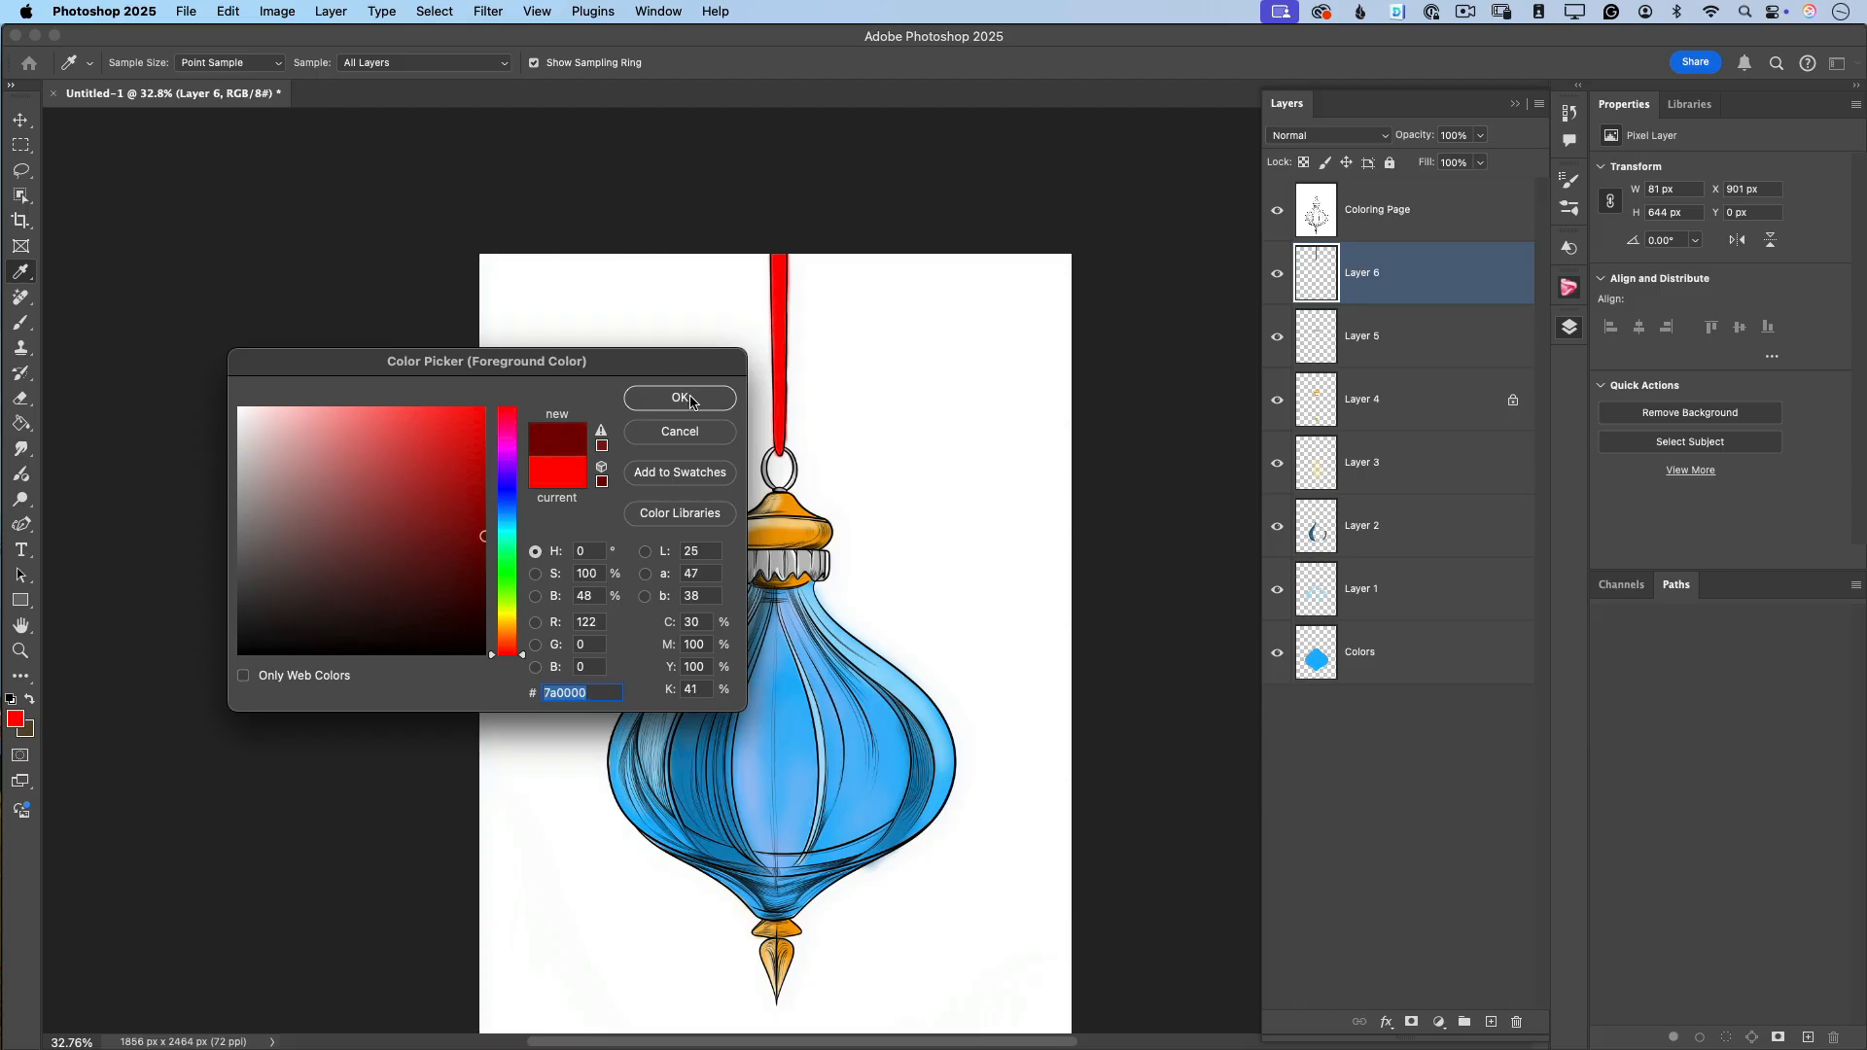
pyautogui.click(687, 395)
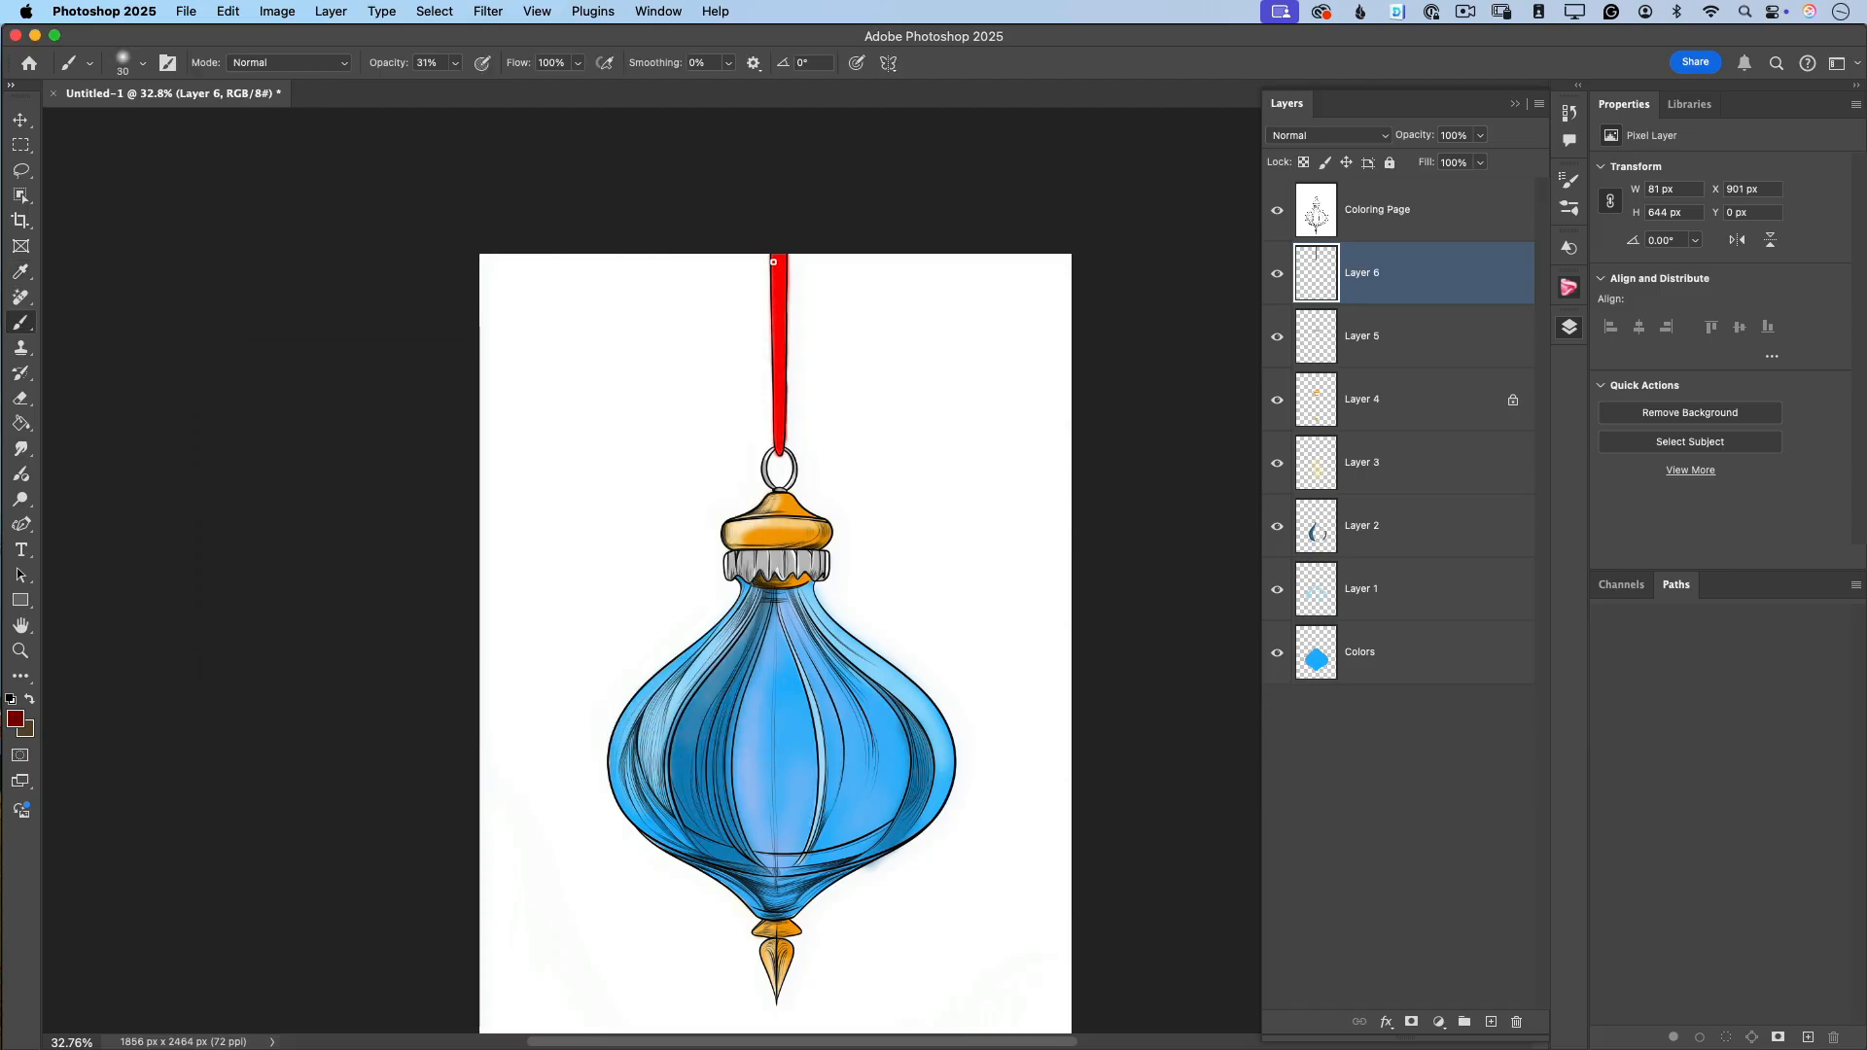
pyautogui.press(']')
pyautogui.press(']')
pyautogui.moveTo(773, 262); pyautogui.dragTo(775, 476)
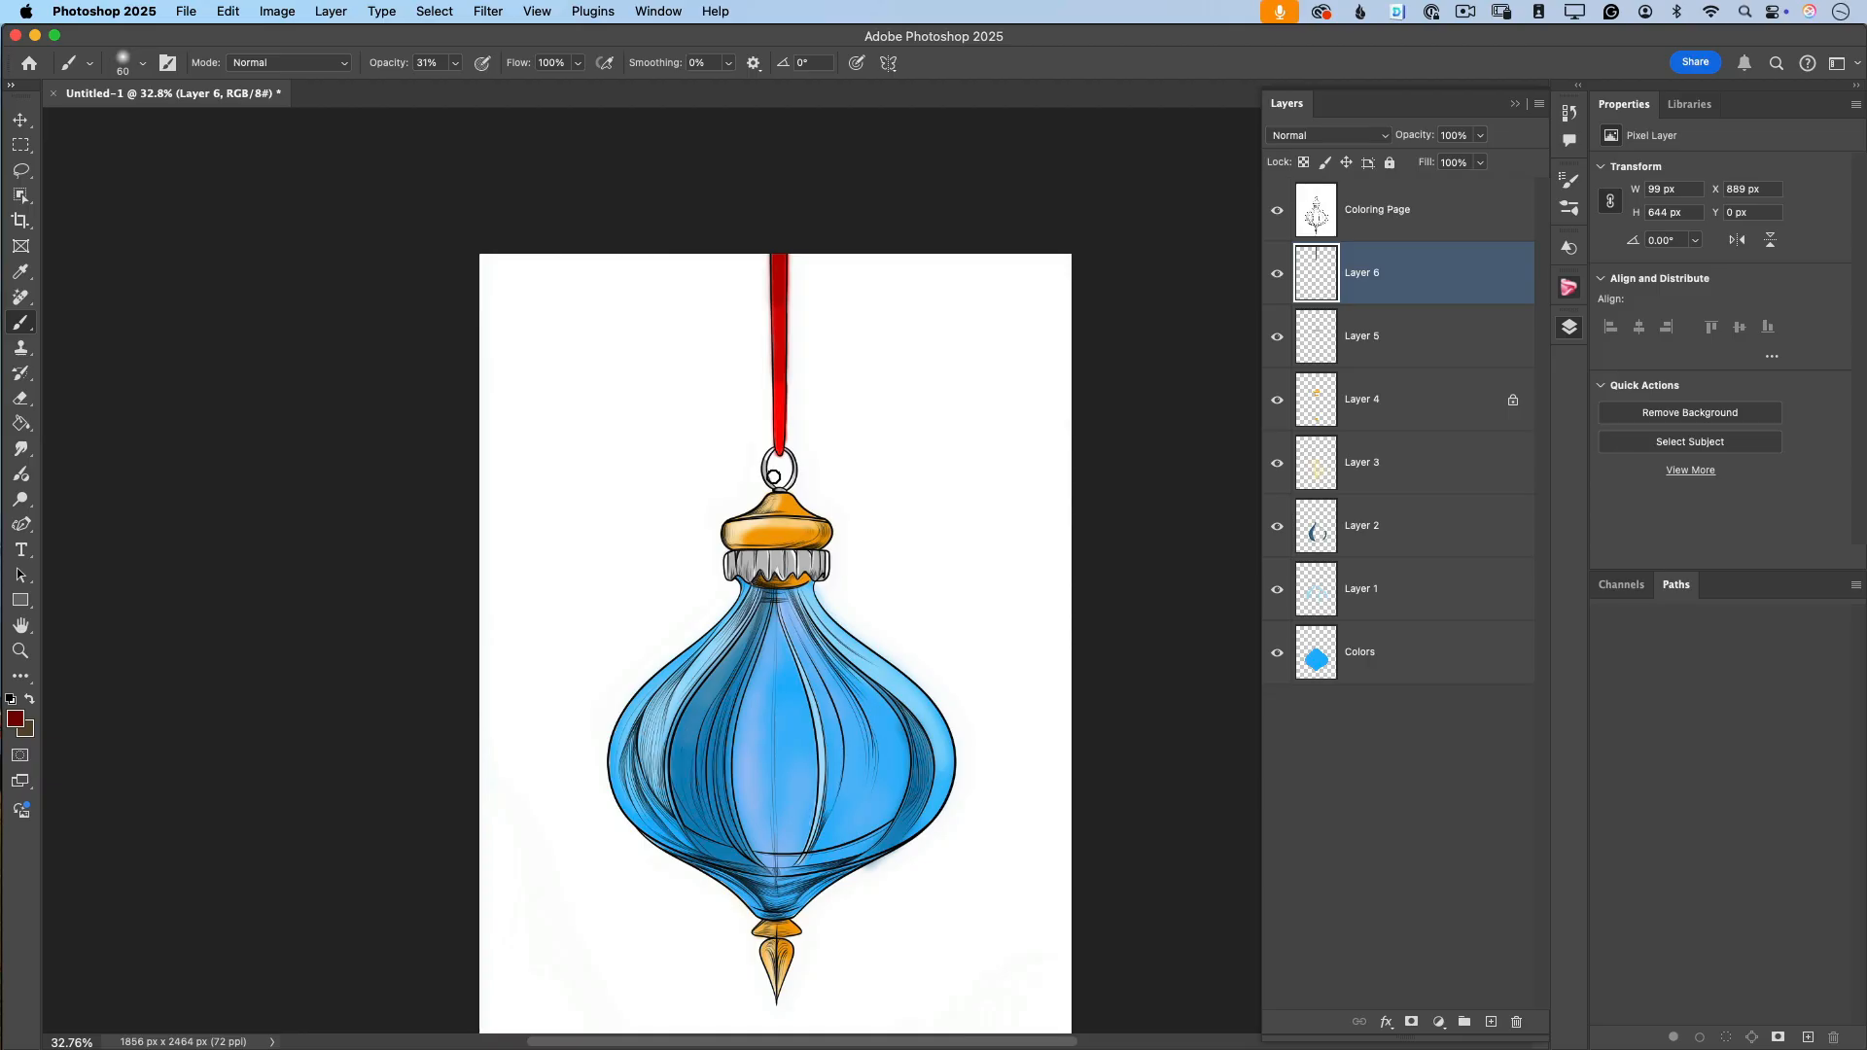
# Sample bright red from the ribbon and paint softly up its middle with the brush at 13% opacity.
pyautogui.press('i')
pyautogui.click(788, 395)
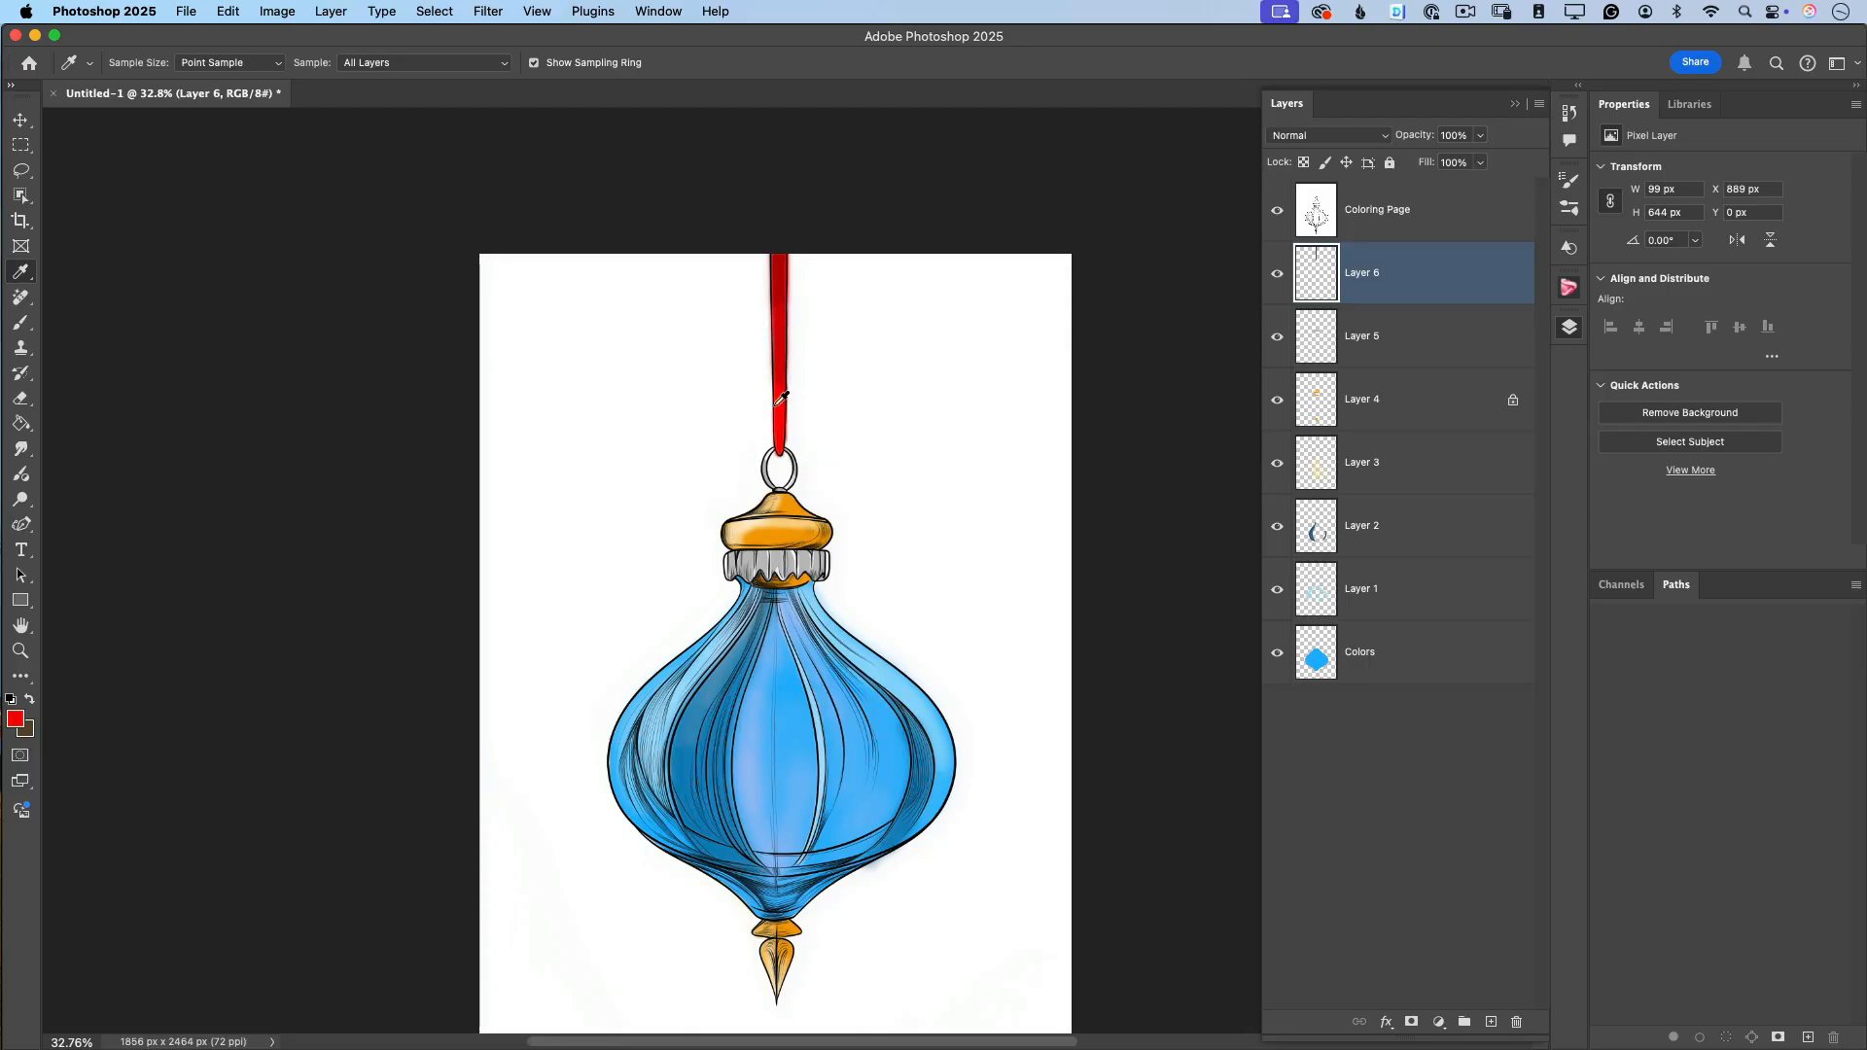
pyautogui.click(20, 322)
pyautogui.click(457, 65)
pyautogui.moveTo(453, 85); pyautogui.dragTo(439, 85)
pyautogui.moveTo(779, 408); pyautogui.dragTo(779, 351)
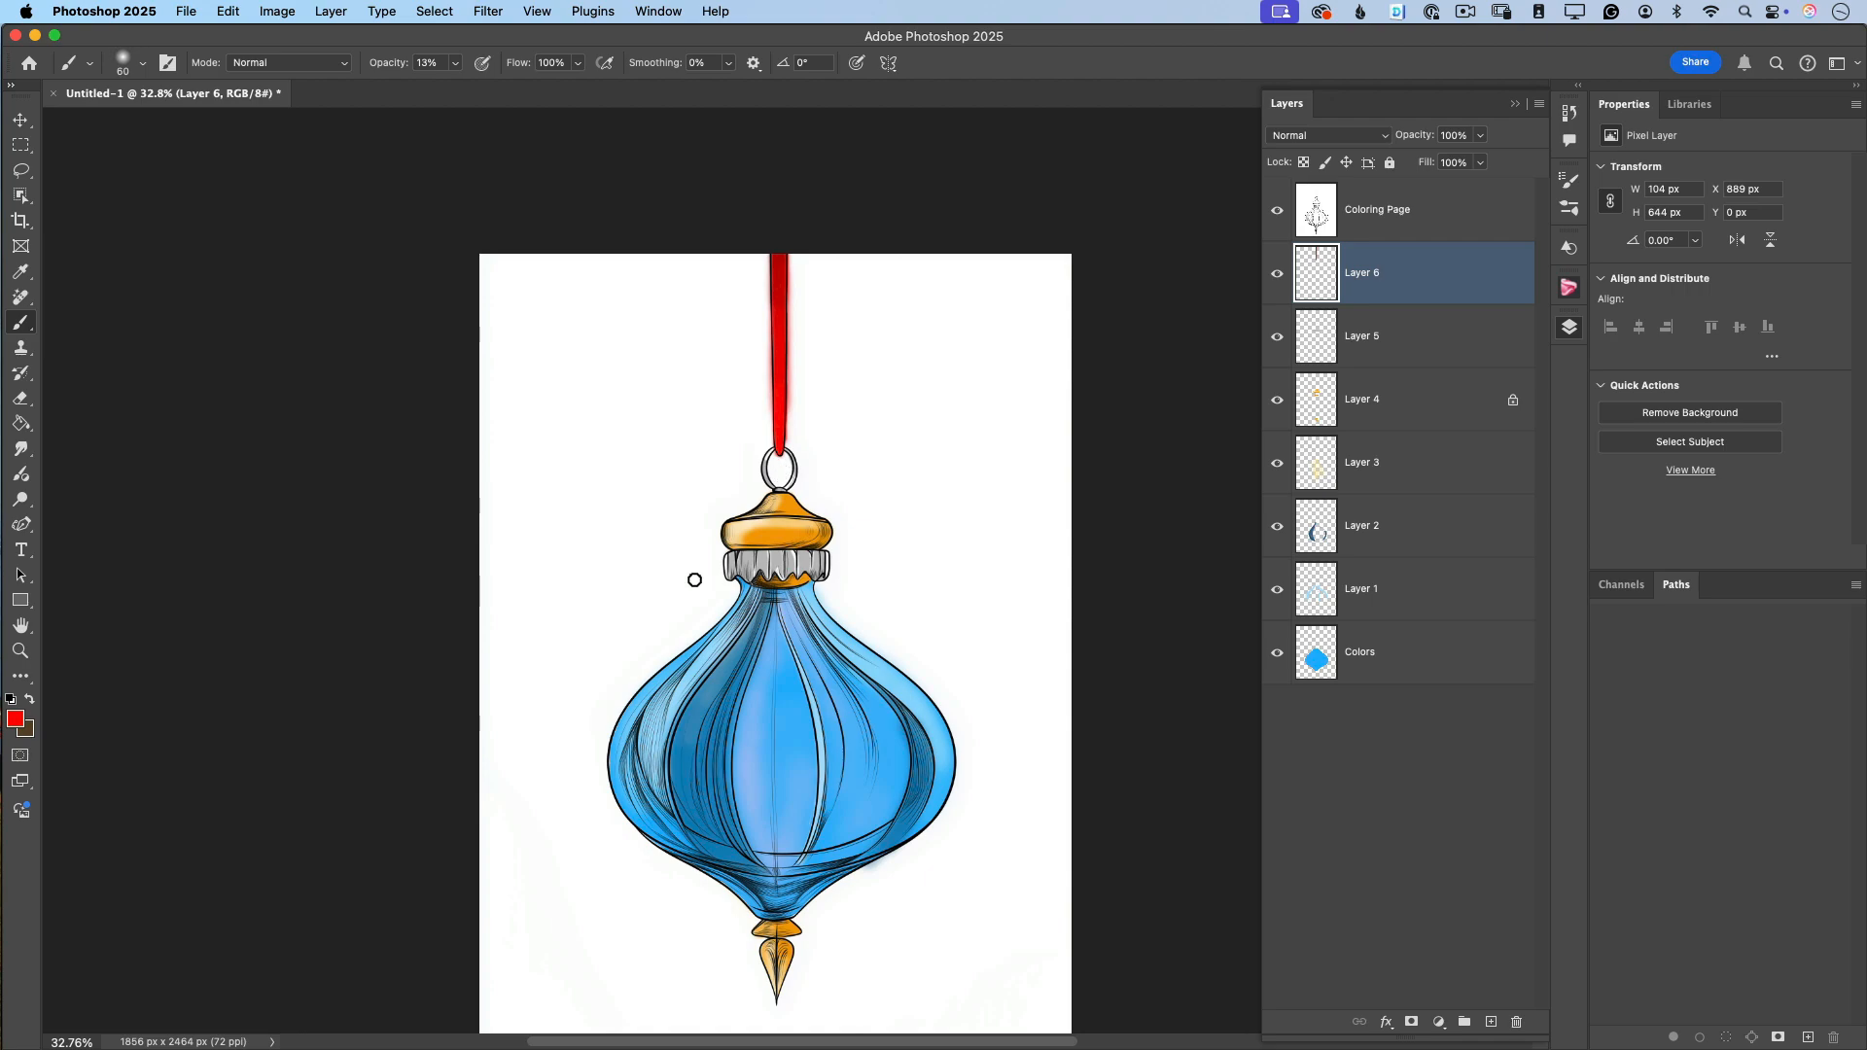
# Add a new layer and move it to the bottom of the layer stack, beneath Colors.
pyautogui.scroll(-3, 933, 480)
pyautogui.scroll(-1, 934, 479)
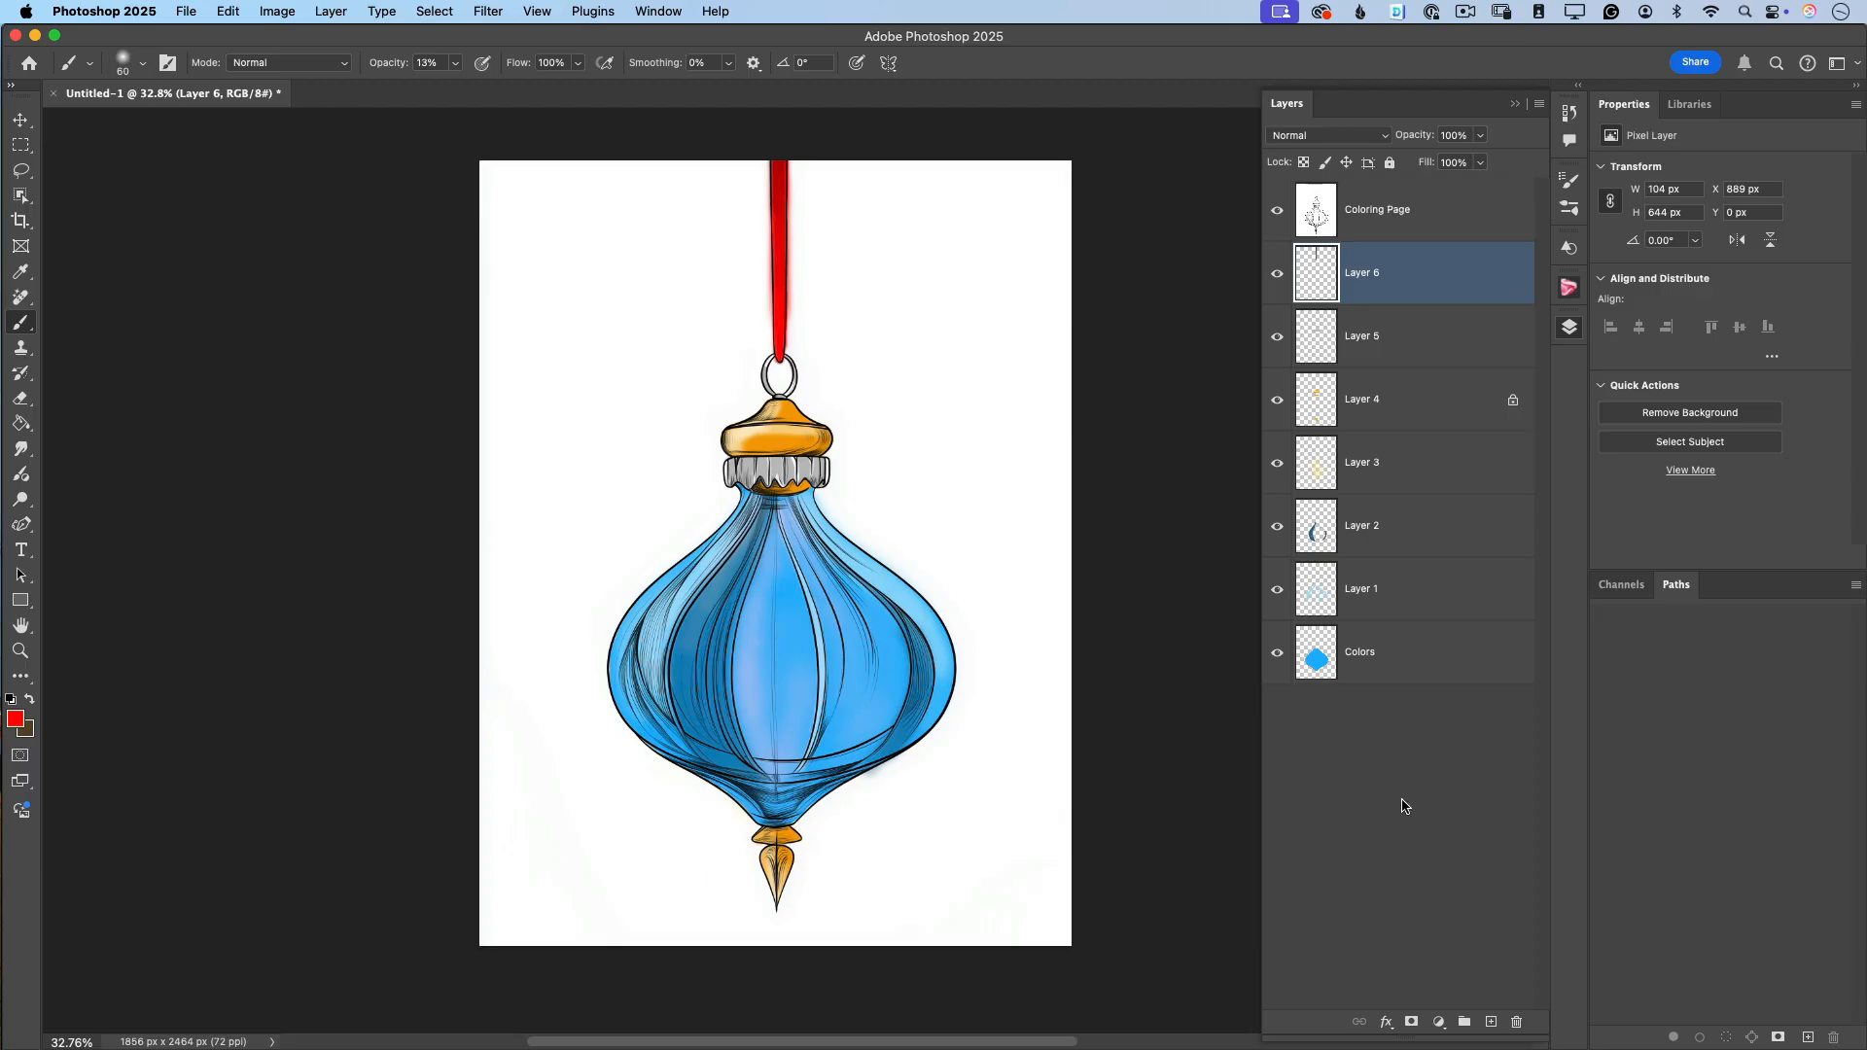
pyautogui.click(1489, 1022)
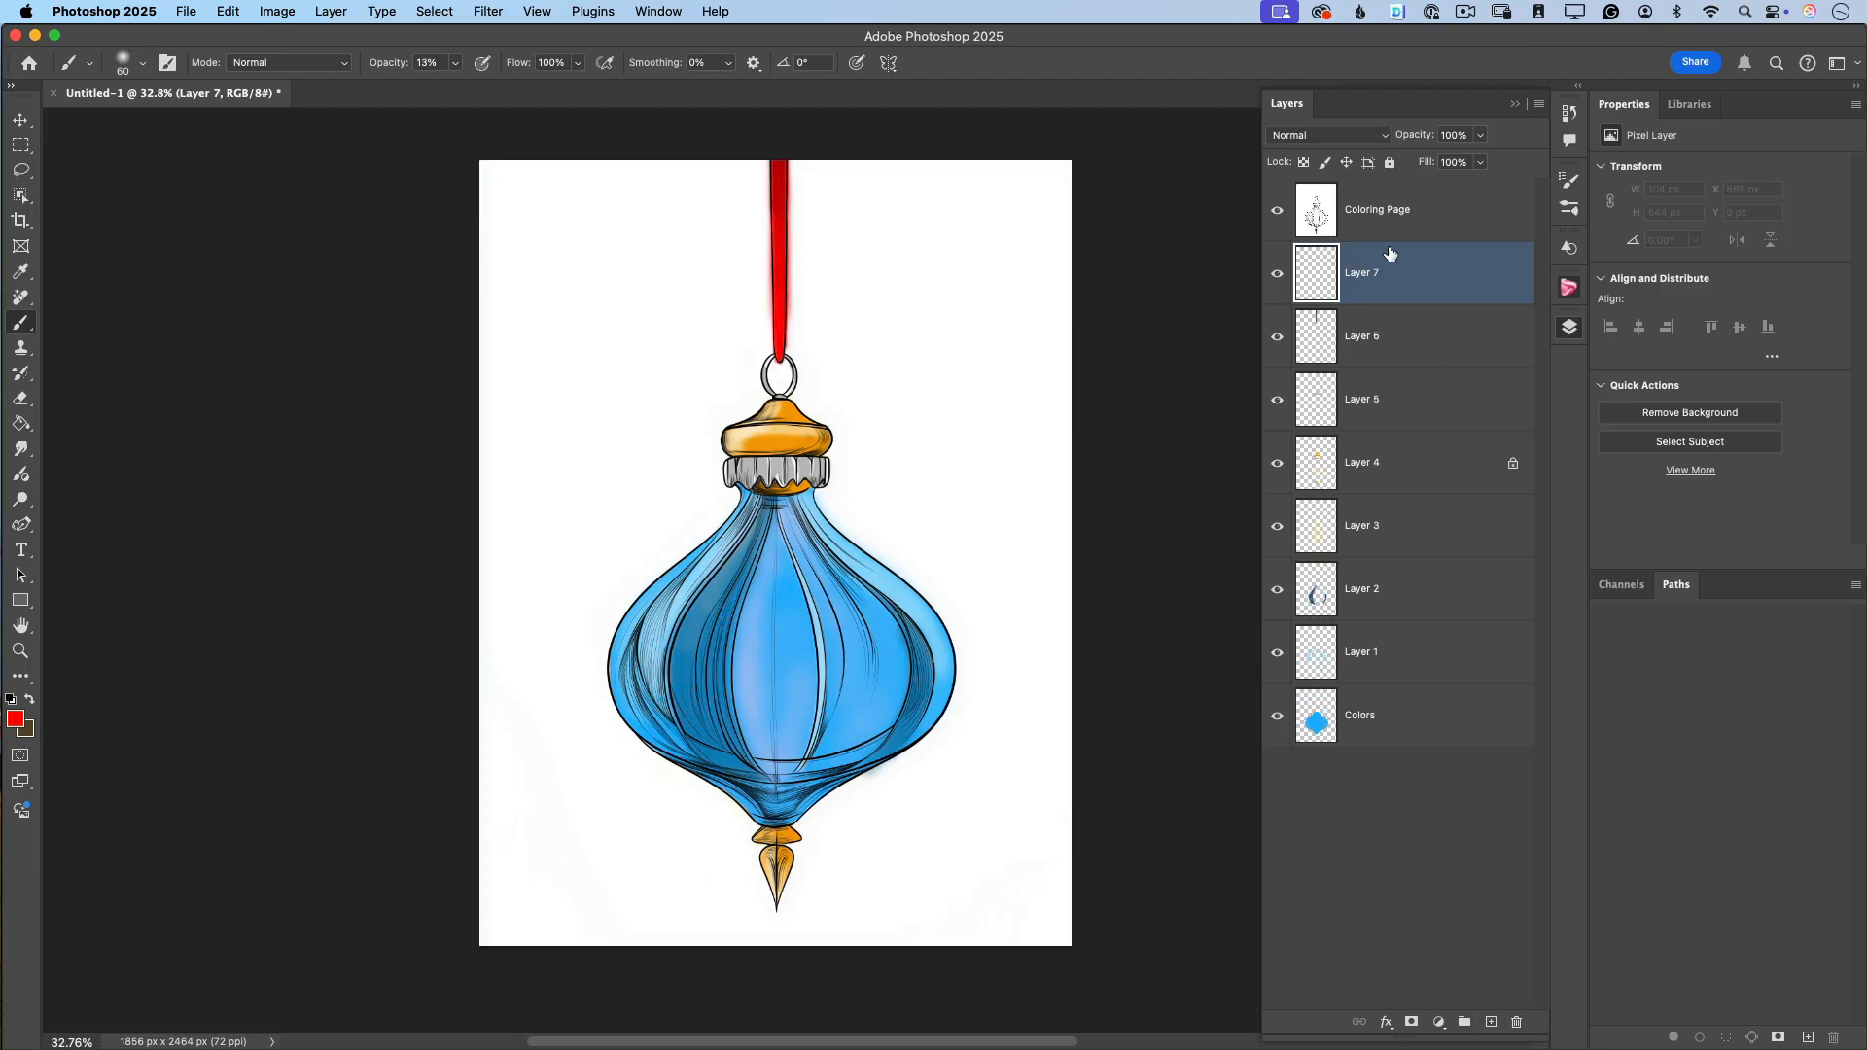
pyautogui.moveTo(1388, 269); pyautogui.dragTo(1412, 765)
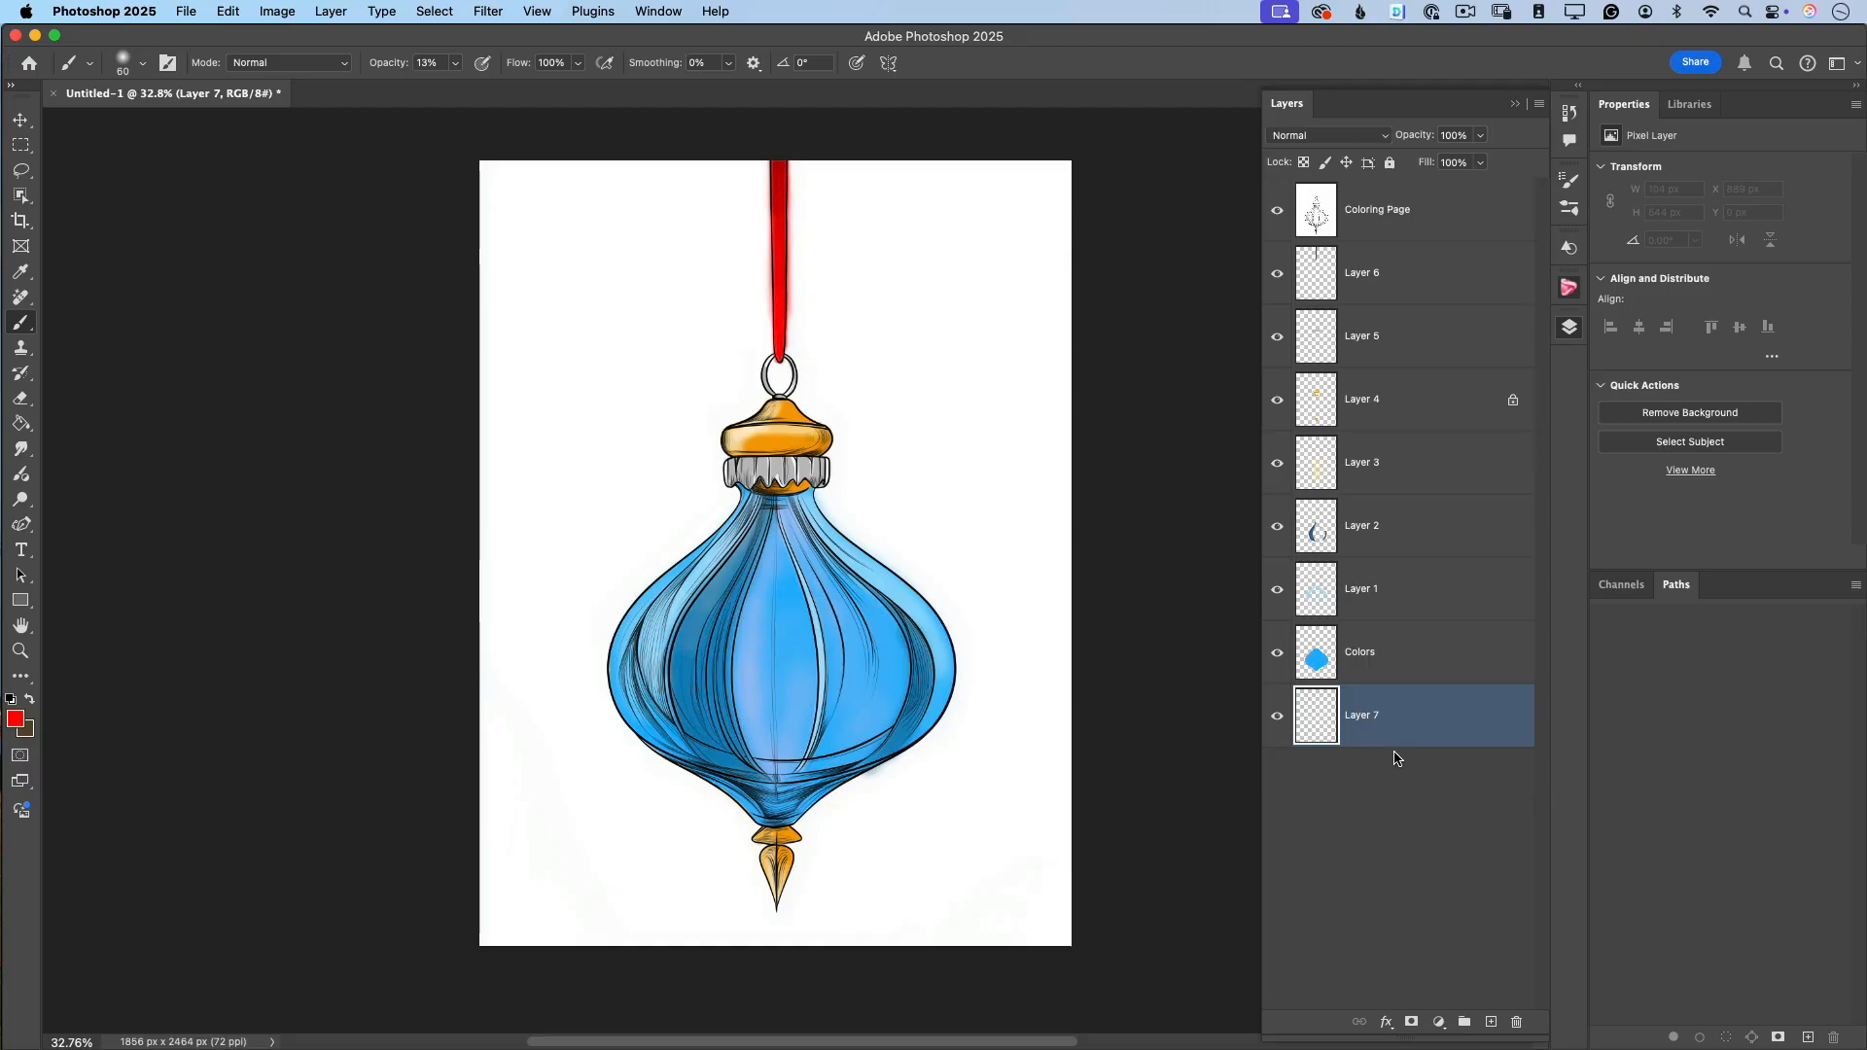
# Set the foreground color to a medium green and return to the Brush tool.
pyautogui.click(16, 720)
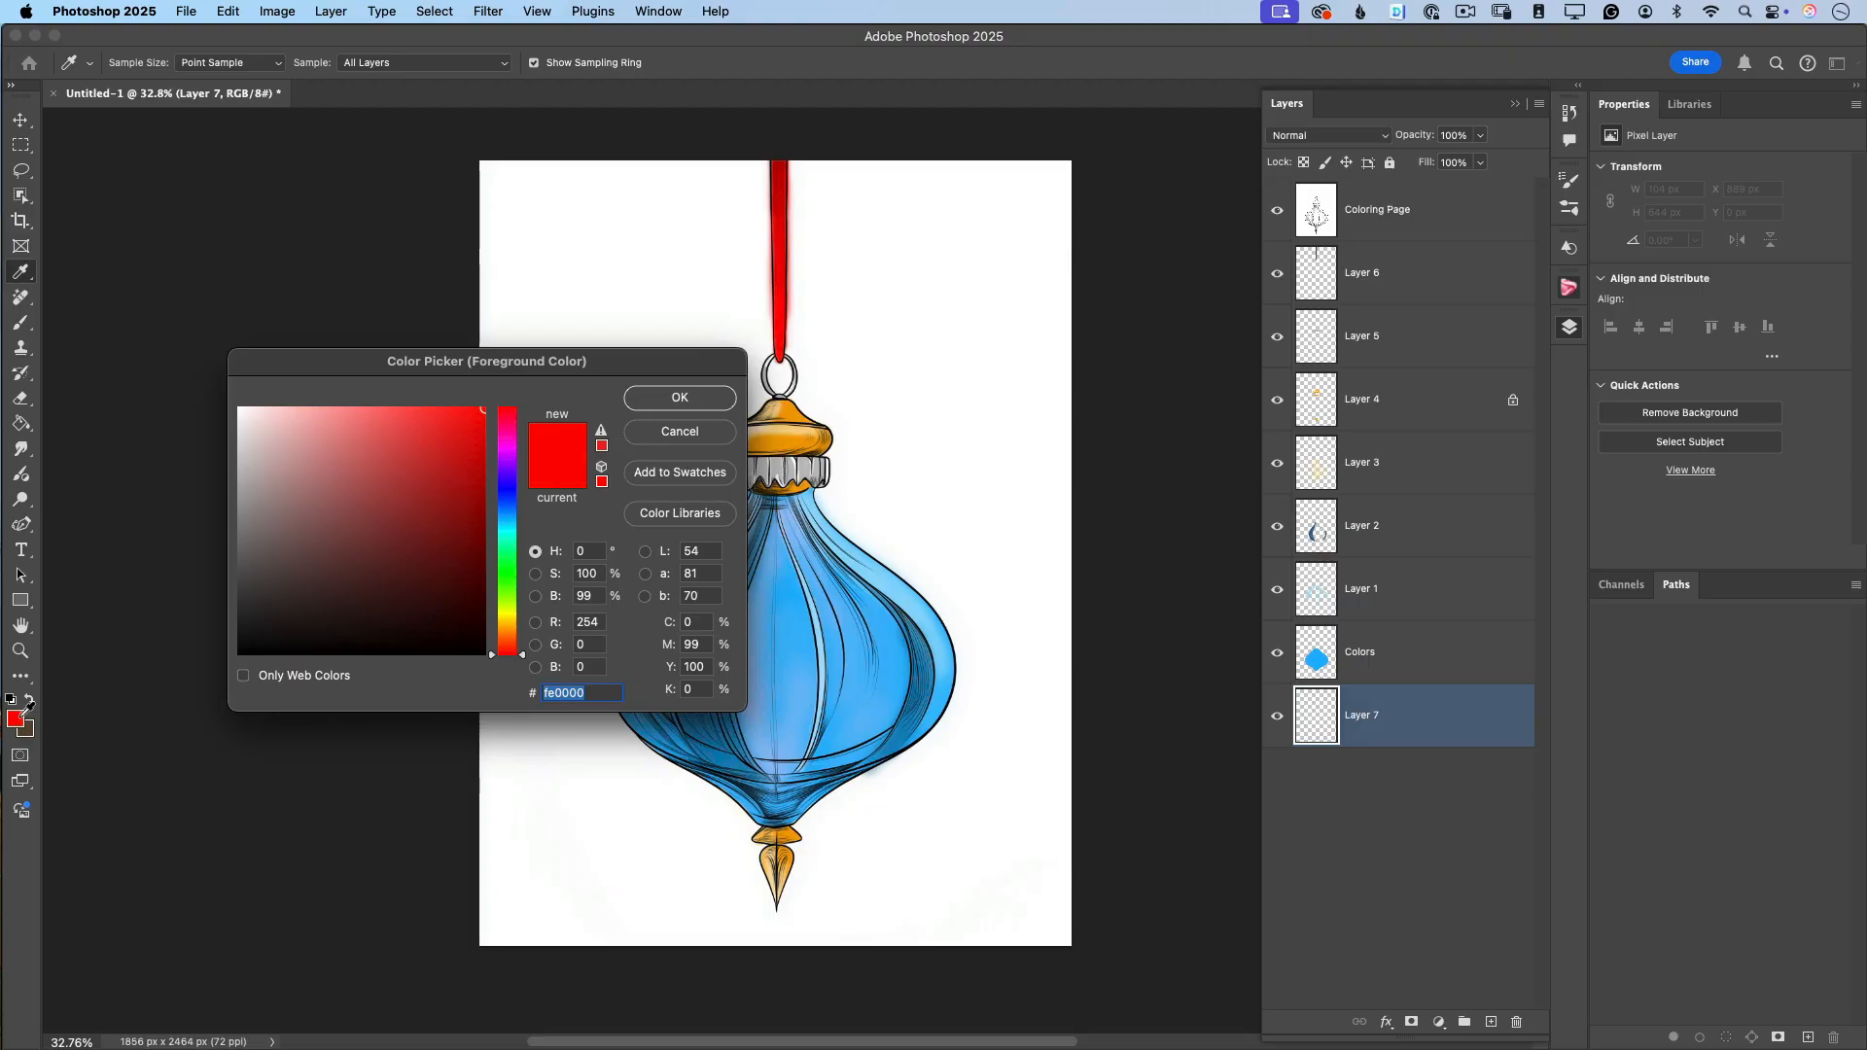
pyautogui.click(505, 625)
pyautogui.moveTo(503, 623); pyautogui.dragTo(507, 617)
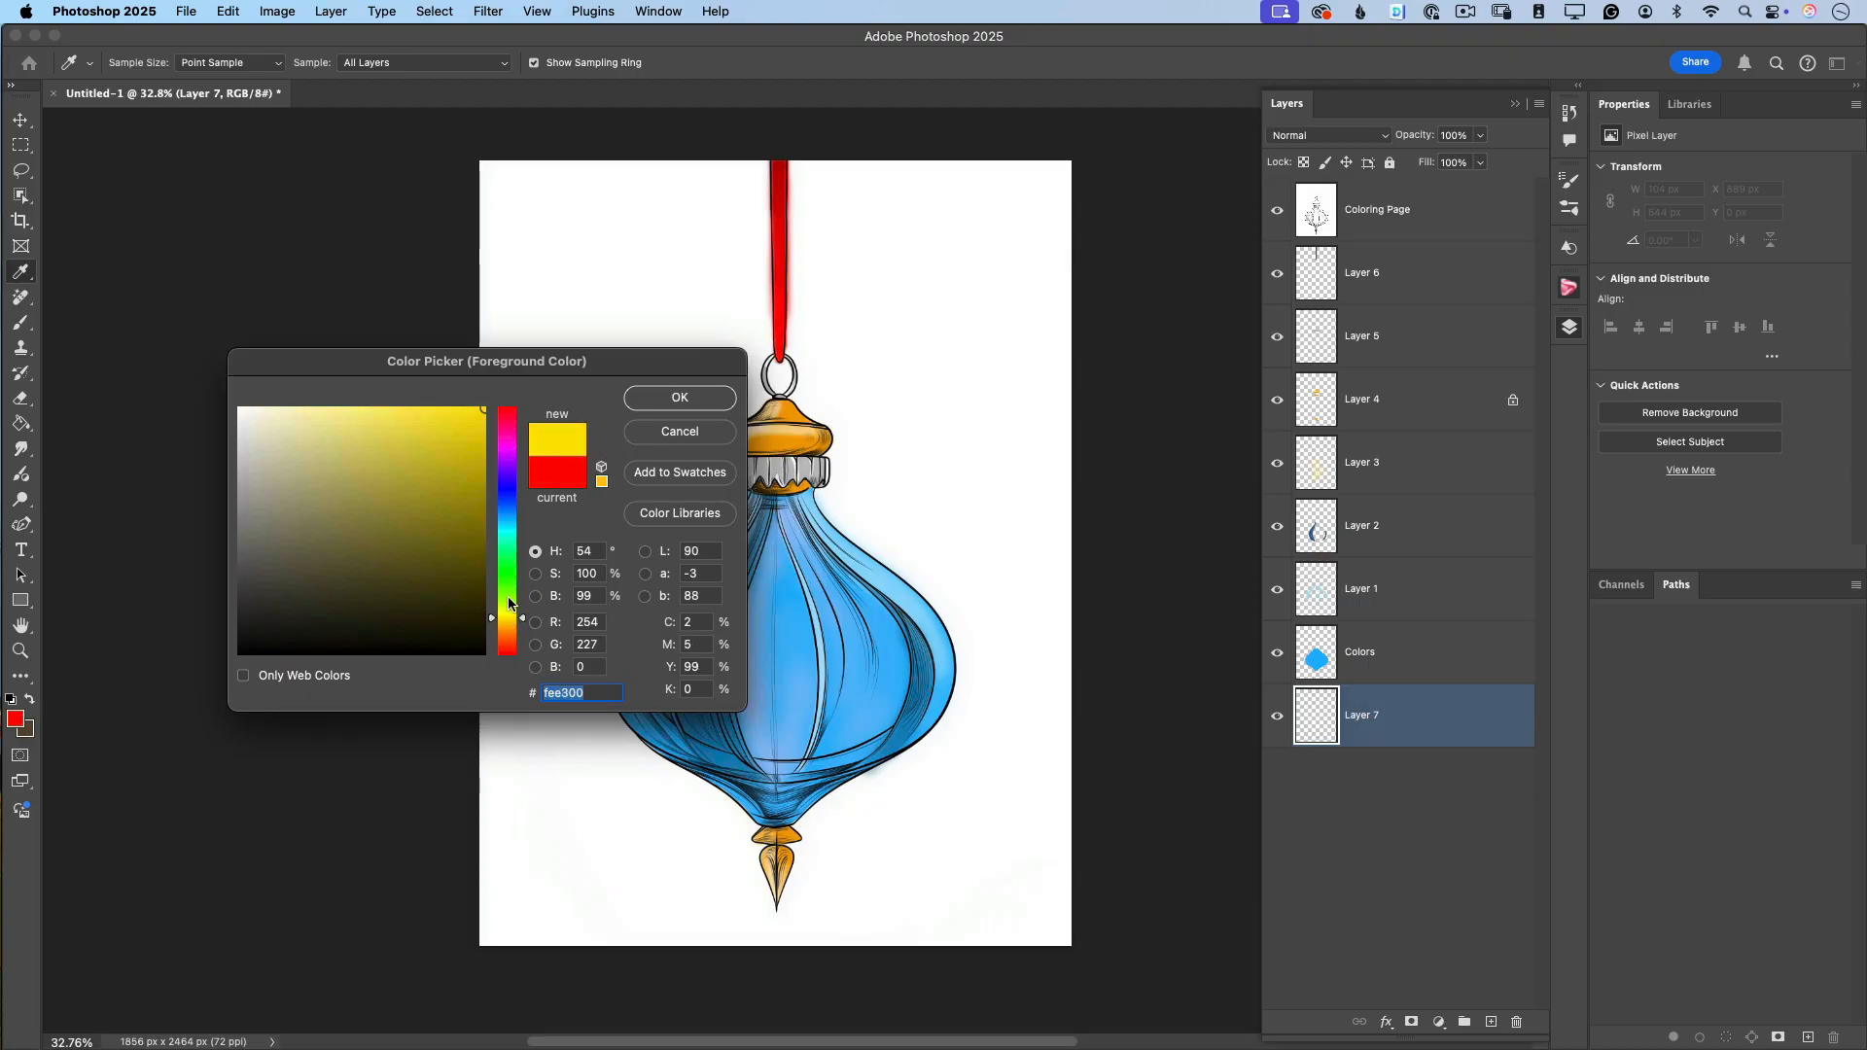
pyautogui.click(507, 567)
pyautogui.moveTo(364, 413)
pyautogui.mouseDown()
pyautogui.moveTo(412, 412)
pyautogui.moveTo(392, 442)
pyautogui.mouseUp()
pyautogui.click(671, 401)
pyautogui.press('b')
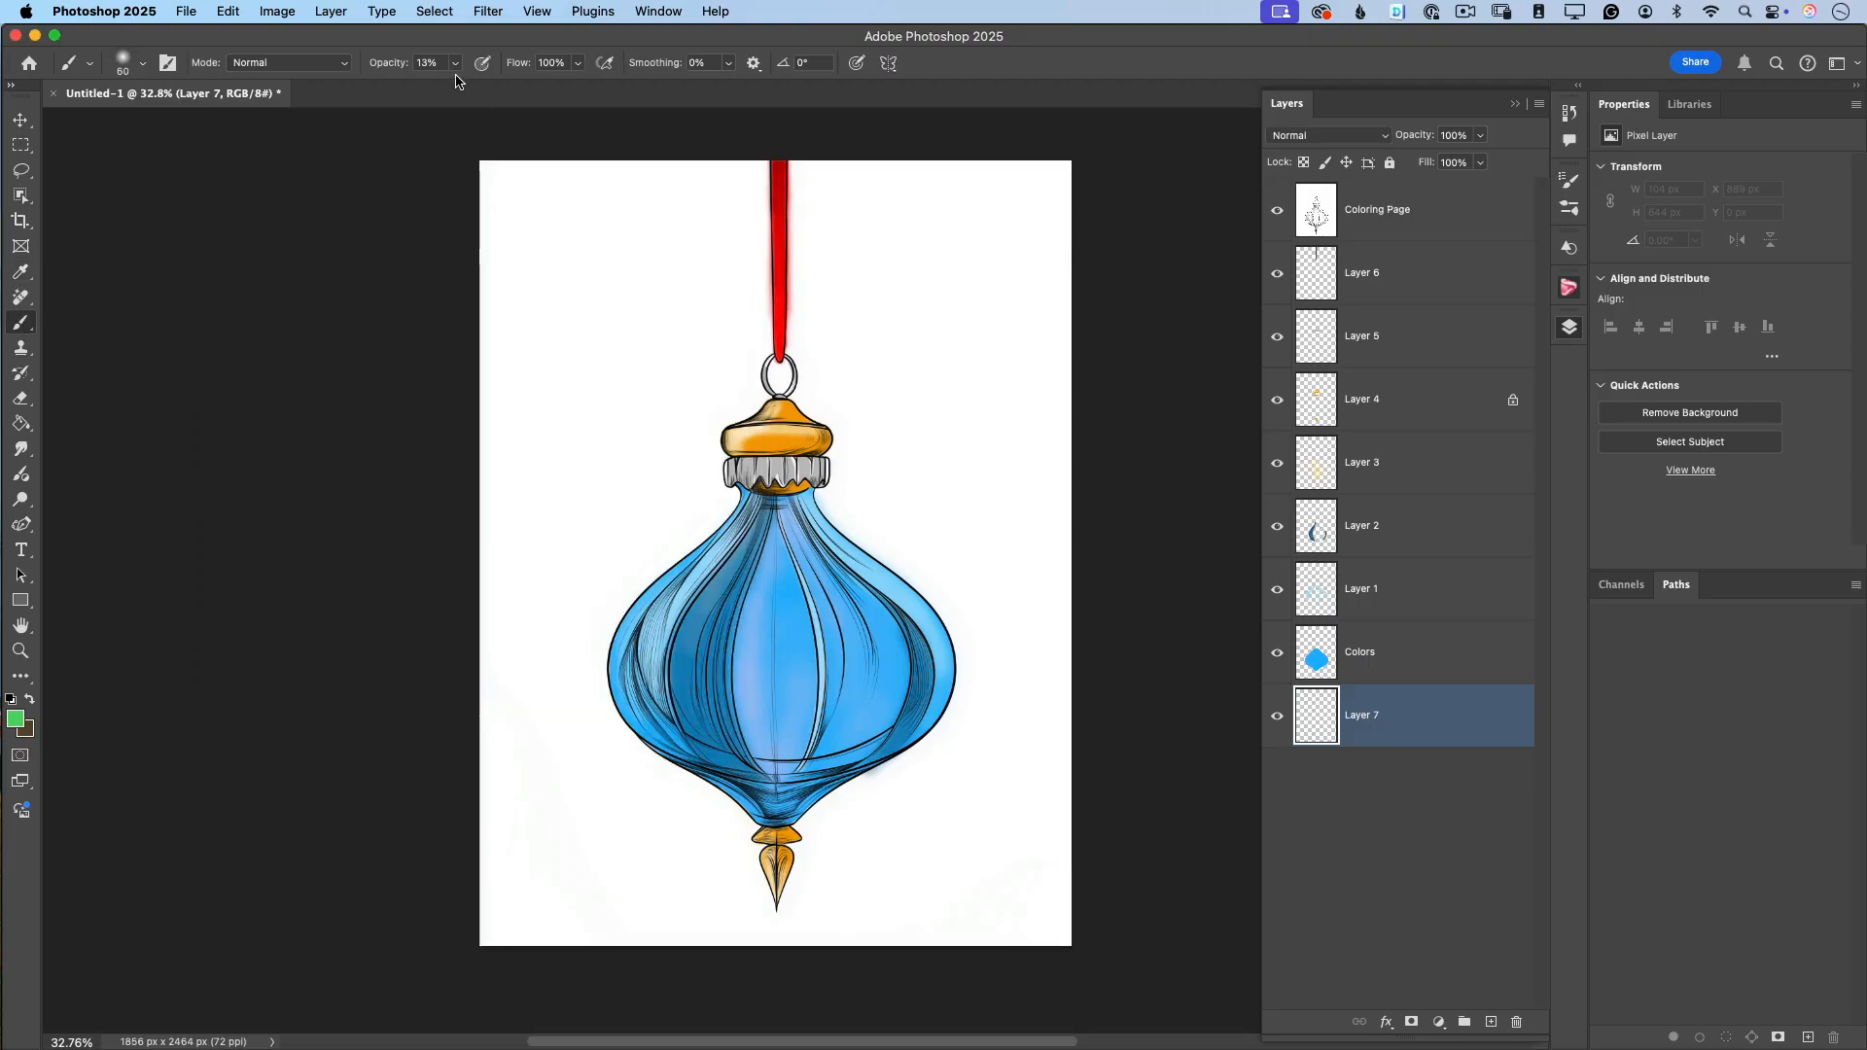
# Paint a soft green glow behind the ornament at 10% brush opacity, starting at 300 px and enlarging the brush to 700 px.
pyautogui.click(455, 63)
pyautogui.moveTo(456, 89); pyautogui.dragTo(454, 89)
pyautogui.press(']')
pyautogui.press(']')
pyautogui.press(']')
pyautogui.press(']')
pyautogui.press(']')
pyautogui.press(']')
pyautogui.press(']')
pyautogui.press(']')
pyautogui.press(']')
pyautogui.press(']')
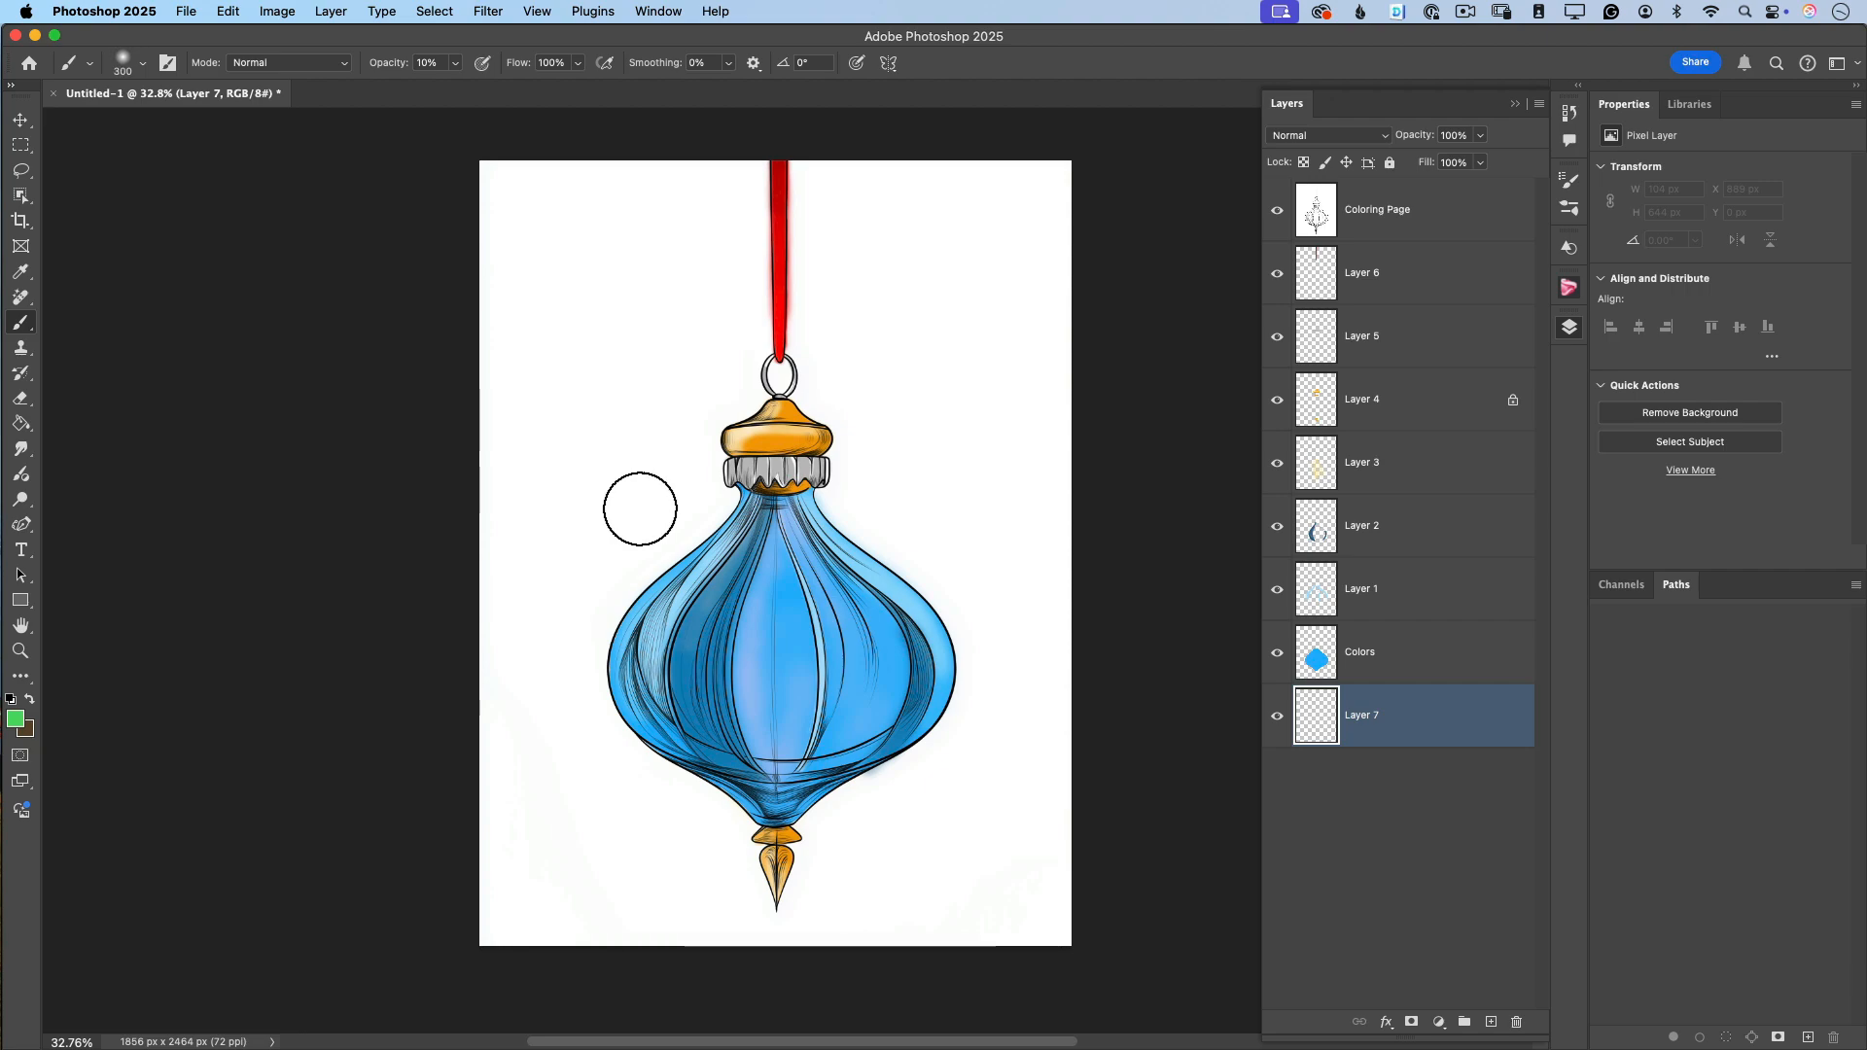
pyautogui.moveTo(855, 429)
pyautogui.mouseDown()
pyautogui.moveTo(852, 361)
pyautogui.moveTo(807, 384)
pyautogui.moveTo(766, 248)
pyautogui.moveTo(740, 385)
pyautogui.moveTo(707, 424)
pyautogui.moveTo(705, 388)
pyautogui.moveTo(614, 337)
pyautogui.moveTo(748, 278)
pyautogui.moveTo(755, 457)
pyautogui.moveTo(562, 574)
pyautogui.moveTo(808, 473)
pyautogui.moveTo(861, 242)
pyautogui.moveTo(939, 482)
pyautogui.moveTo(870, 518)
pyautogui.moveTo(936, 559)
pyautogui.moveTo(950, 705)
pyautogui.moveTo(835, 770)
pyautogui.moveTo(704, 784)
pyautogui.moveTo(640, 605)
pyautogui.moveTo(609, 794)
pyautogui.moveTo(807, 820)
pyautogui.moveTo(920, 643)
pyautogui.moveTo(865, 517)
pyautogui.moveTo(919, 764)
pyautogui.moveTo(903, 259)
pyautogui.moveTo(738, 360)
pyautogui.moveTo(625, 381)
pyautogui.moveTo(614, 541)
pyautogui.mouseUp()
pyautogui.press(']')
pyautogui.press(']')
pyautogui.press(']')
pyautogui.press(']')
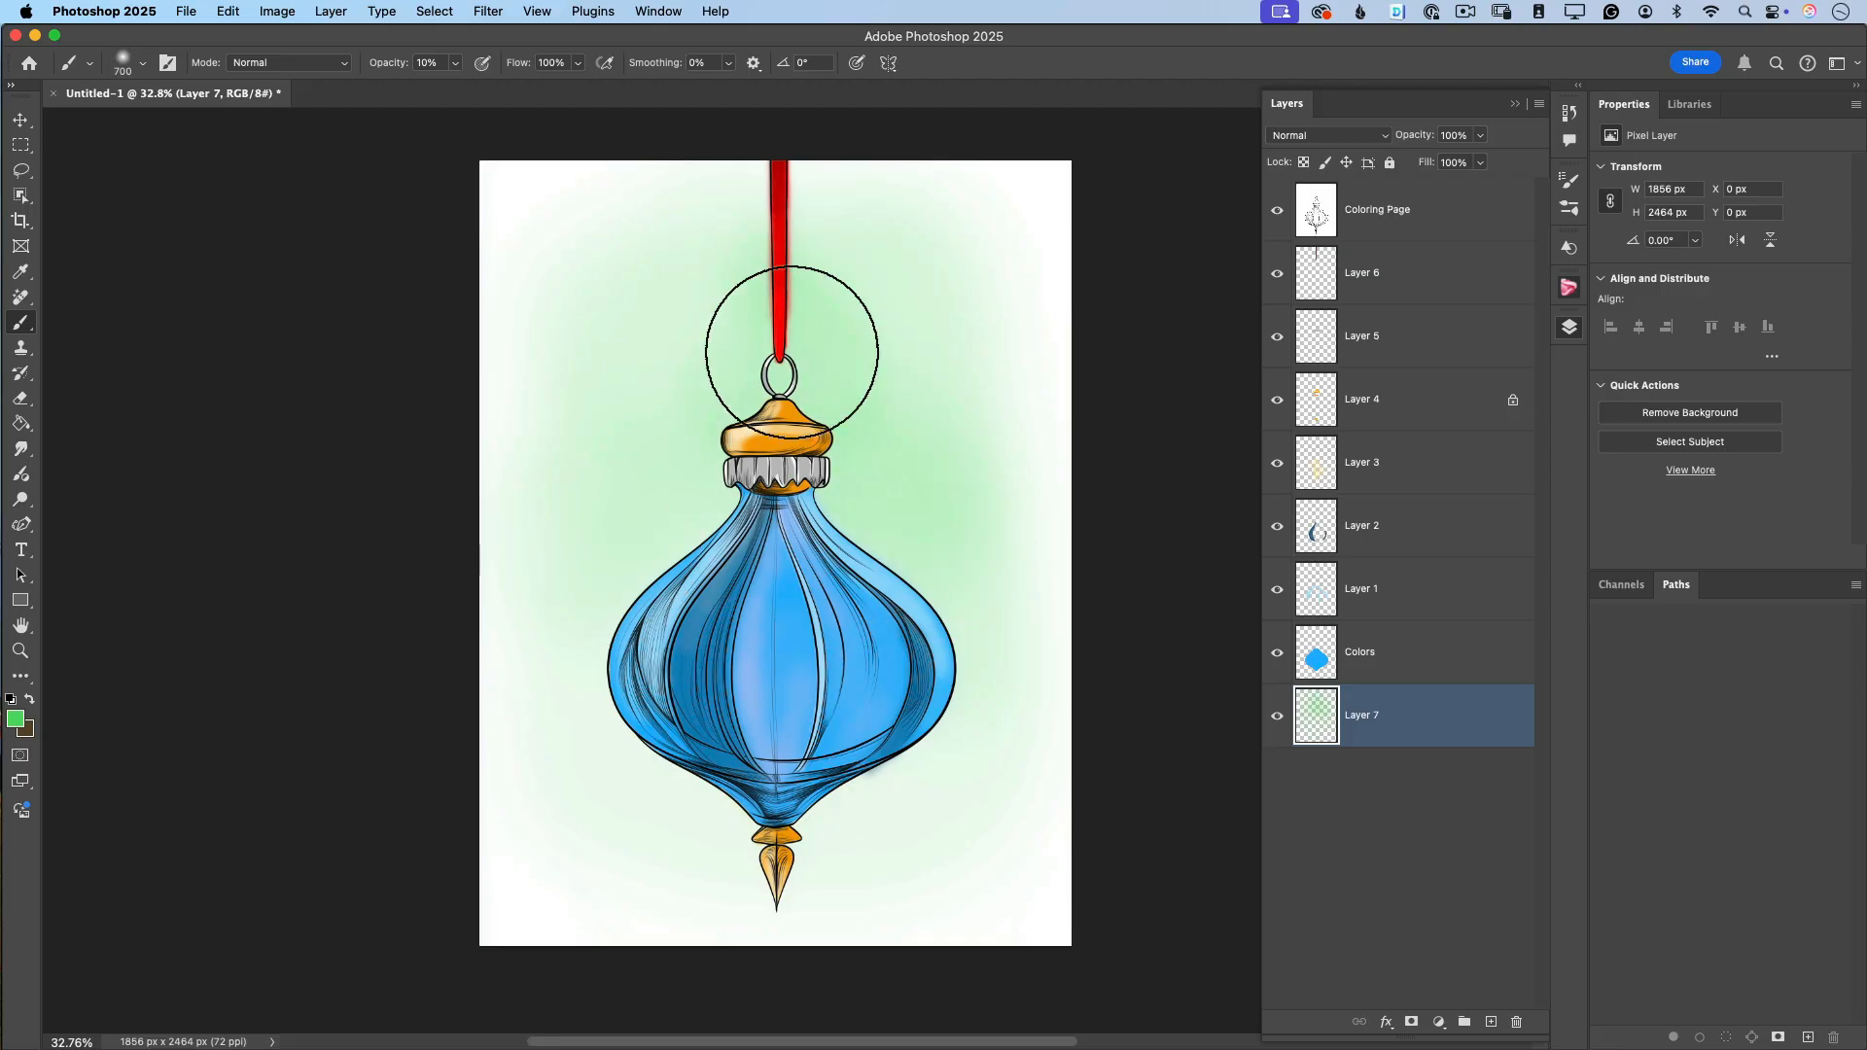
# Group all layers below Coloring Page, and hide and show the group to compare the line art with the colored version.
pyautogui.keyDown('shift'); pyautogui.click(1393, 275); pyautogui.keyUp('shift')
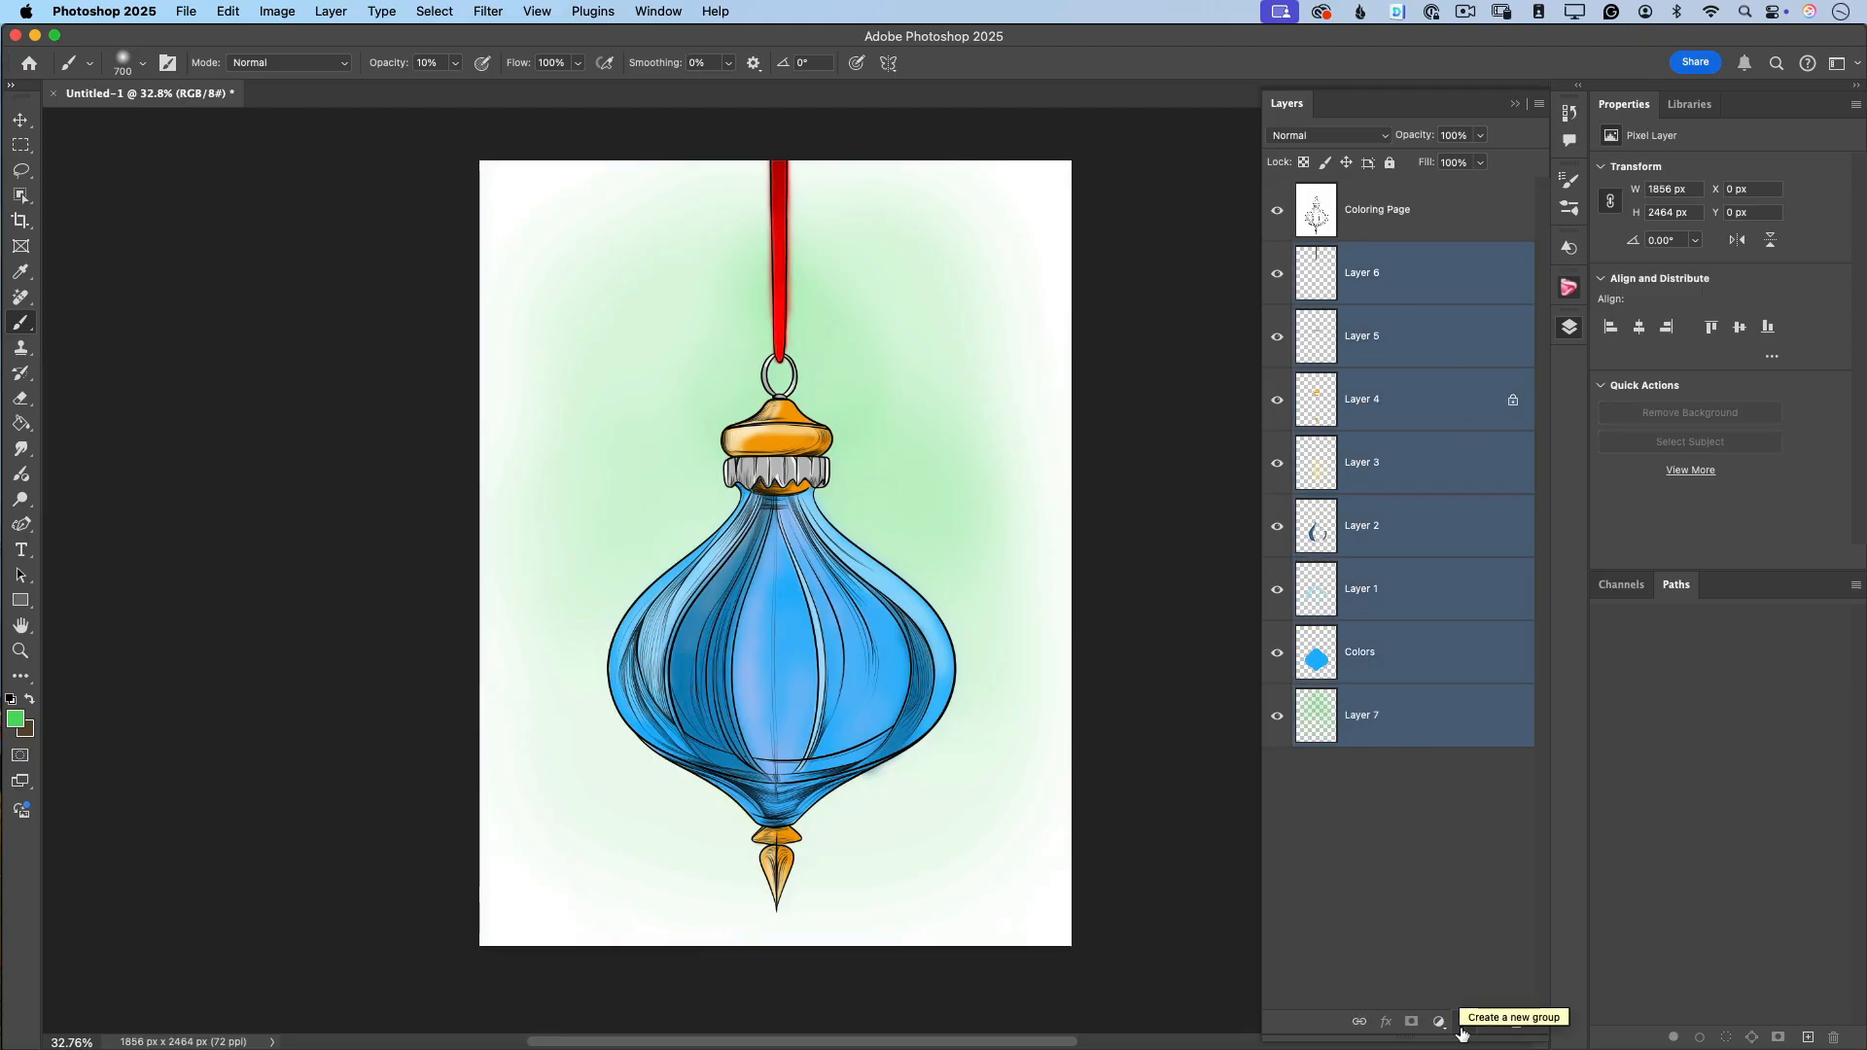
pyautogui.click(1463, 1027)
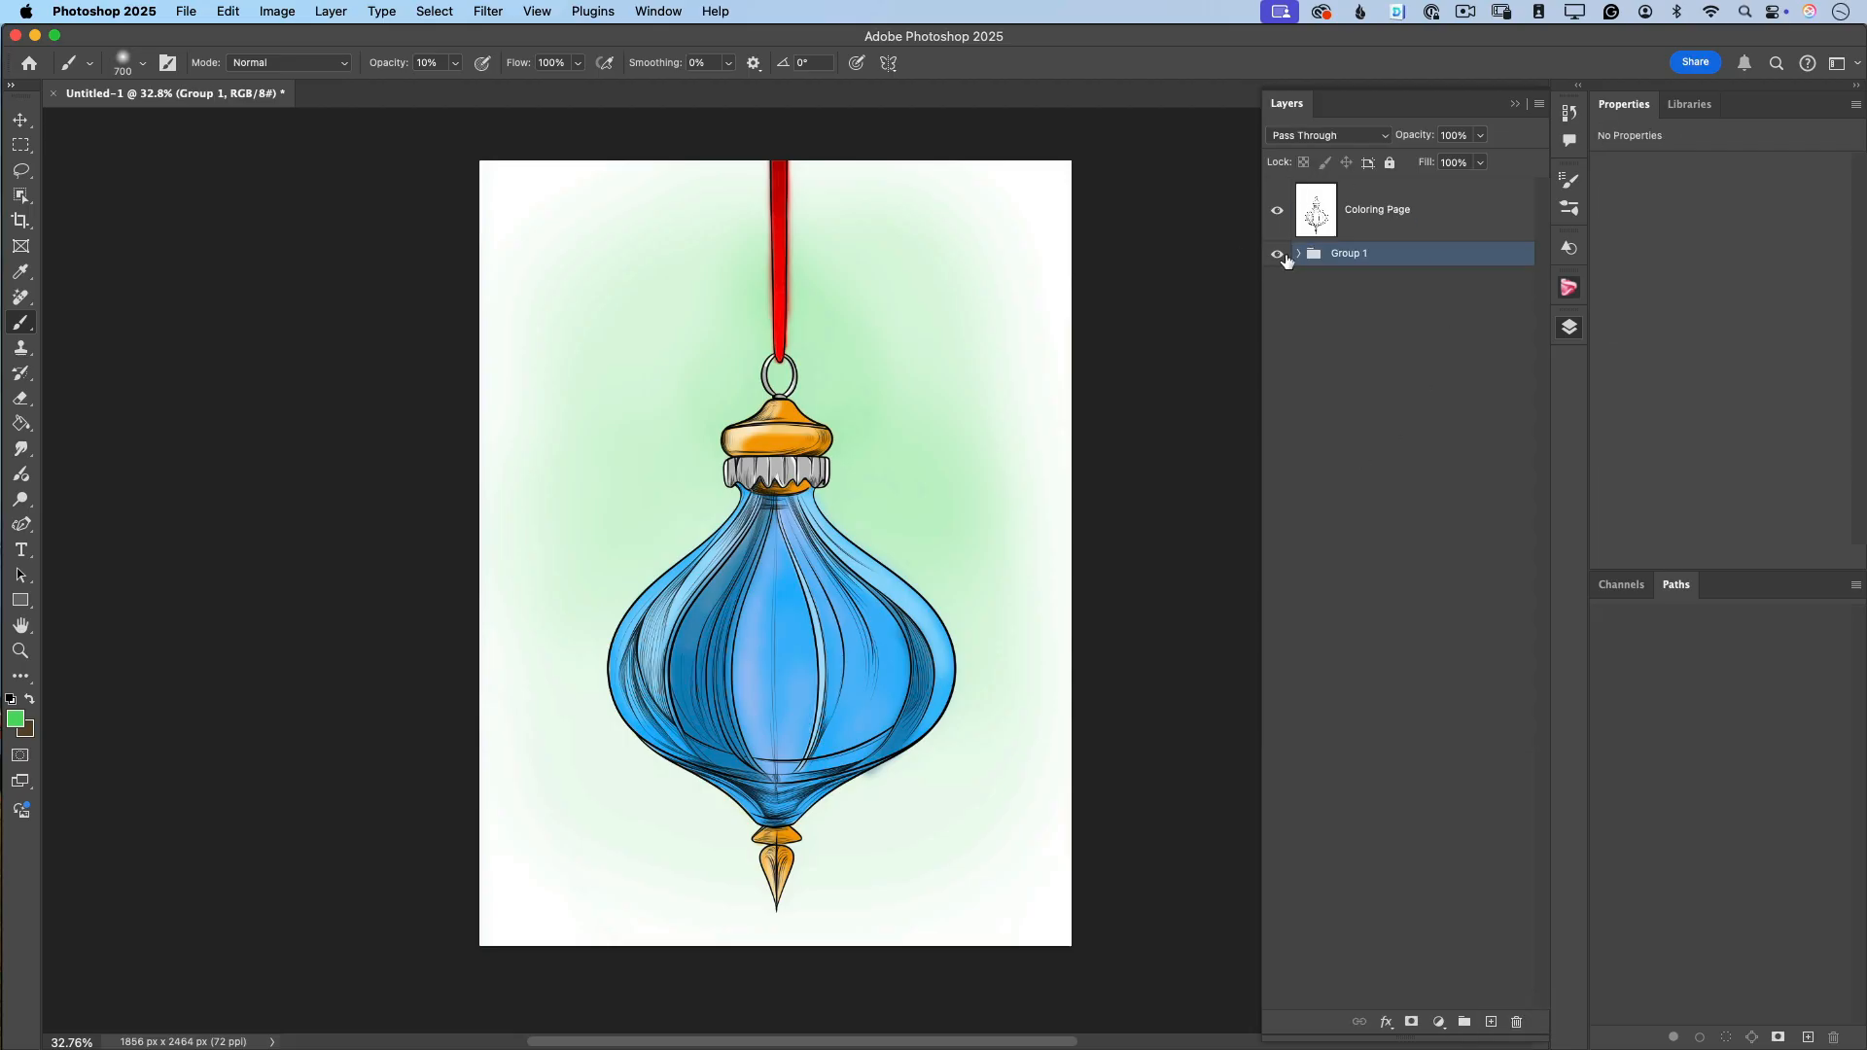
pyautogui.click(1279, 257)
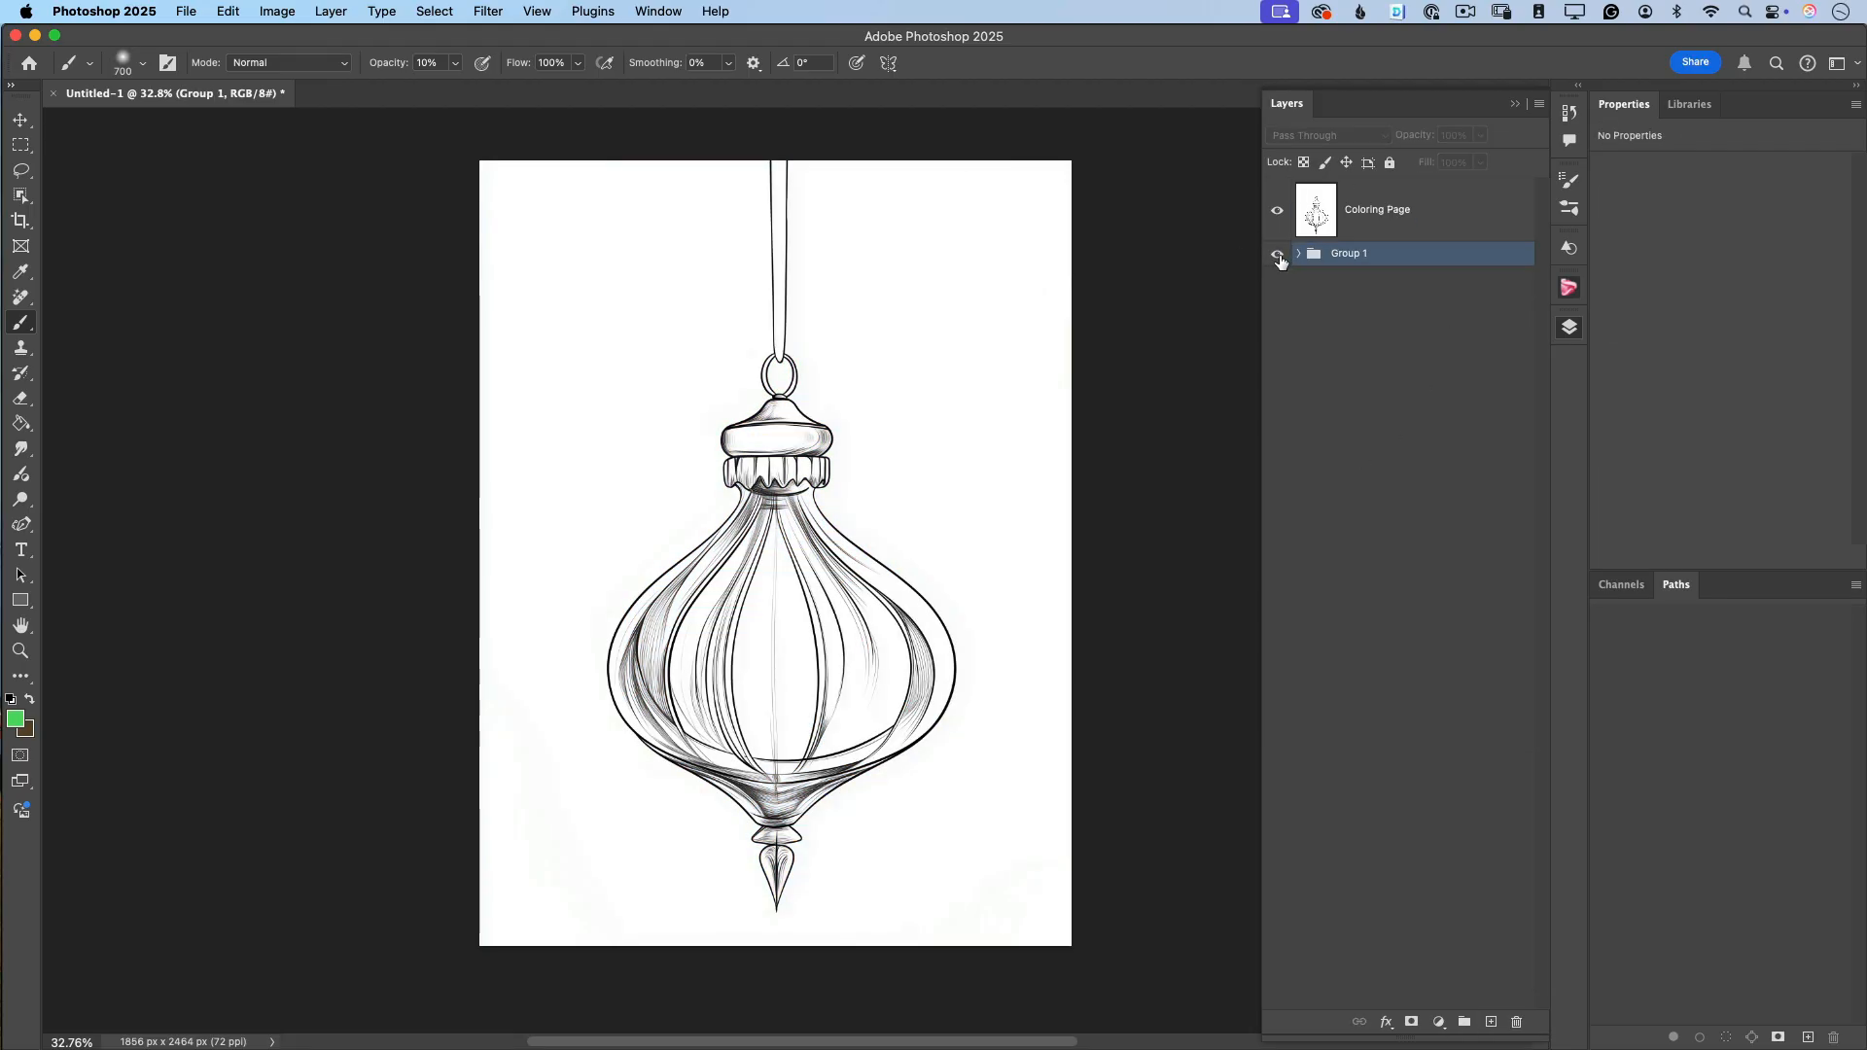
pyautogui.click(1279, 255)
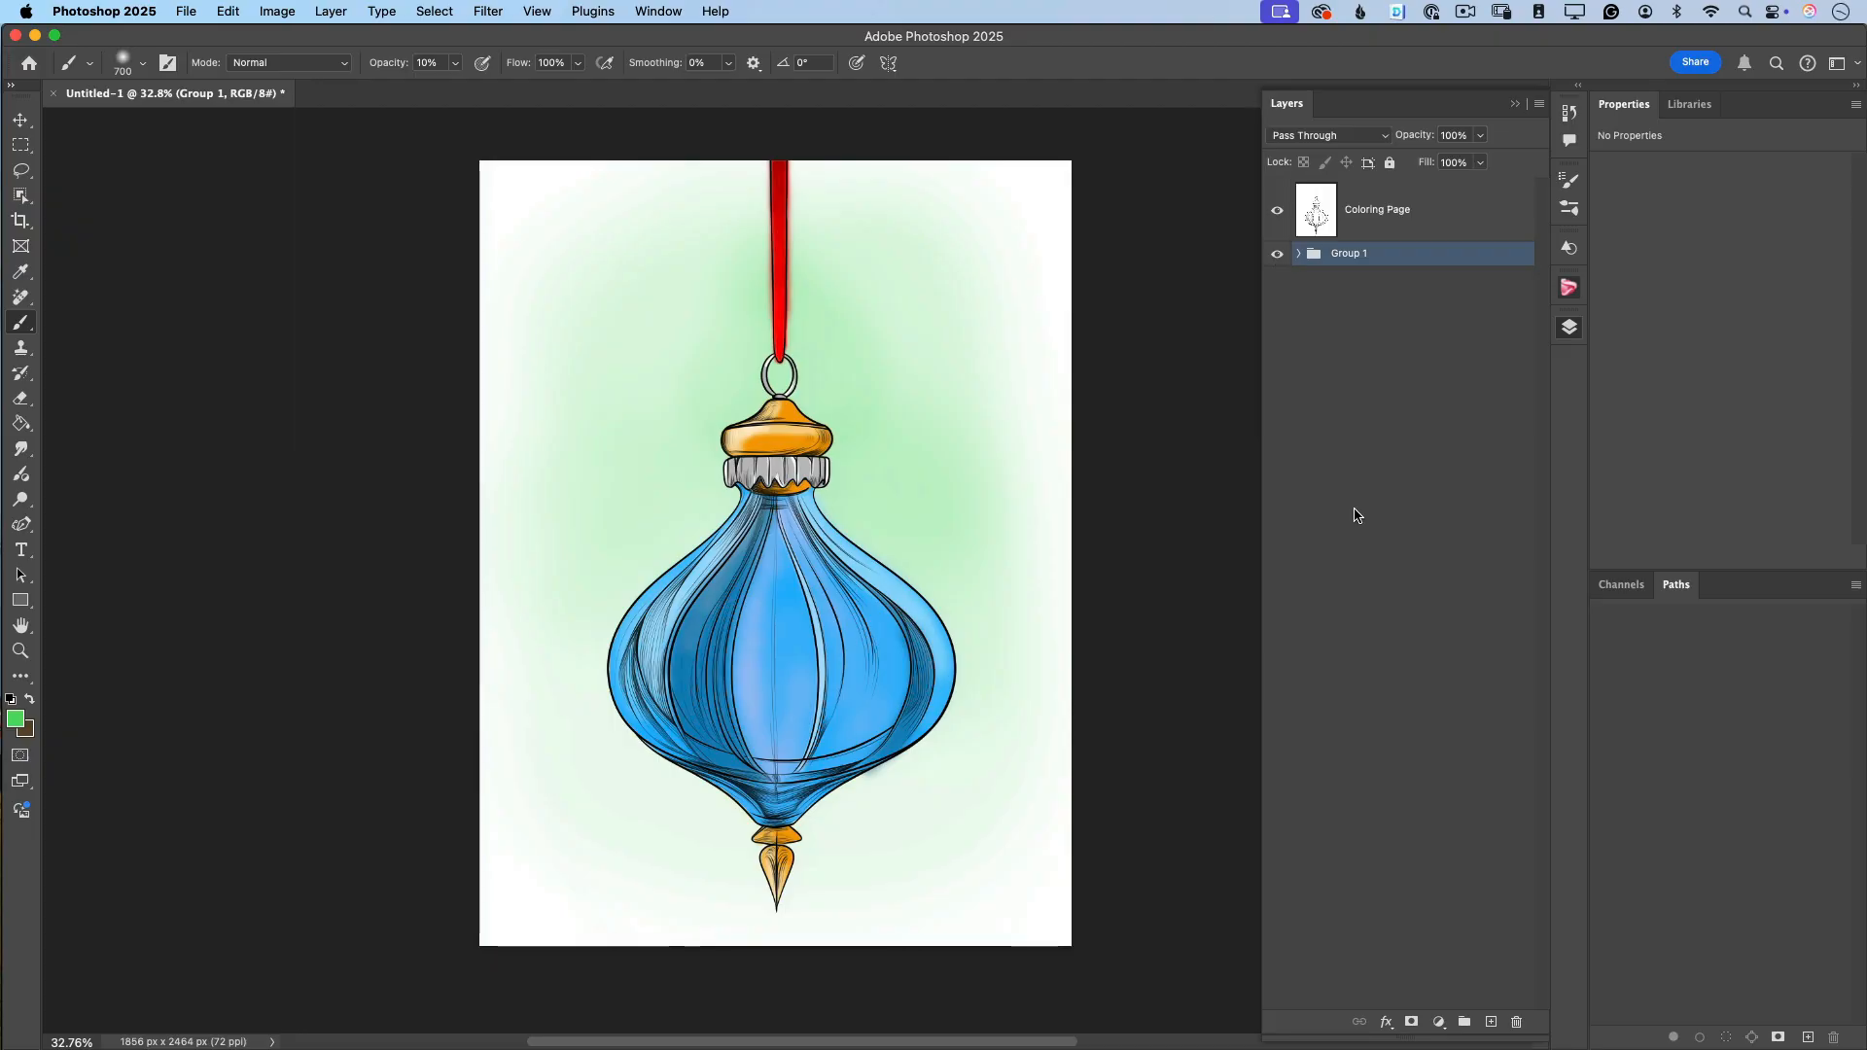